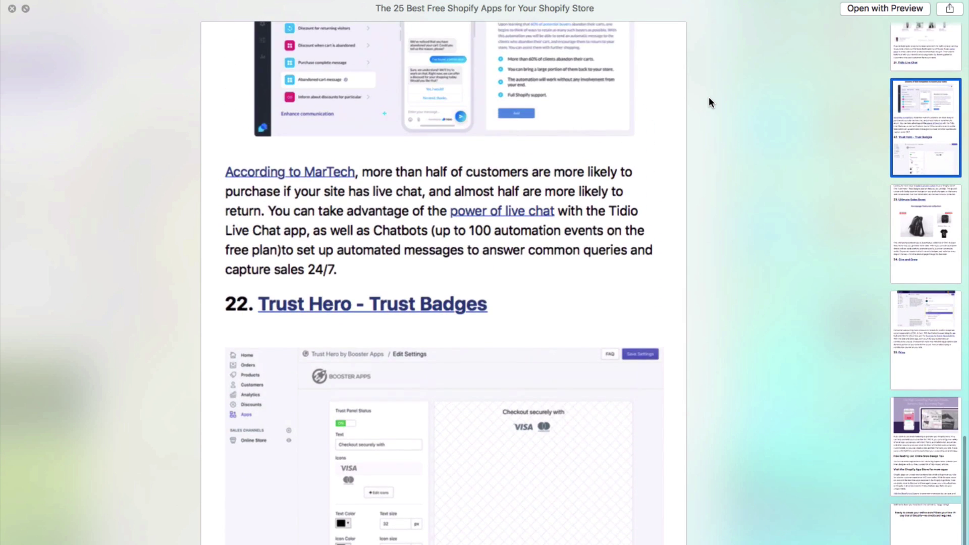
Scroll back up through the '25 best free Shopify apps' PDF in Quick Look.
scroll(709, 102, up, 15)
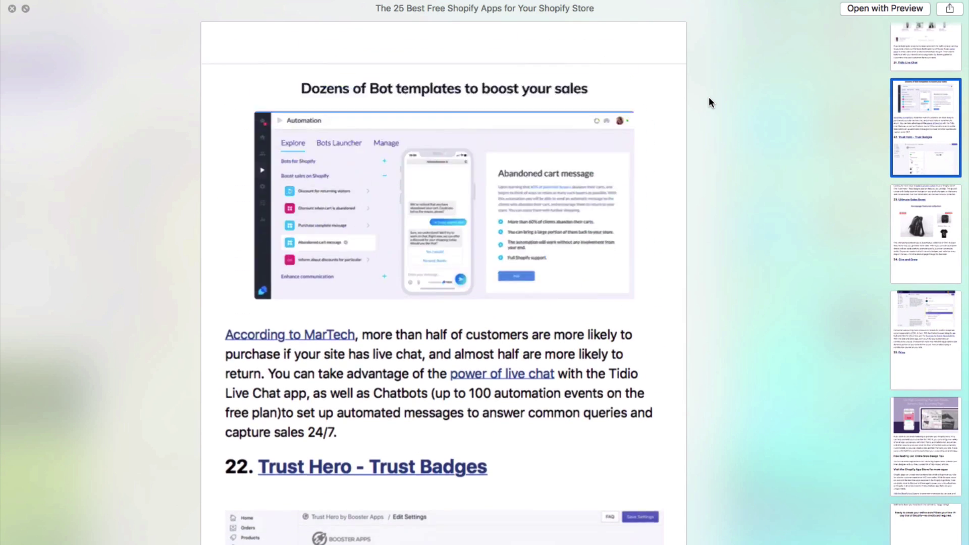
scroll(708, 102, up, 15)
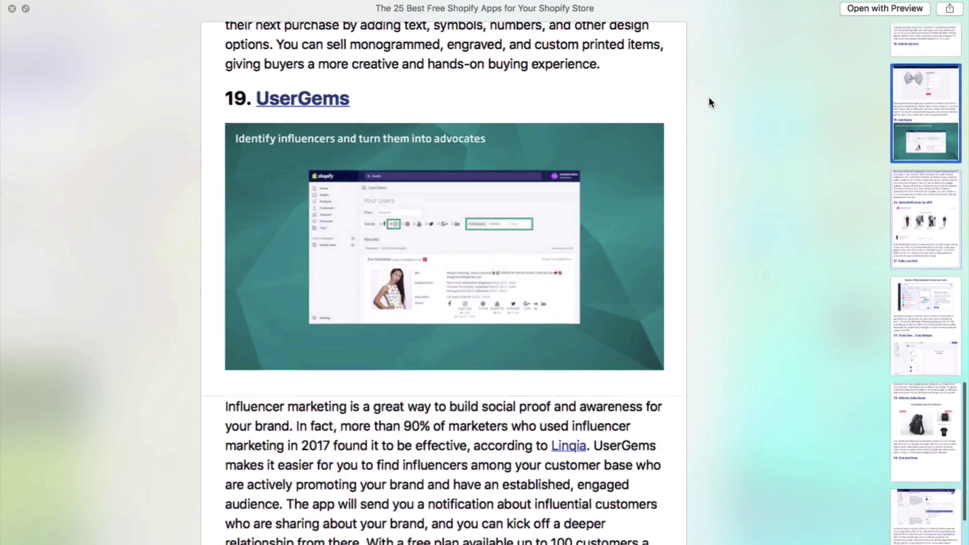
scroll(709, 103, up, 15)
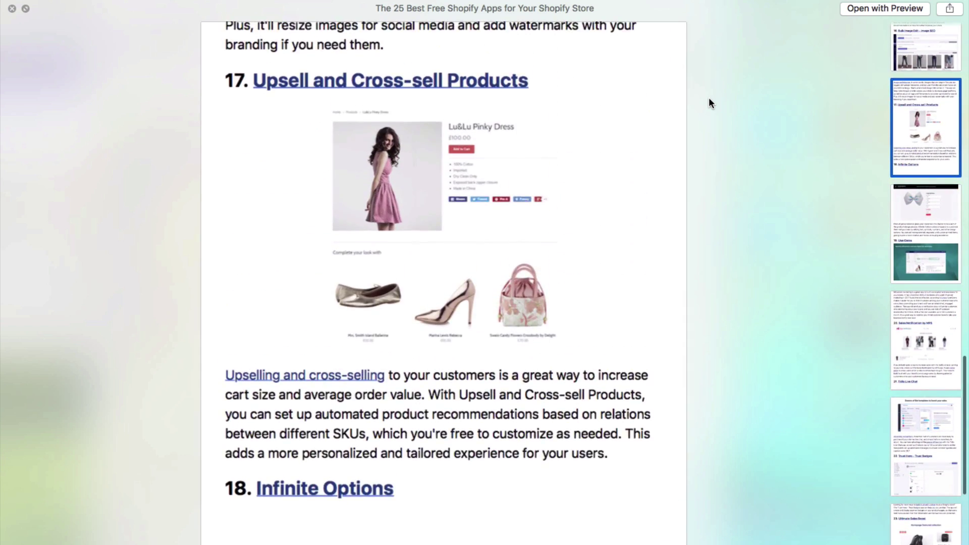
scroll(709, 103, up, 10)
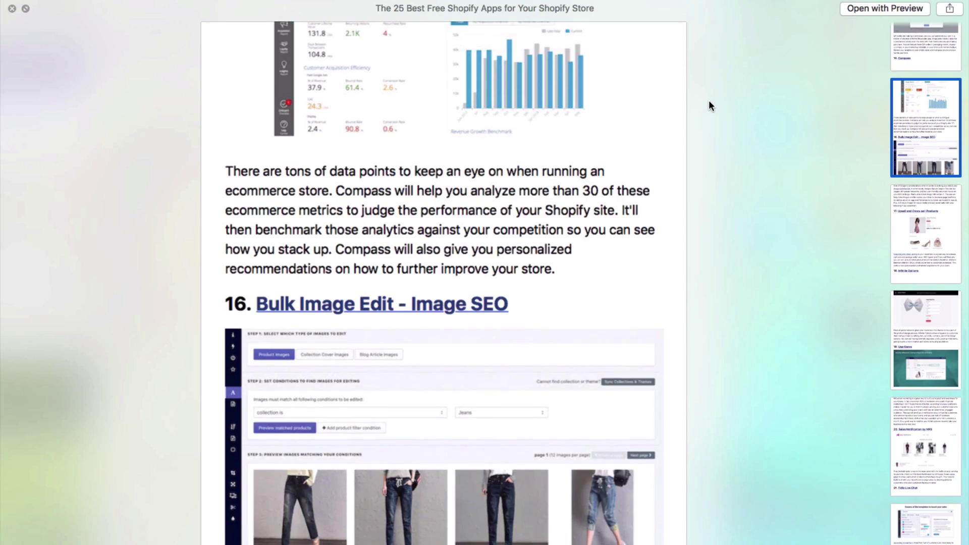
scroll(709, 104, up, 15)
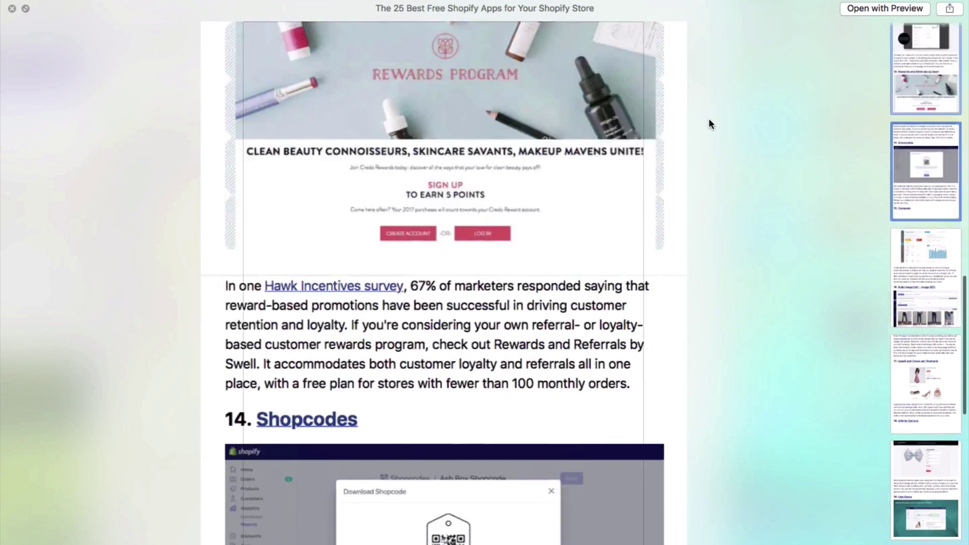
scroll(709, 134, up, 15)
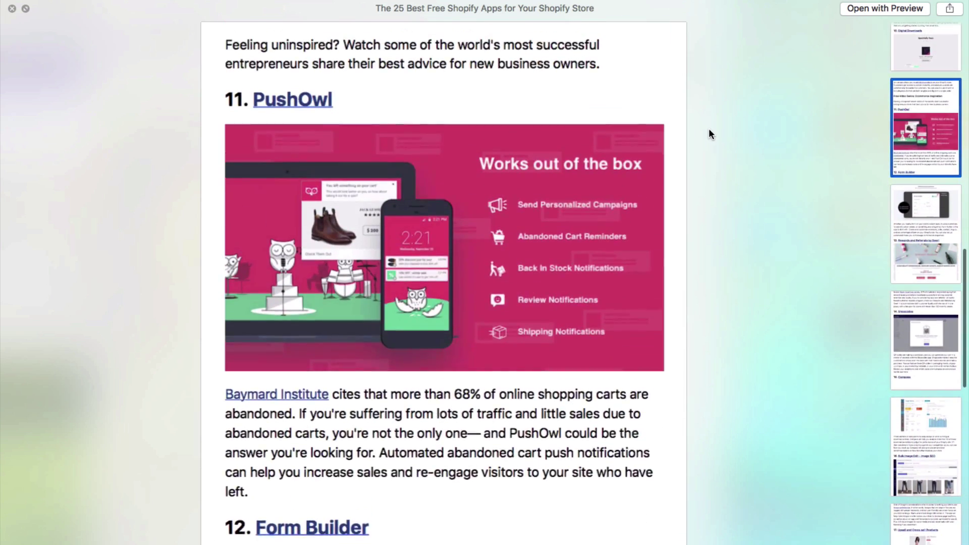
scroll(710, 162, up, 15)
scroll(709, 180, up, 15)
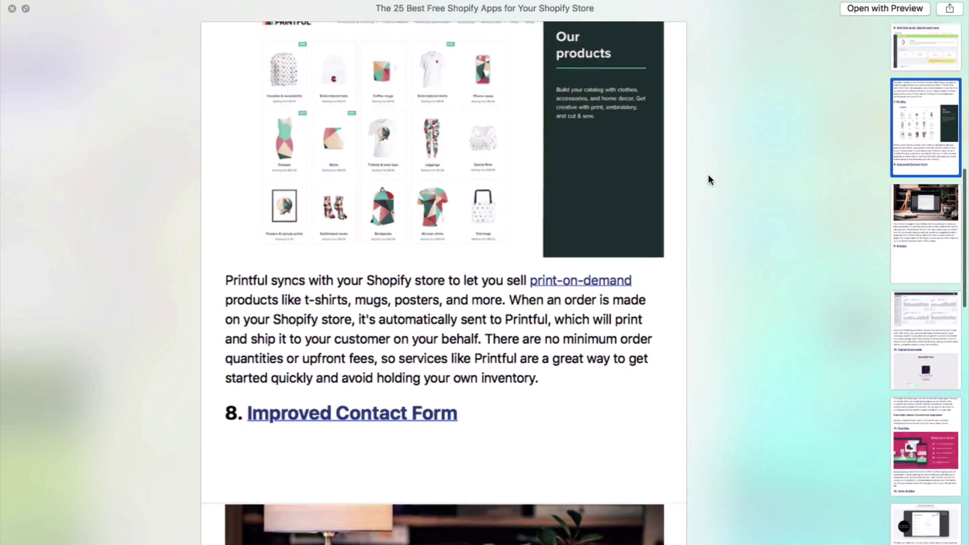
scroll(708, 186, up, 4)
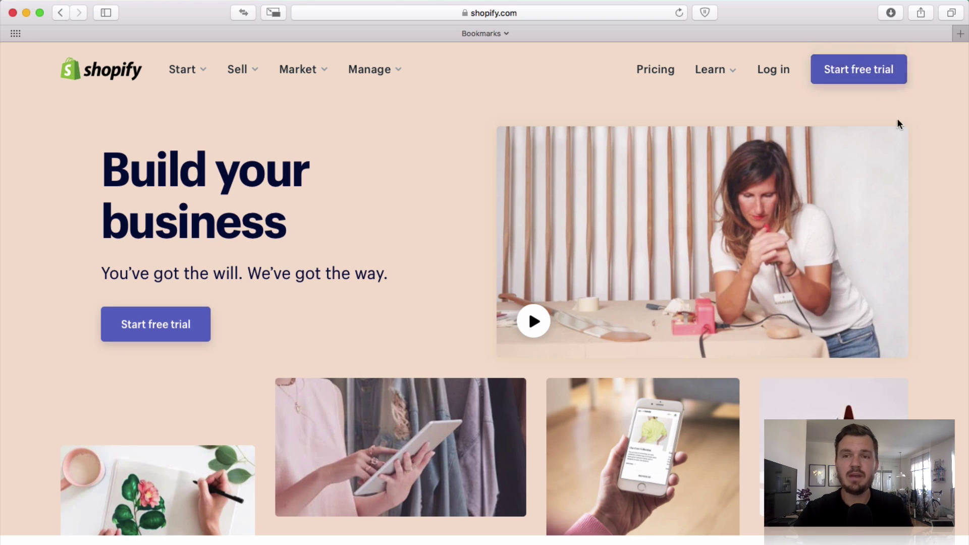
Start a free Shopify trial and look over the email, password and store name form.
click(886, 76)
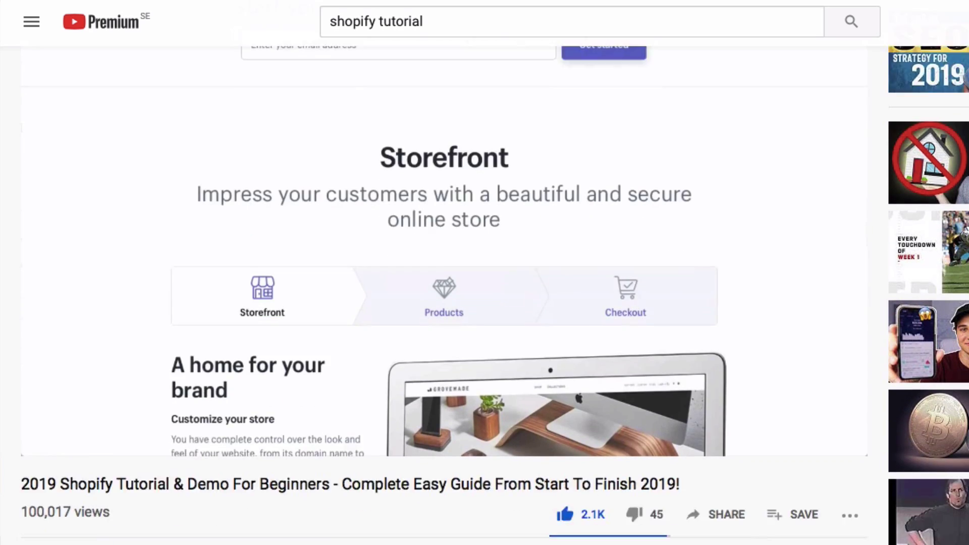
scroll(444, 296, down, 6)
scroll(427, 309, down, 1)
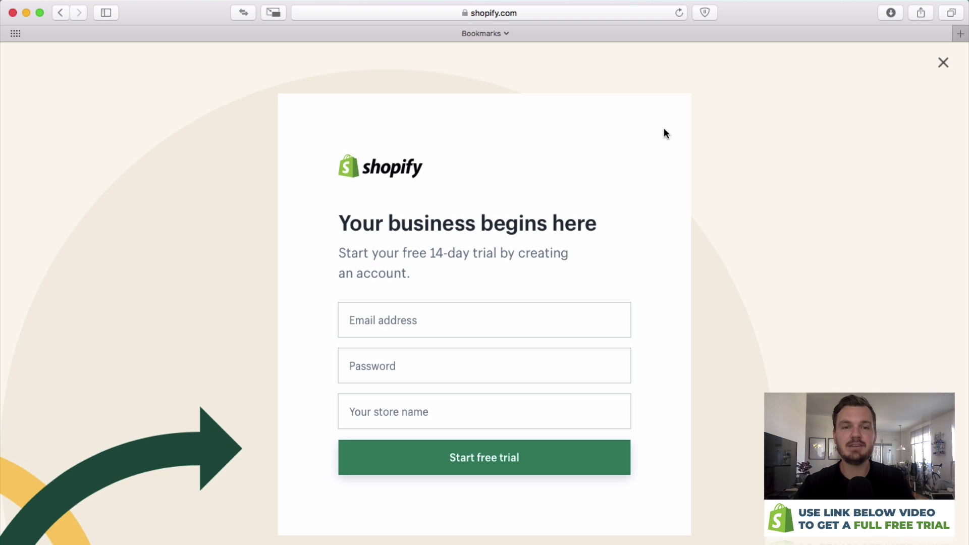
Enter the account e-mail and password, name the store UrbanSportwearOnline, and create the trial.
click(428, 304)
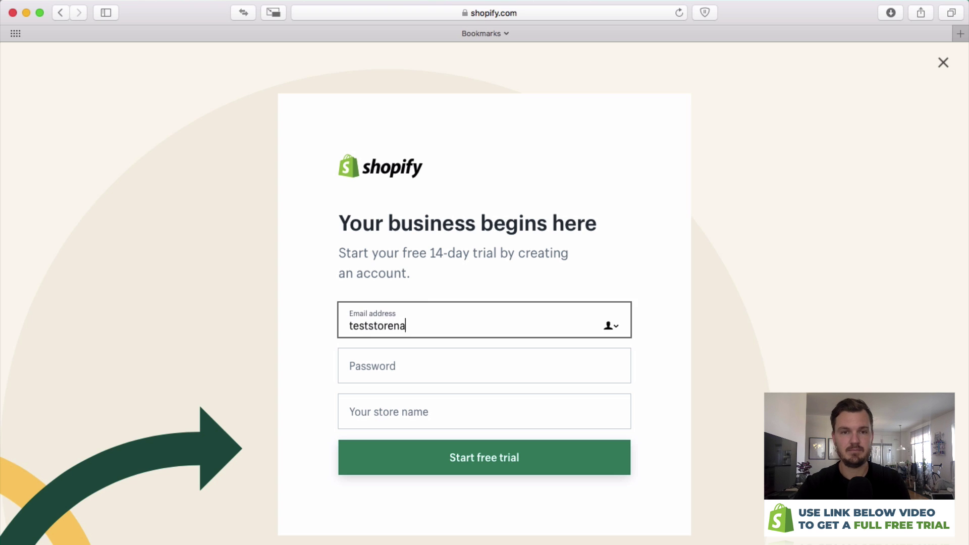
key(Tab)
text(••••••••)
key(Tab)
text(UrbanSportwearOnline)
key(BackSpace)
key(BackSpace)
key(BackSpace)
key(BackSpace)
key(BackSpace)
key(BackSpace)
key(BackSpace)
key(BackSpace)
key(BackSpace)
click(535, 456)
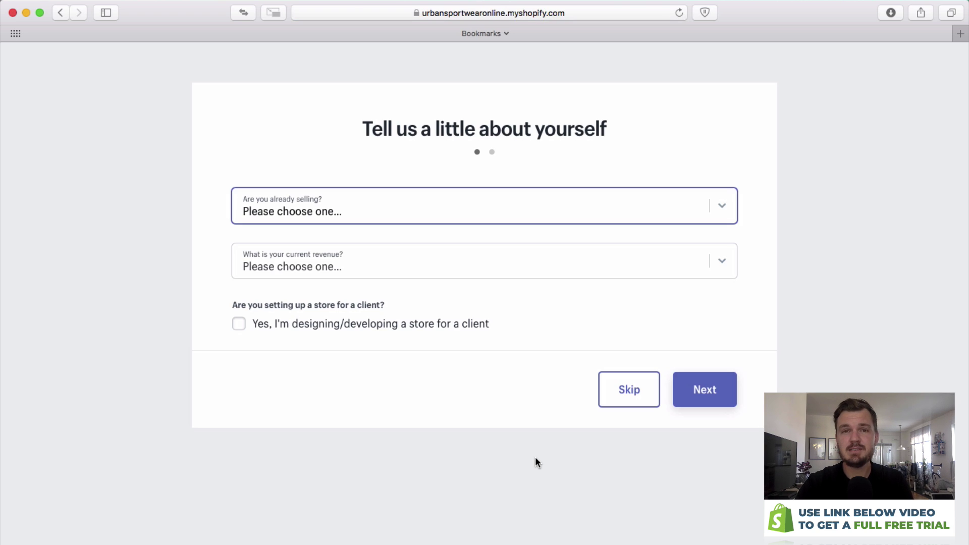
Answer that you're not selling products yet, with 0 SEK current revenue.
click(526, 208)
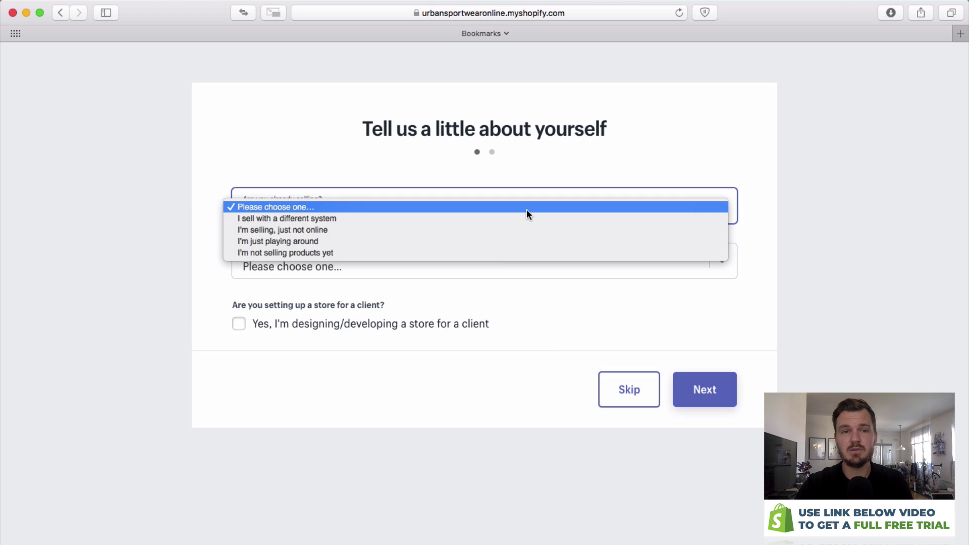
click(497, 254)
click(503, 312)
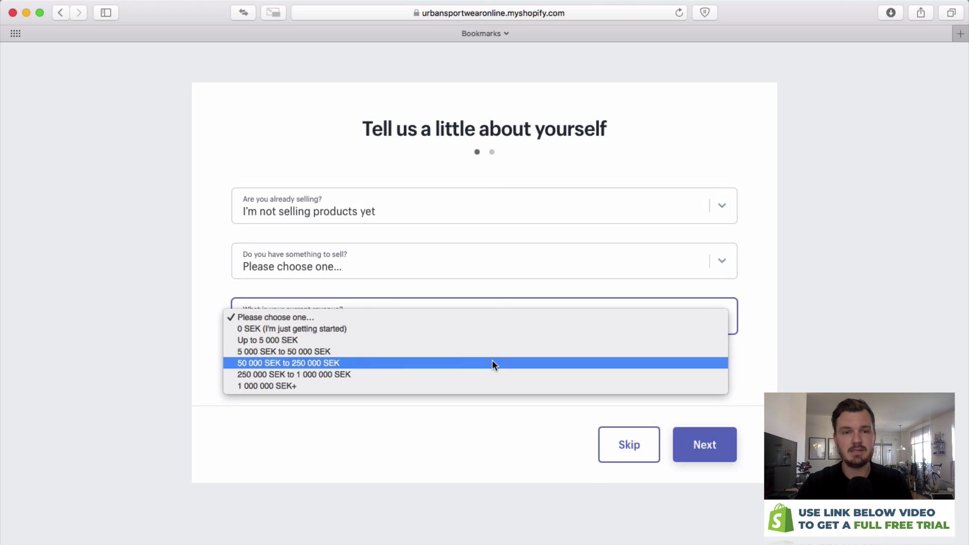
click(492, 329)
click(706, 460)
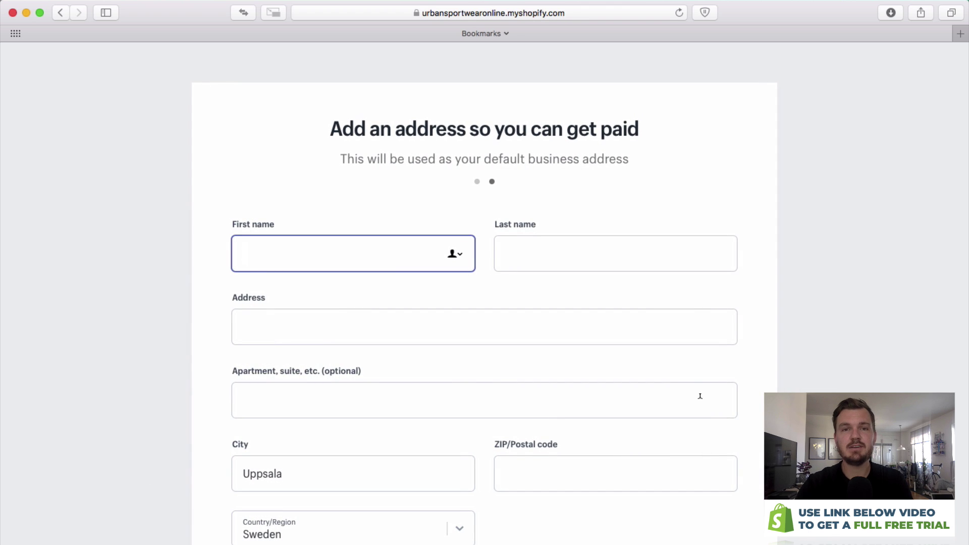
Fill in the business address details and enter the store admin.
text(Chris)
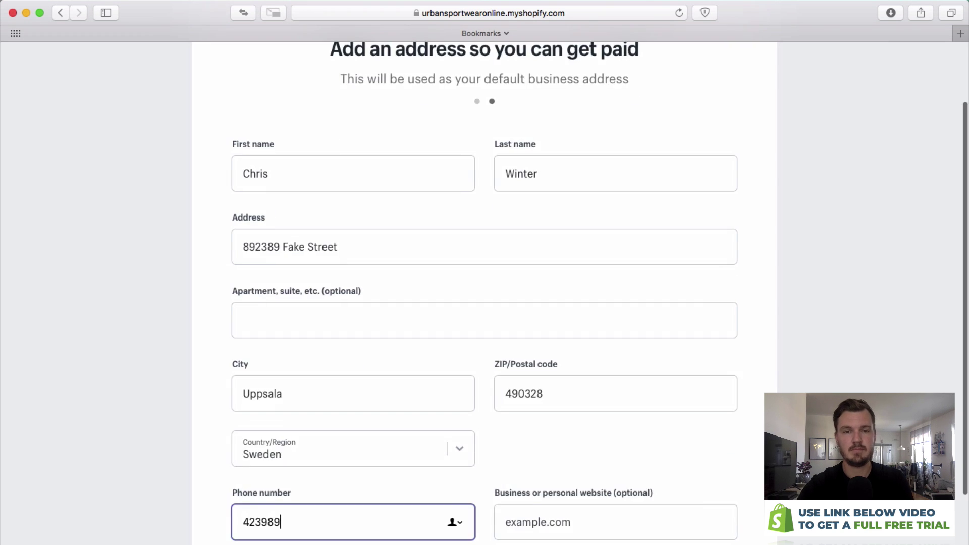
scroll(454, 437, down, 3)
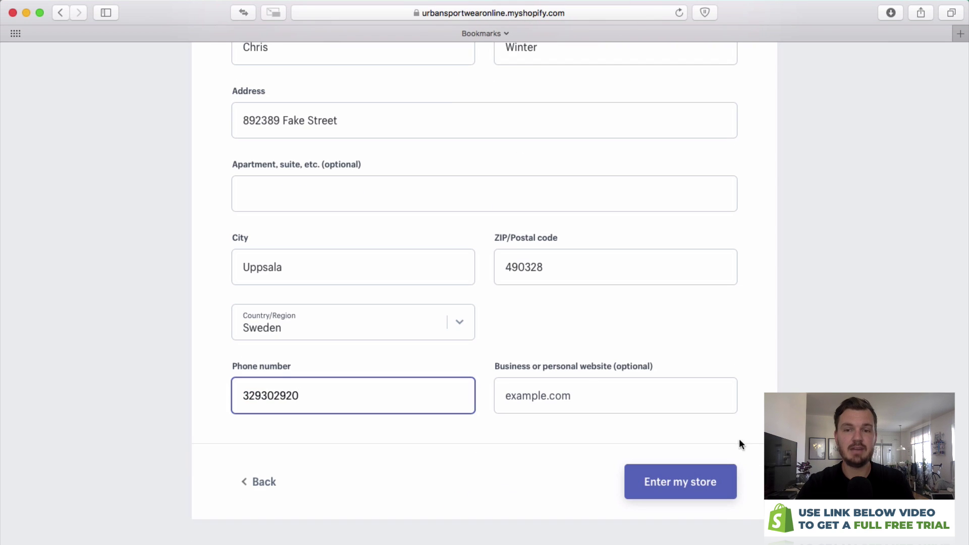
click(688, 483)
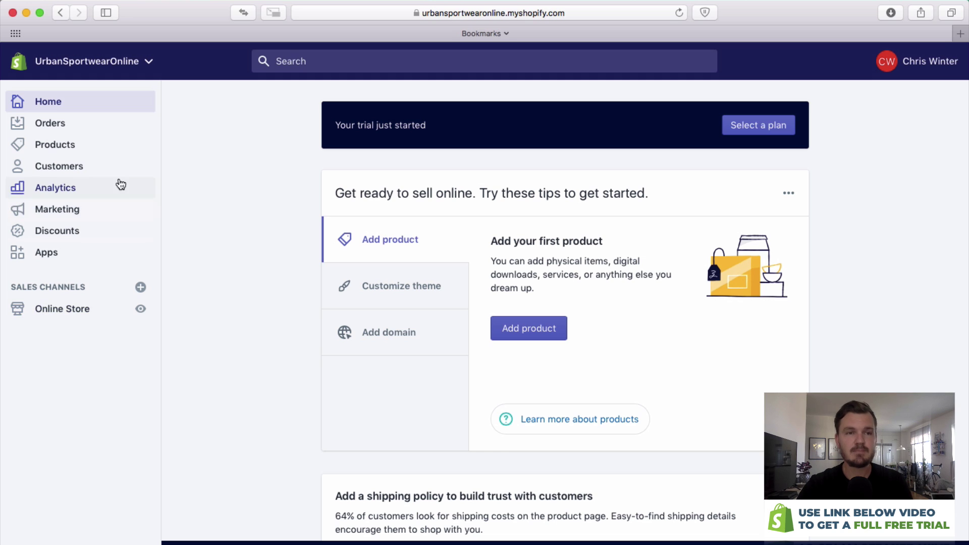
Open the Online Store Themes page, with Debut as the current theme.
click(68, 311)
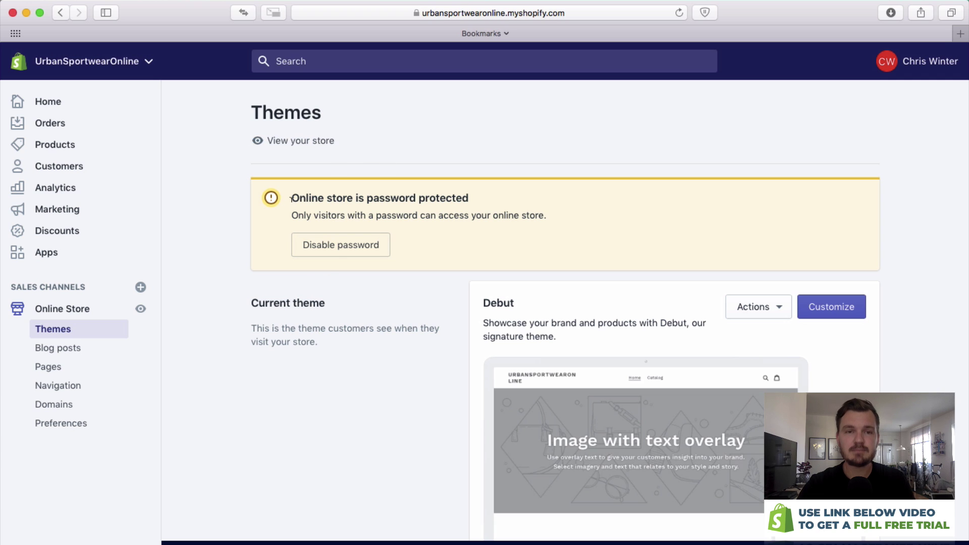
drag(290, 198, 477, 194)
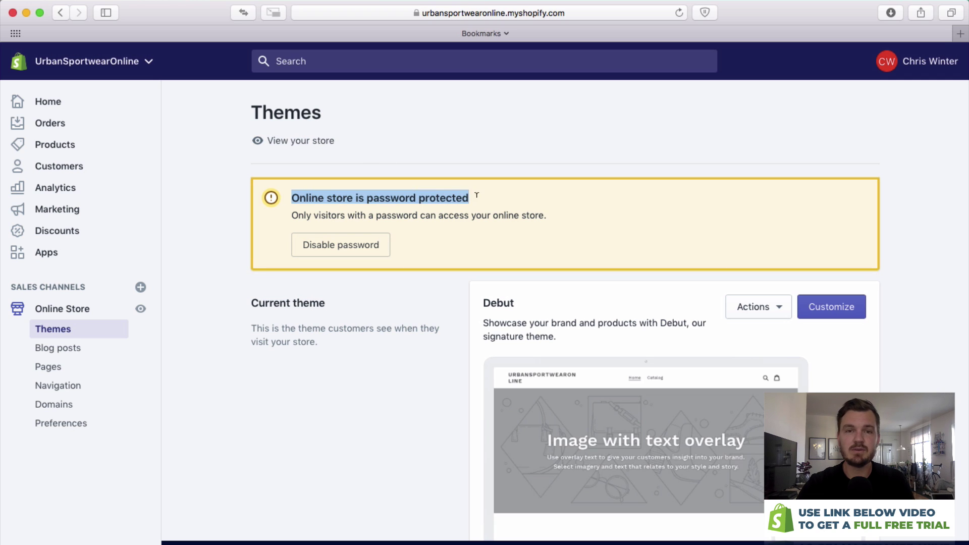
click(475, 196)
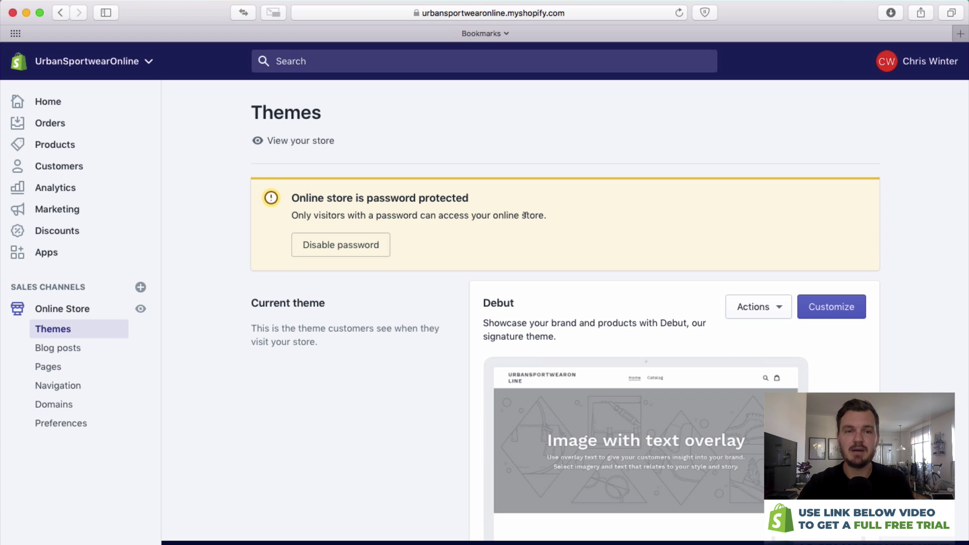
scroll(435, 255, down, 3)
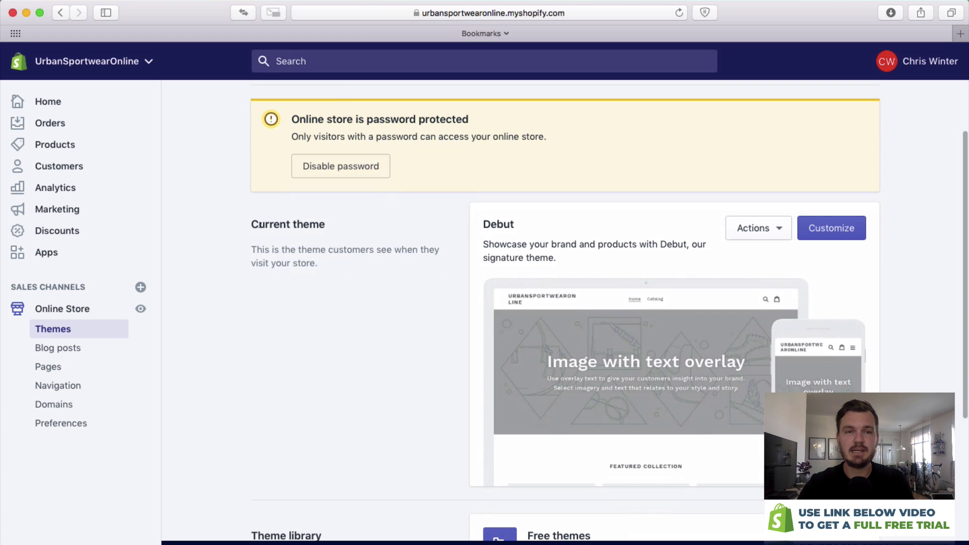
drag(251, 224, 334, 221)
drag(522, 217, 482, 219)
click(486, 218)
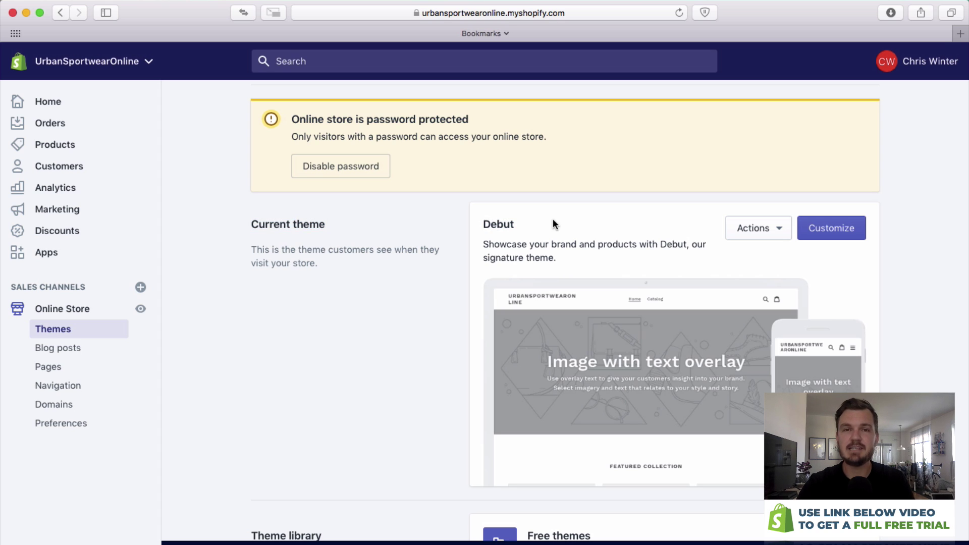
scroll(552, 224, down, 5)
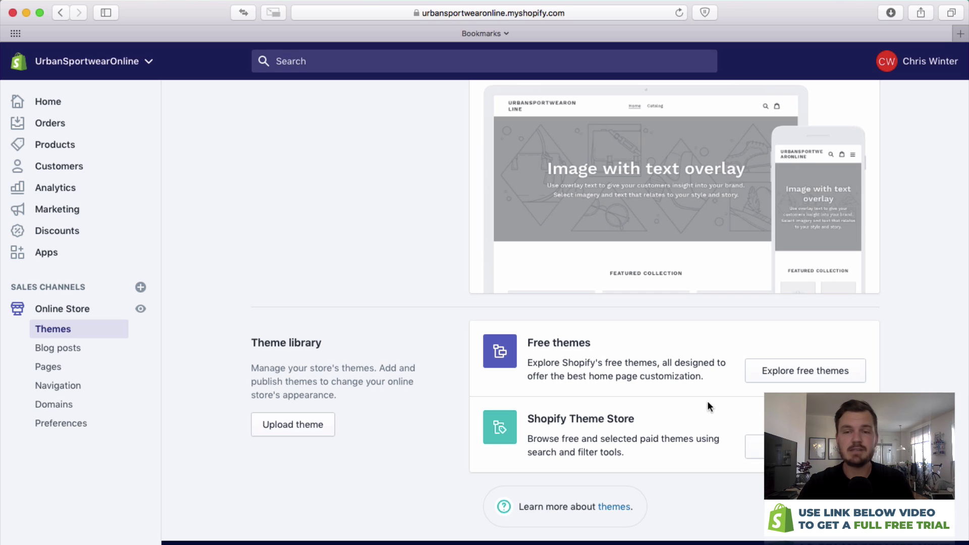
Choose the free Brooklyn theme, keep its Classic style, and add it to the theme library.
click(827, 379)
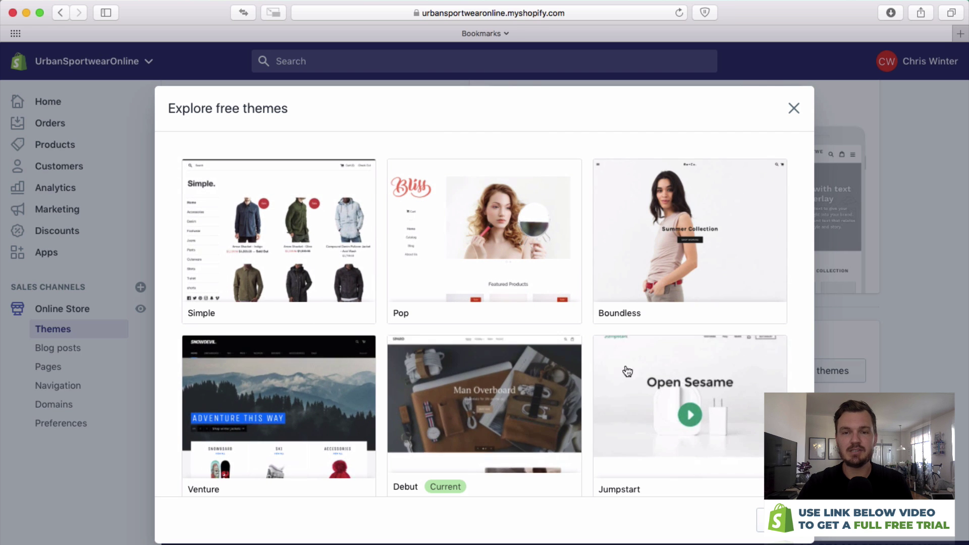
scroll(625, 374, down, 5)
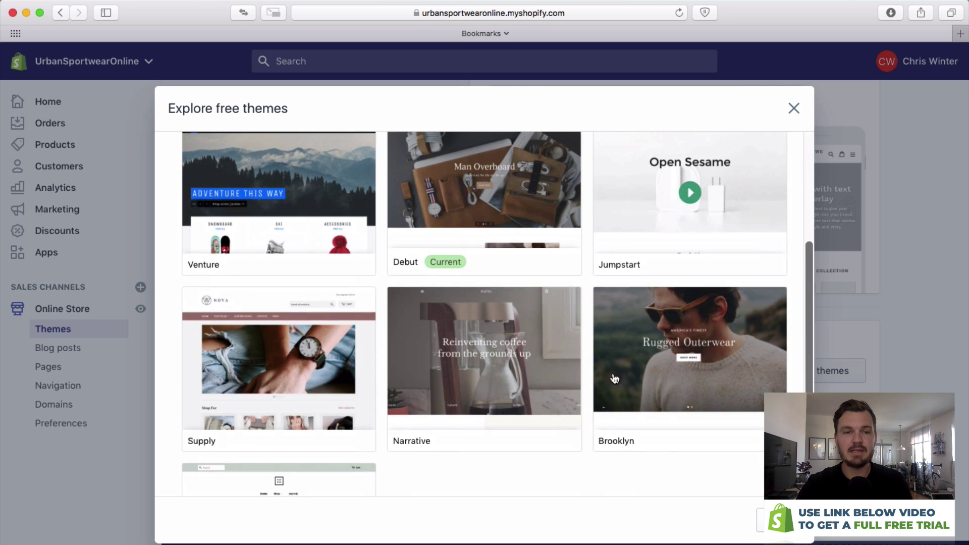
scroll(389, 363, down, 4)
scroll(353, 344, up, 4)
scroll(651, 303, up, 1)
scroll(709, 254, down, 2)
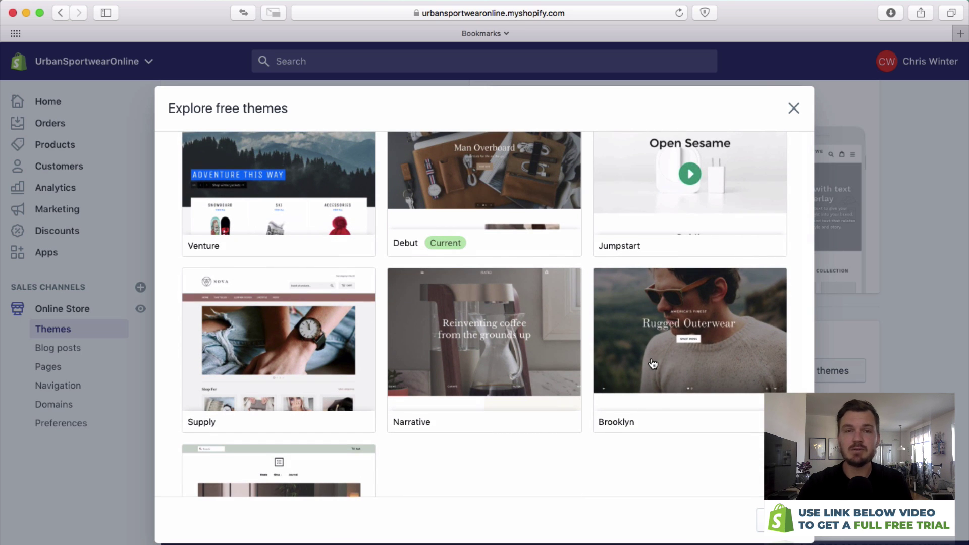
click(694, 371)
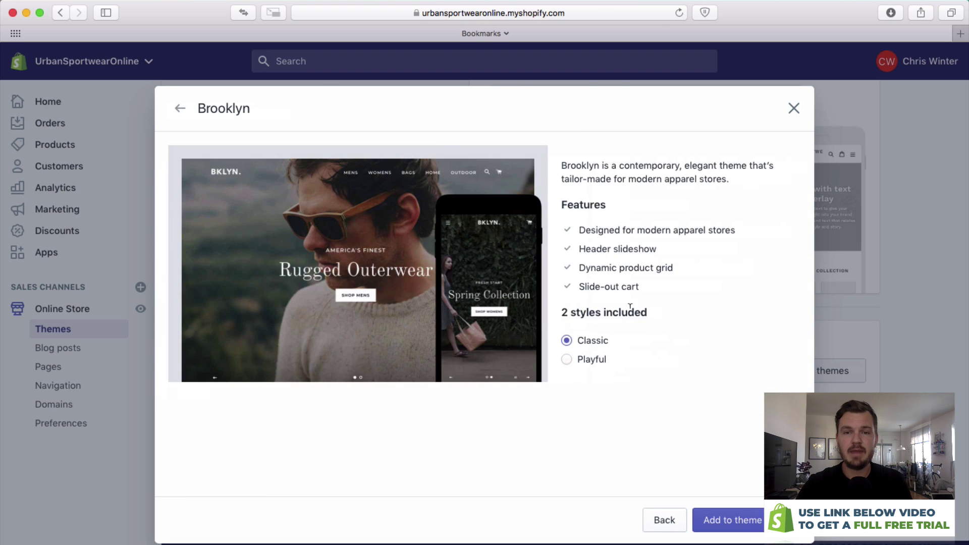
click(567, 359)
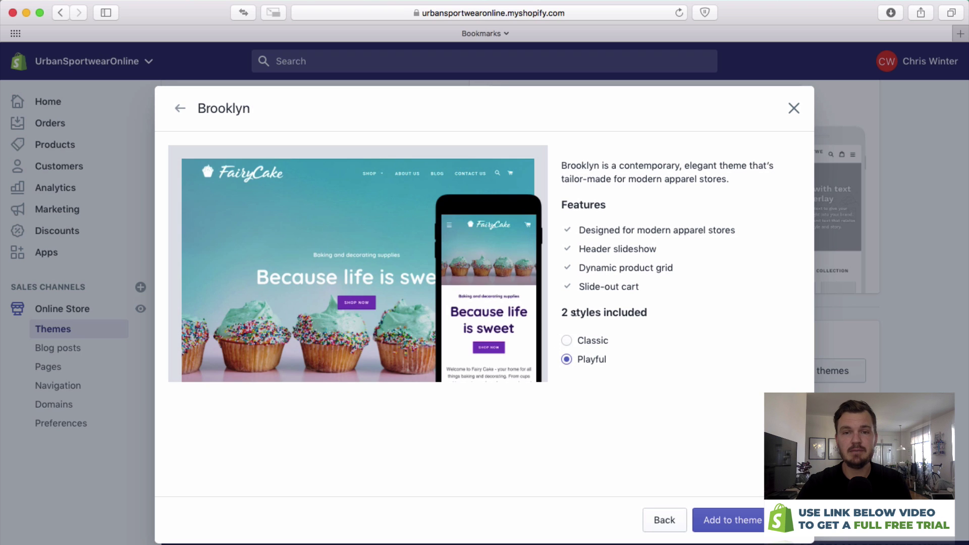
click(567, 341)
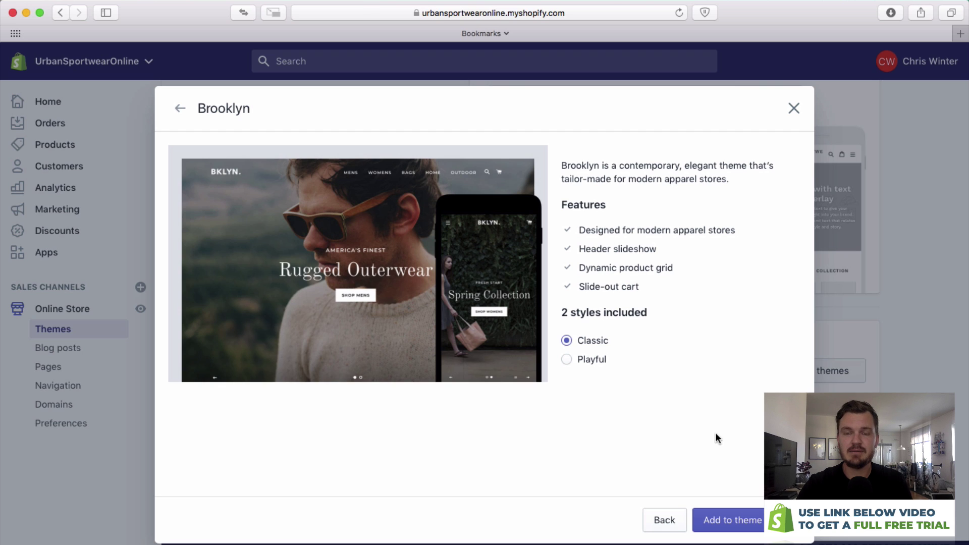
click(738, 525)
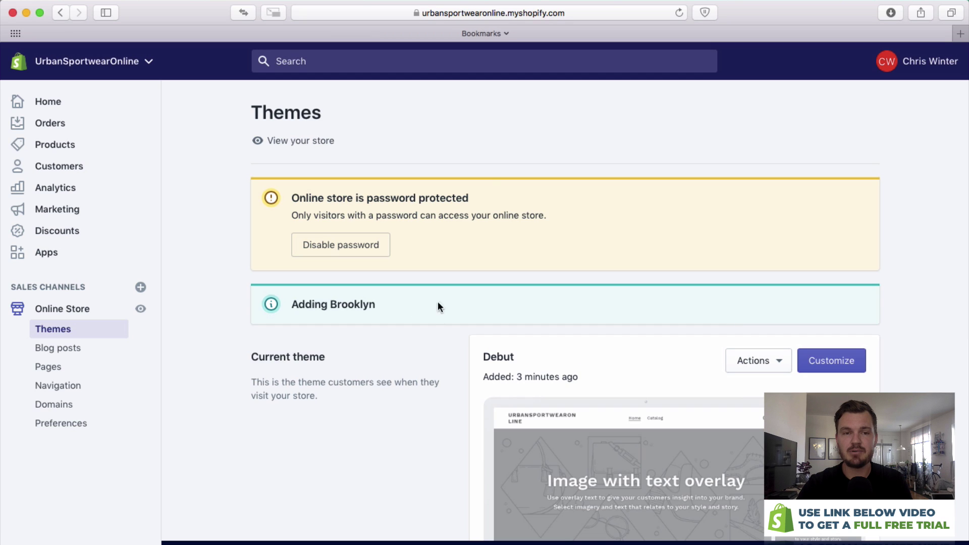
Publish Brooklyn from its Actions menu, confirming it replaces Debut.
scroll(664, 299, down, 7)
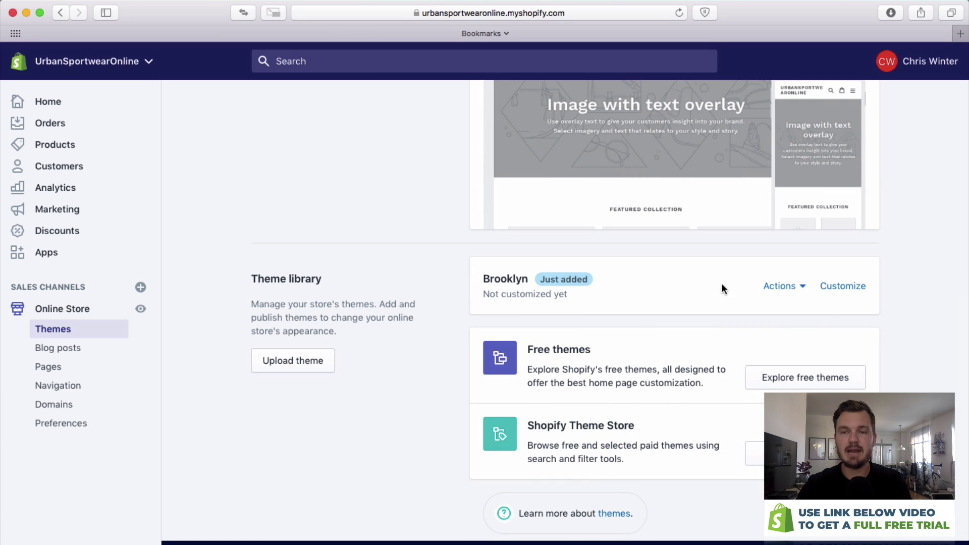
click(783, 292)
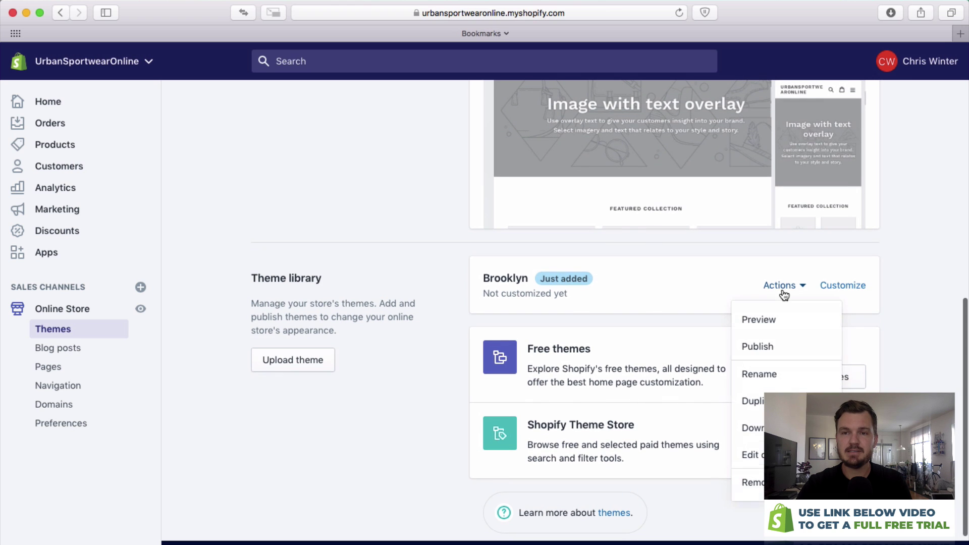
click(760, 349)
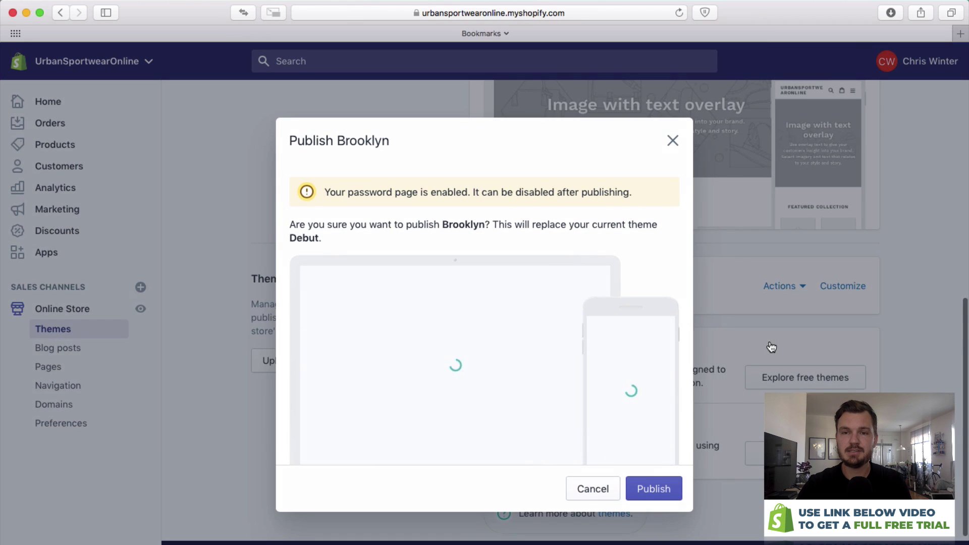
click(652, 486)
scroll(723, 473, up, 10)
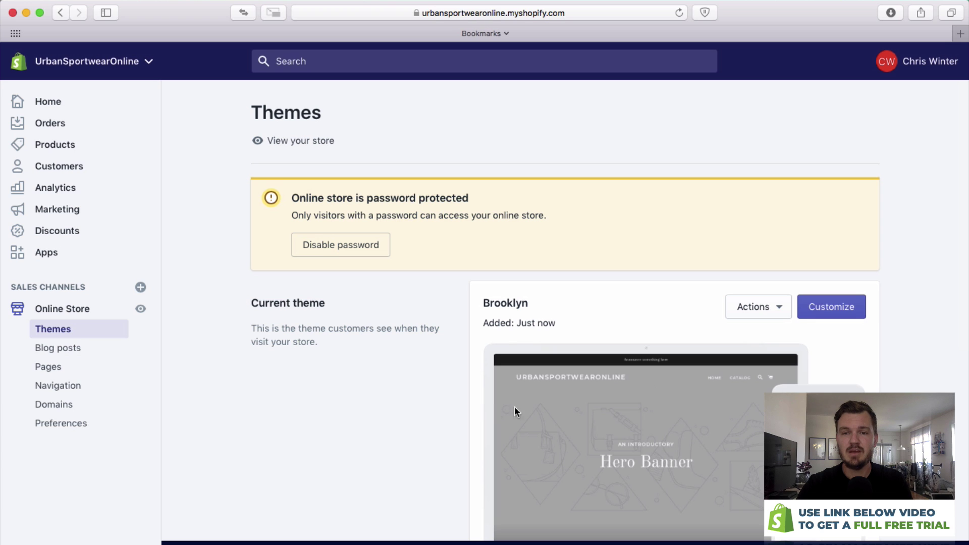
scroll(682, 438, down, 3)
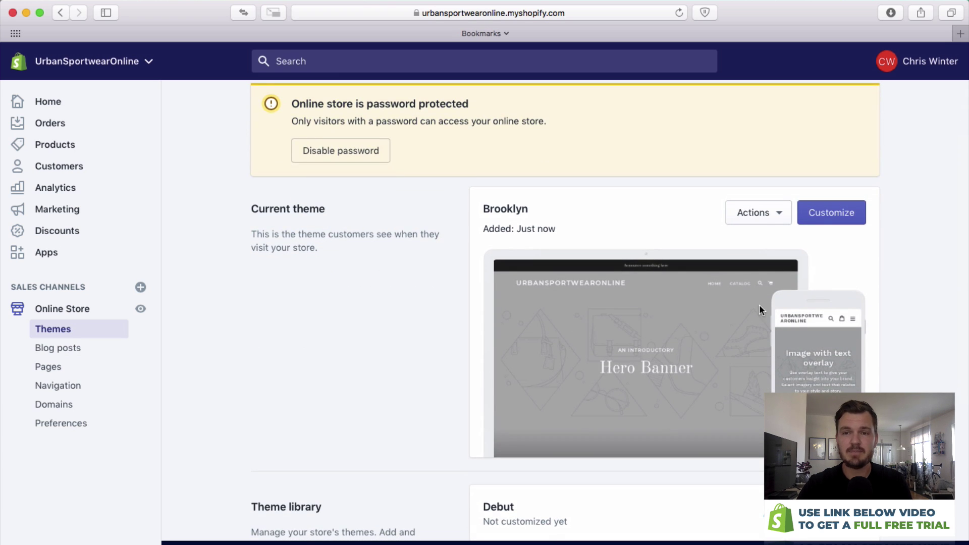
scroll(832, 217, up, 3)
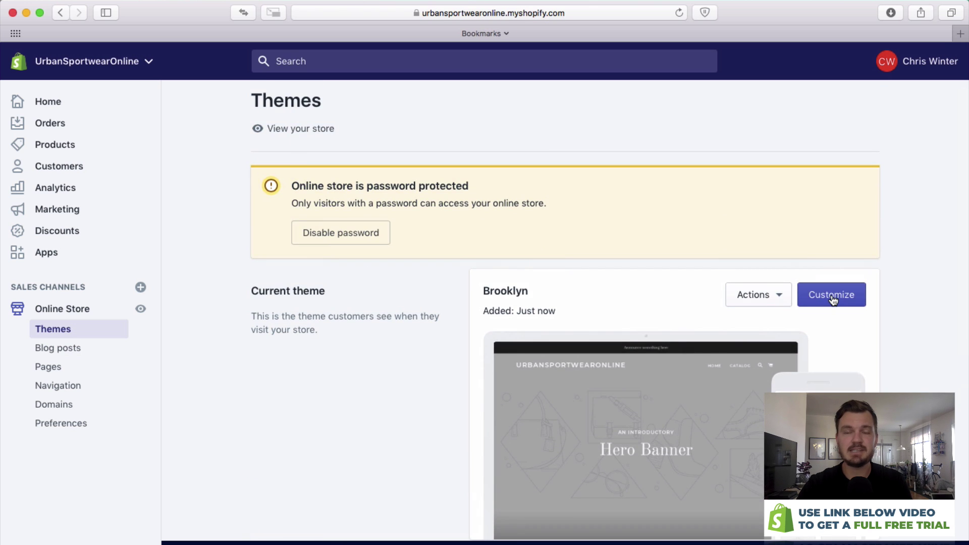
Open the Brooklyn theme editor and look over the homepage preview.
click(833, 297)
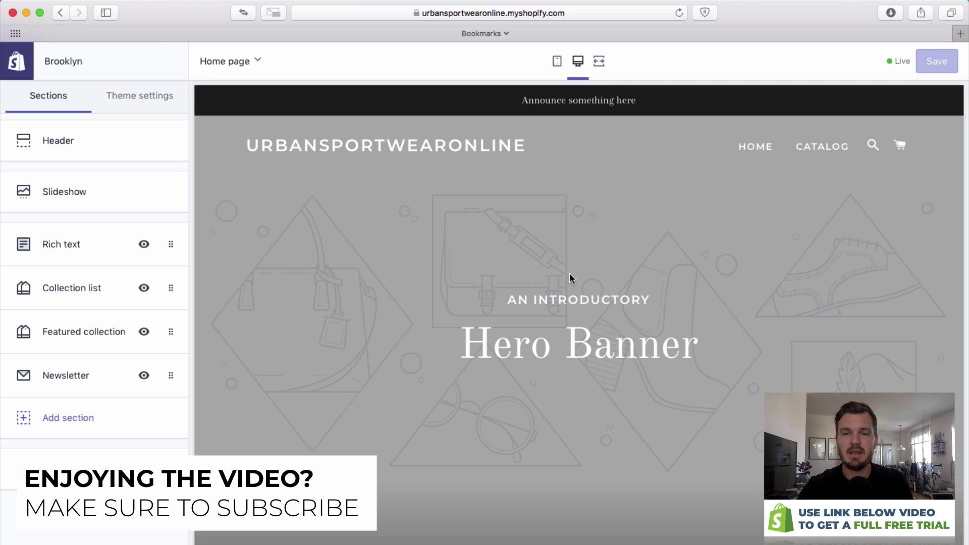
scroll(569, 273, down, 10)
scroll(569, 274, down, 5)
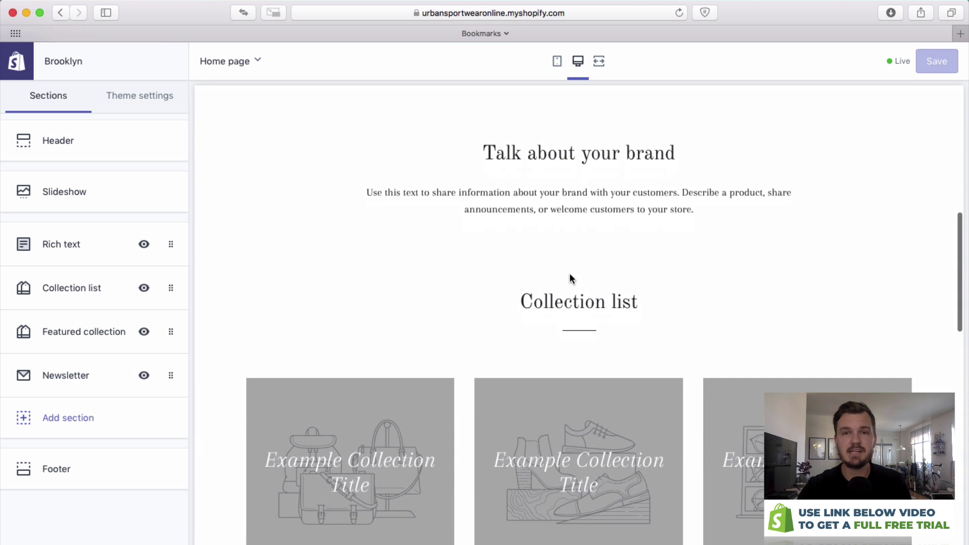
scroll(570, 274, up, 15)
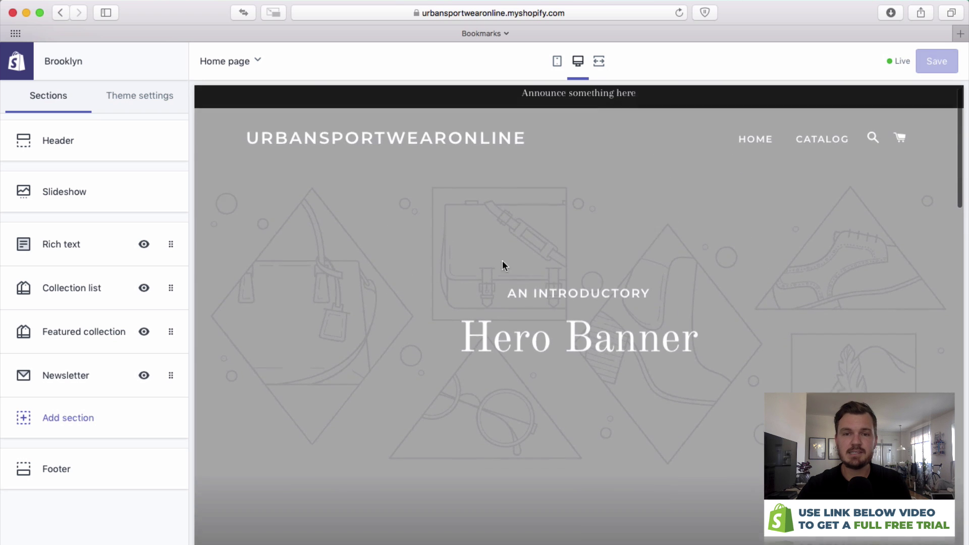
scroll(503, 261, down, 10)
scroll(515, 357, down, 8)
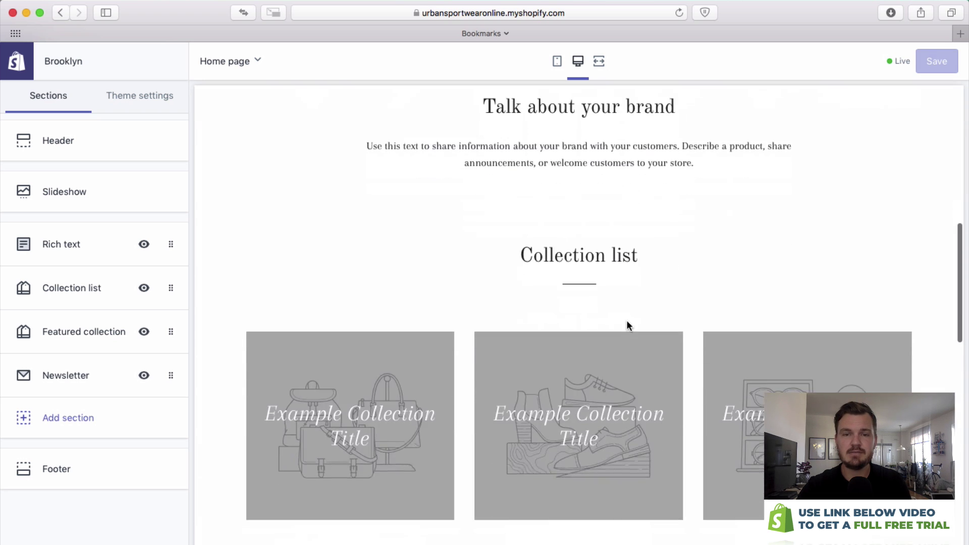
scroll(586, 306, up, 13)
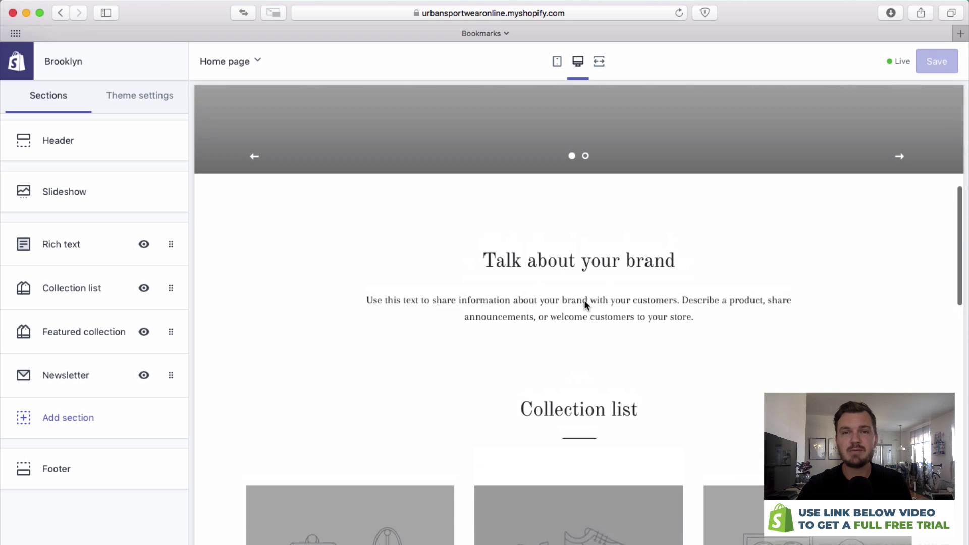
scroll(586, 305, down, 5)
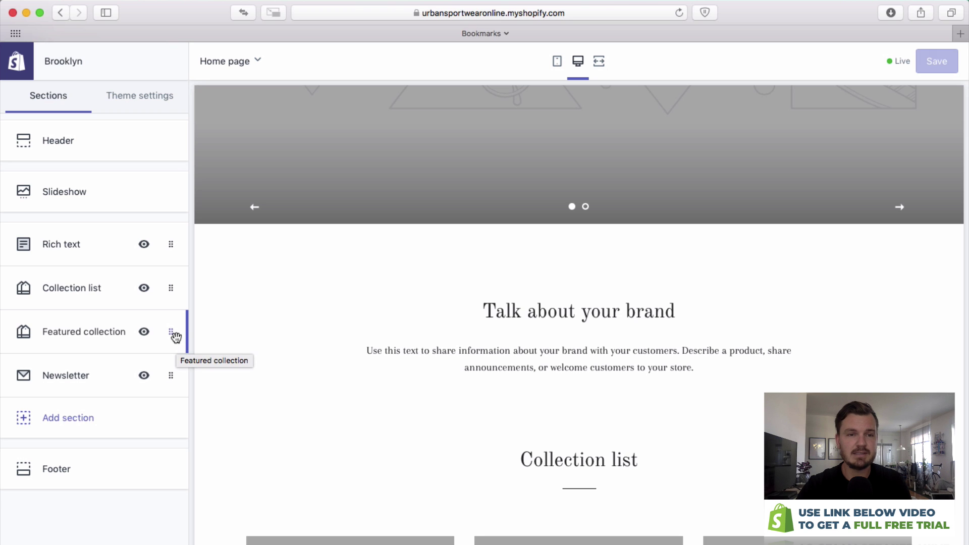
Move the Featured collection section between Rich text and Collection list.
drag(170, 332, 173, 253)
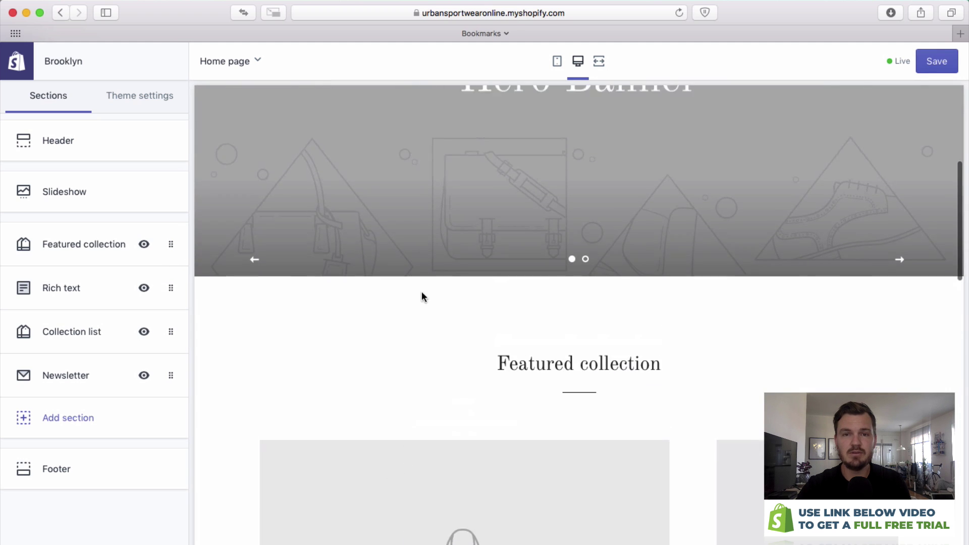
drag(173, 247, 174, 290)
scroll(397, 323, up, 10)
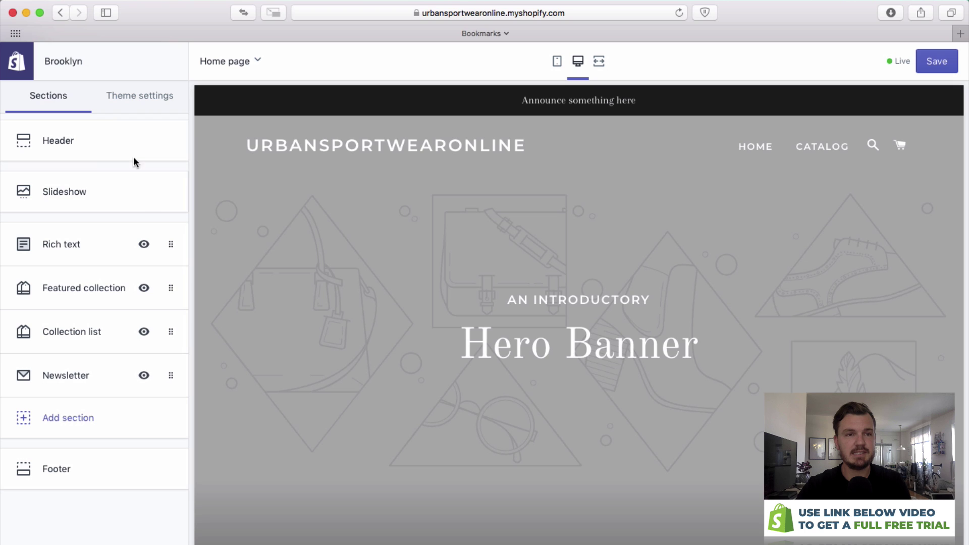
click(138, 95)
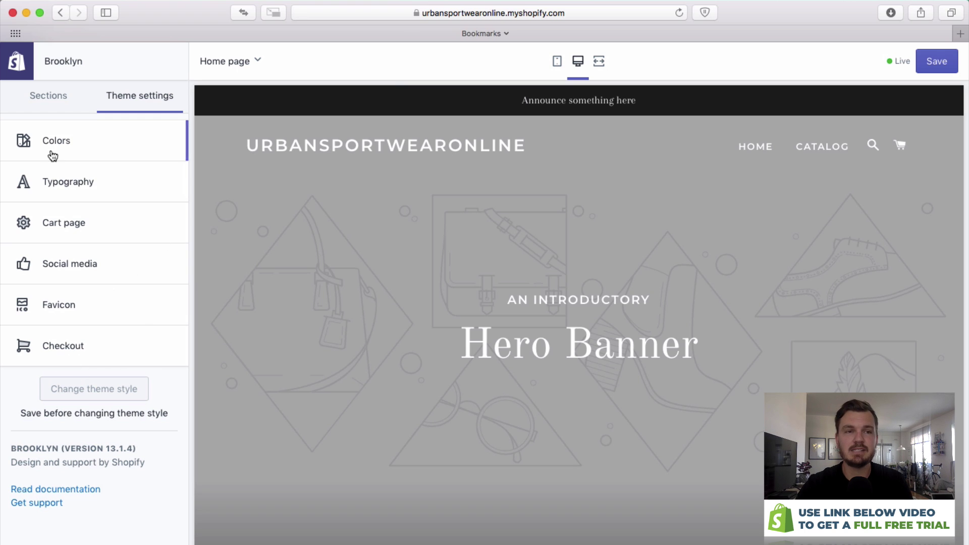
click(66, 105)
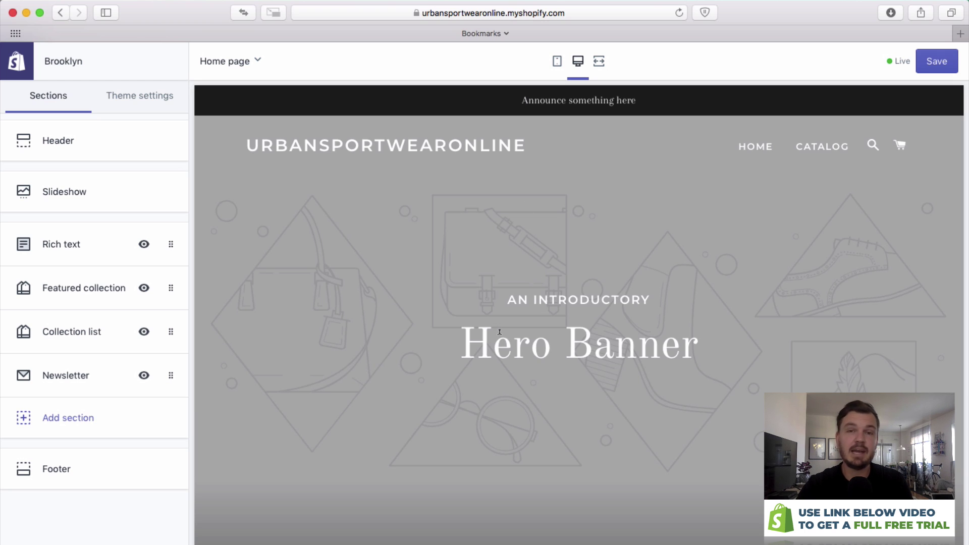
Expand the Slideshow's first slide and begin uploading a new image for it.
click(79, 196)
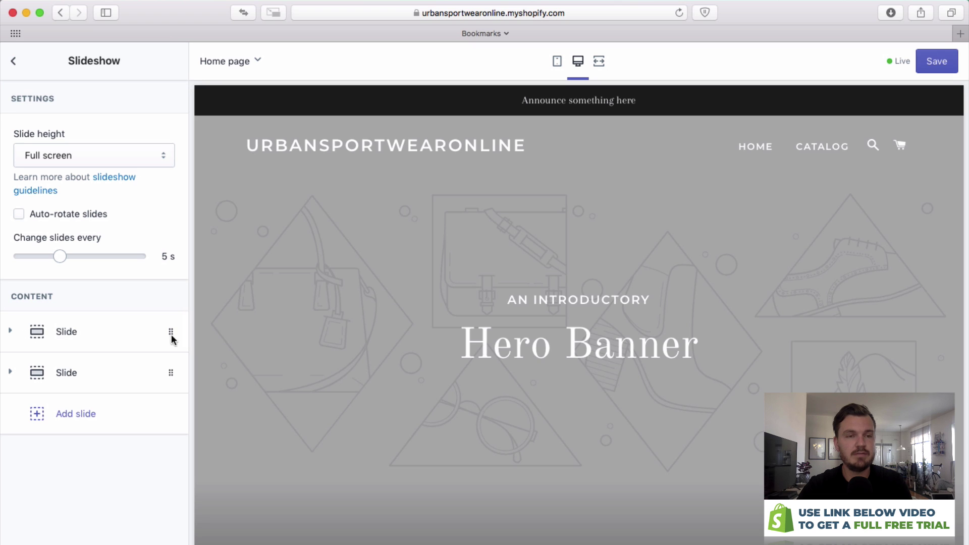
click(11, 333)
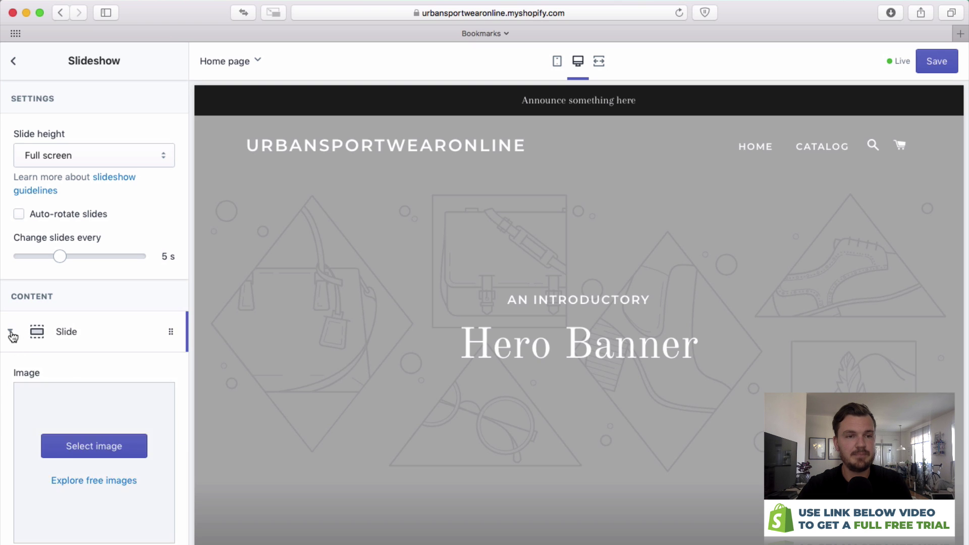
scroll(116, 364, down, 3)
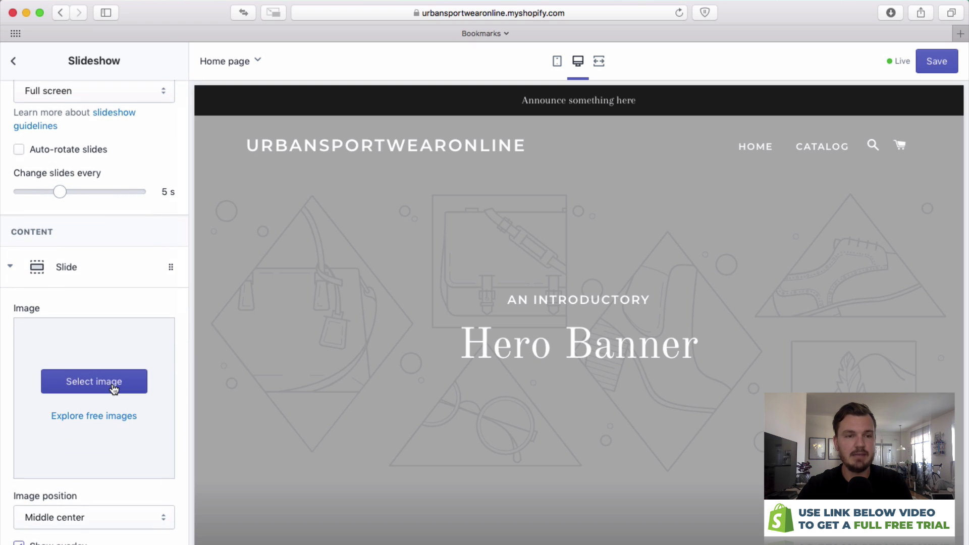
click(114, 384)
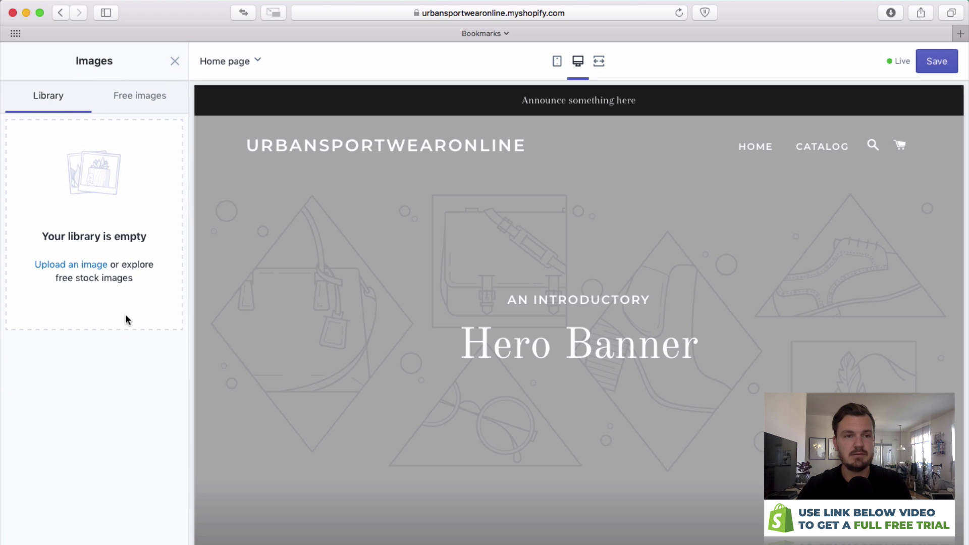
click(90, 268)
Upload the running-woman photo from the Hero folder as the slide image.
click(375, 103)
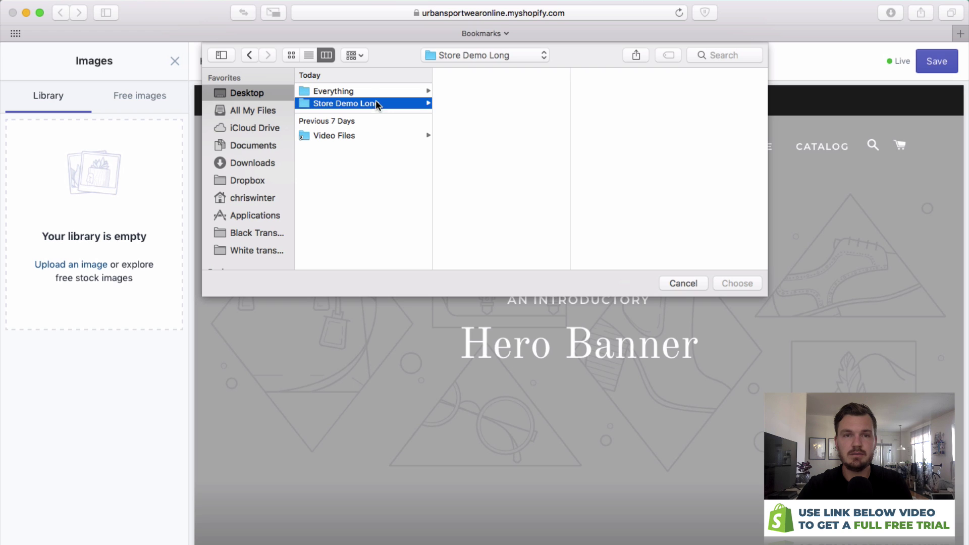
click(485, 92)
key(Right)
key(Down)
key(Down)
click(572, 105)
click(659, 91)
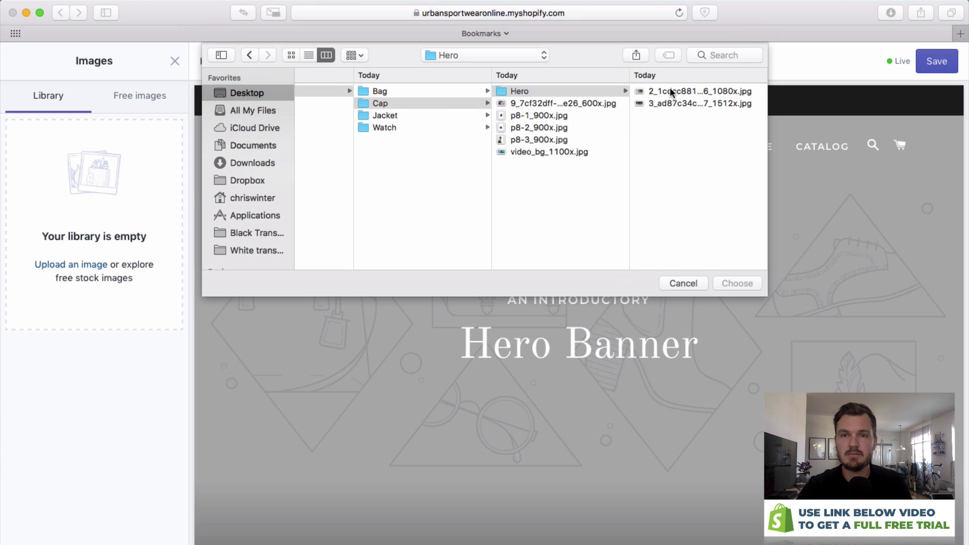
click(670, 91)
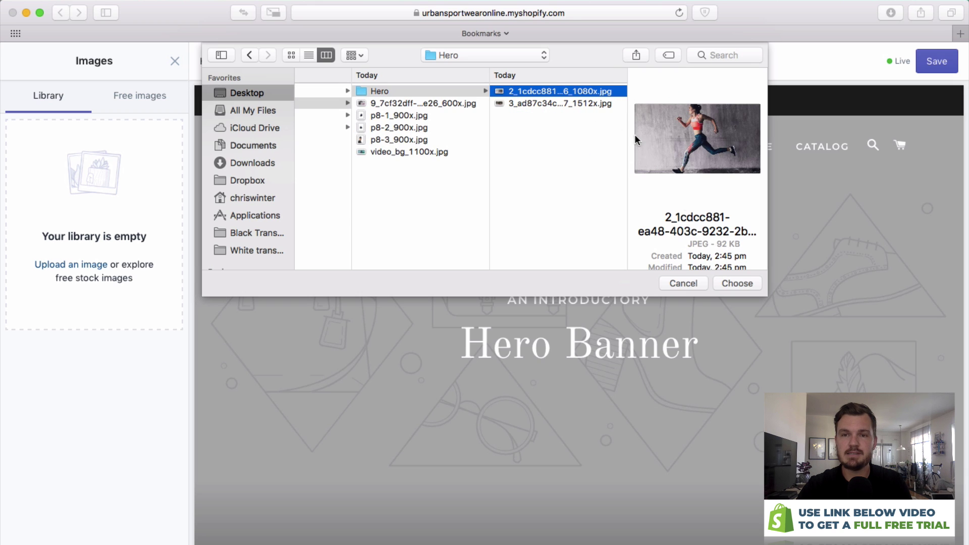
click(734, 284)
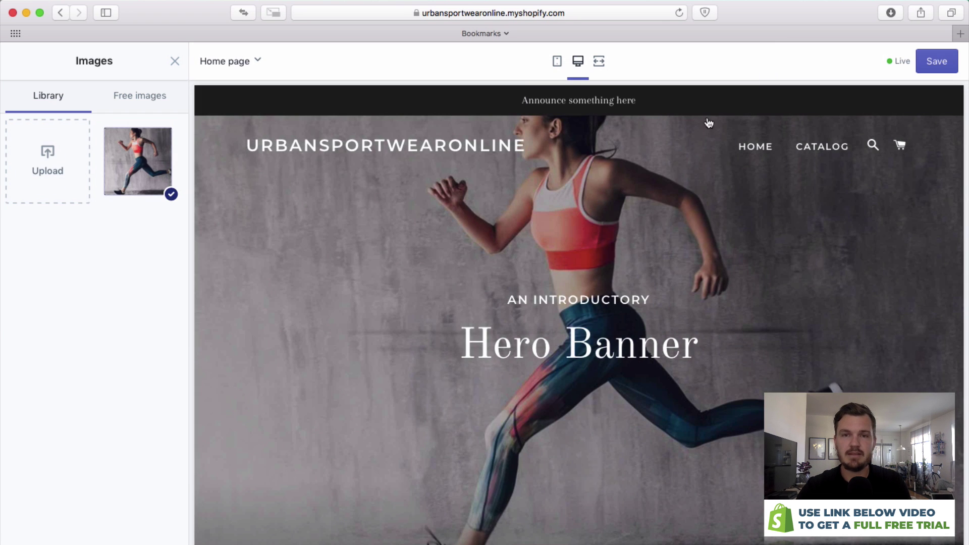
Close the image library and set the slide's overlay opacity to 40%.
scroll(472, 322, down, 1)
click(456, 367)
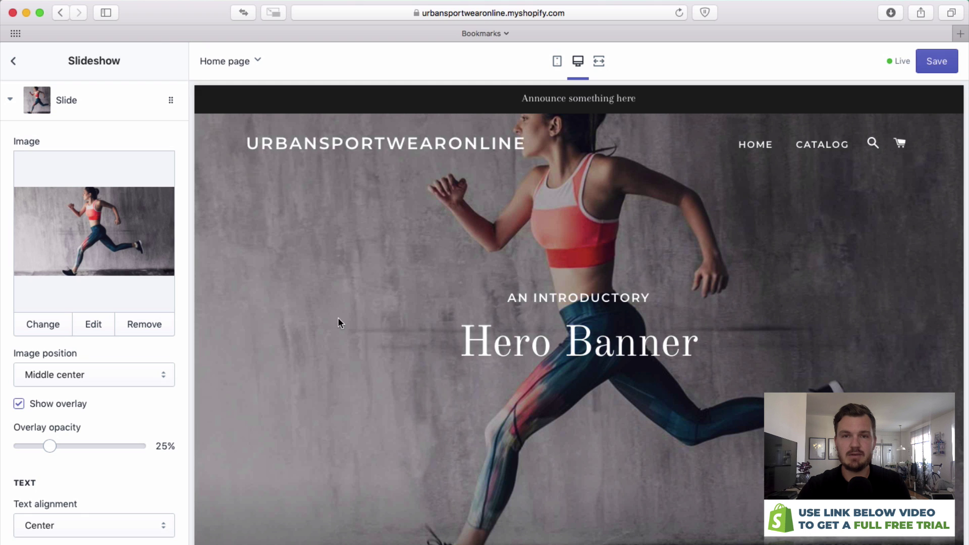
scroll(65, 422, down, 2)
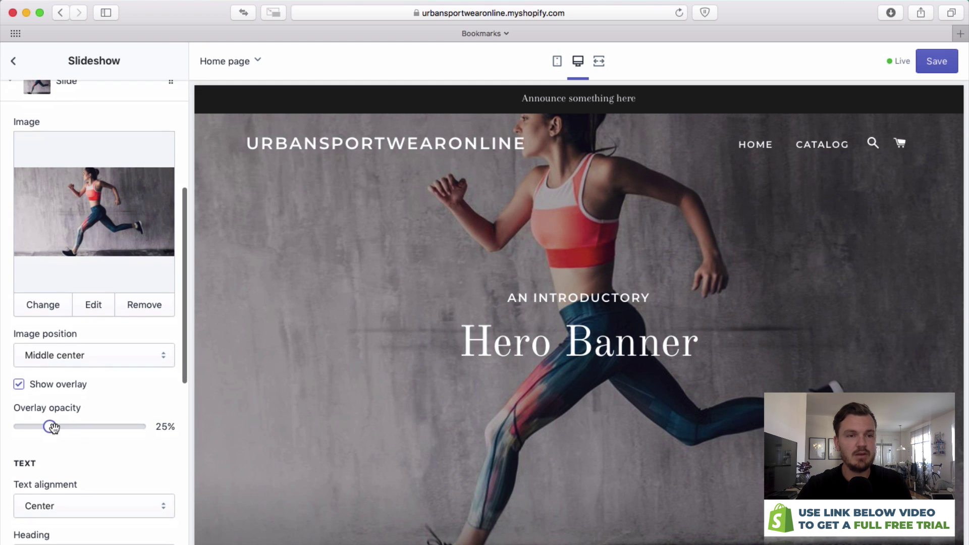
drag(52, 427, 99, 427)
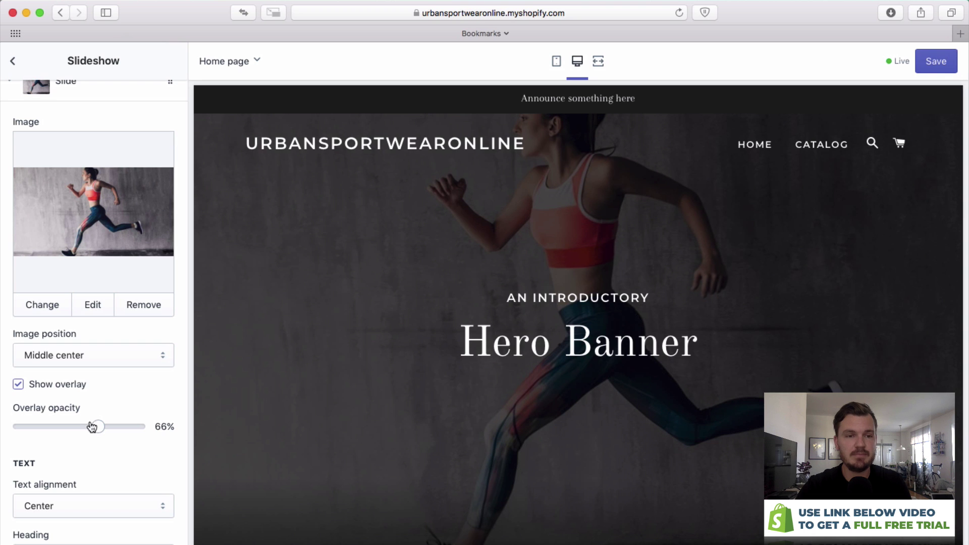
drag(89, 430, 67, 427)
scroll(83, 386, down, 5)
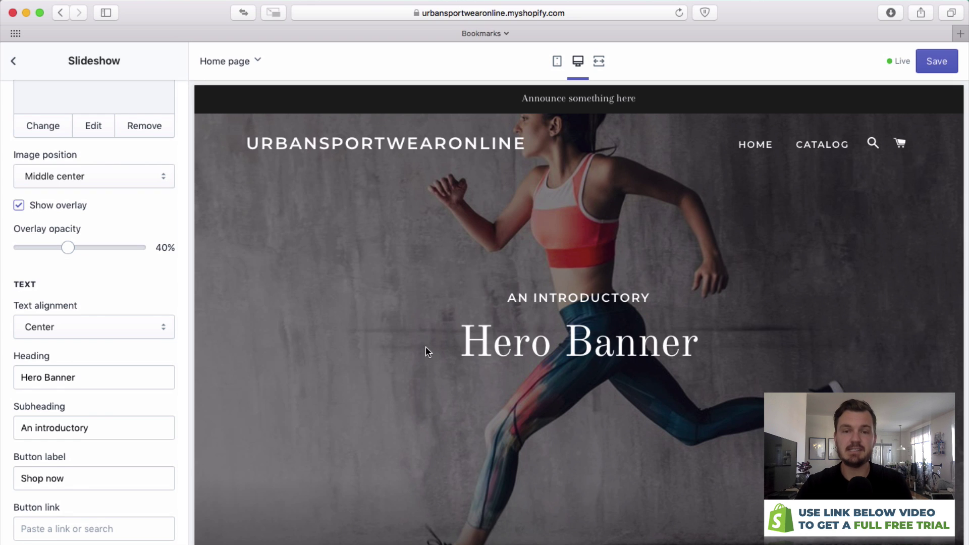
Set the first slide's heading to 'Urban Sportswear Online', subheading 'Welcome to', and button label 'See Our Collections'.
triple_click(131, 371)
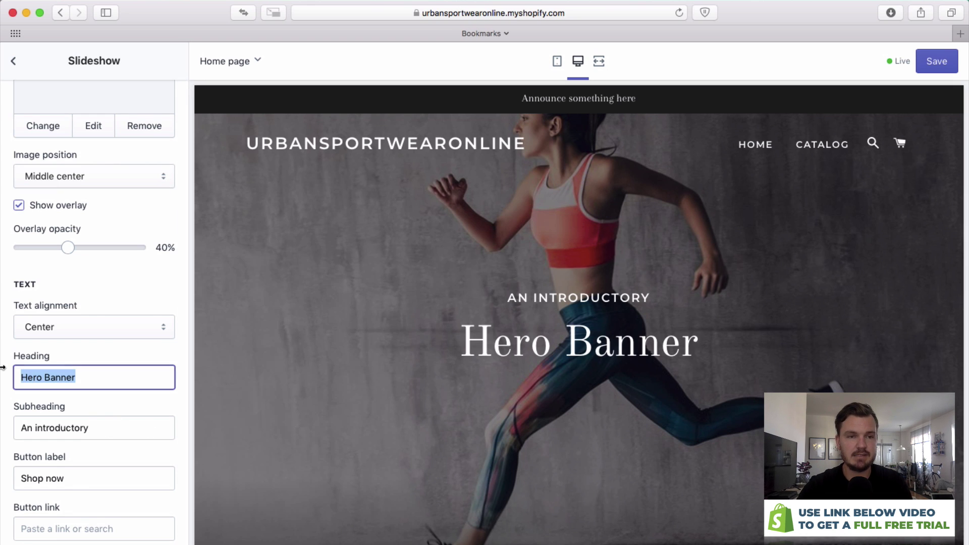
text(Ub)
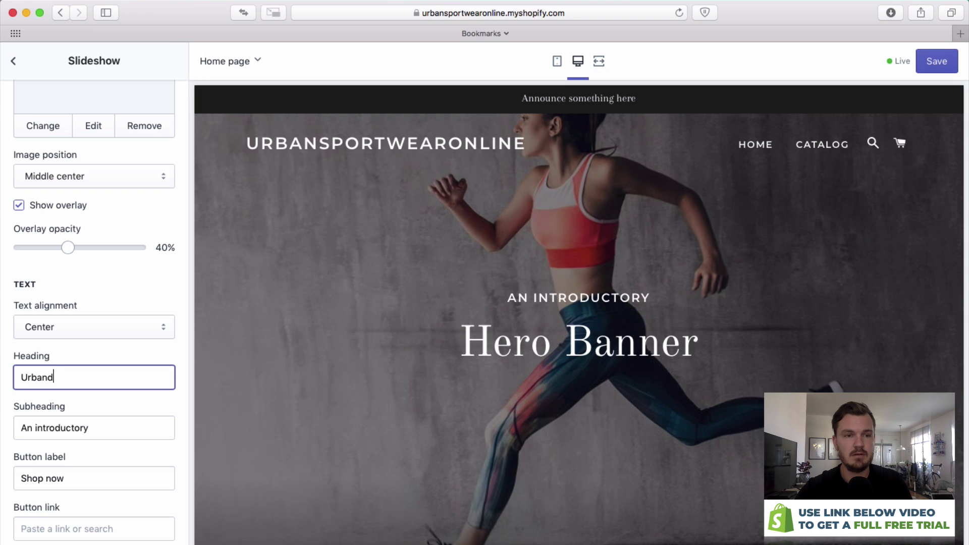
text(ban Sportswear Online)
key(Tab)
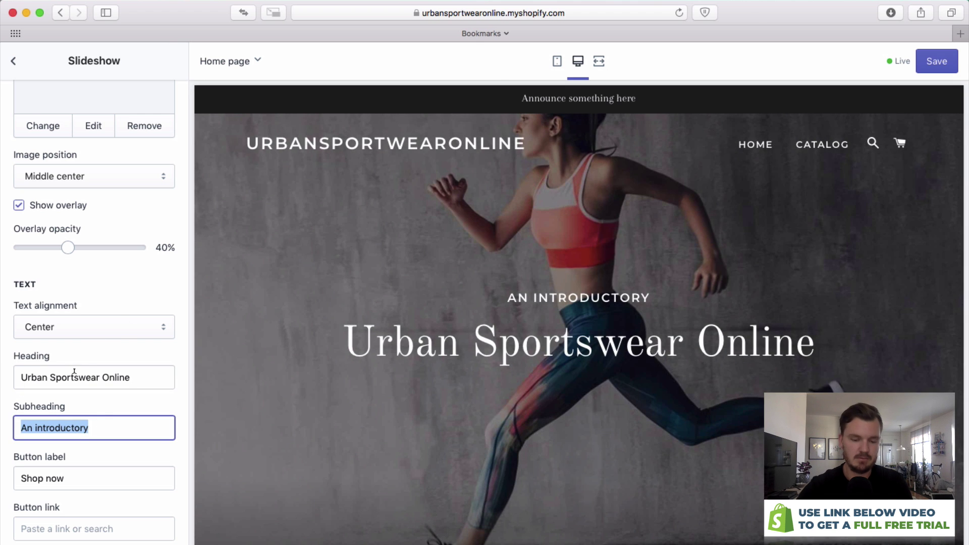
text(Welcome to)
key(Tab)
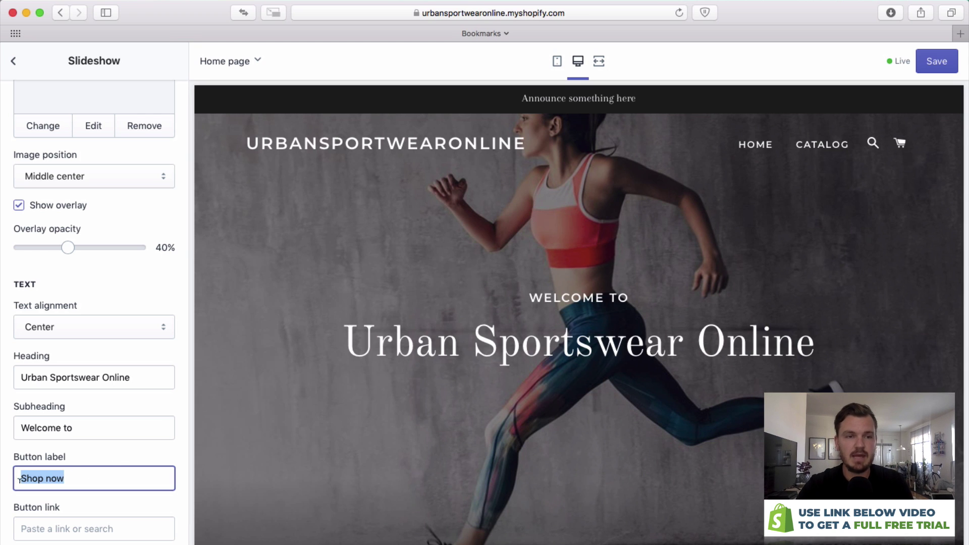
triple_click(90, 475)
text(See Our Collecti)
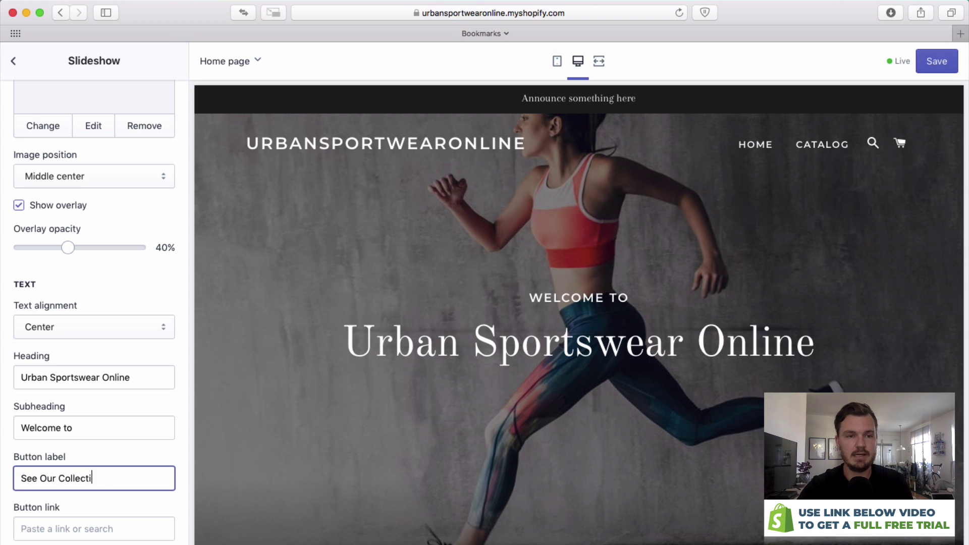
text(ons)
Link the first slide's button to '#'.
click(78, 529)
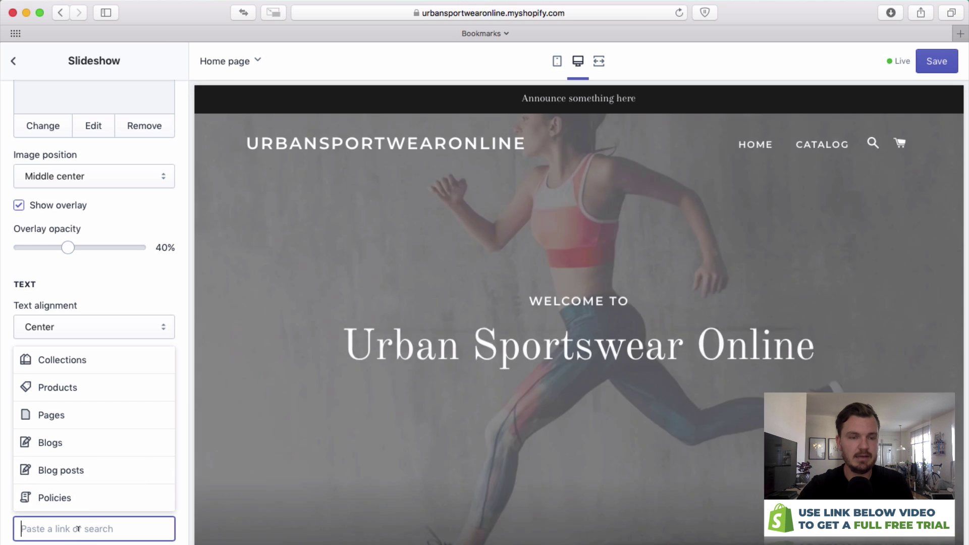
text(#)
key(Return)
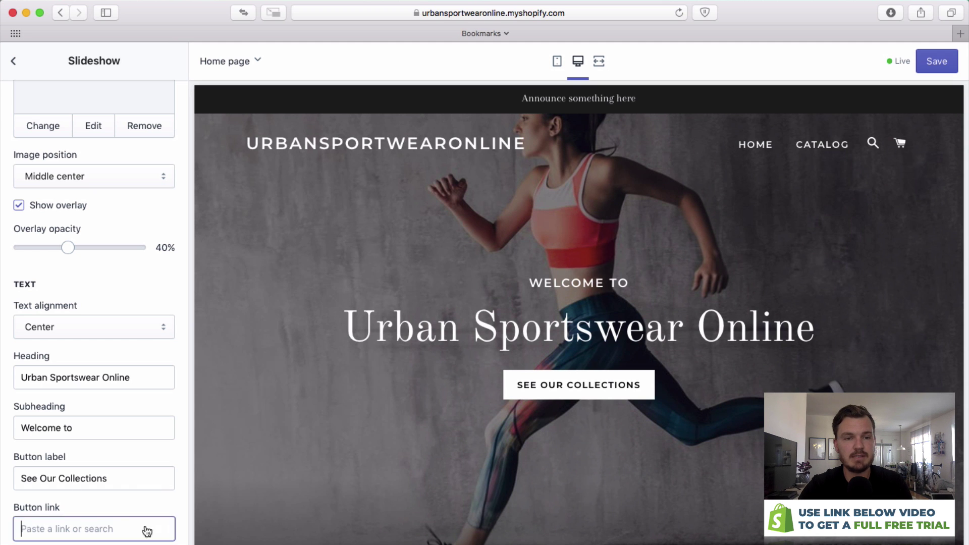
click(163, 529)
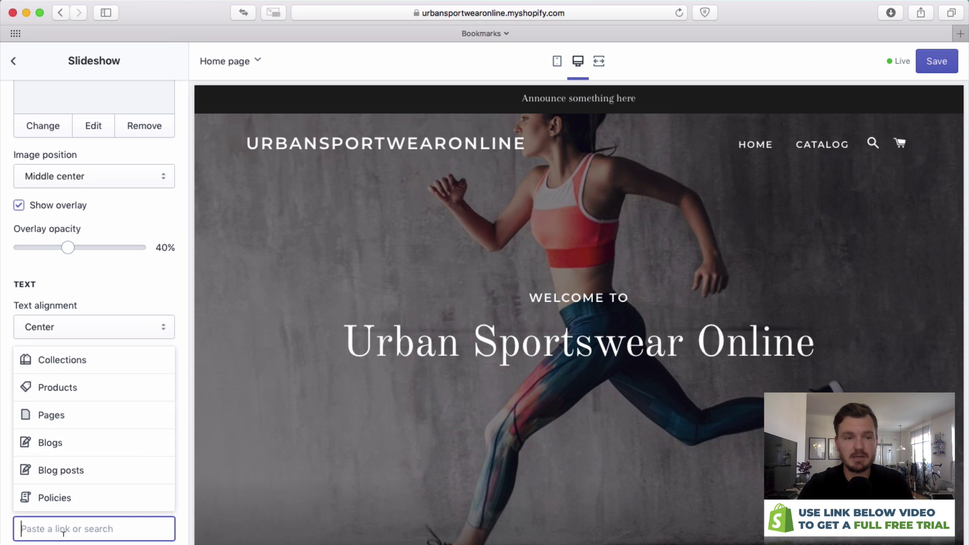
text(#)
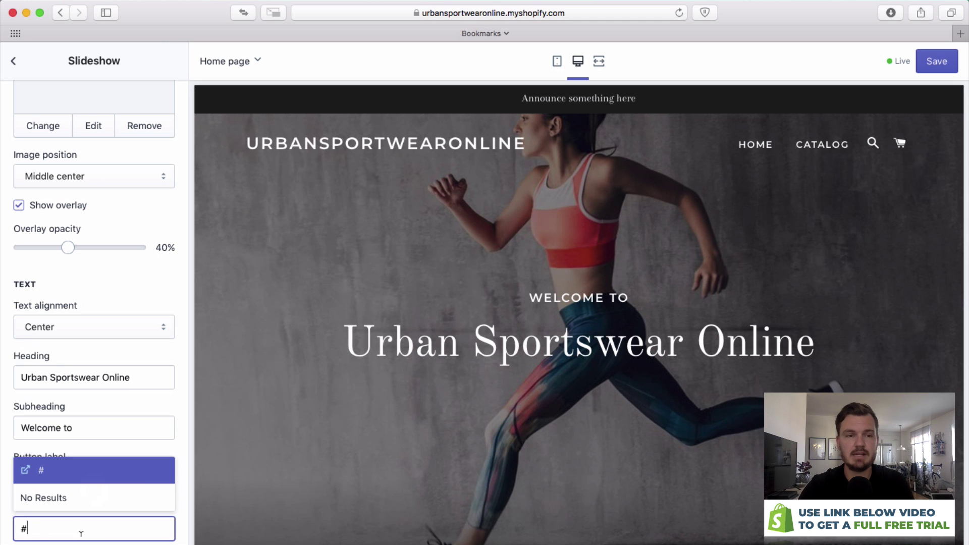
key(Return)
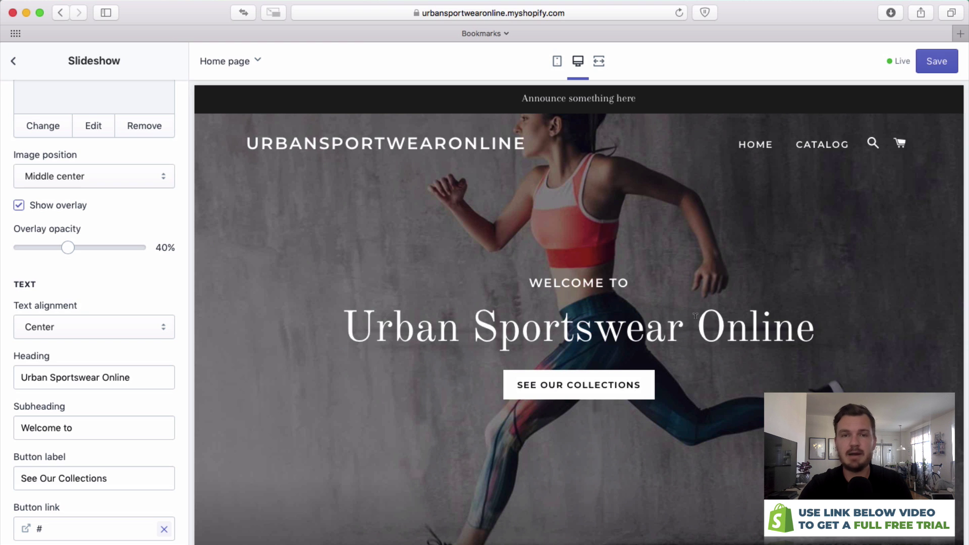
scroll(83, 196, up, 10)
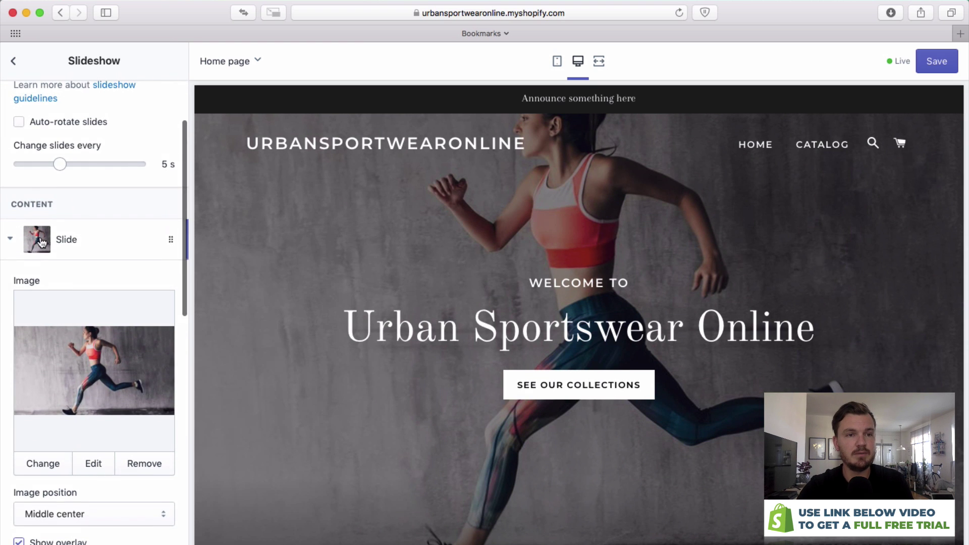
Upload the downward-dog yoga JPG and use it as the second slide's image.
click(8, 239)
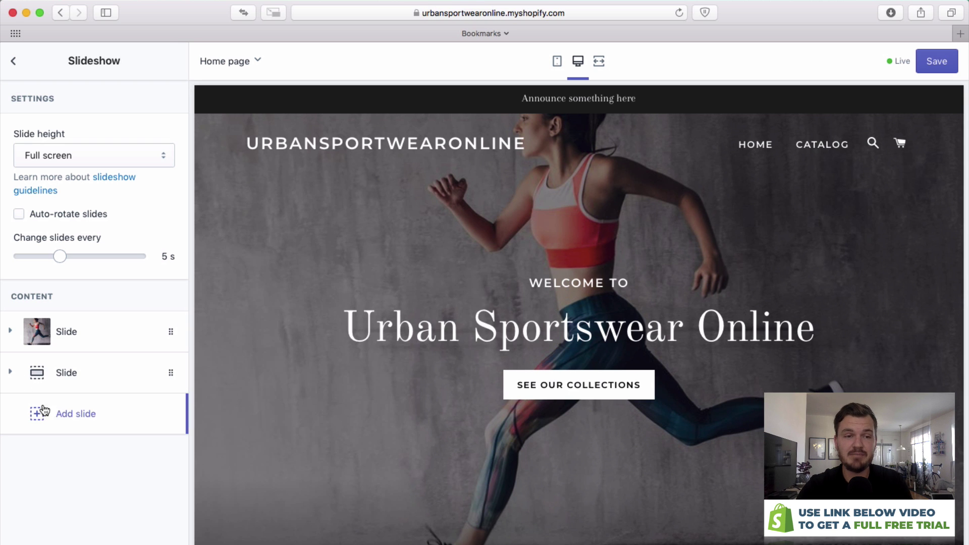
click(10, 374)
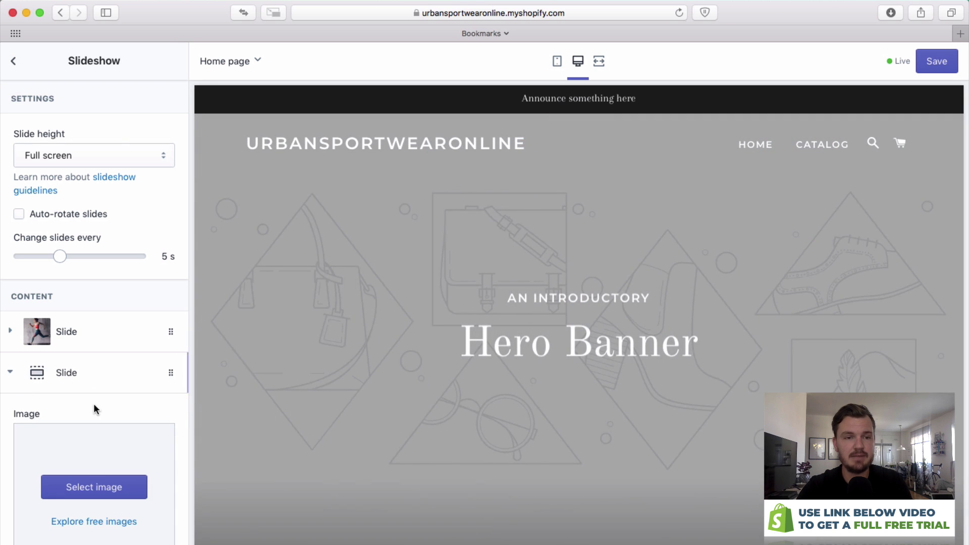
scroll(88, 368, down, 3)
scroll(99, 359, down, 1)
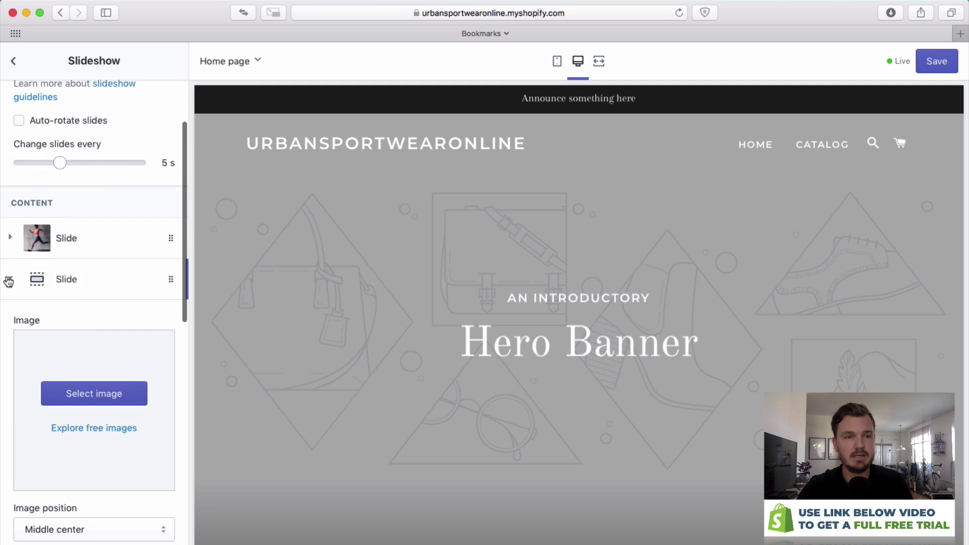
click(78, 398)
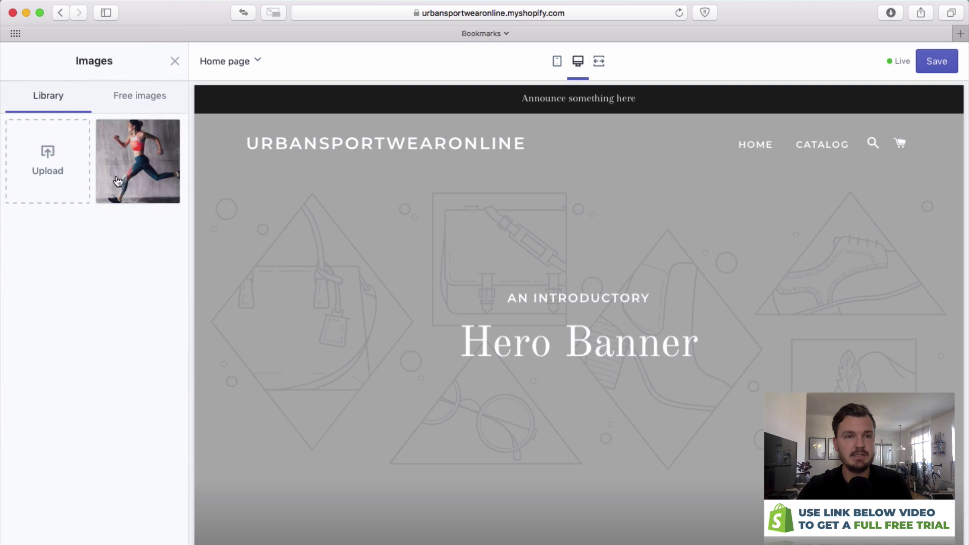
click(64, 181)
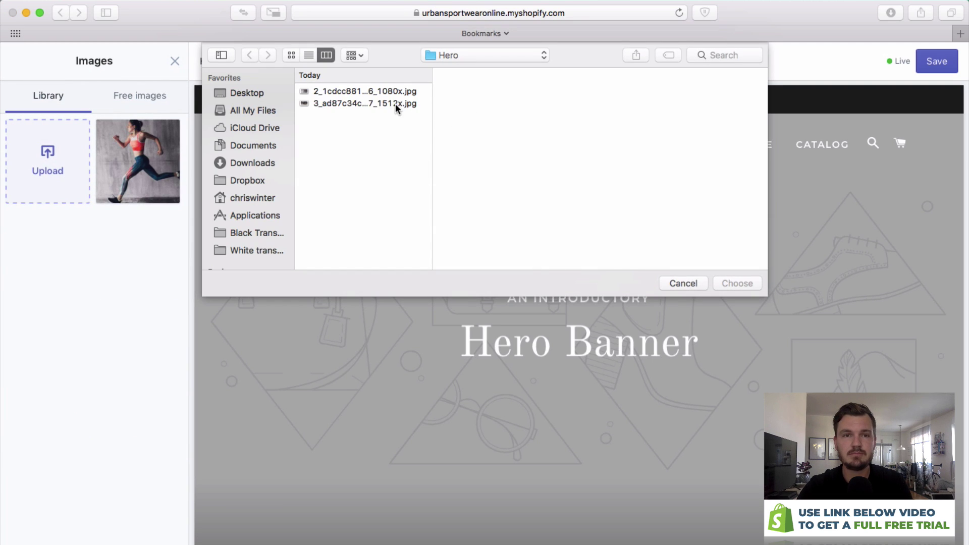
click(396, 104)
key(Return)
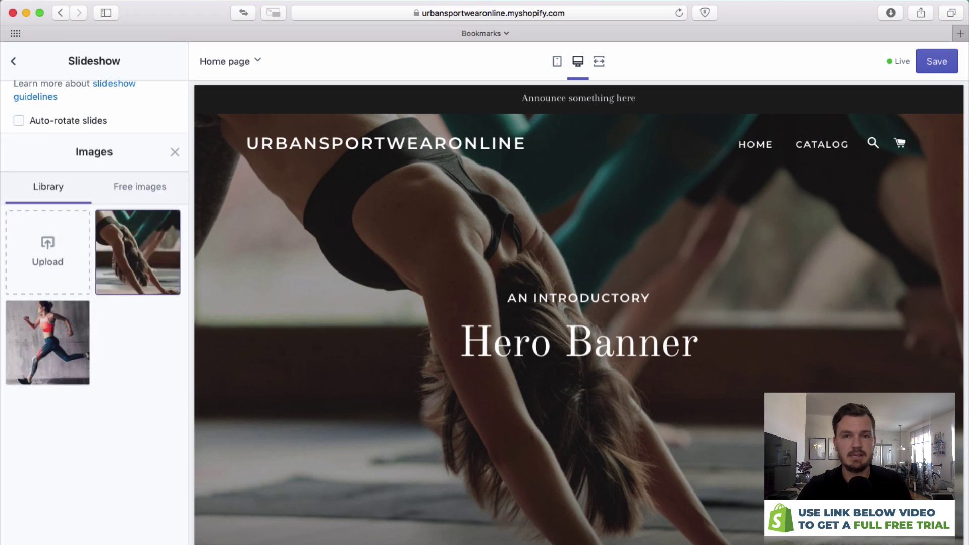
scroll(102, 356, up, 2)
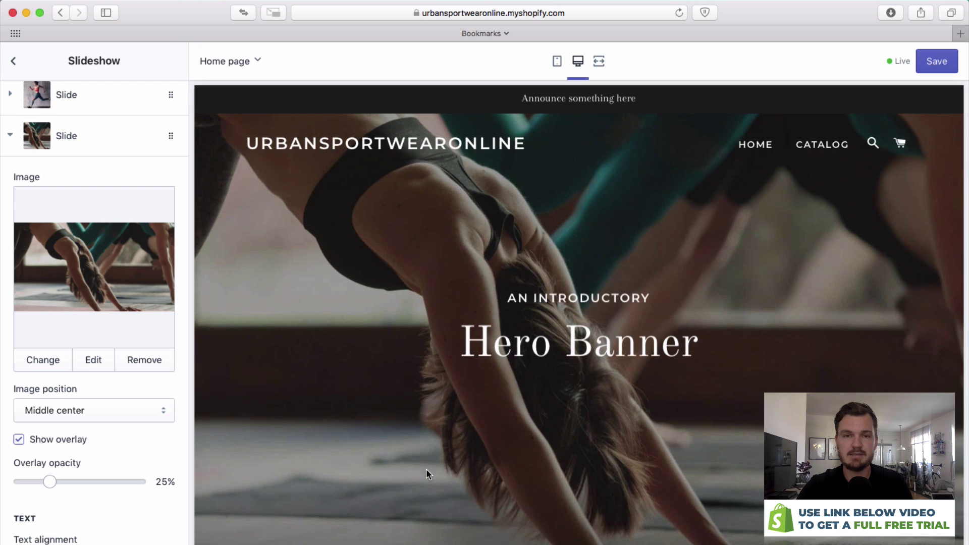
Set the second slide's heading to 'Yoga Collection' and its subheading to 'Check out our'.
scroll(117, 402, down, 3)
triple_click(98, 459)
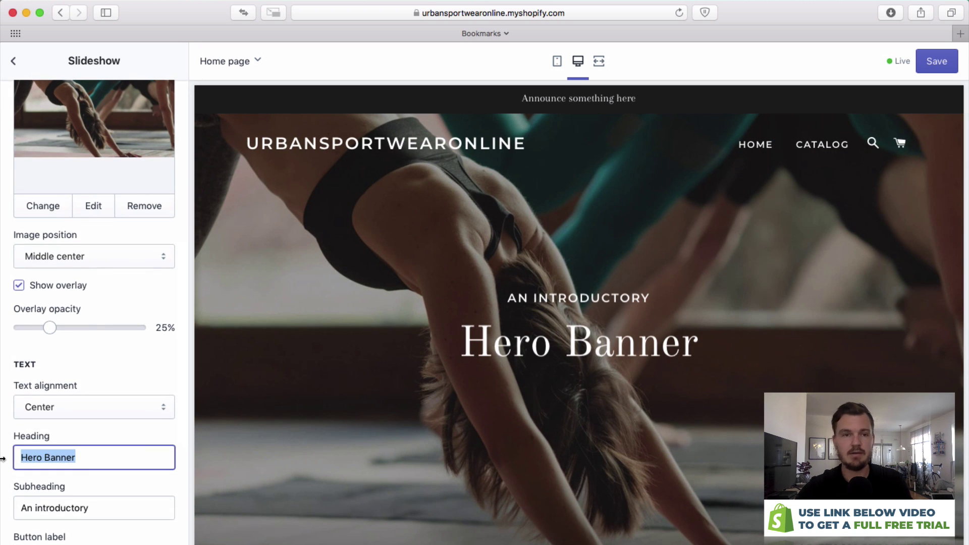
text(Yoga Collection)
key(Tab)
text(Check)
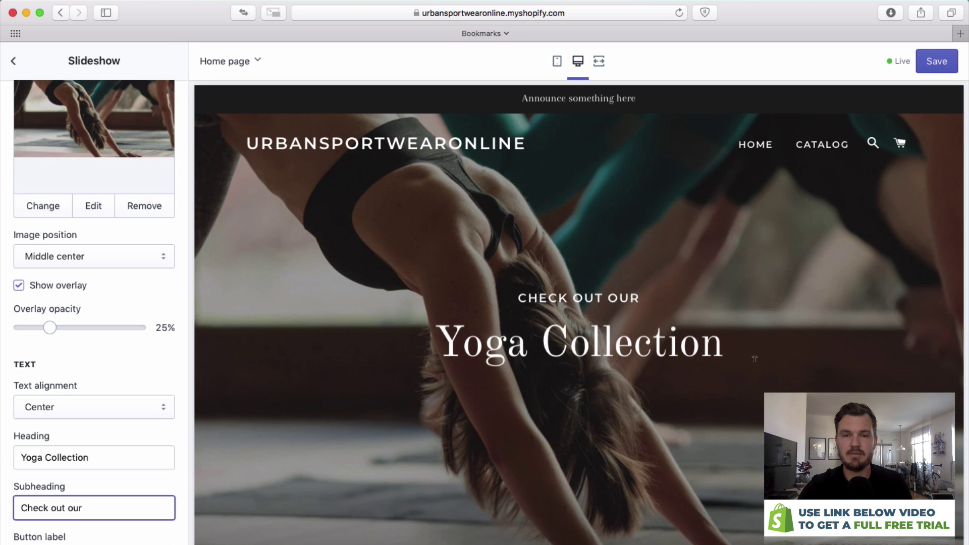
Give the second slide a 'See the collection' button linked to '#', then return to the sections list.
scroll(54, 445, down, 3)
triple_click(87, 489)
text(See o)
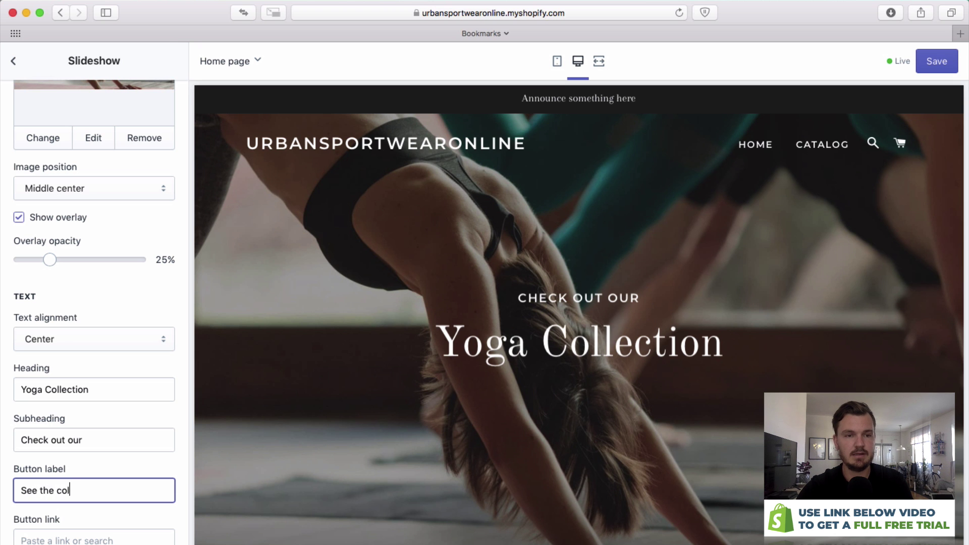
text(he collection)
key(Tab)
text(#)
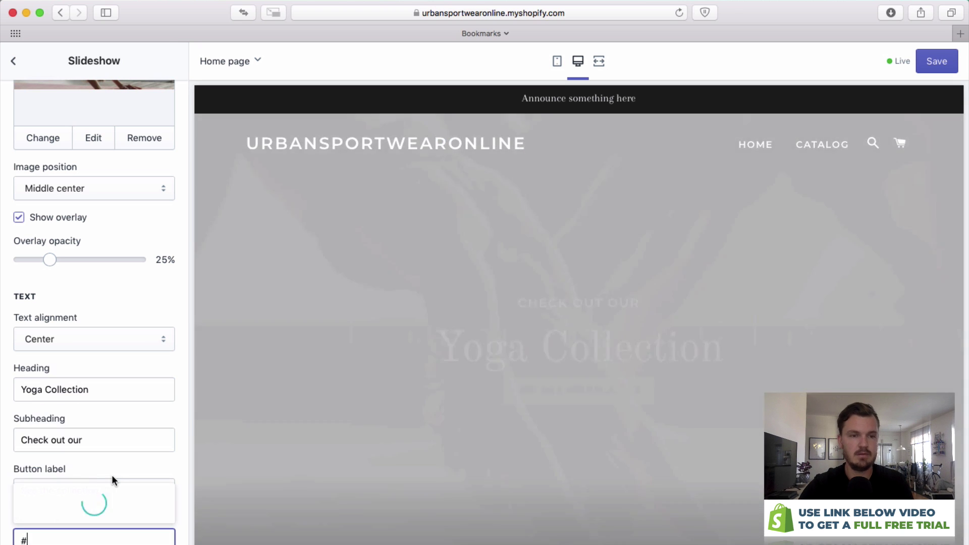
click(108, 478)
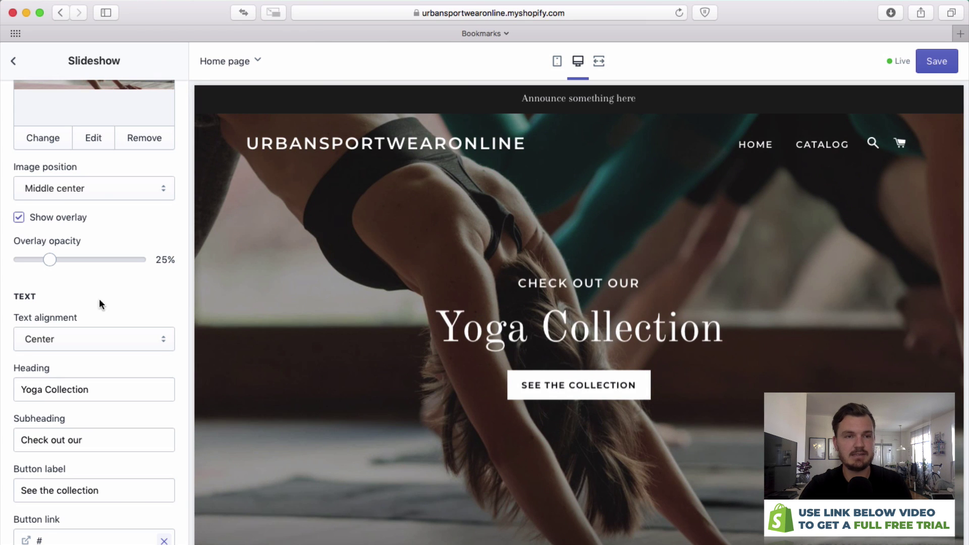
click(13, 61)
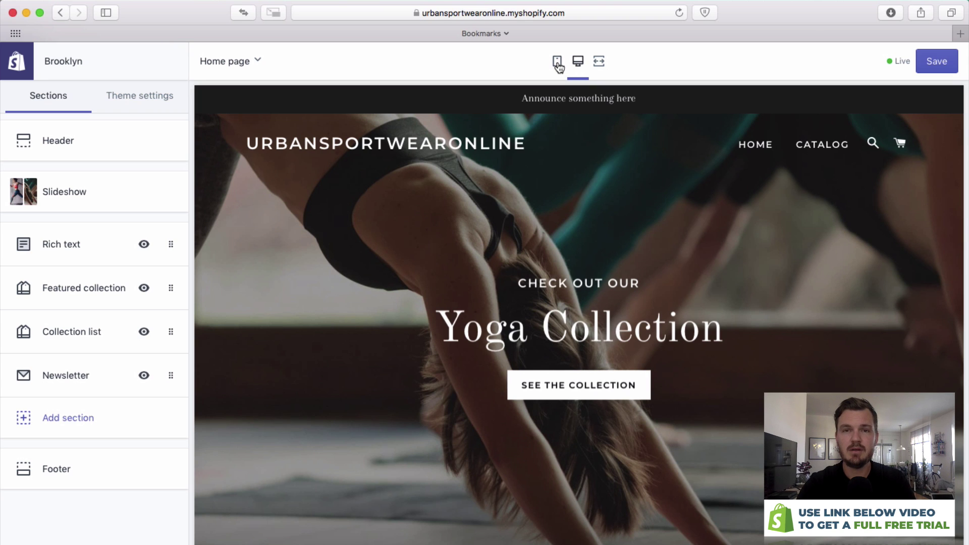
click(557, 62)
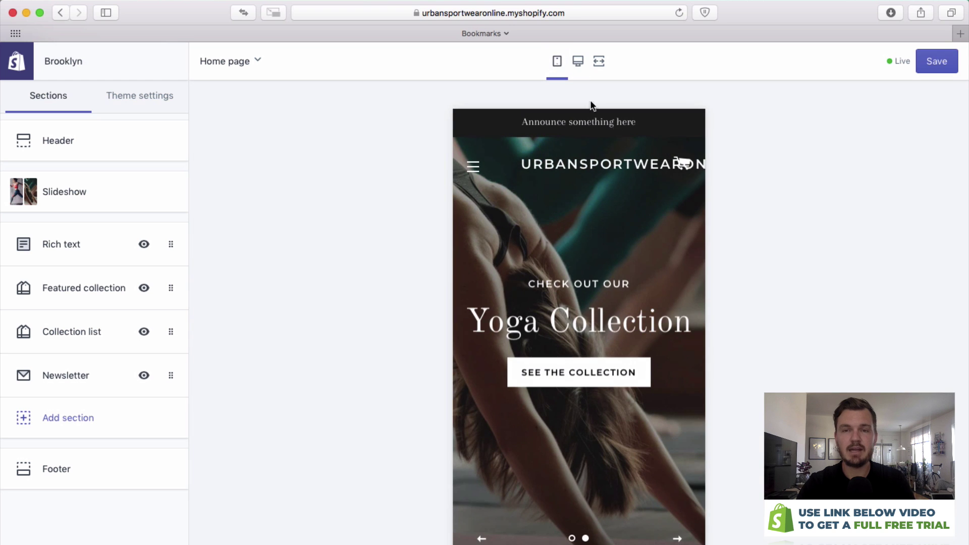
scroll(601, 247, down, 2)
scroll(601, 242, up, 2)
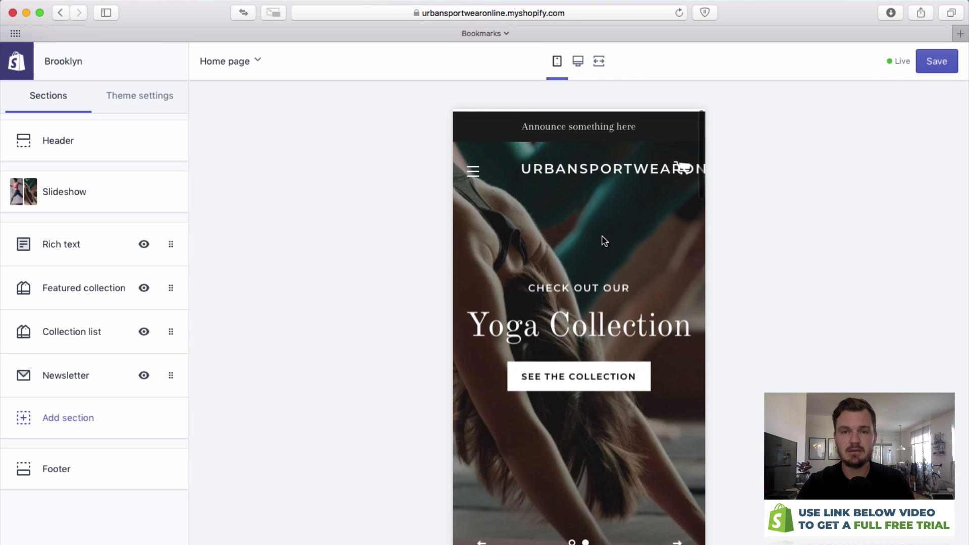
scroll(591, 237, down, 2)
scroll(589, 236, down, 2)
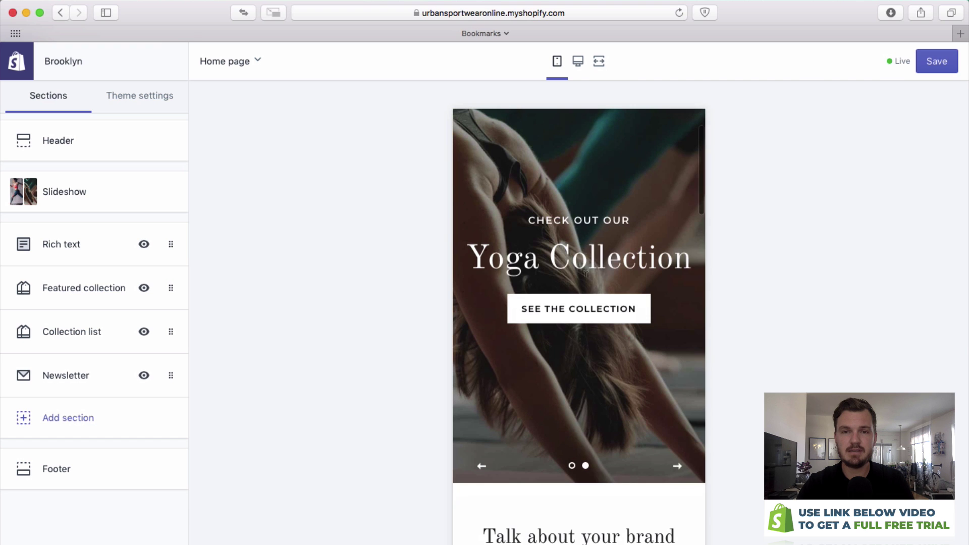
click(572, 465)
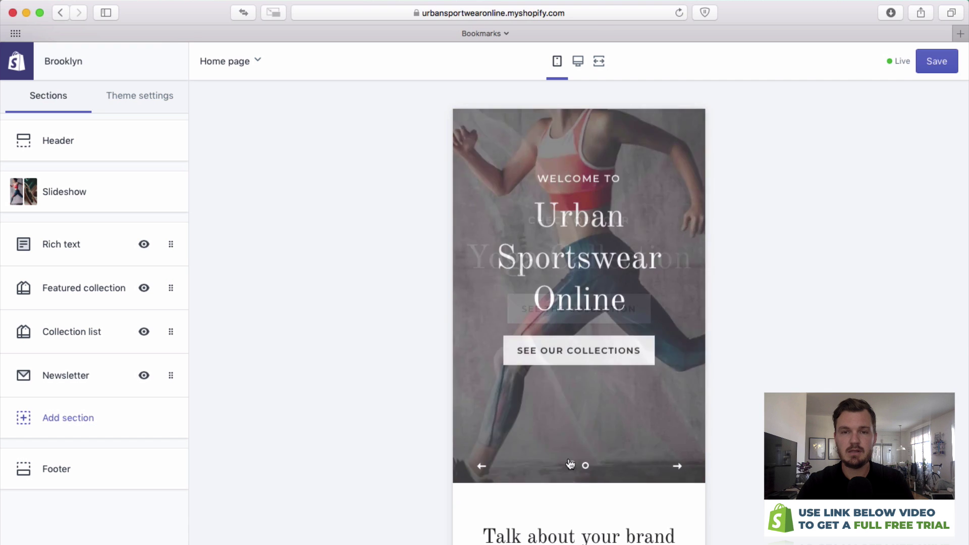
scroll(579, 406, down, 8)
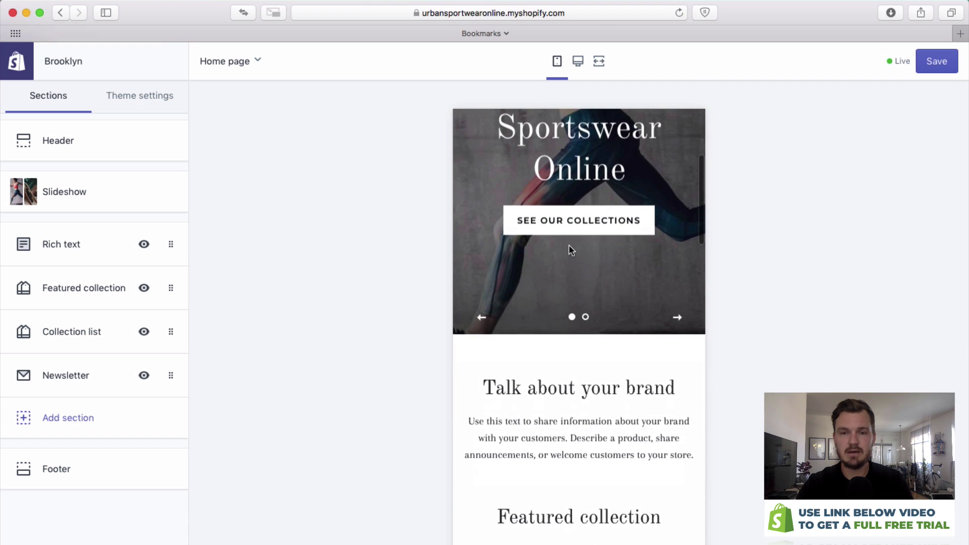
scroll(568, 307, down, 10)
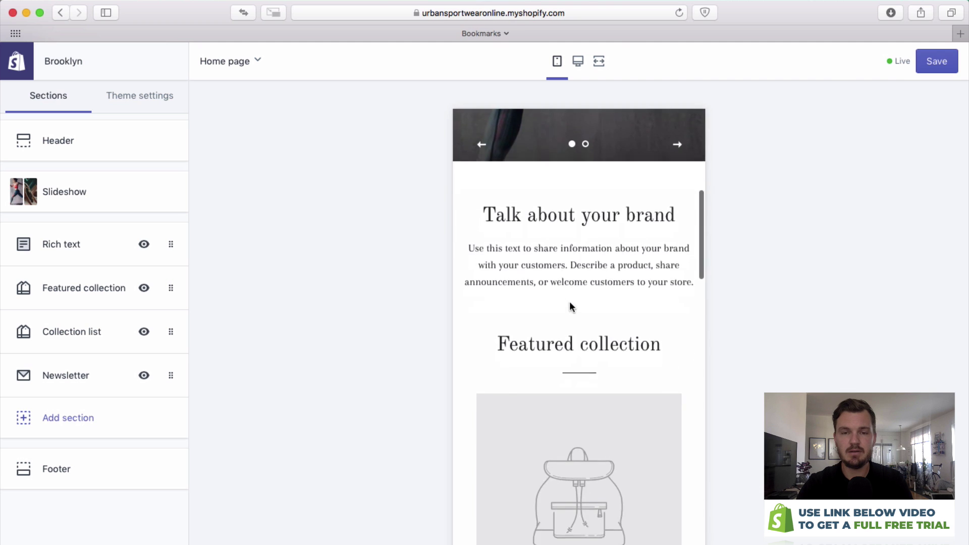
scroll(603, 314, down, 20)
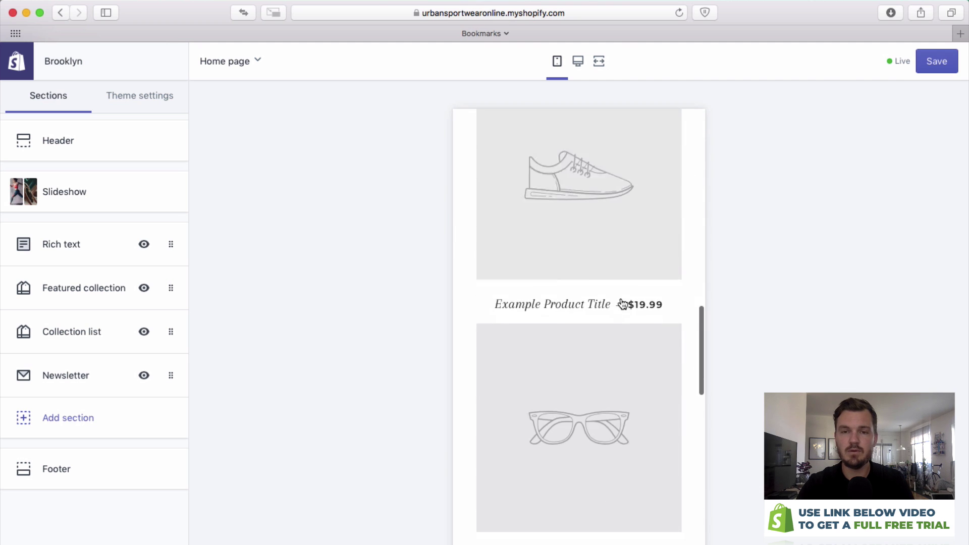
scroll(623, 292, down, 5)
scroll(608, 251, up, 20)
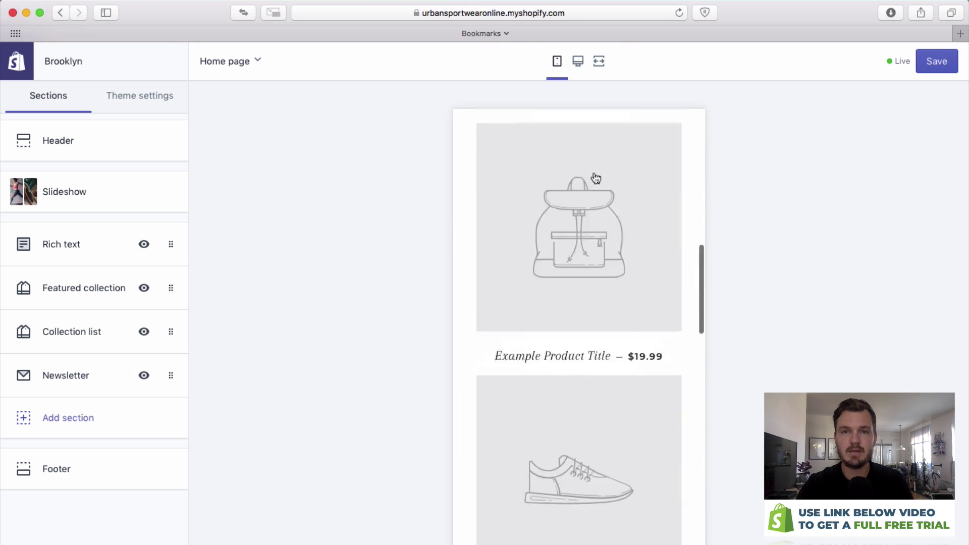
click(578, 61)
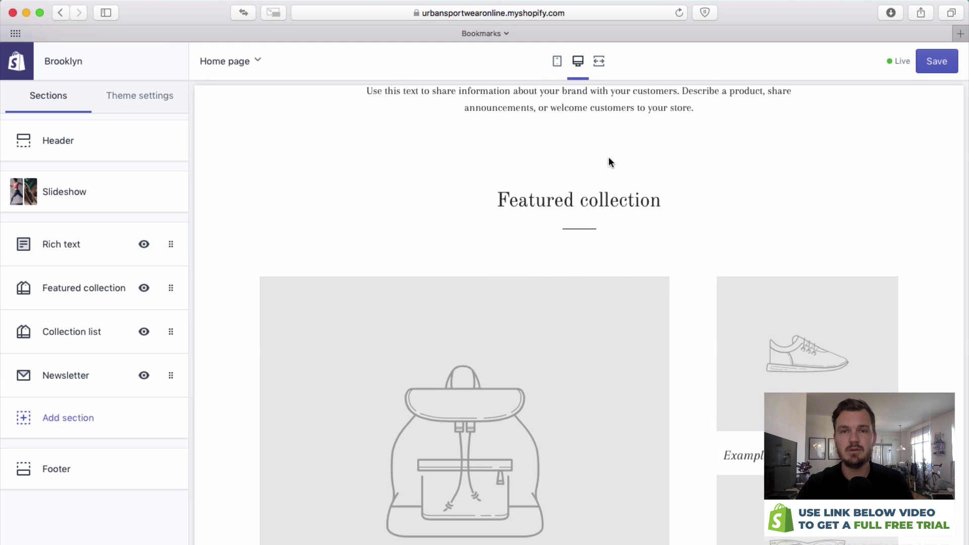
scroll(685, 140, up, 15)
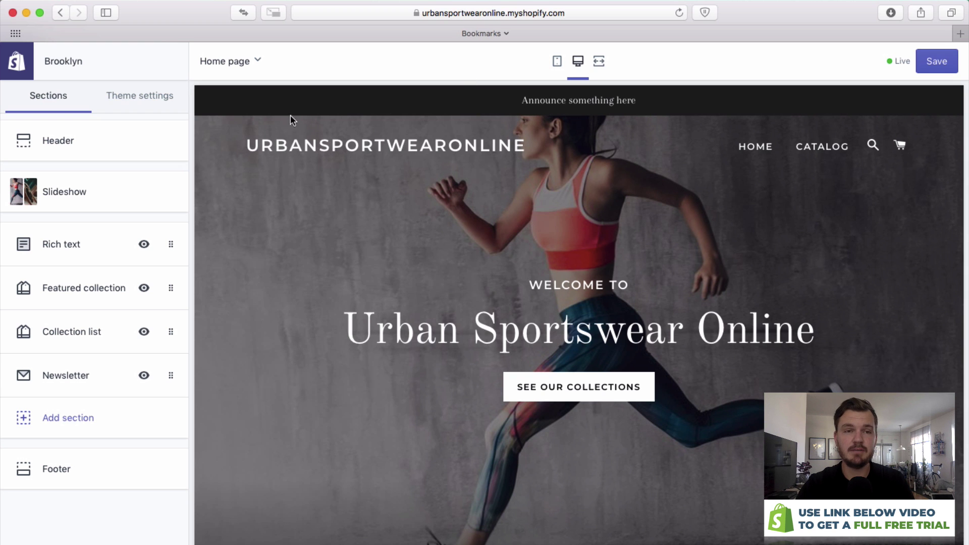
click(599, 63)
scroll(649, 131, down, 10)
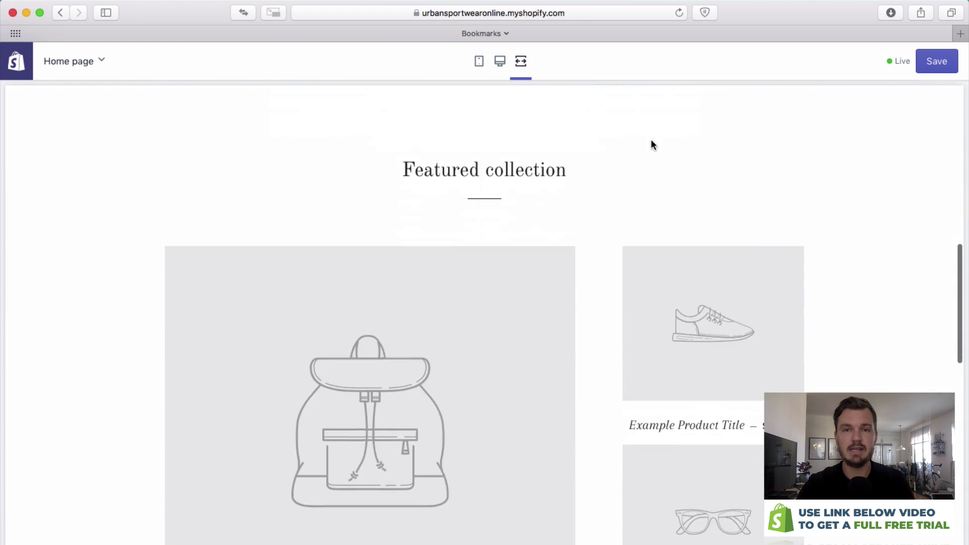
scroll(650, 138, up, 15)
click(497, 65)
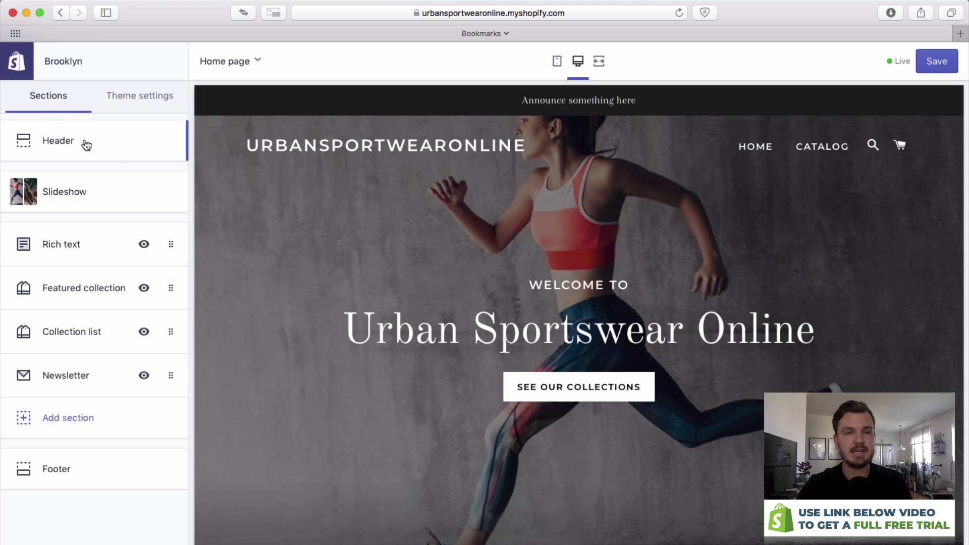
drag(520, 100, 256, 113)
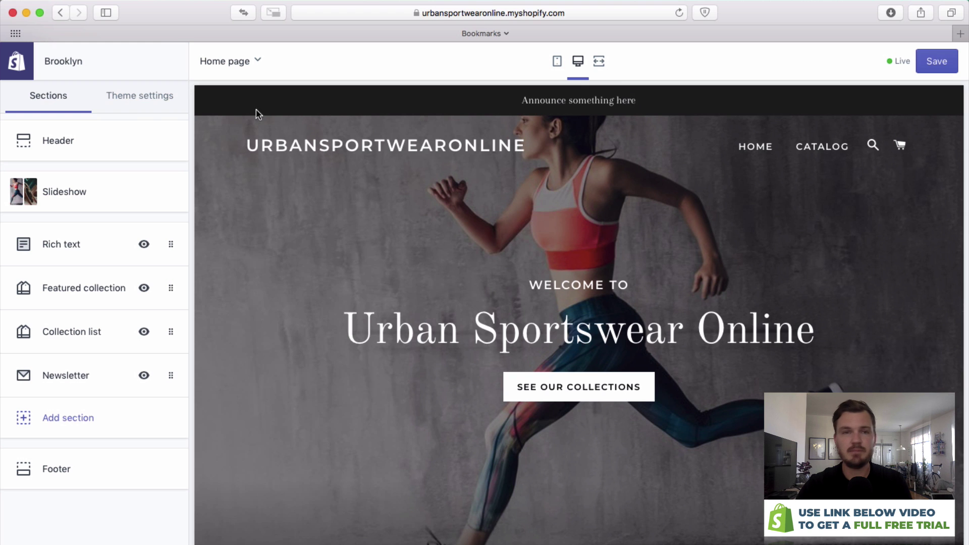
Change the announcement bar text to '30% Off All Footwar' and its colour to teal #1A5D76.
click(117, 138)
scroll(131, 143, down, 5)
scroll(136, 167, down, 10)
triple_click(155, 403)
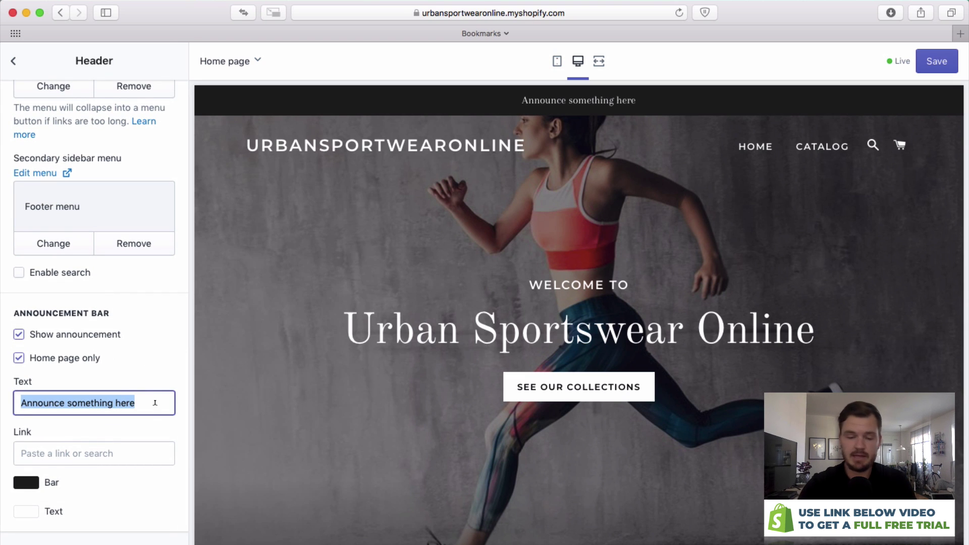
text(30)
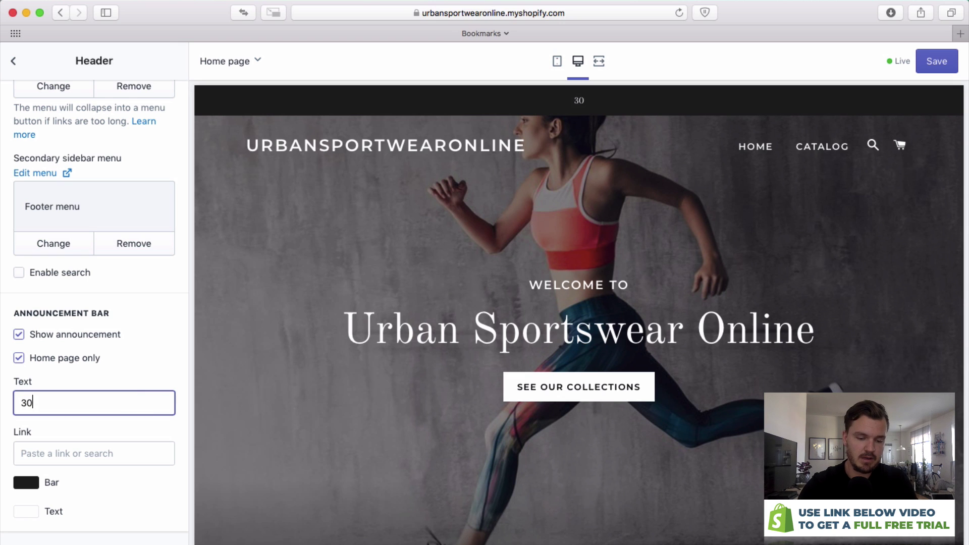
text(% Off All Footwar)
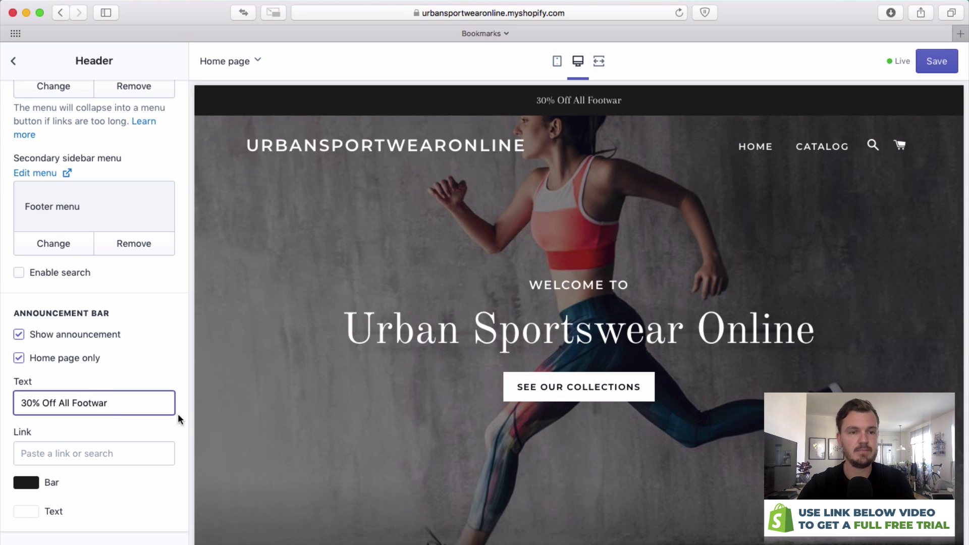
click(27, 487)
scroll(127, 444, down, 3)
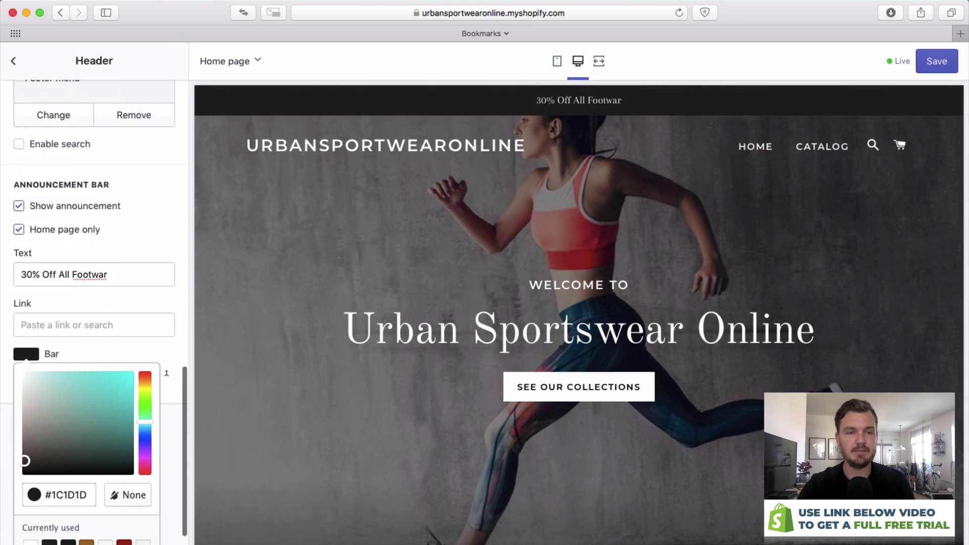
drag(150, 435, 106, 425)
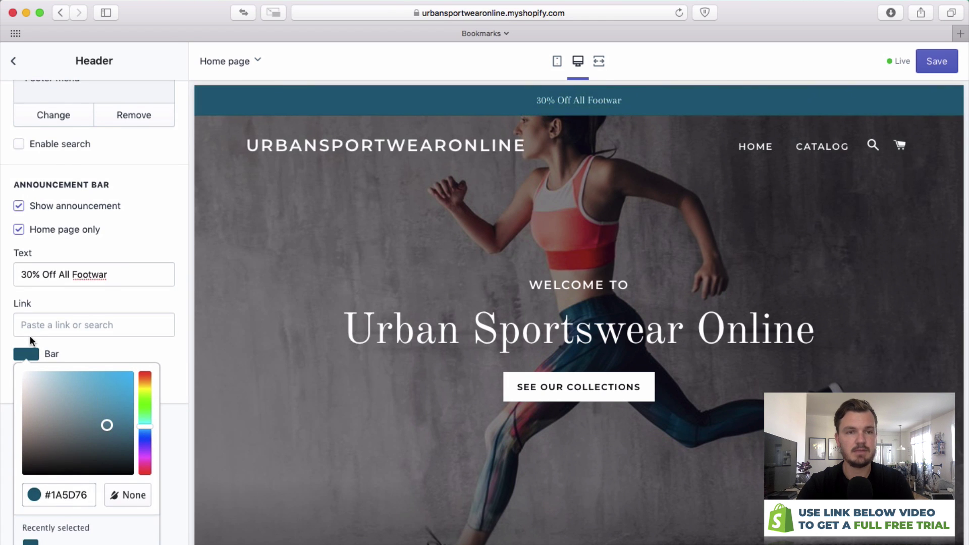
click(2, 331)
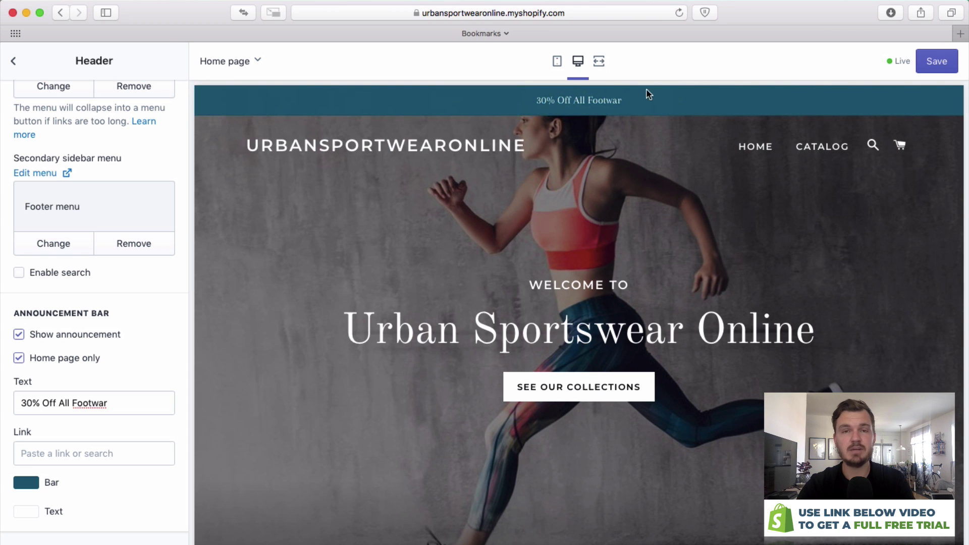
Replace the header's store name text with logo.png uploaded from the Desktop.
scroll(36, 337, up, 7)
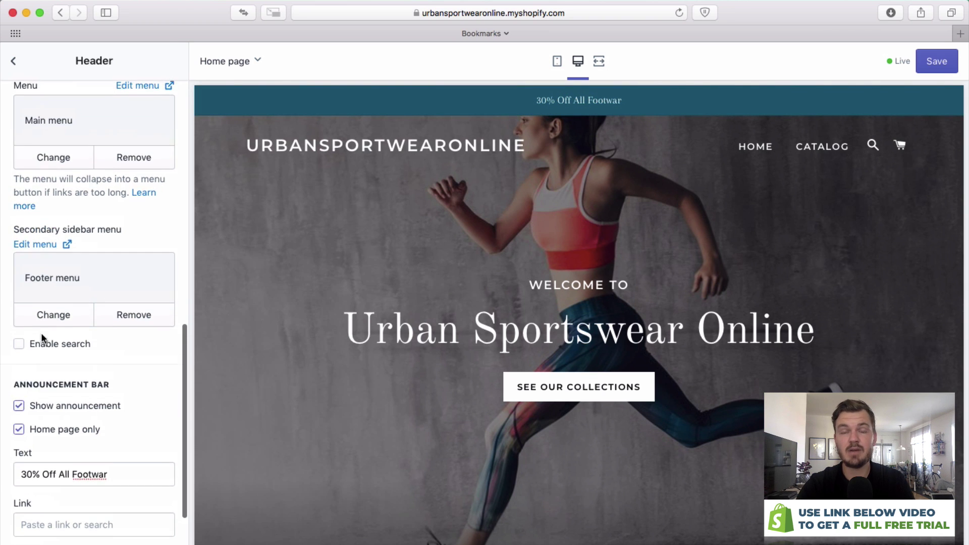
scroll(68, 335, up, 6)
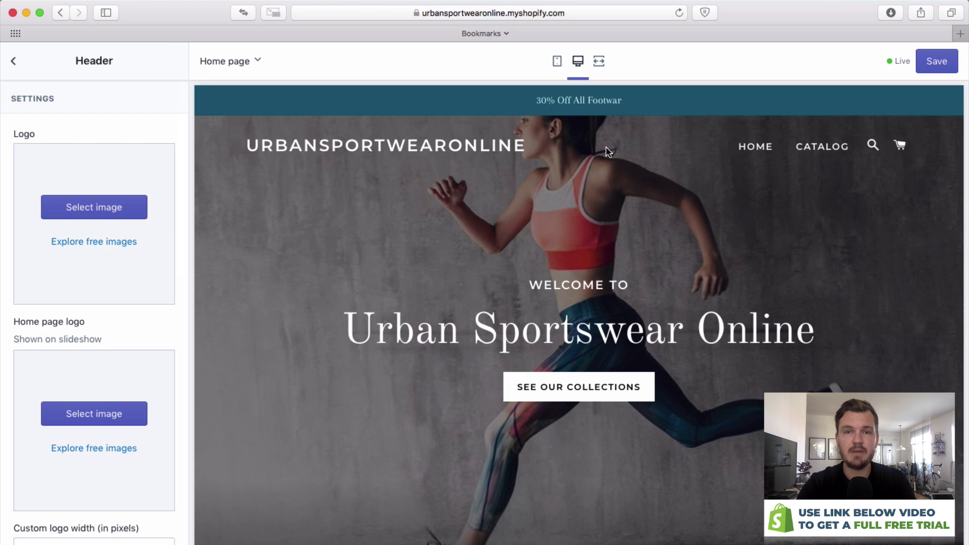
drag(575, 149, 247, 141)
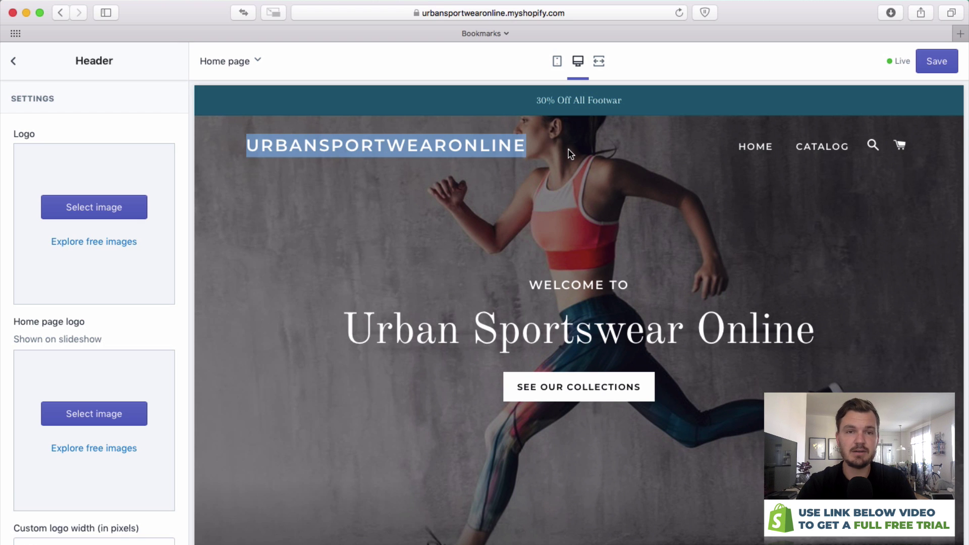
scroll(151, 296, down, 4)
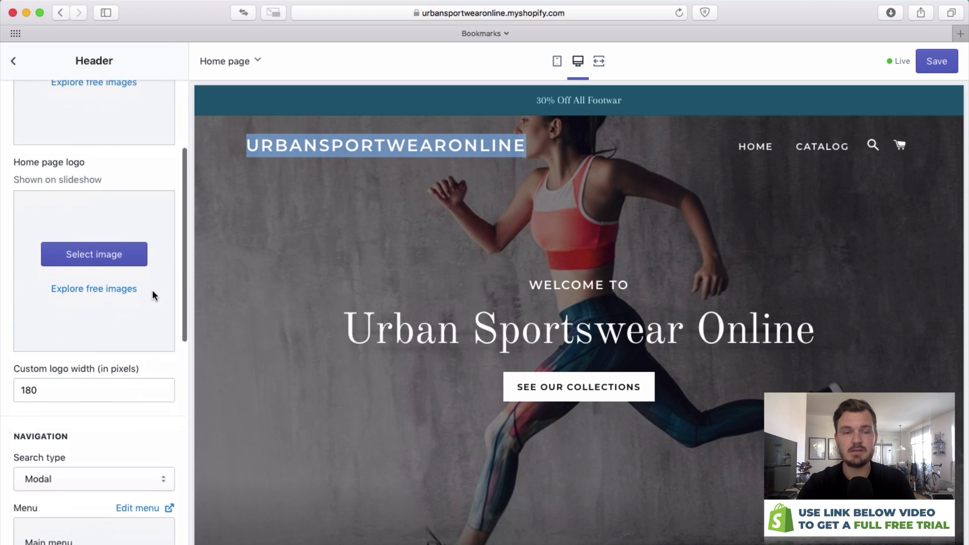
scroll(151, 297, up, 4)
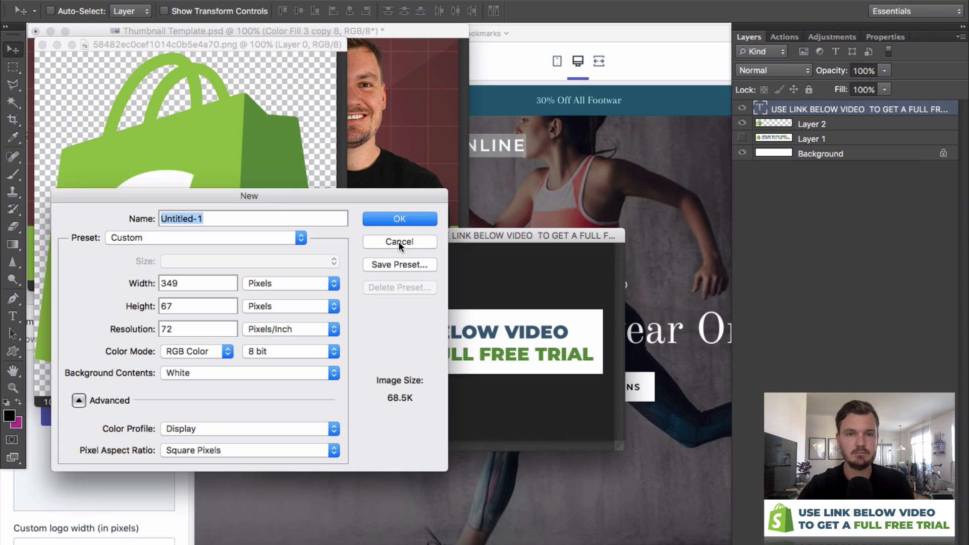
click(399, 242)
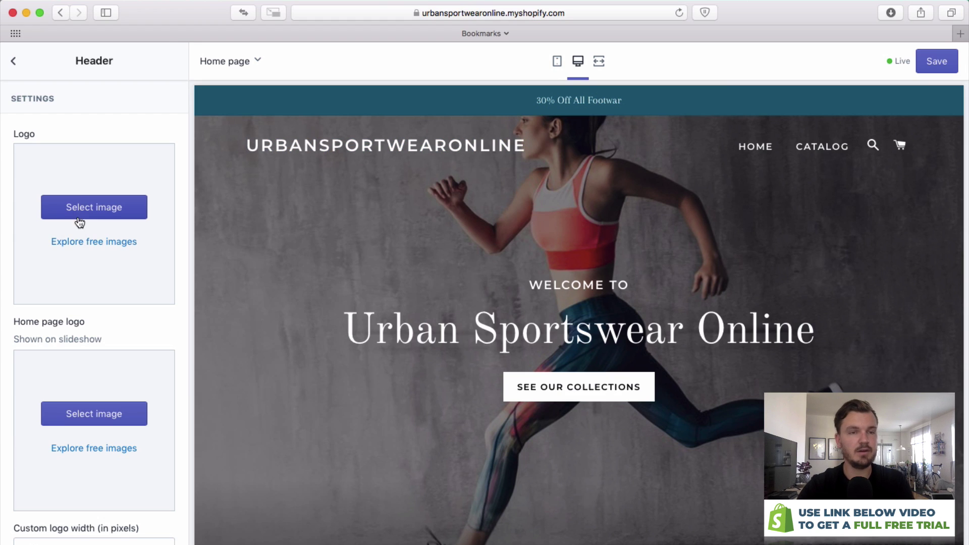
click(112, 212)
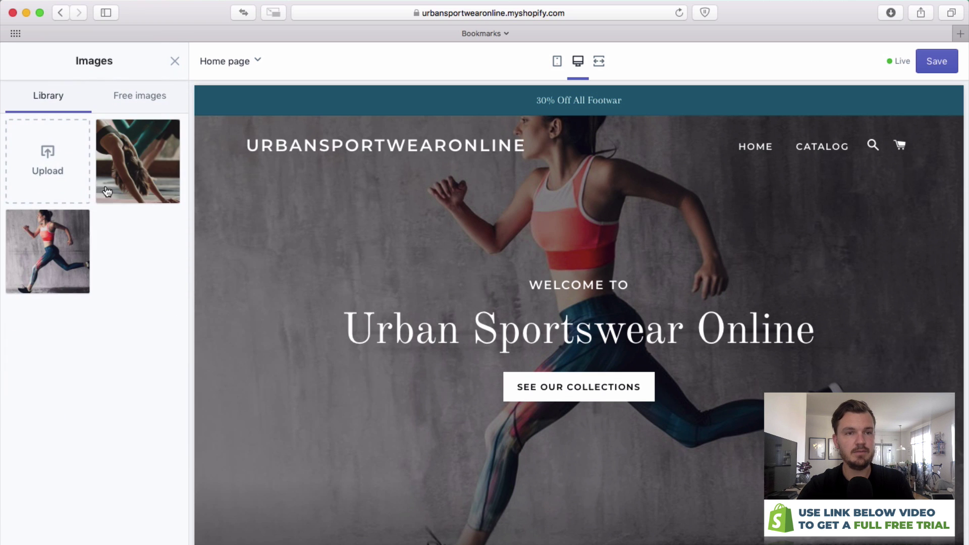
click(71, 167)
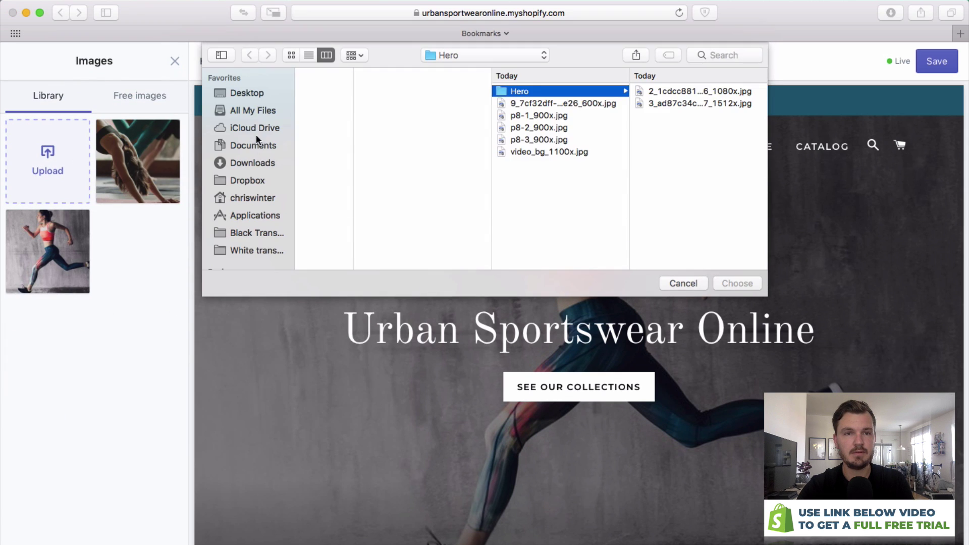
click(251, 97)
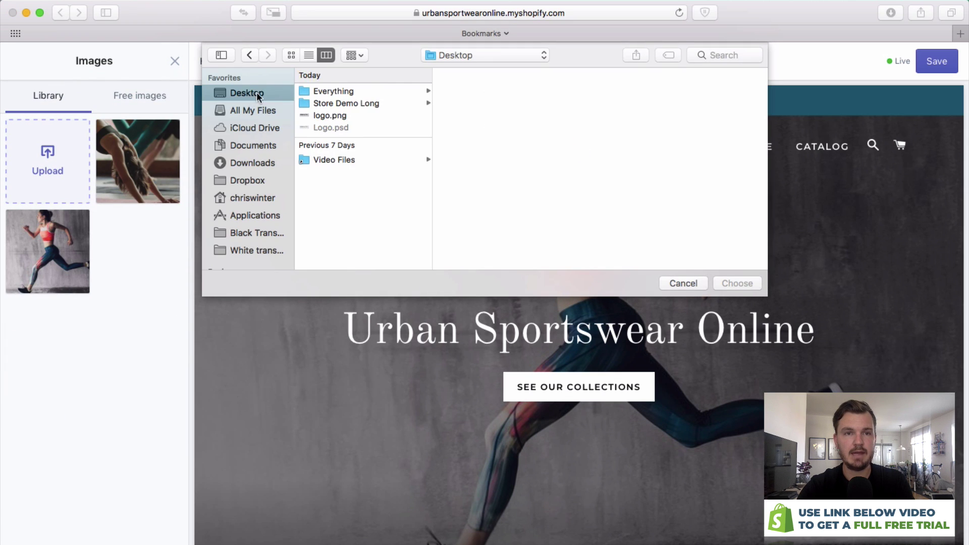
click(351, 117)
double_click(352, 116)
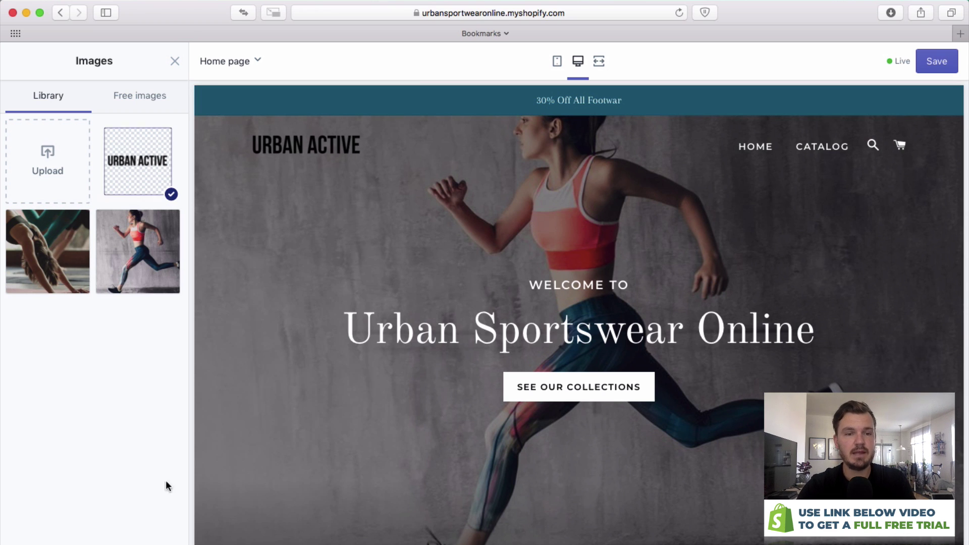
click(174, 61)
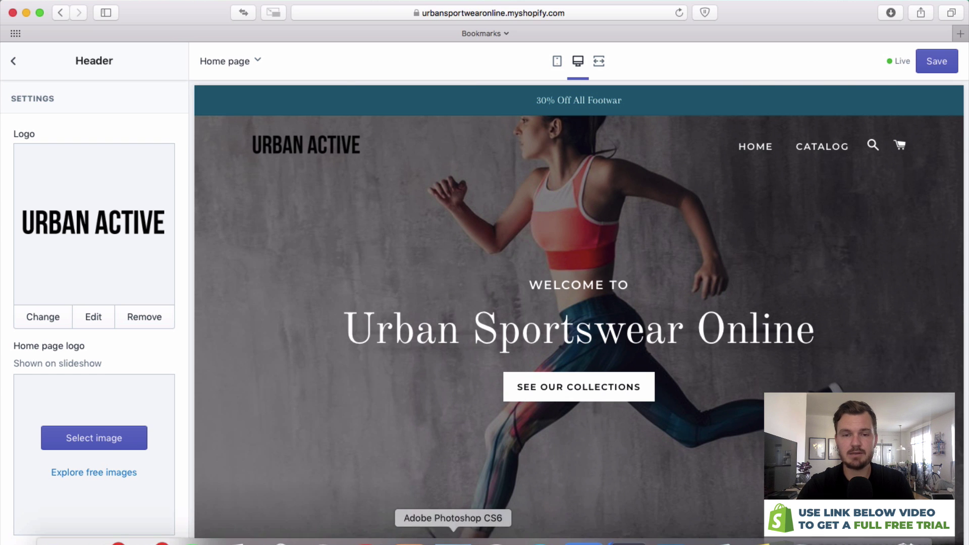
In Photoshop, make the logo text white and save it as a 'White logo' PNG.
click(454, 541)
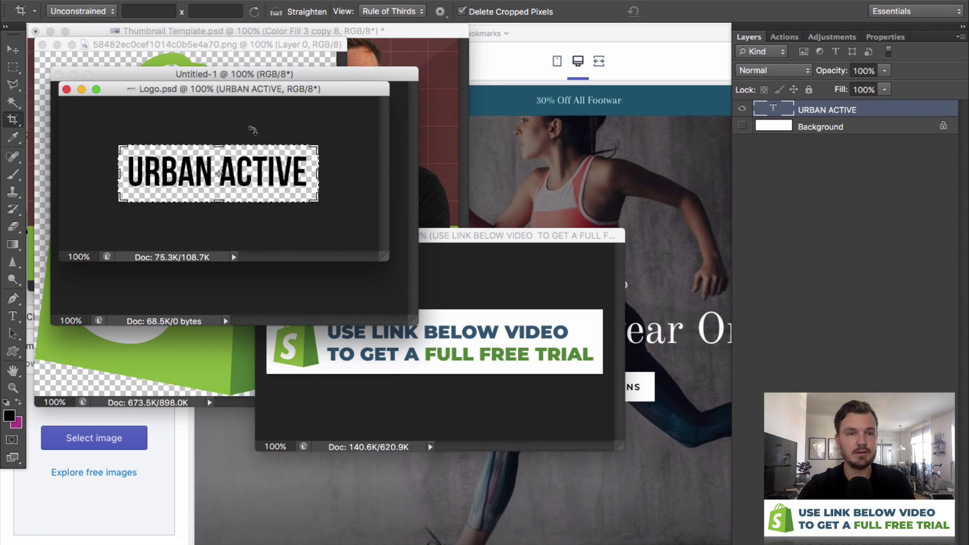
double_click(765, 114)
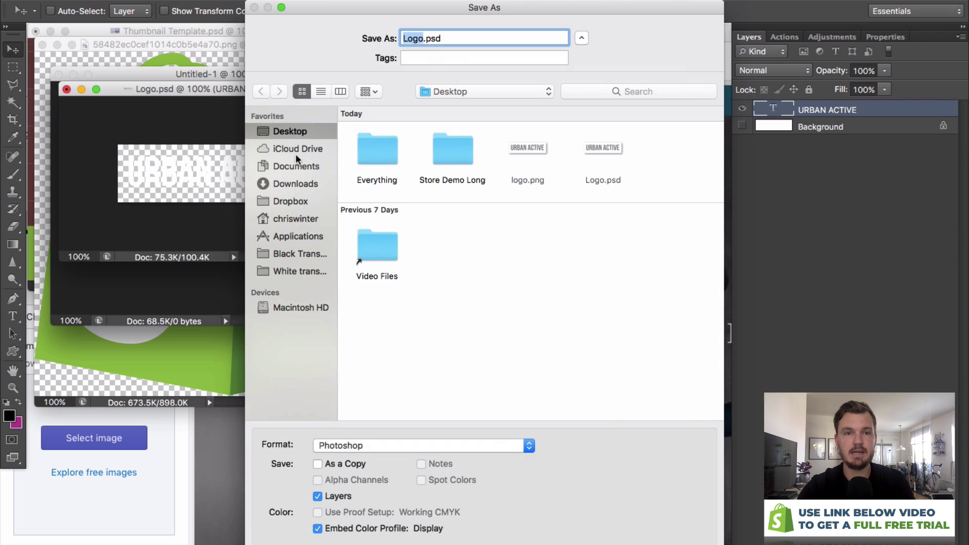
text(White logo.psd)
click(502, 445)
click(424, 445)
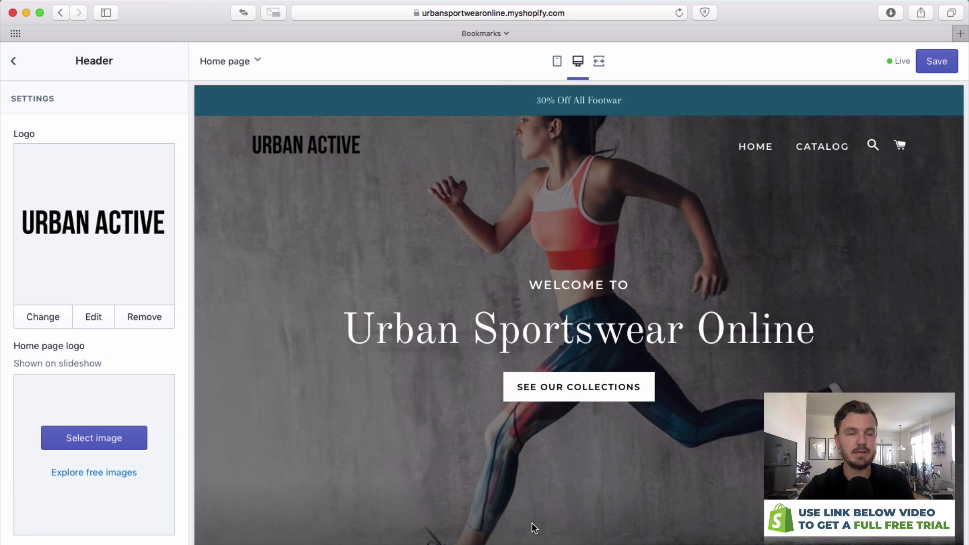
Upload 'White logo.png' as the home page logo shown over the slideshow.
click(108, 437)
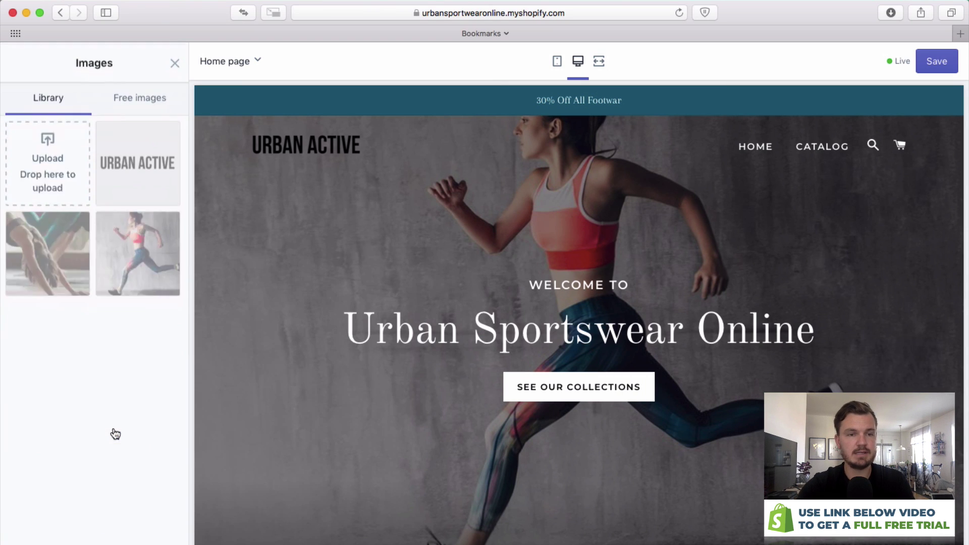
click(75, 157)
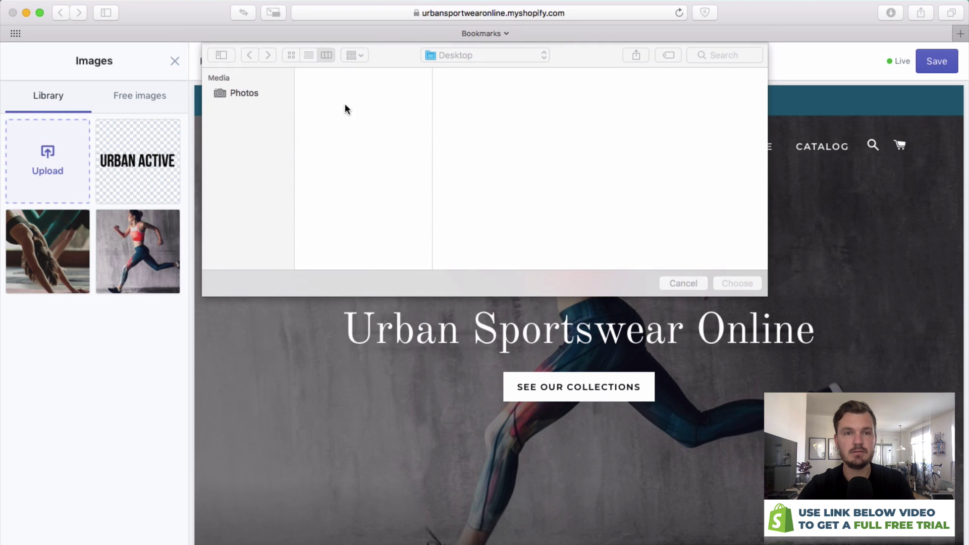
double_click(339, 139)
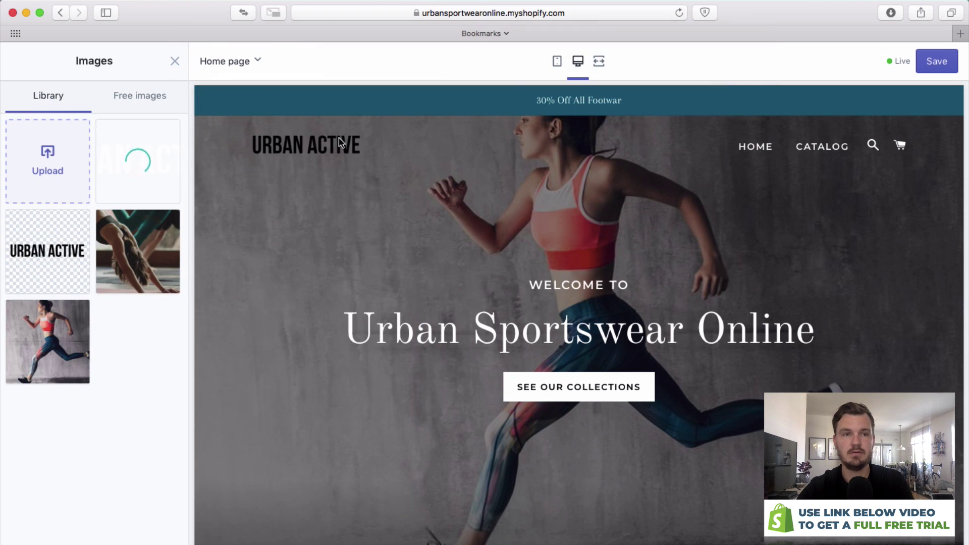
click(182, 530)
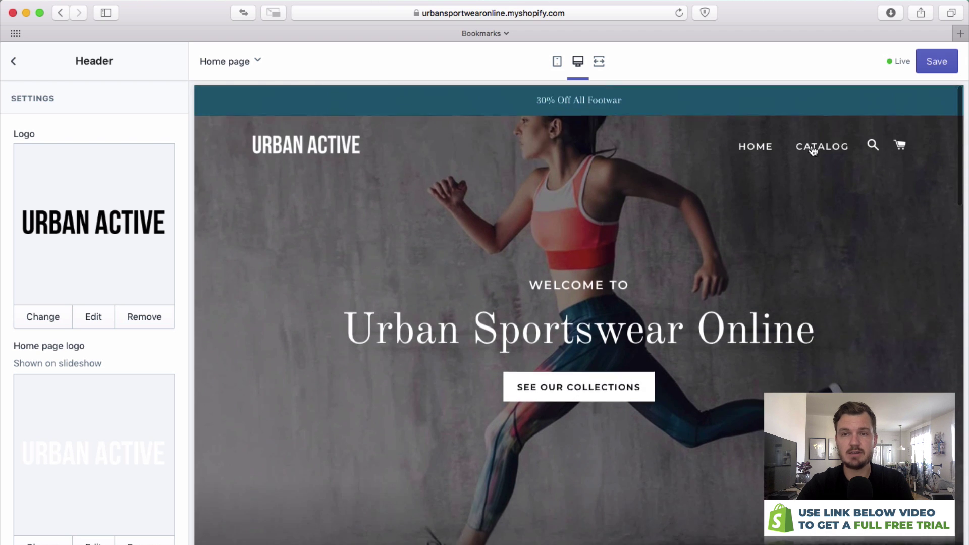
Preview the catalog page to confirm the black logo, then go back home and scroll to the Rich text section.
click(829, 151)
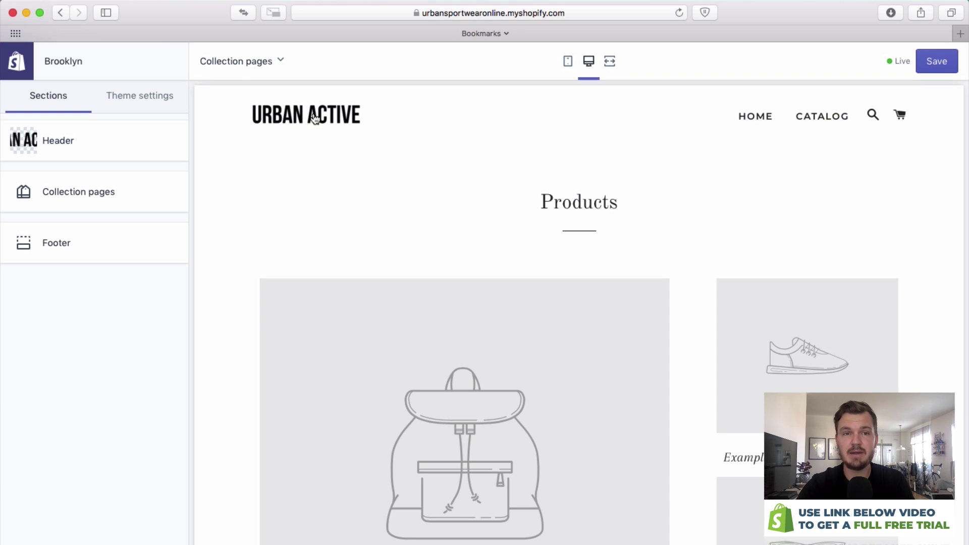
click(314, 123)
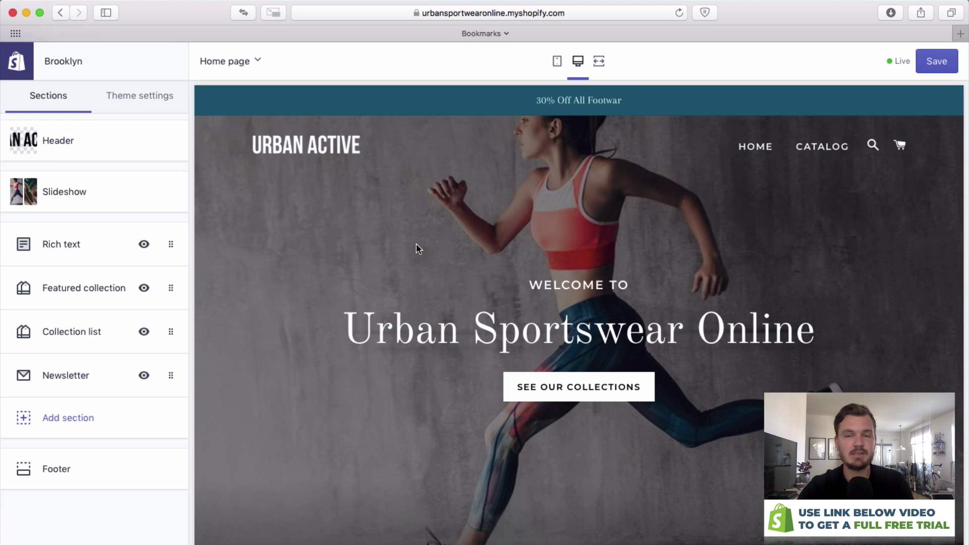
scroll(419, 245, down, 3)
scroll(423, 244, down, 5)
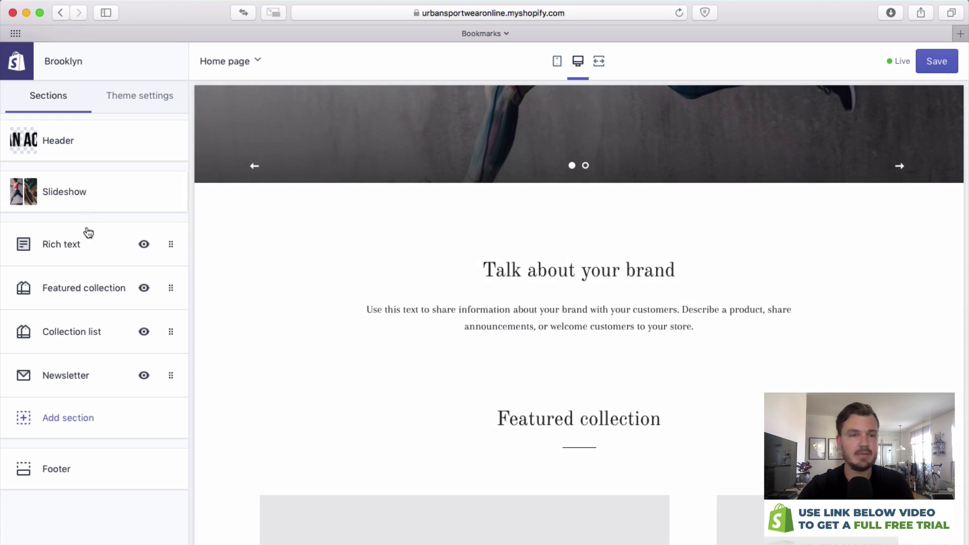
Change the Rich text section heading to 'Welcome to Urband Sportwear Online'.
click(86, 245)
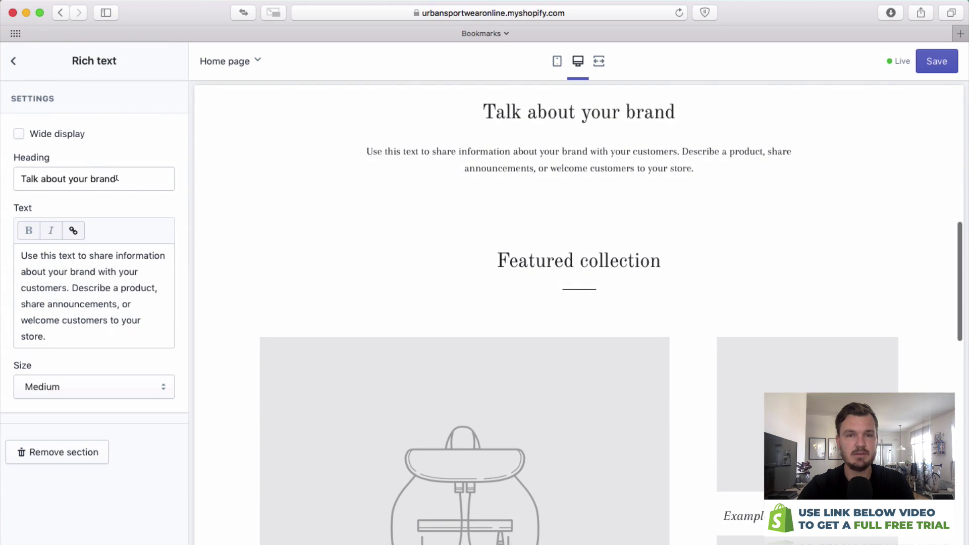
scroll(401, 288, up, 2)
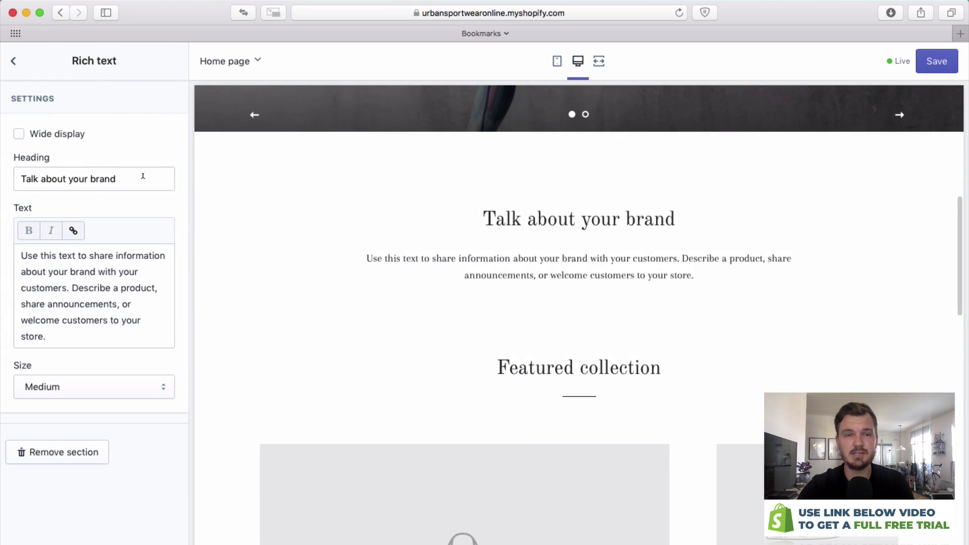
drag(142, 178, 1, 161)
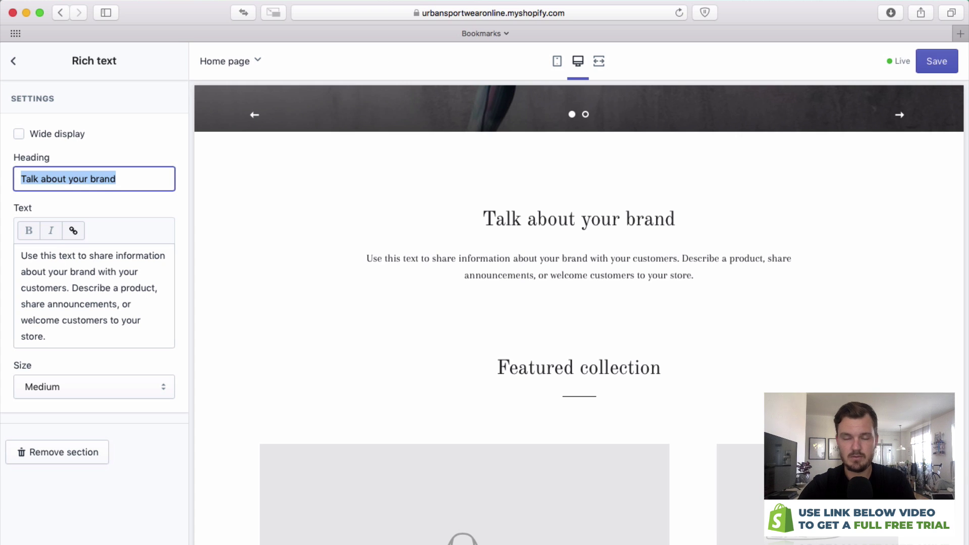
text(Welo)
key(BackSpace)
text(com)
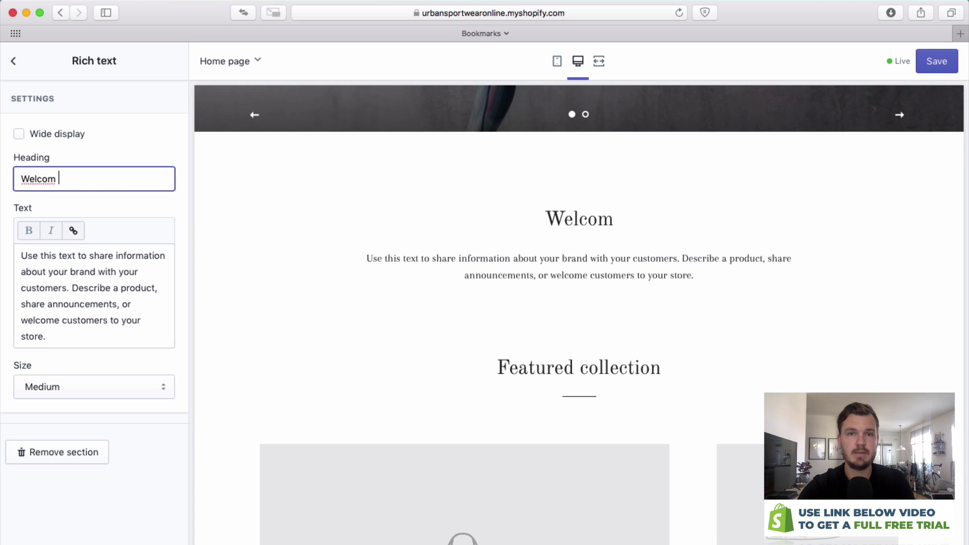
text(e to U)
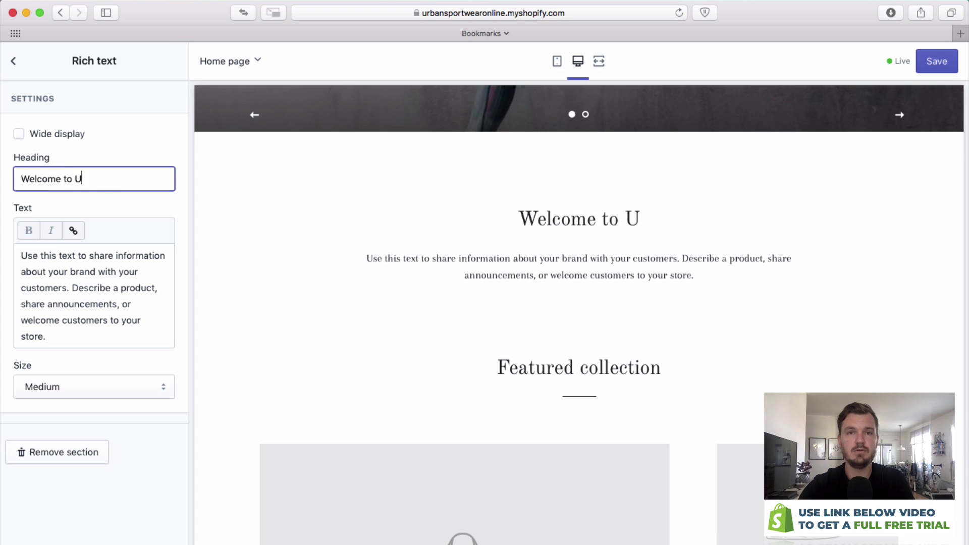
text(rband Sportwear Online)
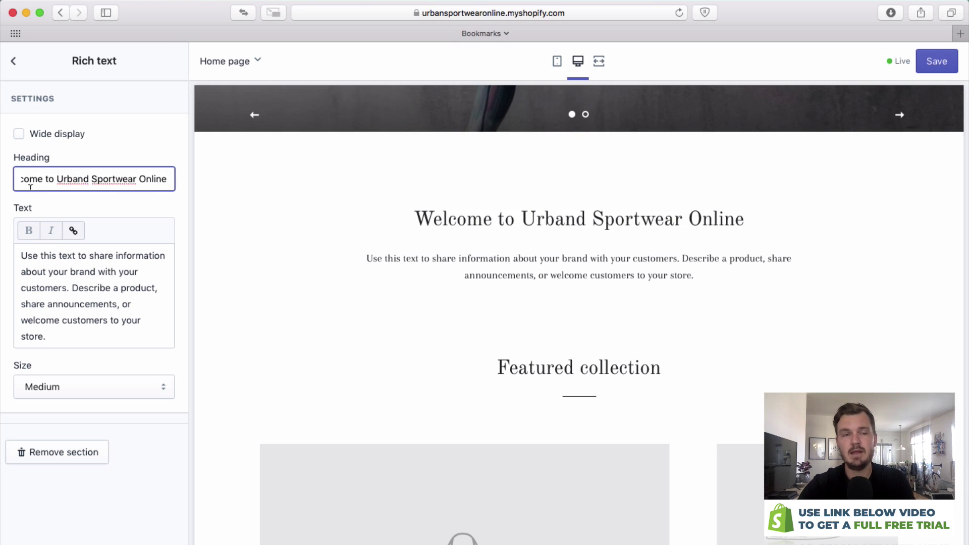
click(151, 301)
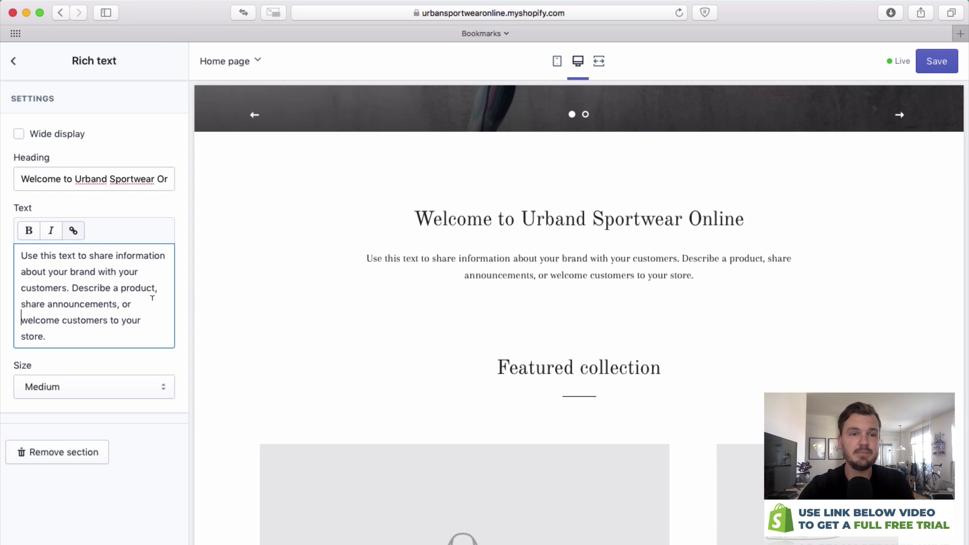
Try Large and Small text sizes, settle on Medium, and leave wide display off.
click(81, 381)
click(79, 399)
click(92, 390)
click(93, 368)
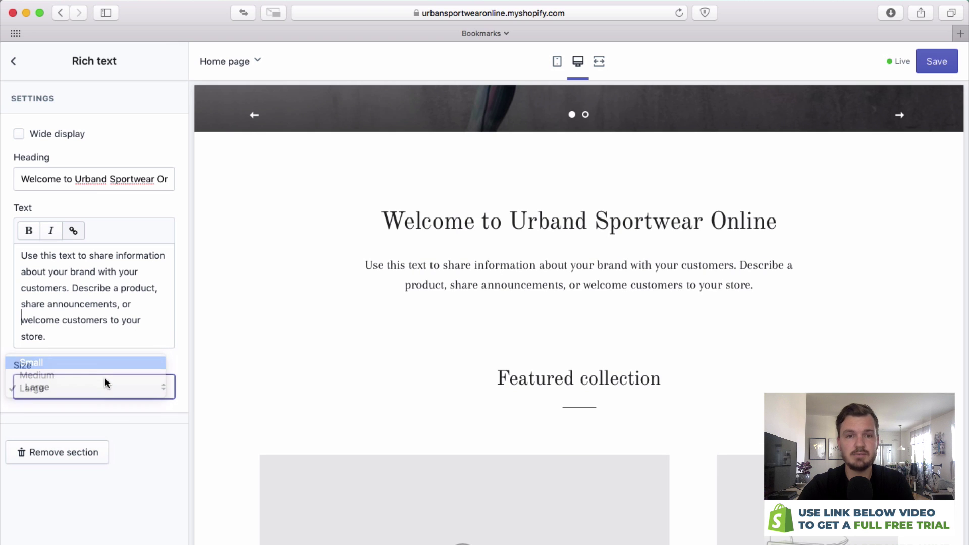
click(107, 384)
click(107, 398)
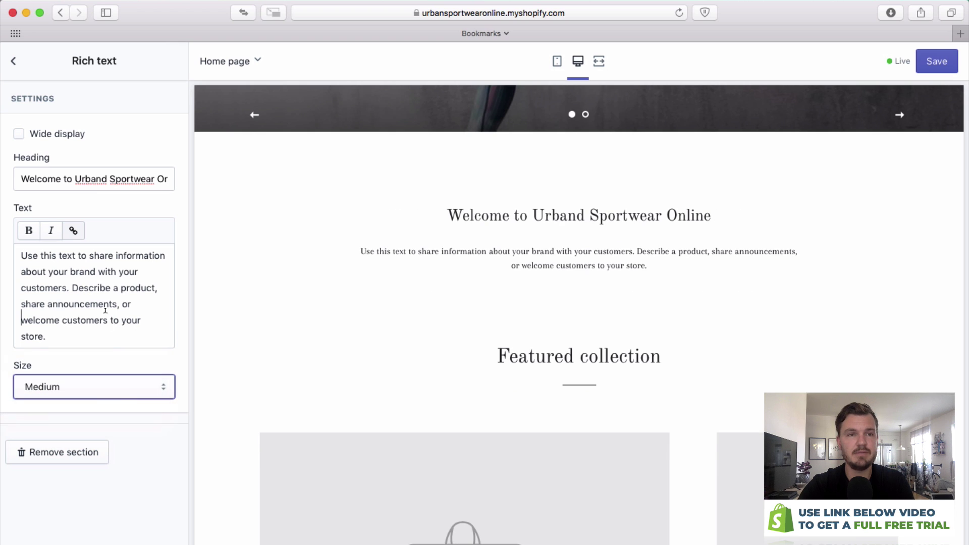
click(19, 135)
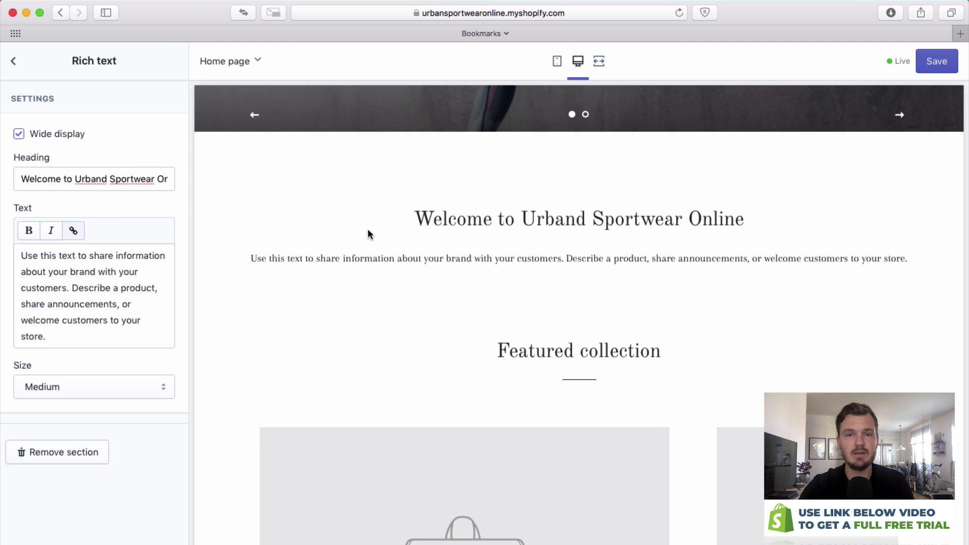
click(19, 134)
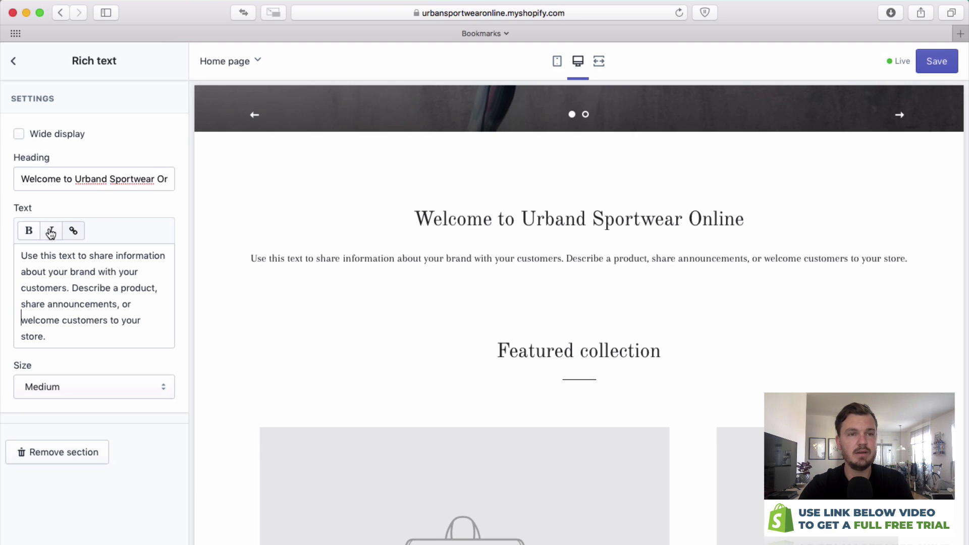
Go back to the sections list and scroll the preview past the collections down to Newsletter.
click(23, 75)
scroll(545, 372, down, 4)
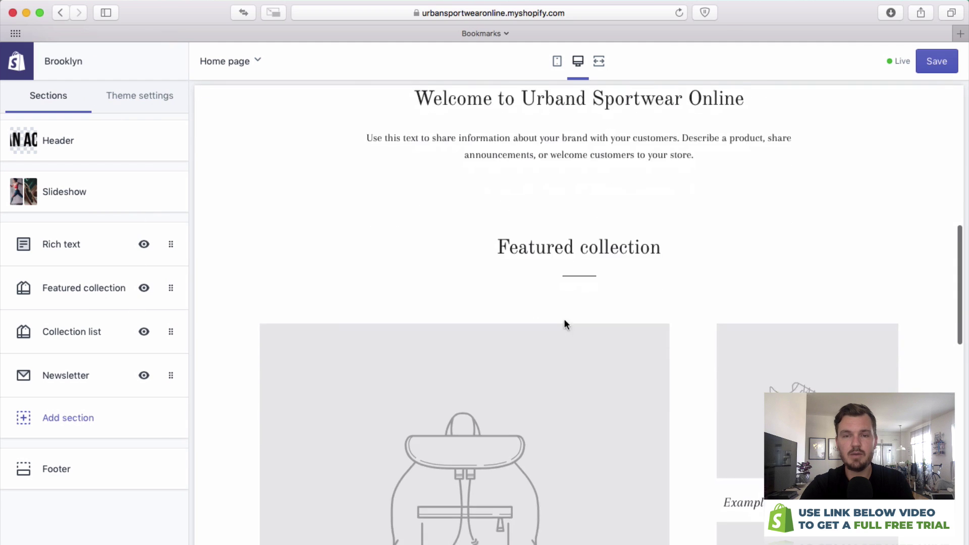
scroll(548, 283, down, 3)
scroll(543, 282, up, 2)
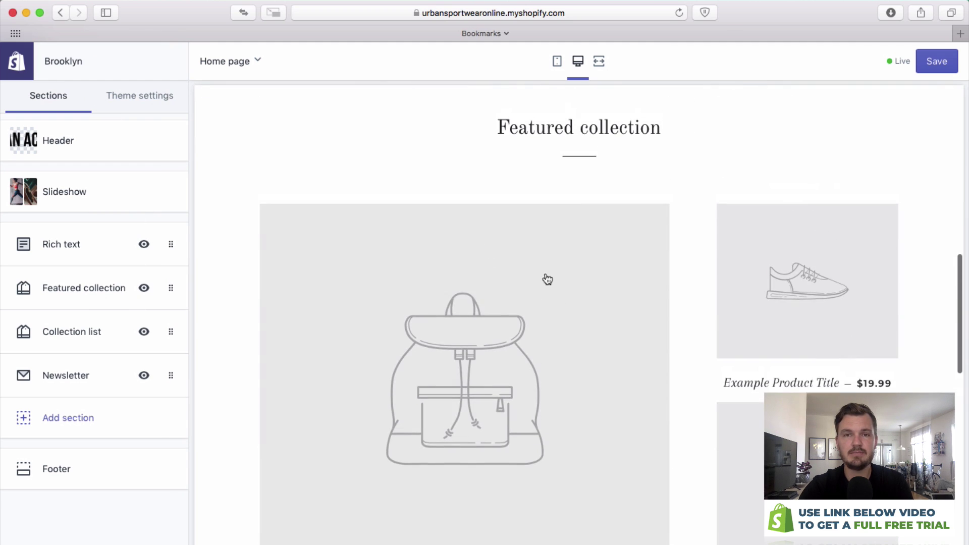
scroll(569, 247, down, 2)
scroll(563, 252, up, 2)
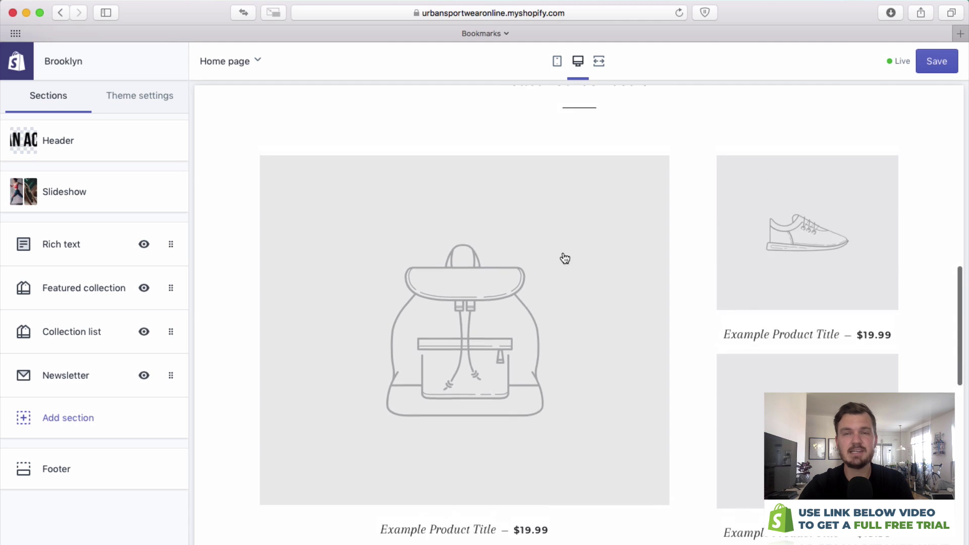
scroll(563, 264, down, 5)
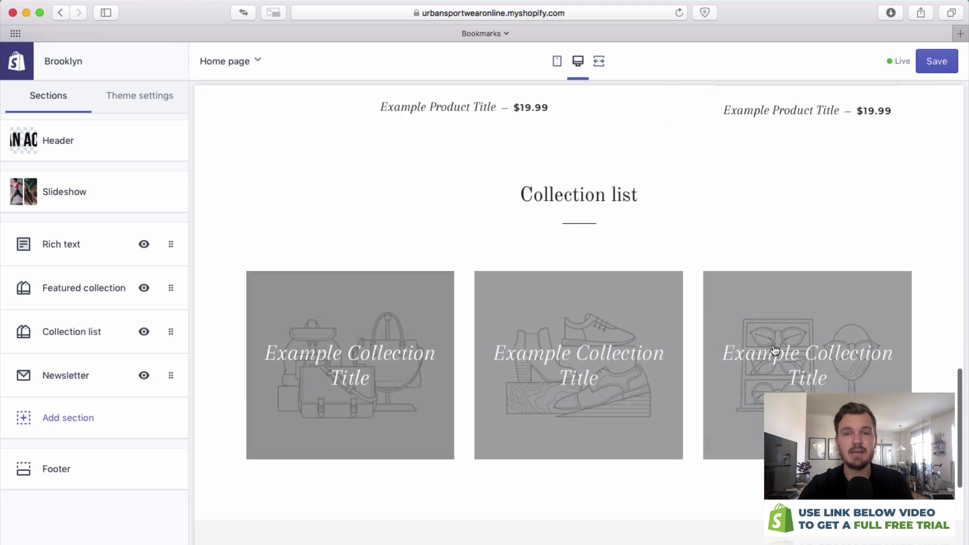
scroll(793, 334, down, 4)
scroll(444, 305, down, 1)
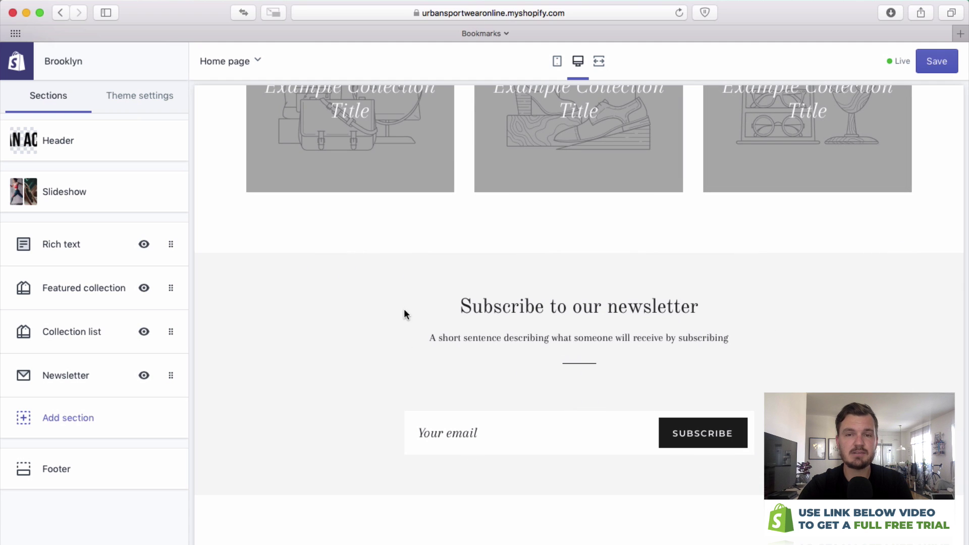
Change the newsletter section heading to 'Join our mailing list'.
click(65, 373)
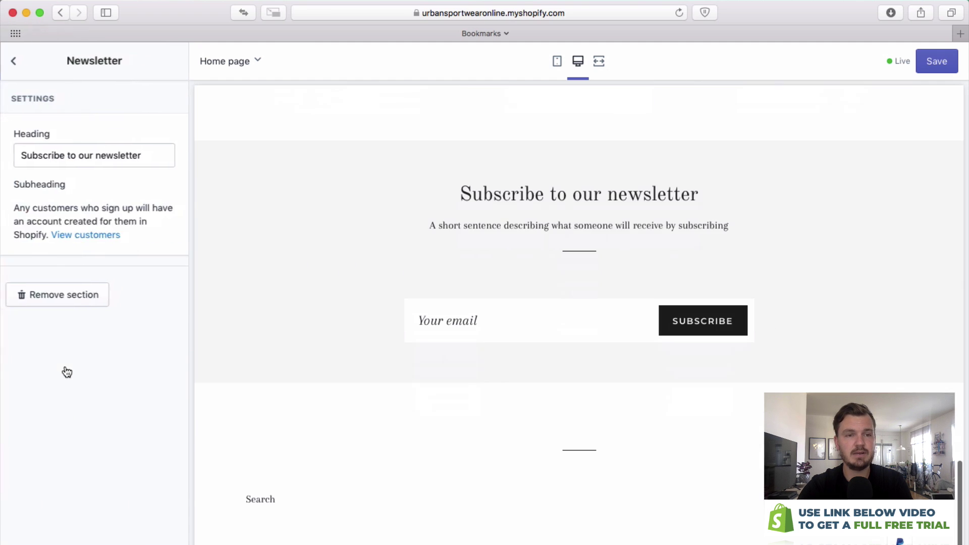
double_click(113, 152)
triple_click(113, 150)
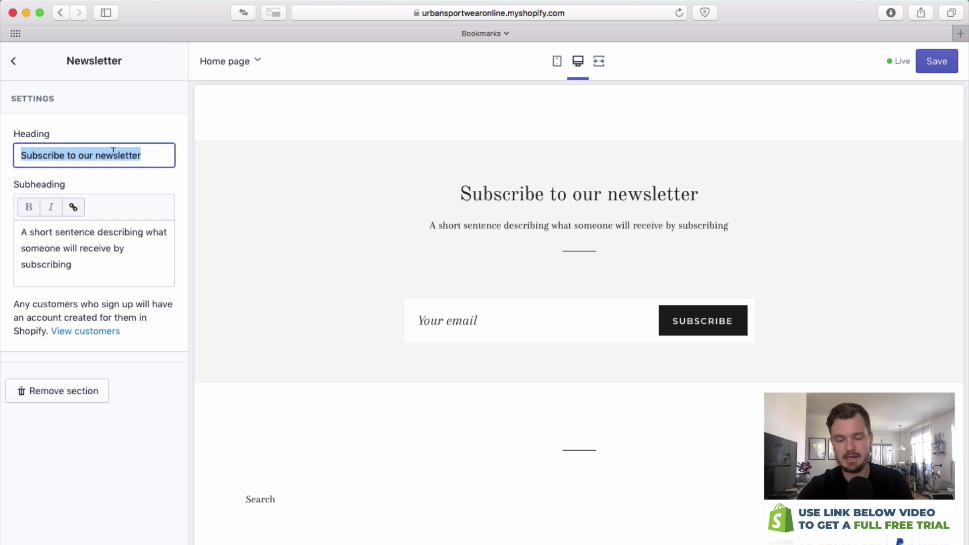
text(Join our mailing list)
Enter a test email address in the preview's signup box, then return to the sections list.
click(476, 311)
click(476, 311)
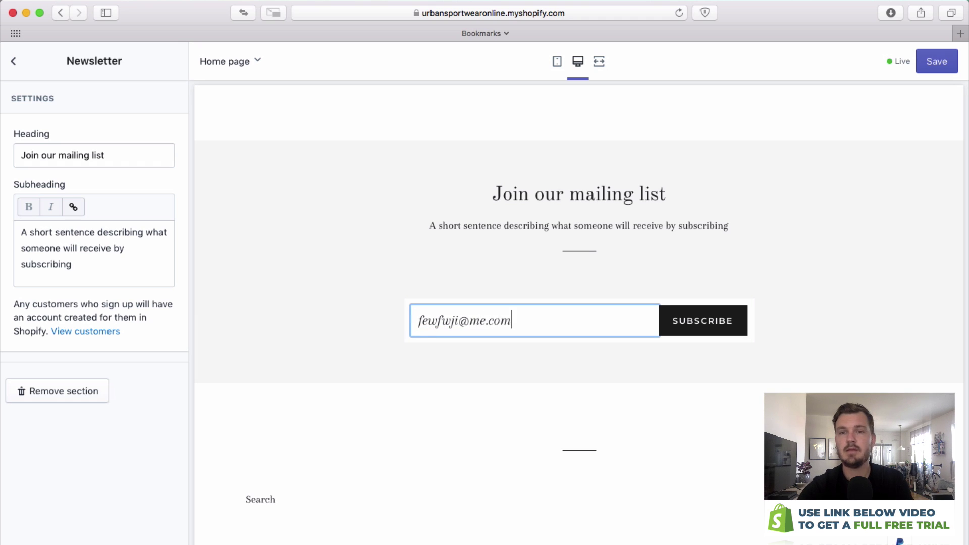
click(19, 69)
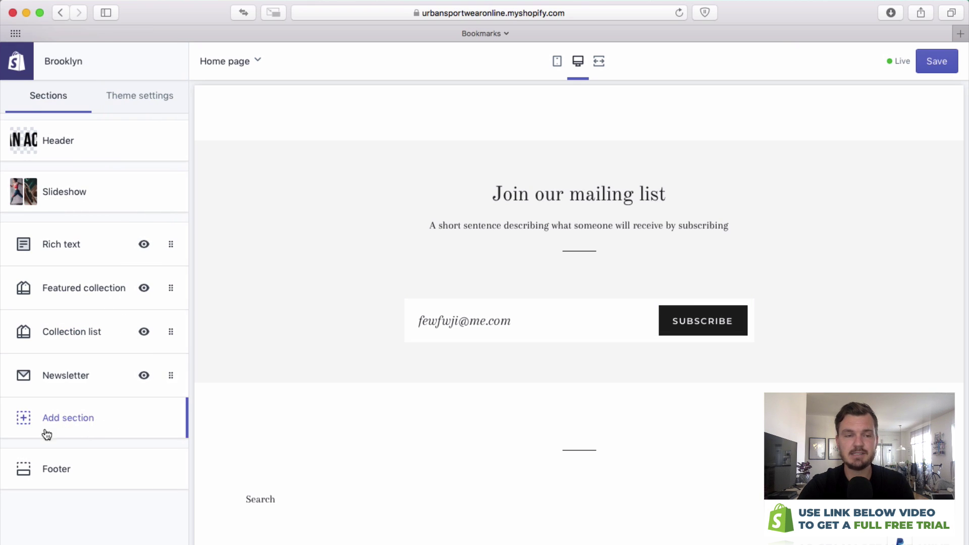
Open the home page's Add section list and preview Featured product, Map, Rich text and Video.
click(74, 420)
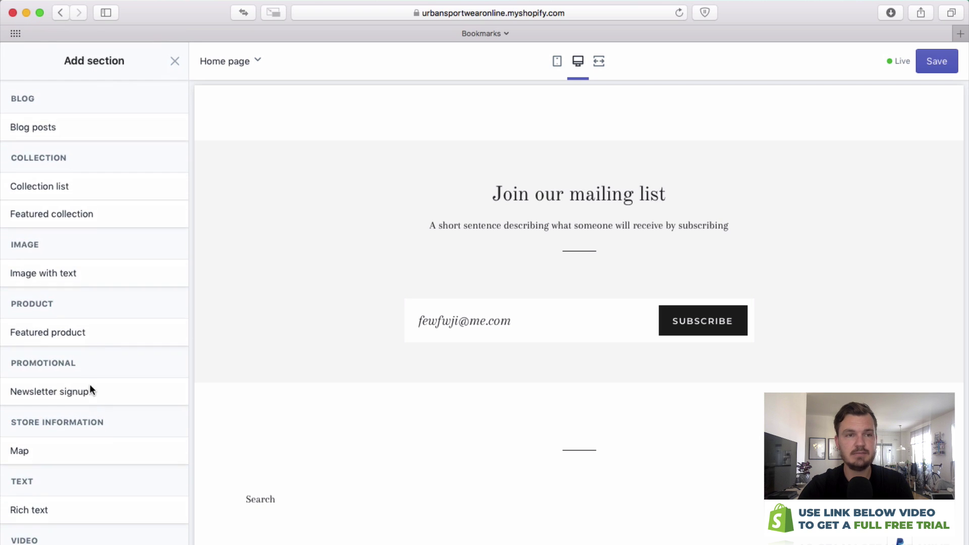
scroll(452, 146, up, 3)
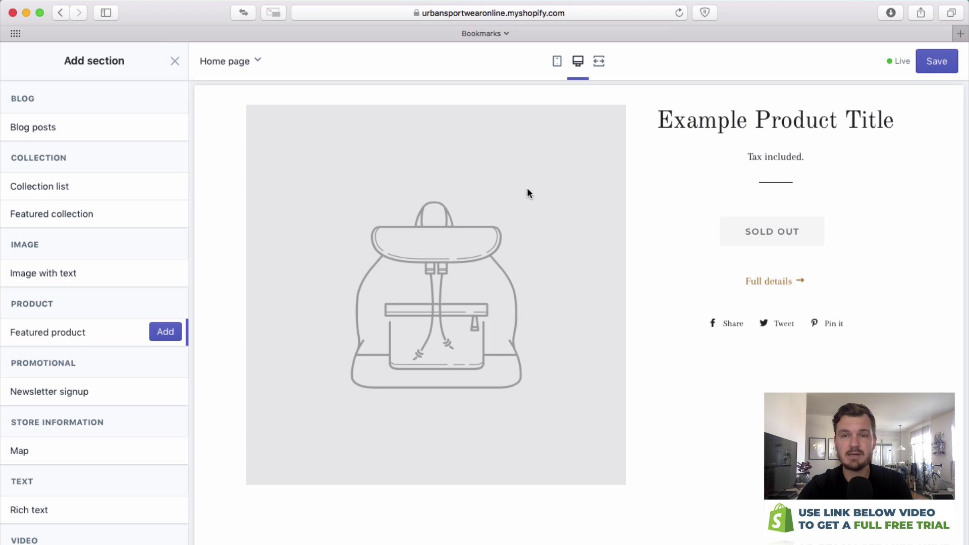
scroll(80, 308, down, 2)
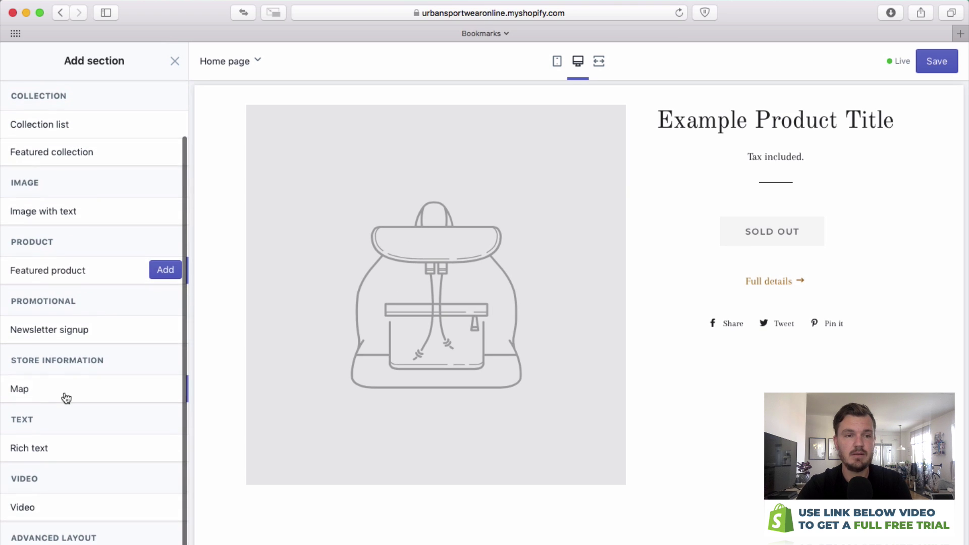
mouse_move(66, 374)
mouse_move(76, 451)
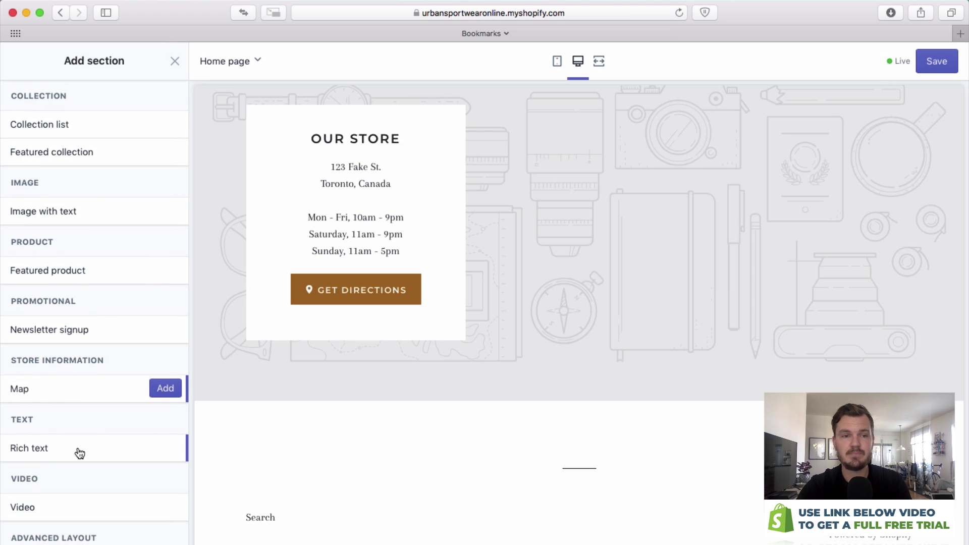
mouse_move(59, 515)
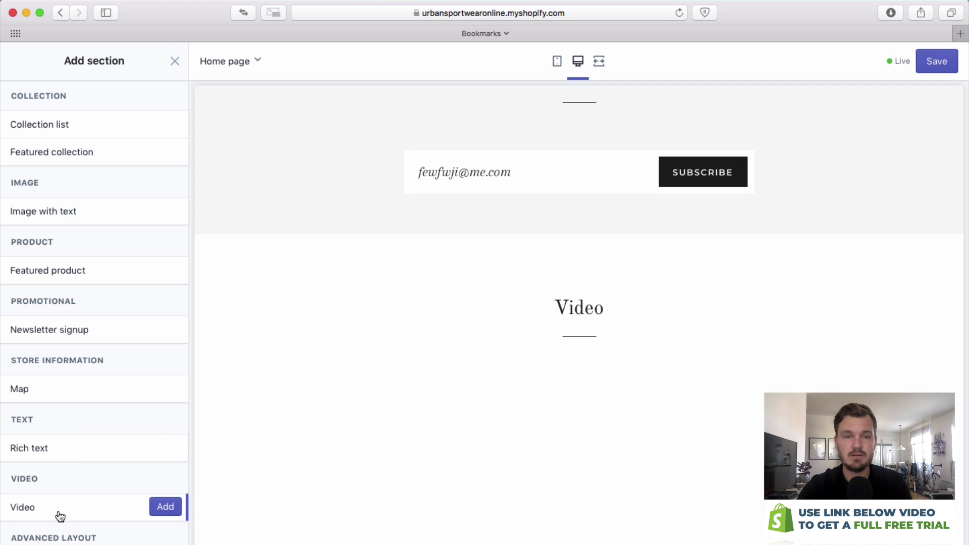
scroll(323, 356, down, 4)
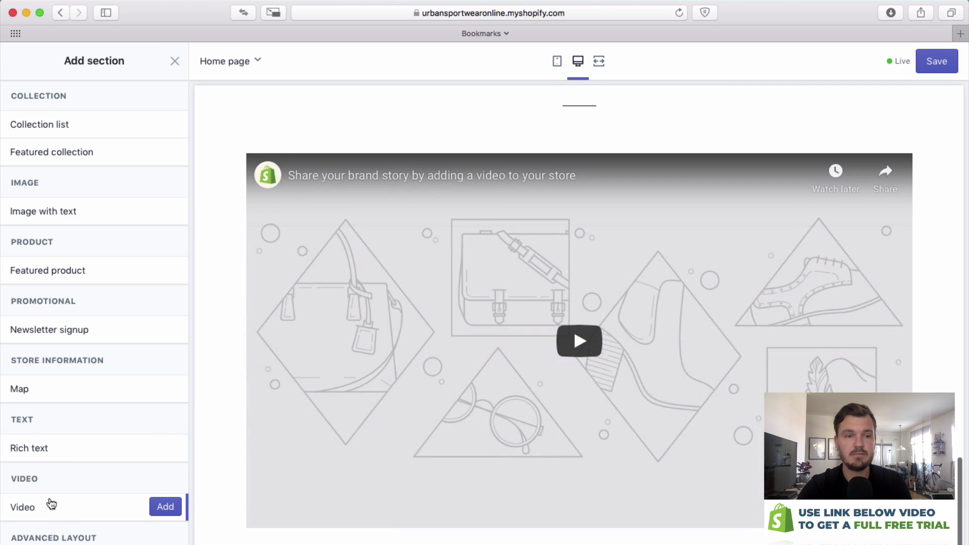
mouse_move(50, 544)
scroll(50, 544, up, 1)
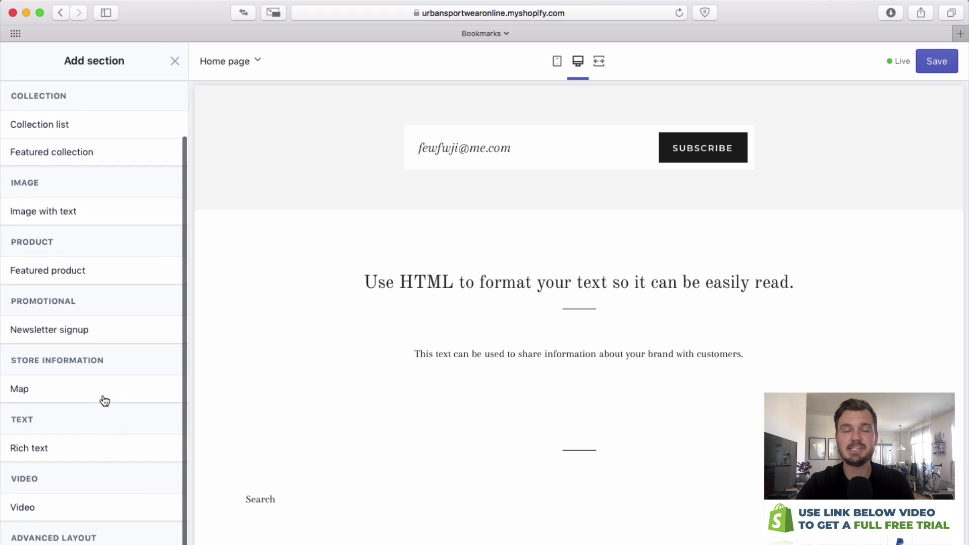
scroll(104, 384, up, 2)
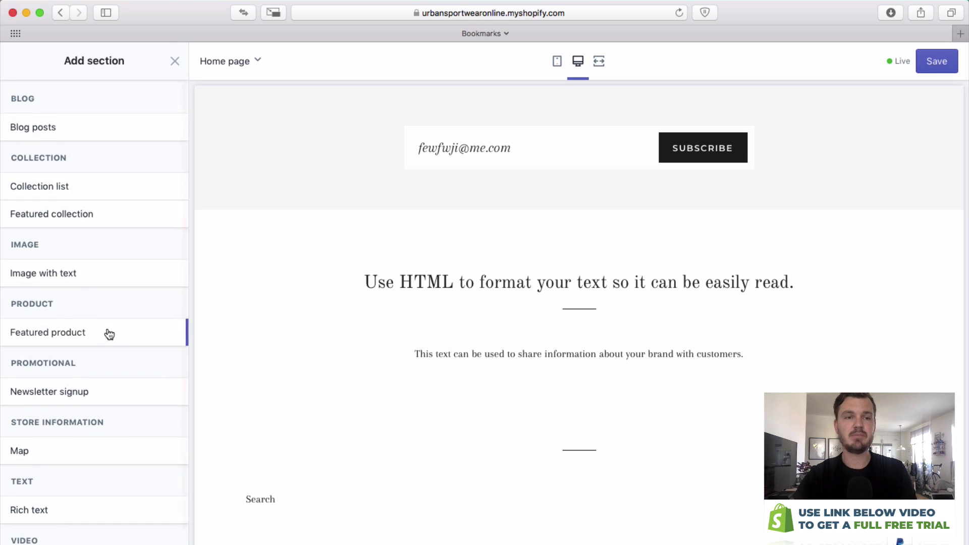
Close the section list, reopen it and preview the Image with text section.
click(176, 61)
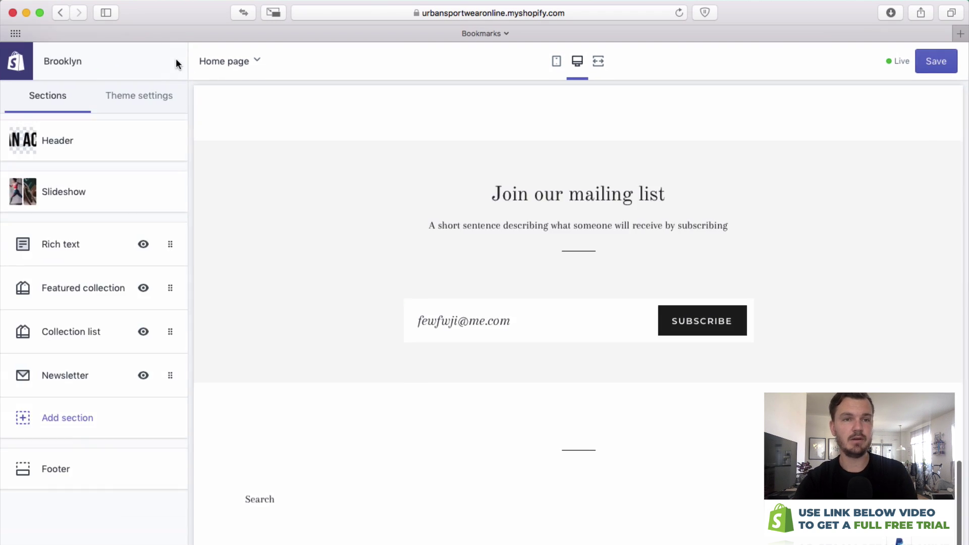
click(65, 428)
scroll(67, 398, down, 2)
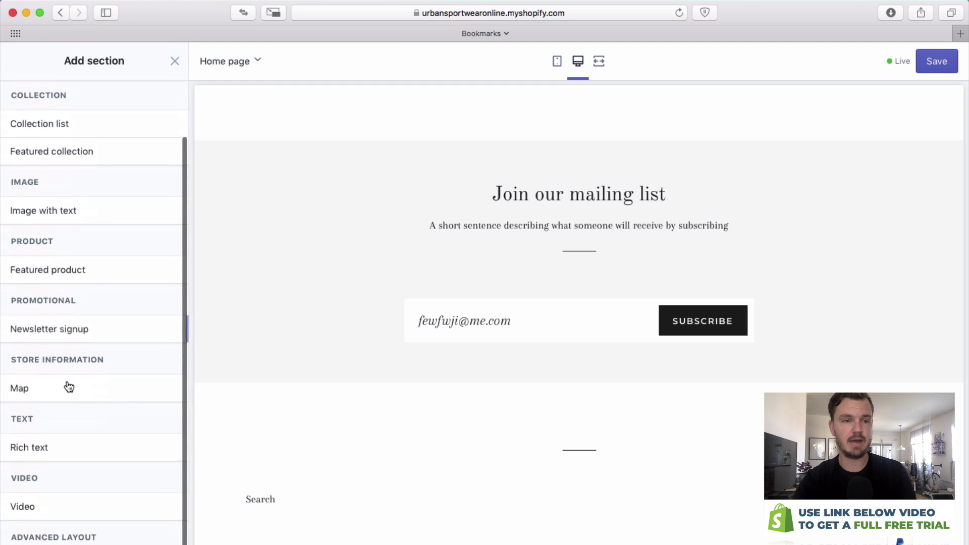
scroll(71, 323, up, 2)
mouse_move(64, 273)
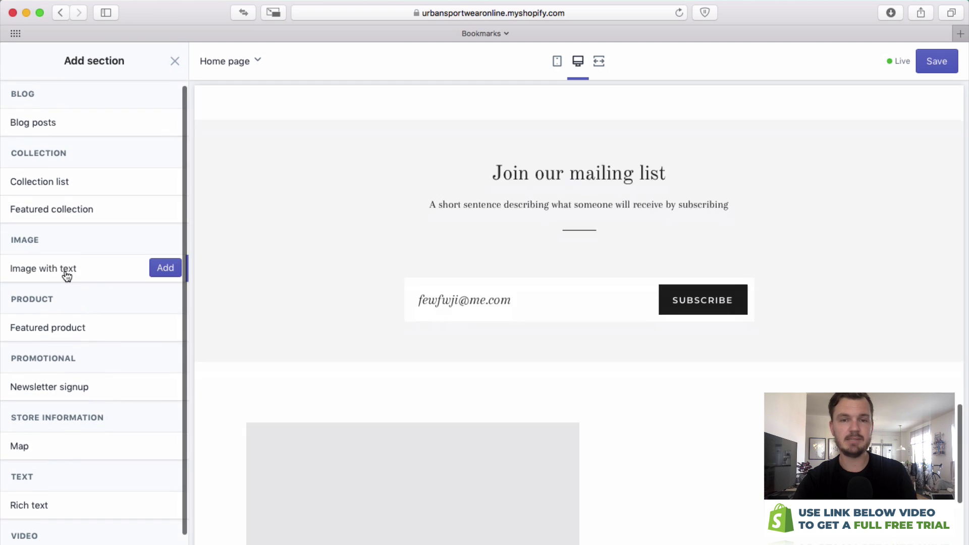
Add an Image with text section and upload 19-1_2560x-1.jpg from Store Demo Long > Products > Watch.
click(167, 269)
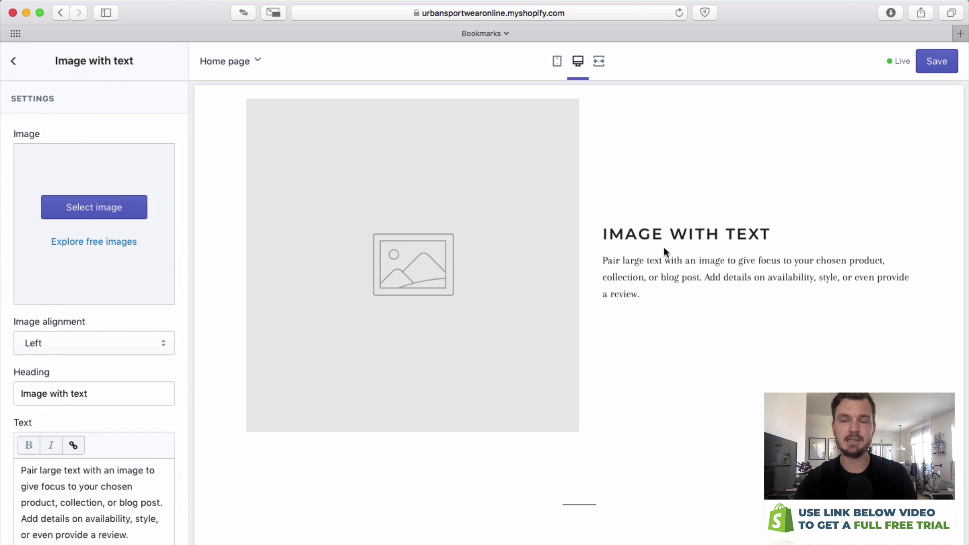
click(66, 211)
click(35, 177)
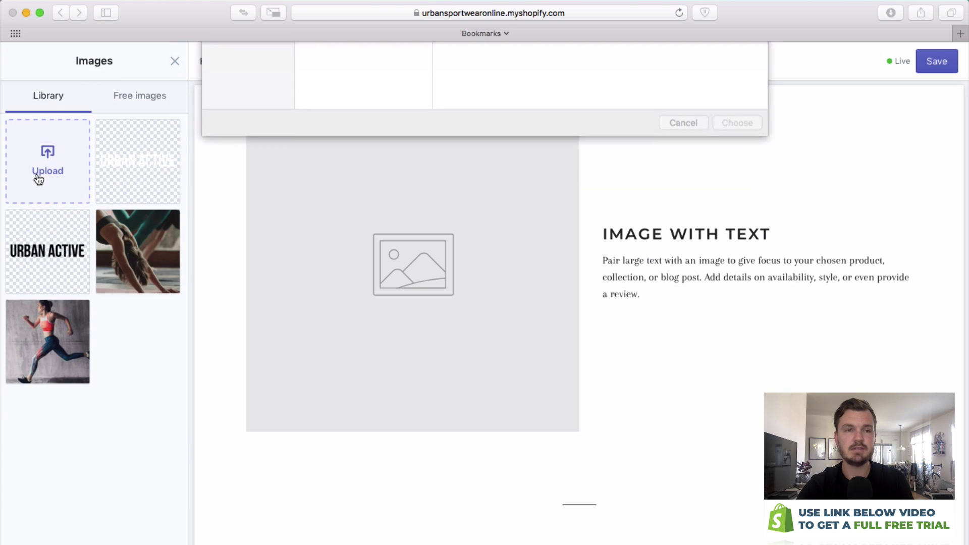
click(380, 104)
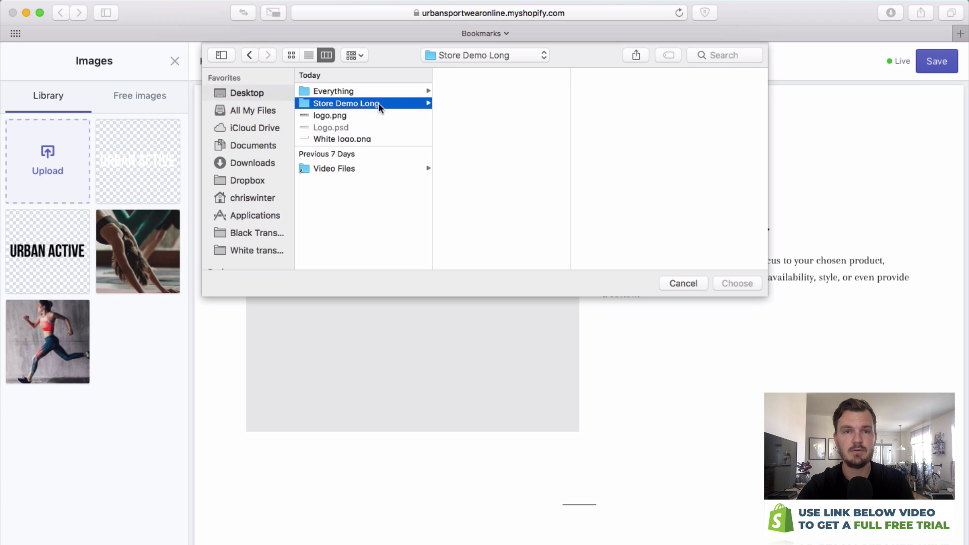
click(467, 93)
click(606, 115)
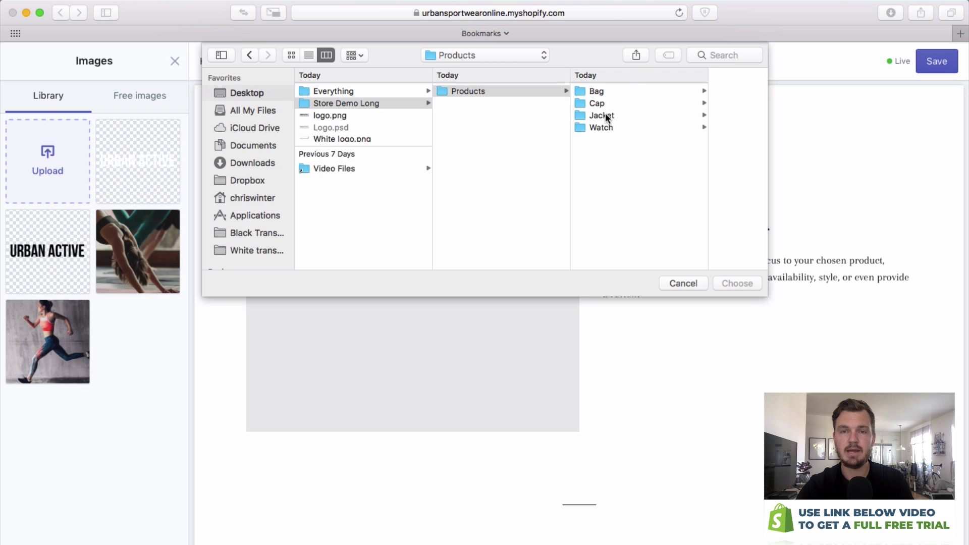
click(608, 126)
click(647, 91)
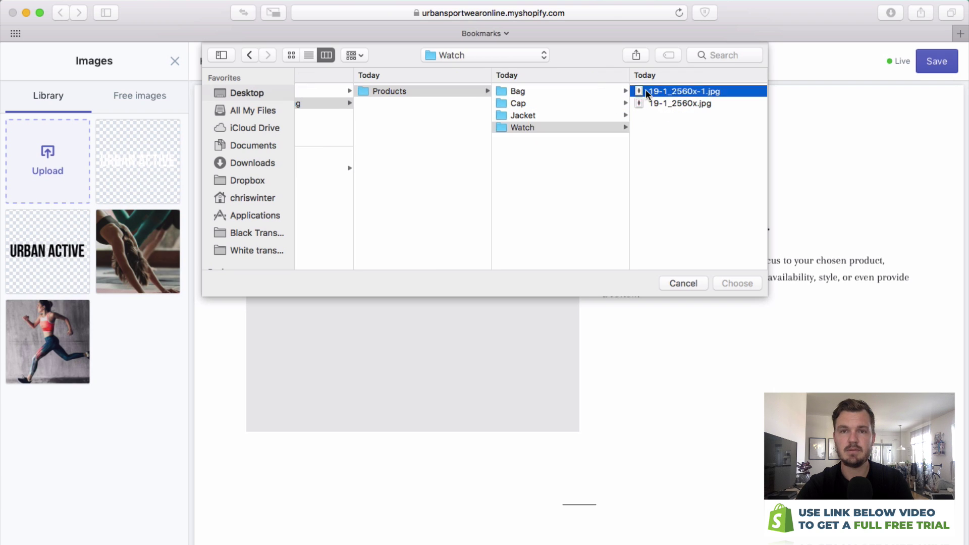
key(Return)
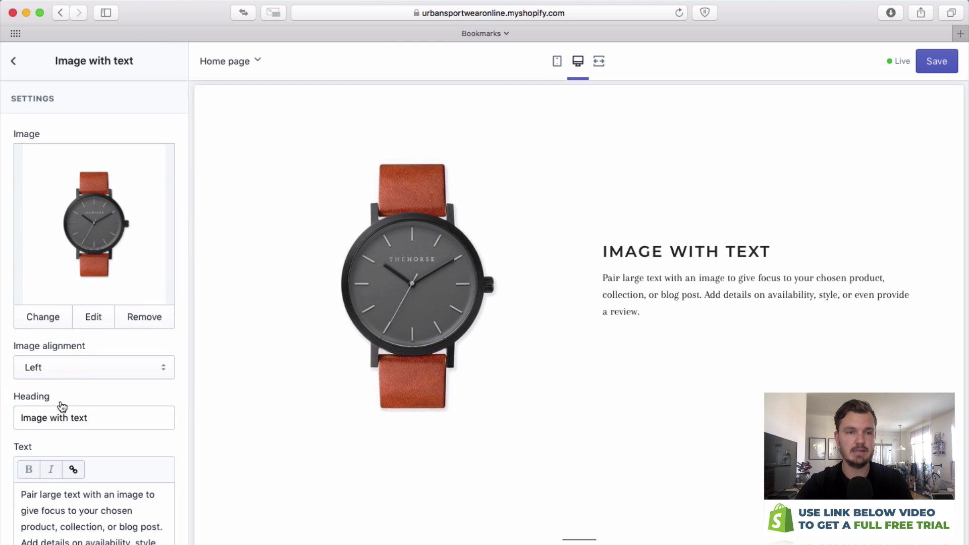
Change the section heading to 'This is our great watch' and set Image alignment to Right.
drag(21, 418, 88, 418)
text(T)
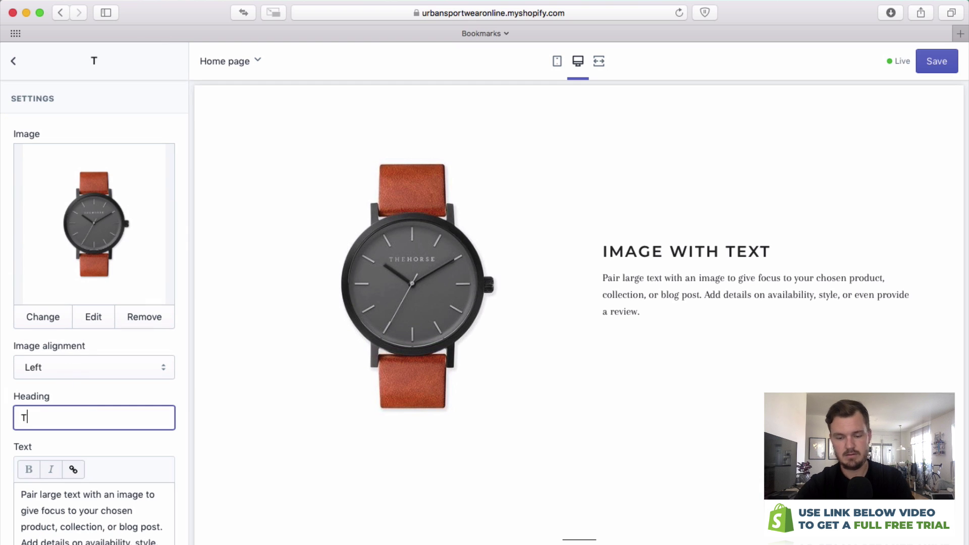
text(his is our great wea)
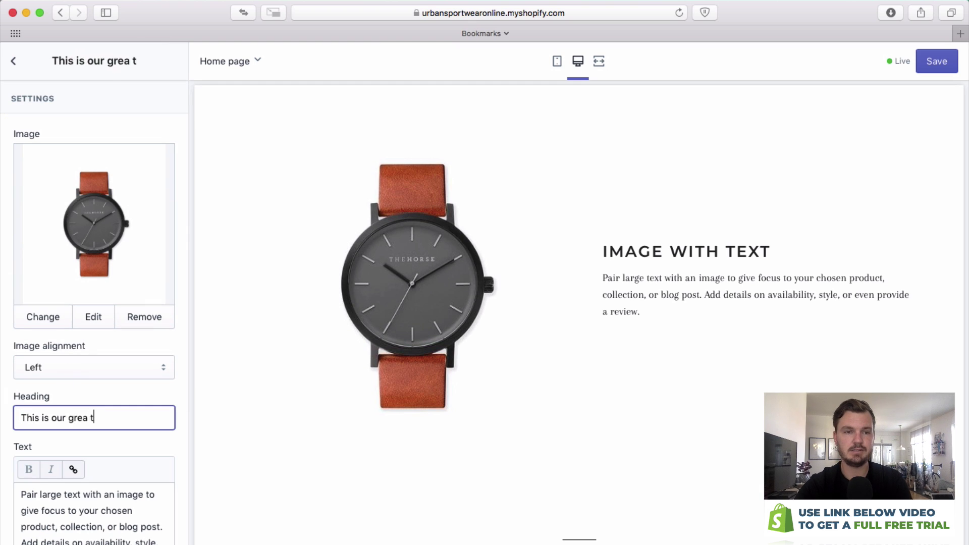
key(BackSpace)
key(BackSpace)
text(atch)
key(Tab)
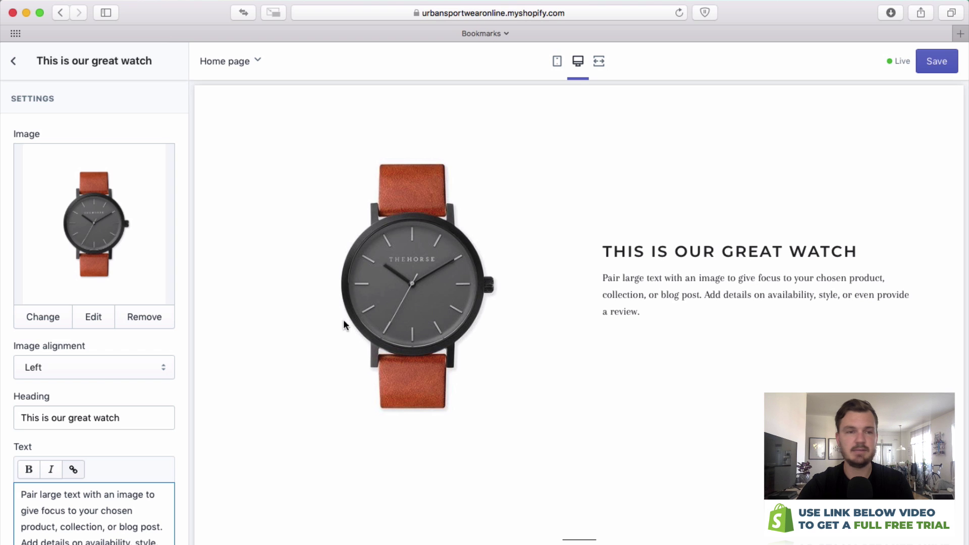
click(96, 375)
click(93, 380)
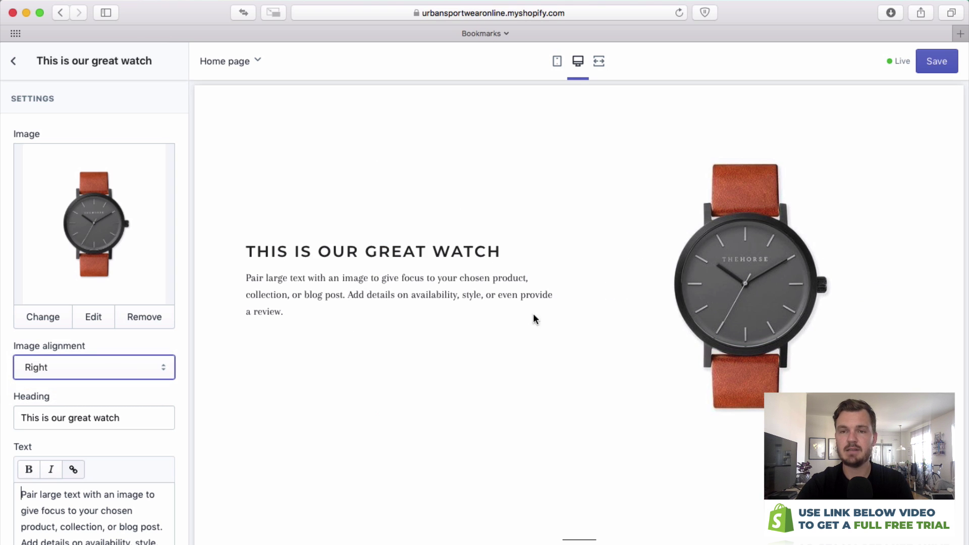
Drag the watch section above Collection list, just after Featured collection, then open the Footer settings.
click(14, 60)
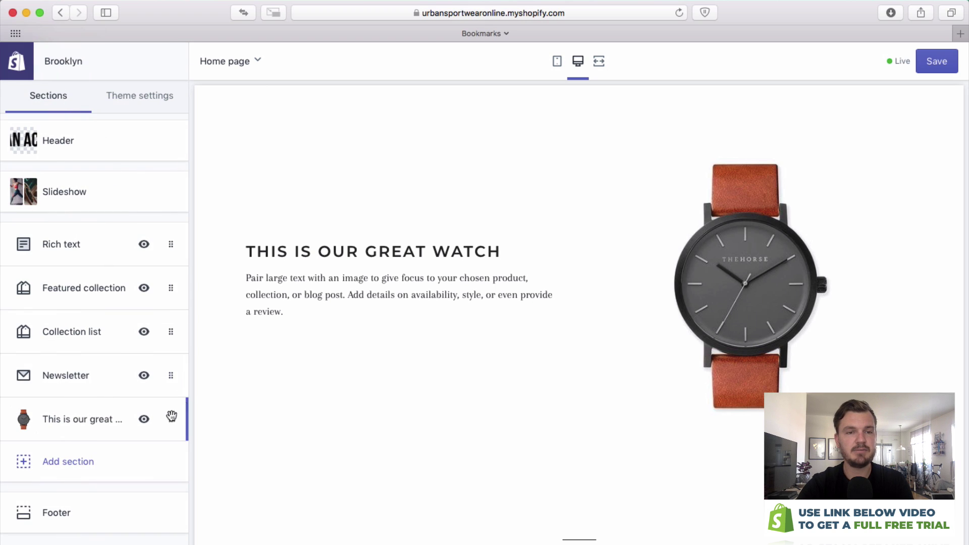
drag(170, 419, 165, 320)
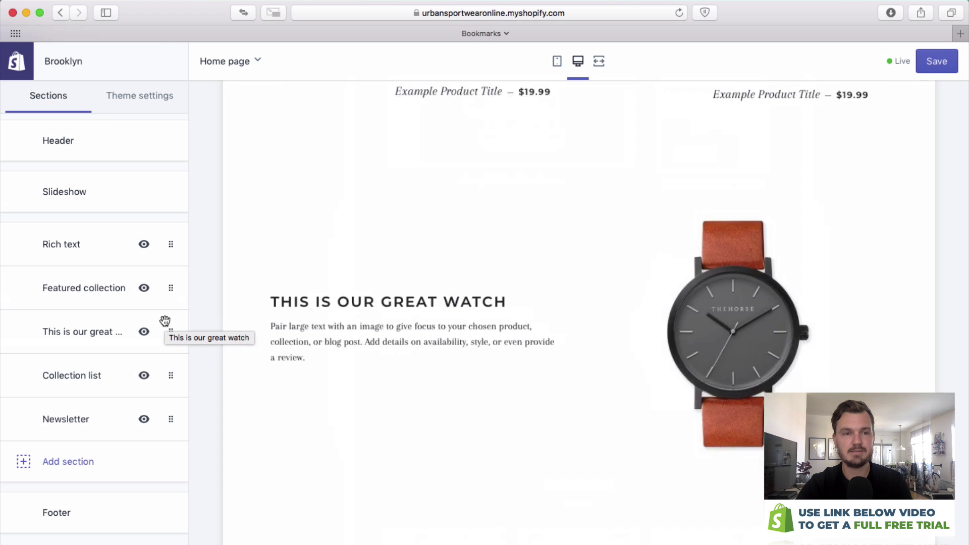
click(54, 512)
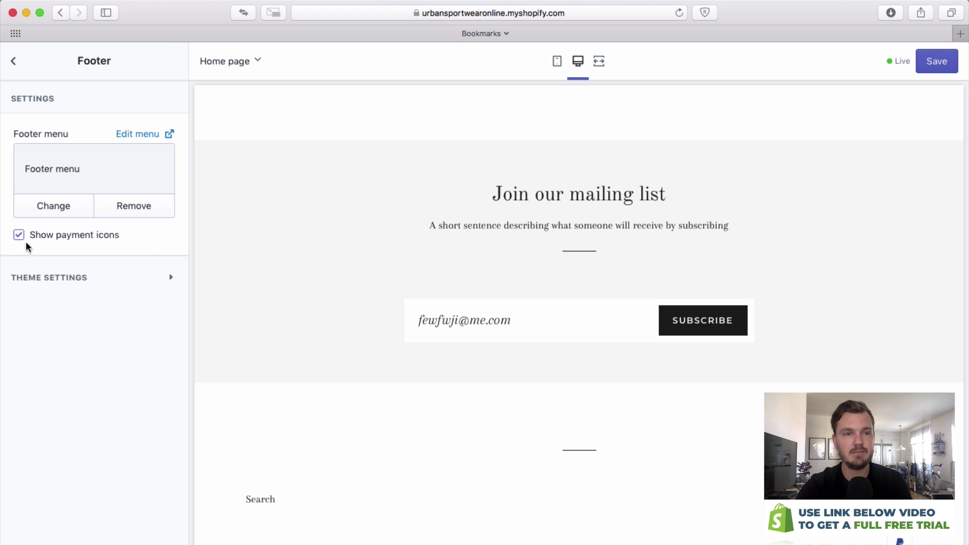
Look over the Footer's Theme settings for social links, then save the home page changes.
click(165, 282)
scroll(175, 326, down, 4)
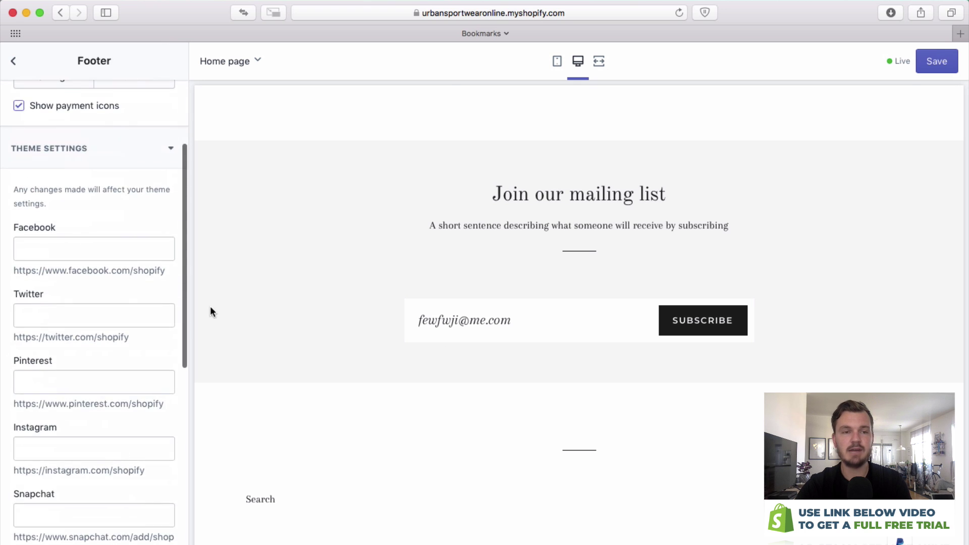
scroll(169, 288, up, 3)
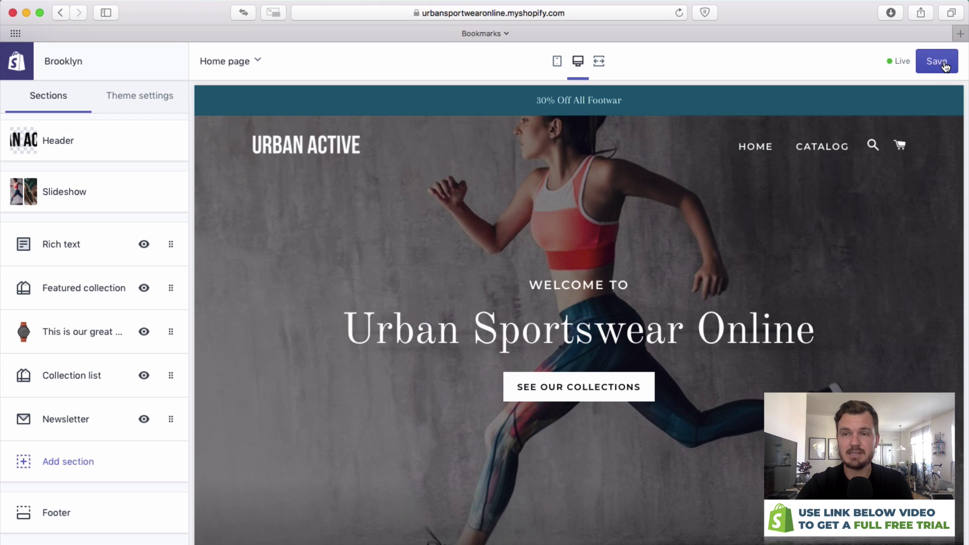
click(945, 65)
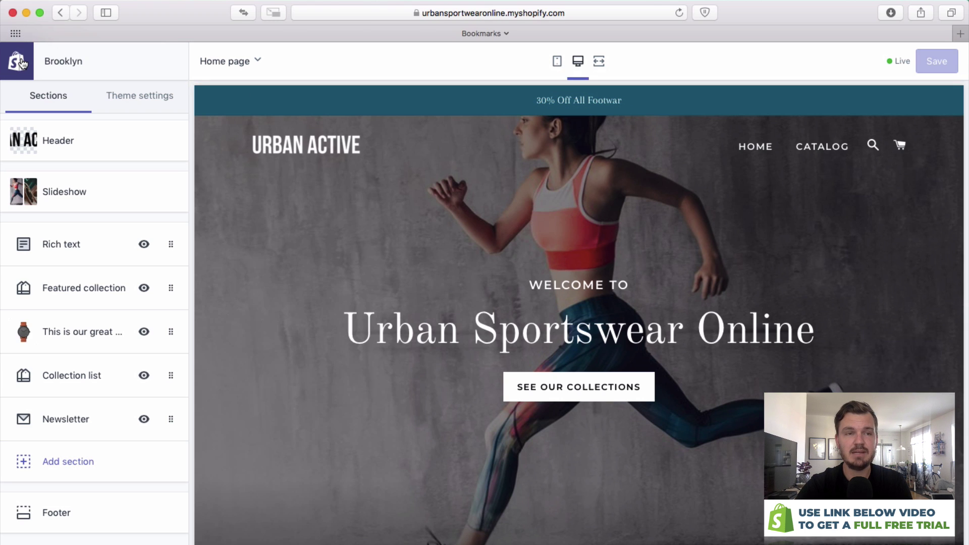
Exit the theme editor to the store admin and go to Products > Collections.
click(20, 61)
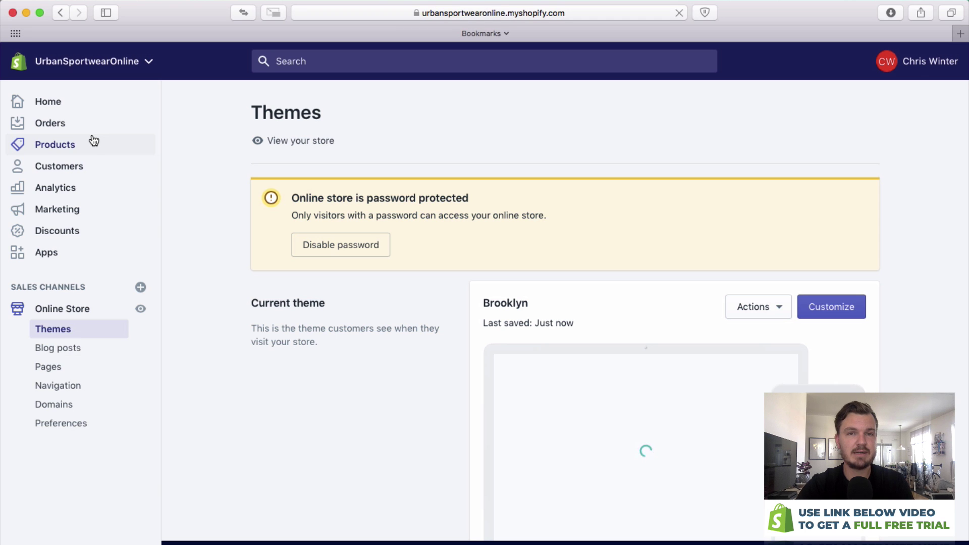
click(93, 141)
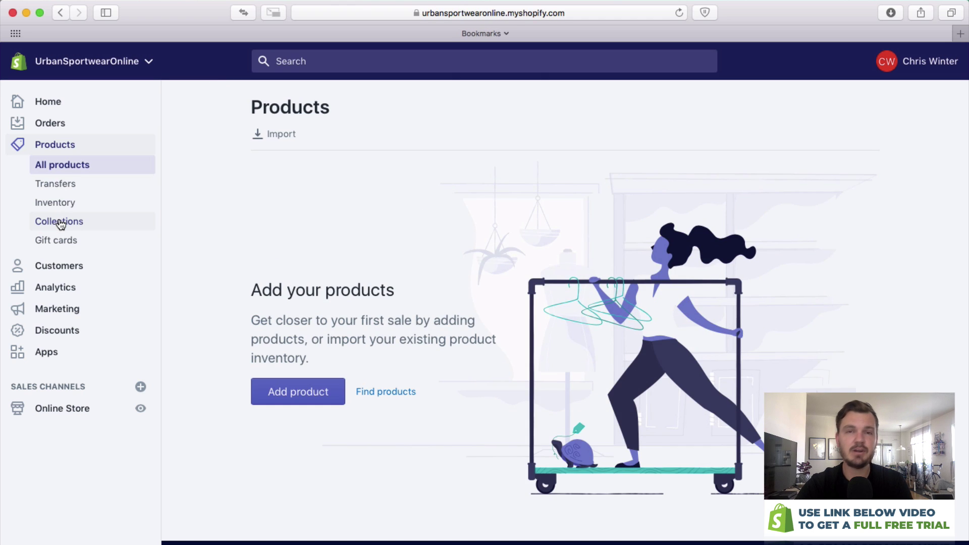
click(60, 225)
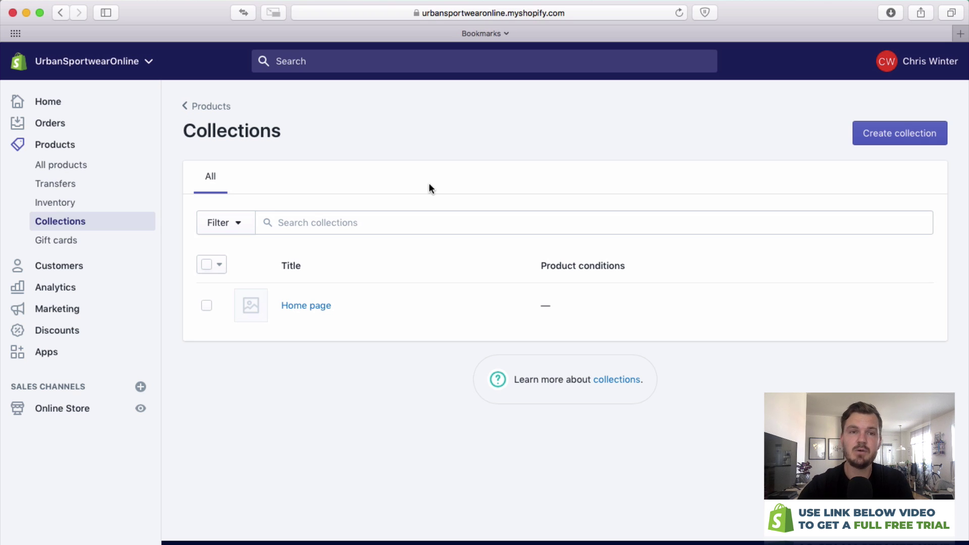
Start a new collection titled 'Hats'.
click(929, 134)
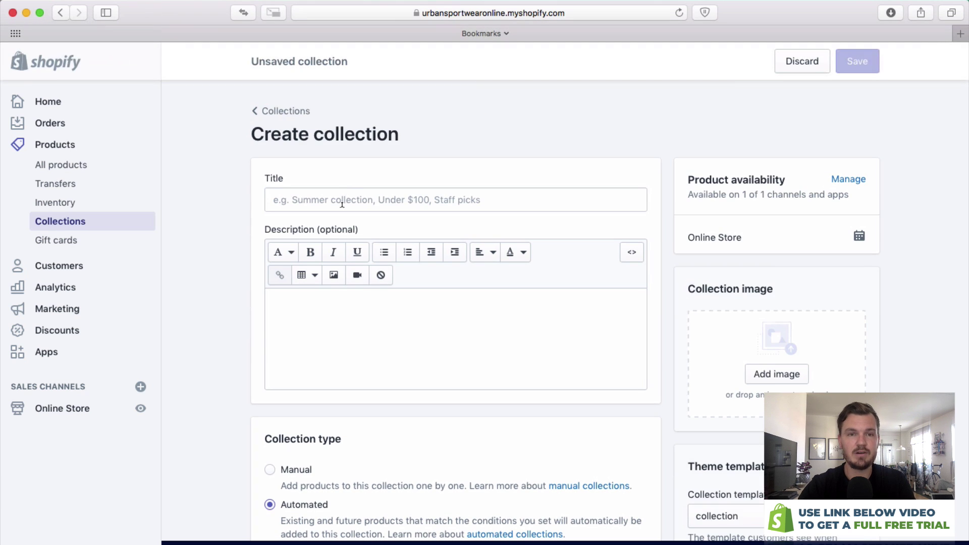
click(342, 199)
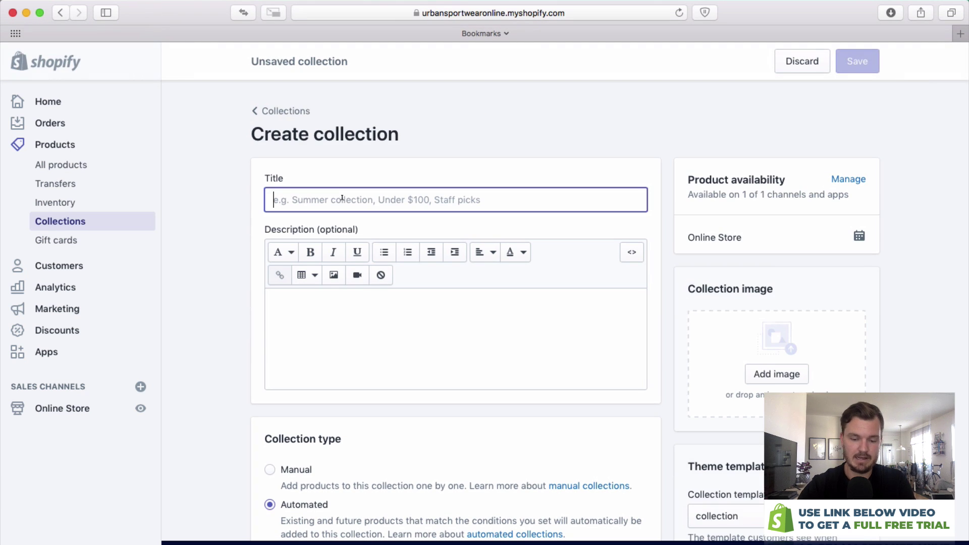
text(Hats)
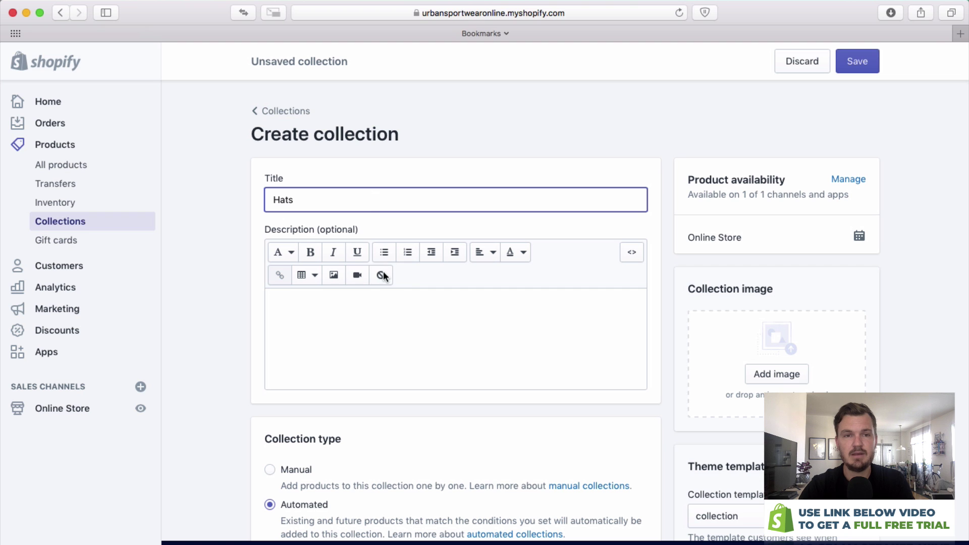
click(644, 143)
scroll(878, 157, down, 4)
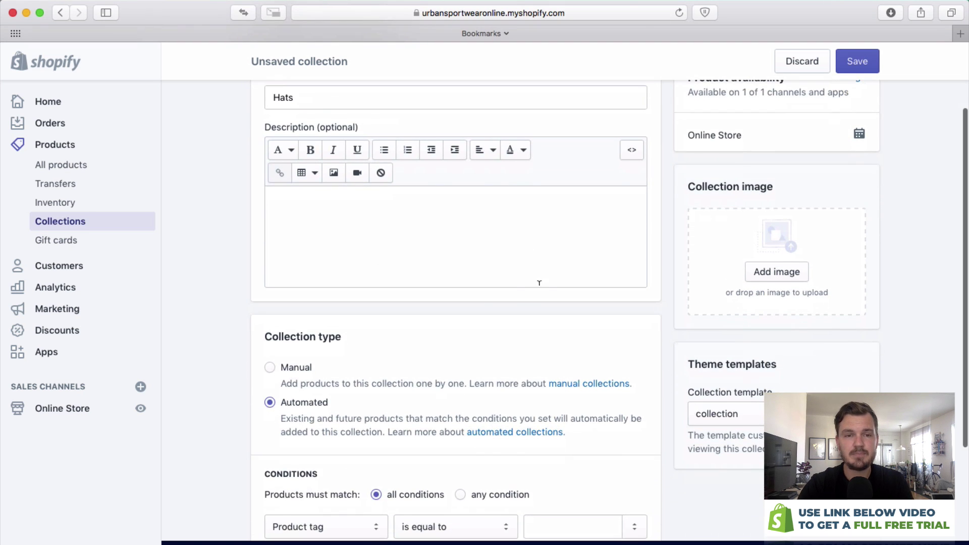
scroll(295, 335, down, 3)
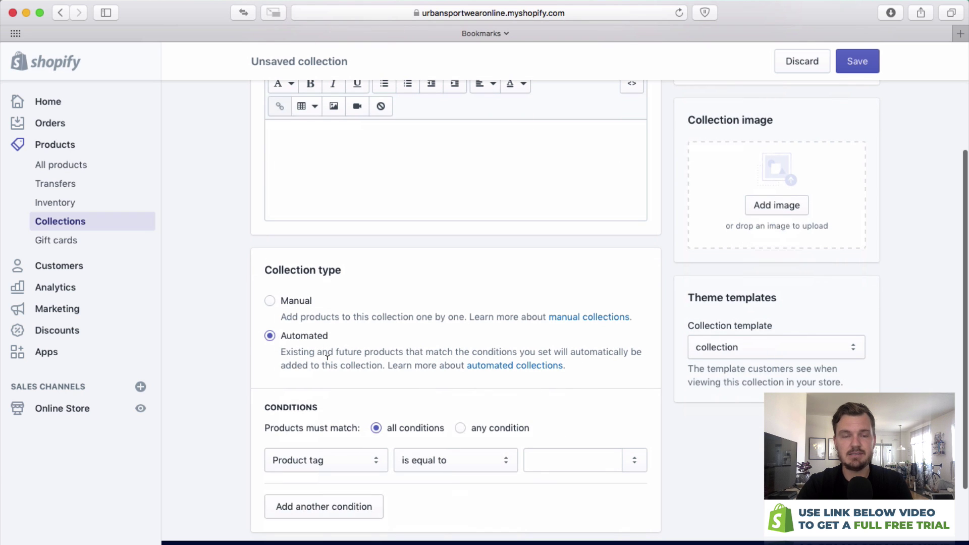
scroll(317, 335, up, 3)
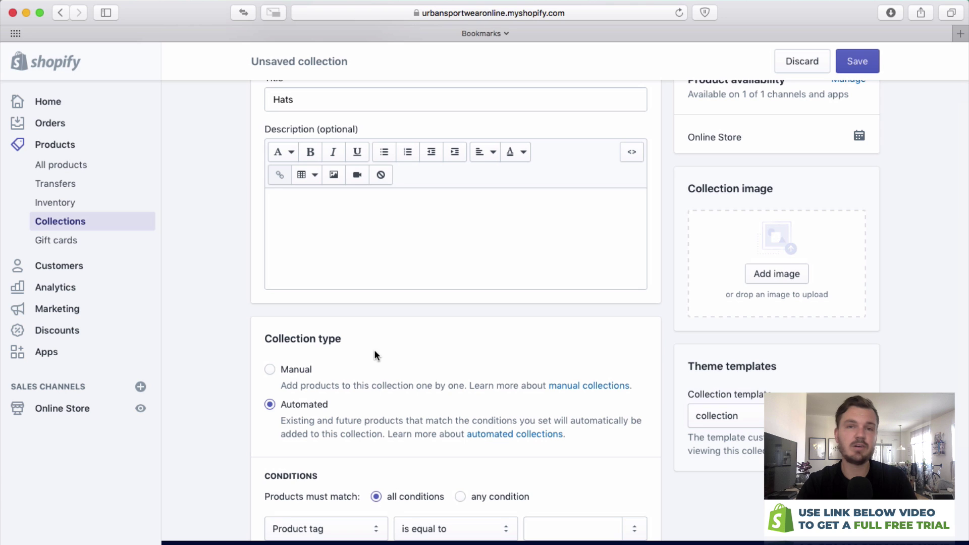
scroll(397, 329, up, 2)
scroll(324, 437, down, 6)
Add the condition Product title contains 'hat'.
click(326, 437)
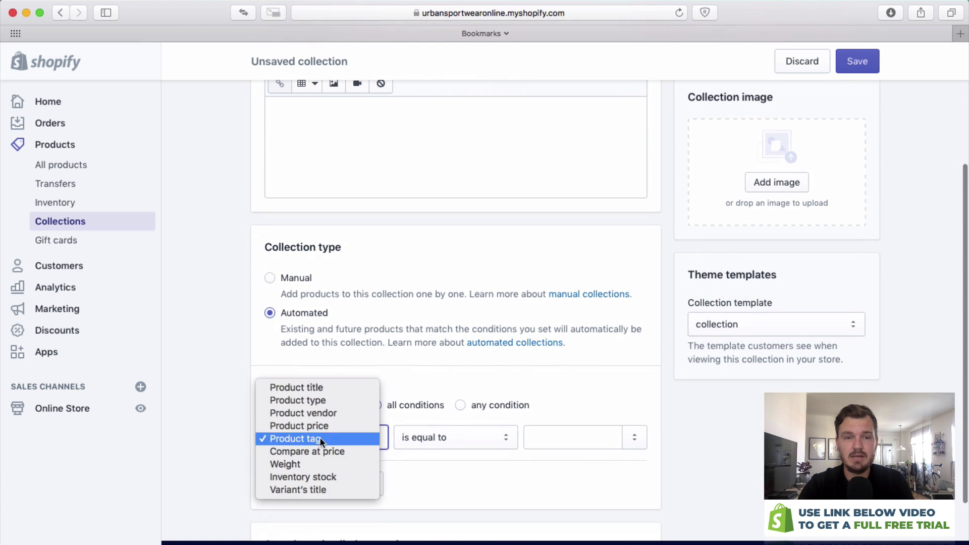
click(317, 387)
click(559, 437)
text(hat)
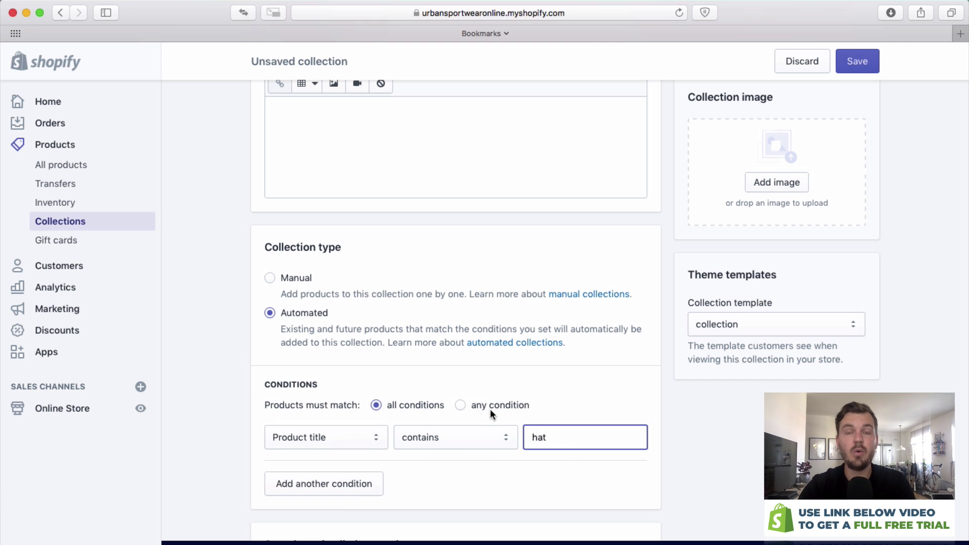
scroll(491, 411, up, 4)
scroll(492, 408, down, 3)
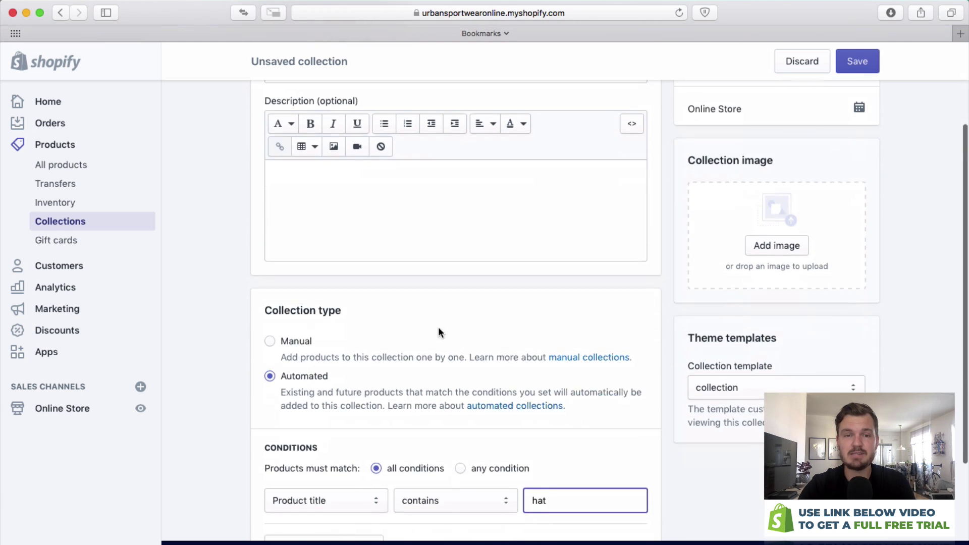
scroll(353, 457, down, 2)
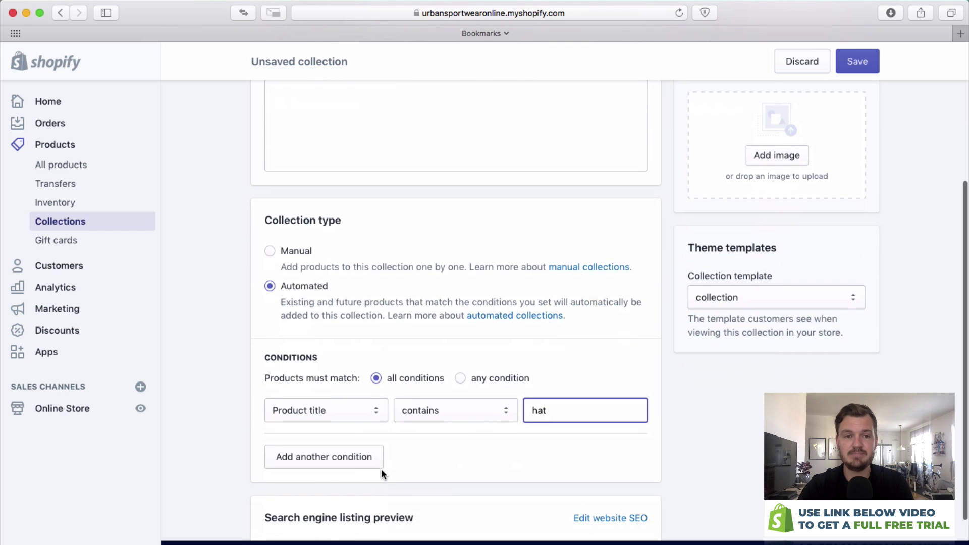
Add a second condition, Product title contains 'cap', and save the collection.
click(353, 462)
click(323, 460)
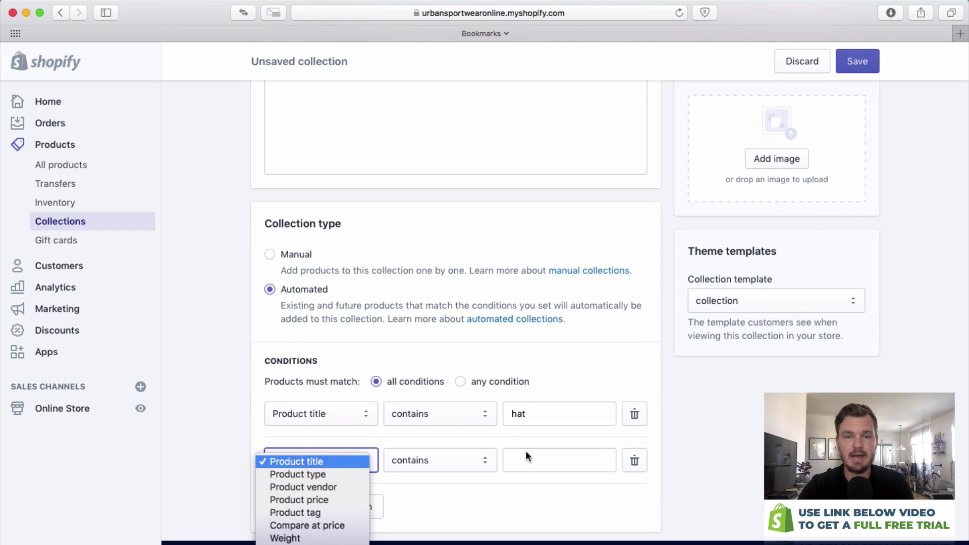
click(597, 450)
text(cap)
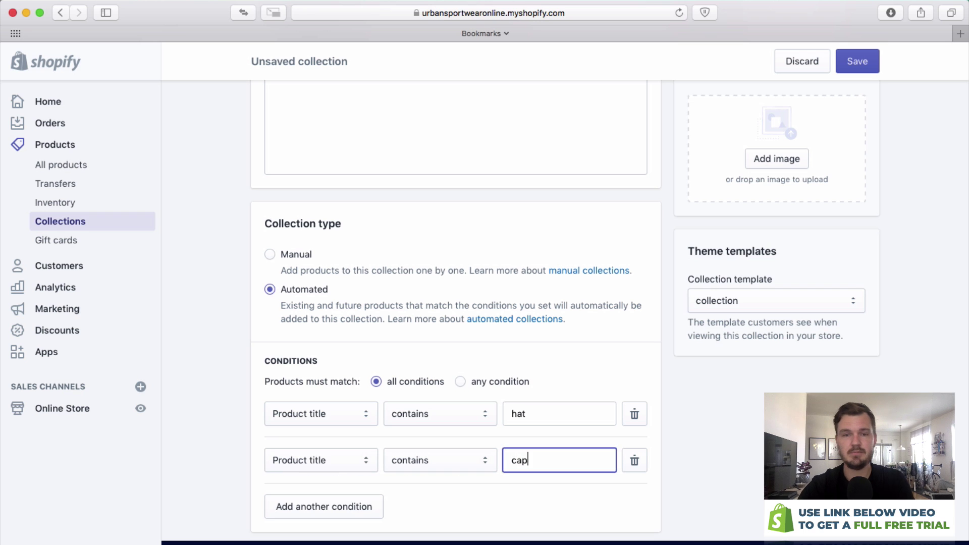
click(559, 428)
scroll(567, 455, up, 5)
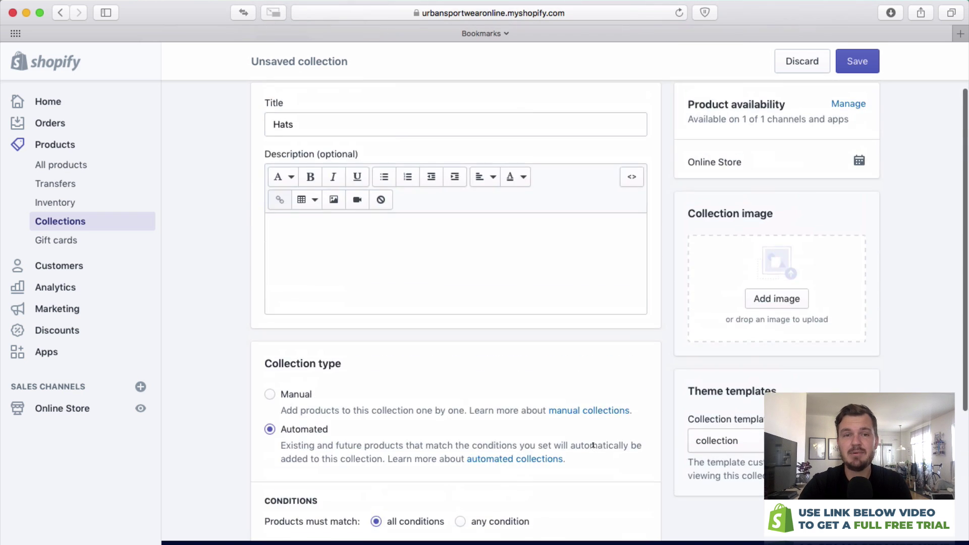
click(861, 68)
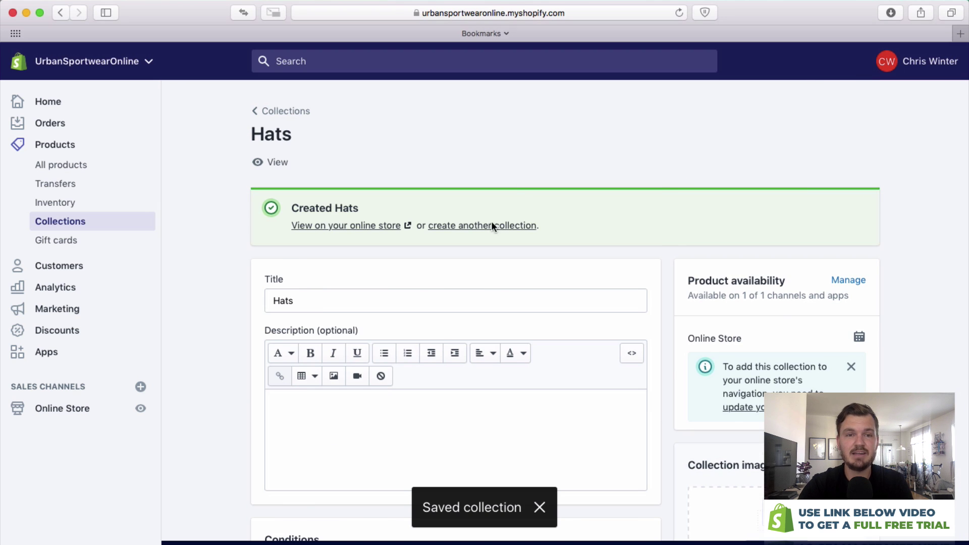
click(492, 225)
Create the 'Jackets' collection with condition Product title contains 'jacket', then go to All products.
click(459, 200)
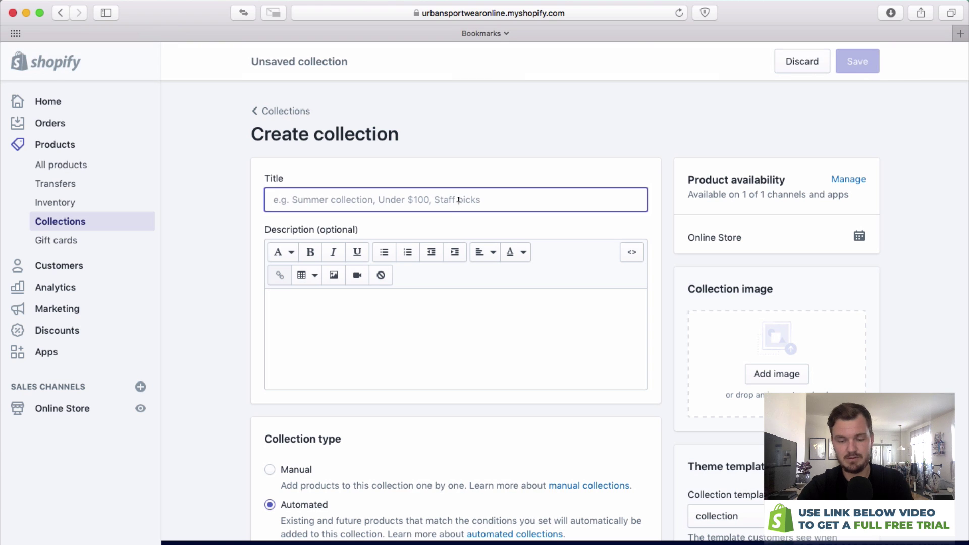
text(Jackets)
scroll(500, 240, down, 3)
scroll(353, 429, down, 3)
click(372, 454)
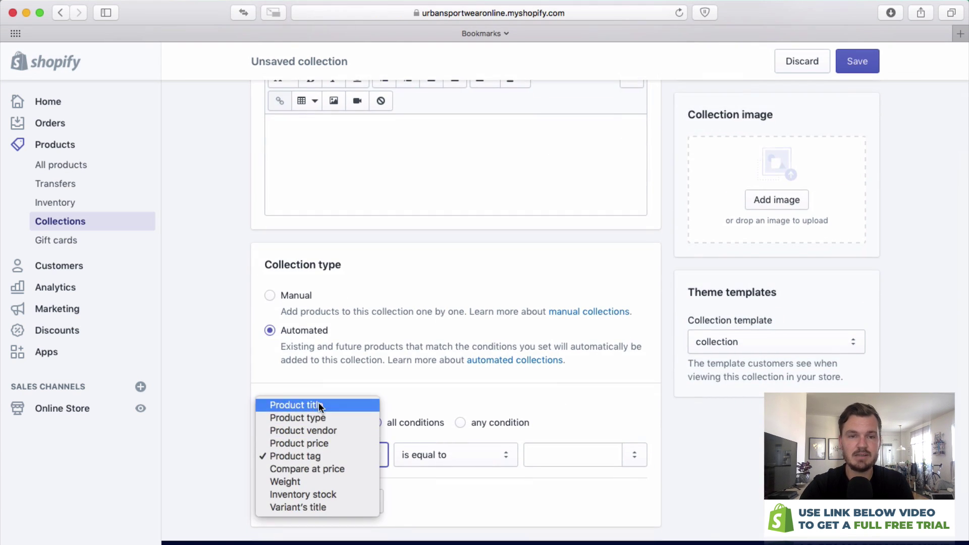
click(303, 405)
click(581, 454)
text(jacke)
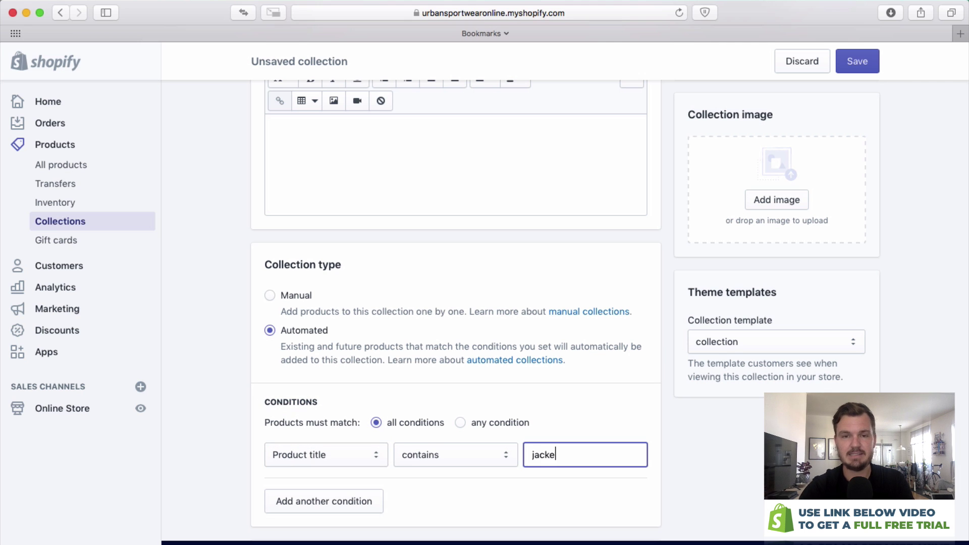
text(t)
scroll(873, 323, up, 5)
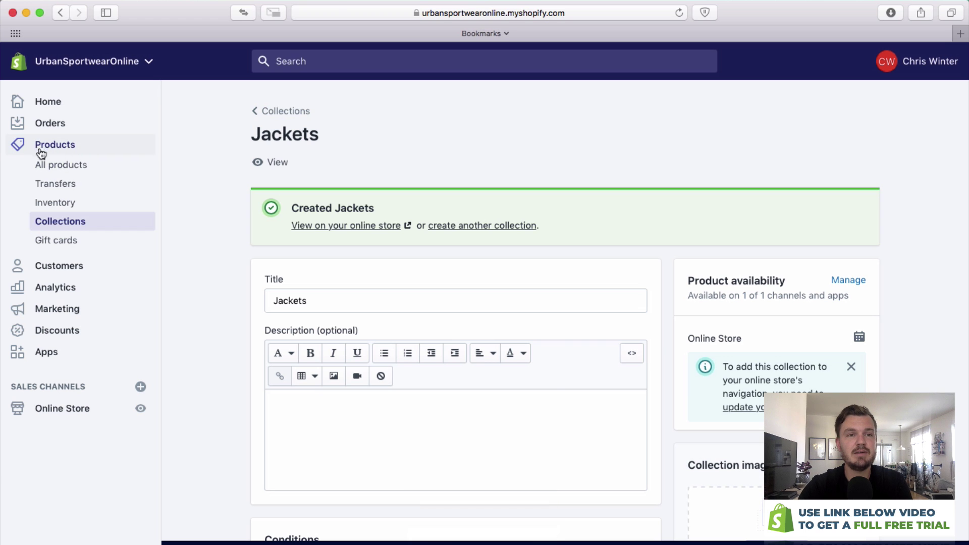
click(64, 166)
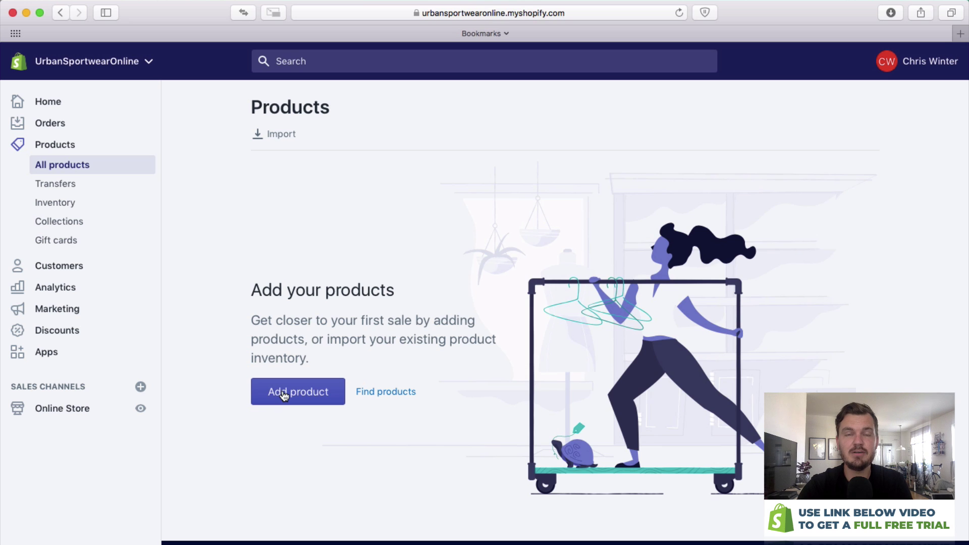
Start product 'Rainjacket with pockets' described as 'This is a great rainjacket fro Spring. It is functional and looks awesome.'.
click(284, 396)
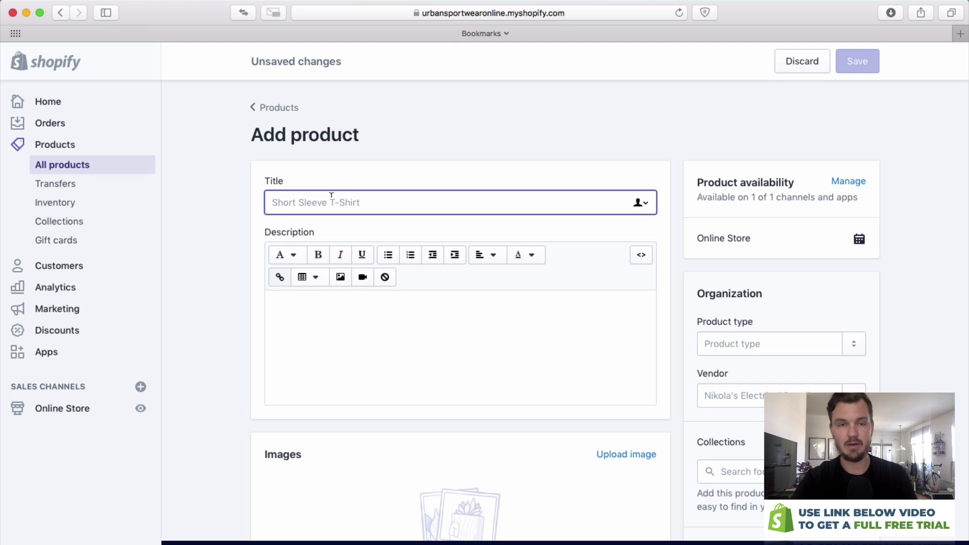
text(Rainjacket with pockets)
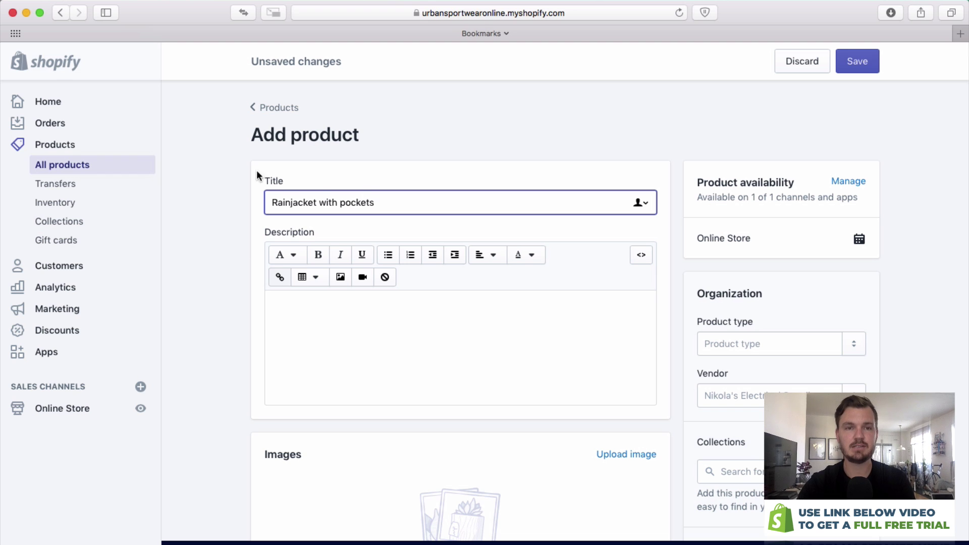
click(367, 304)
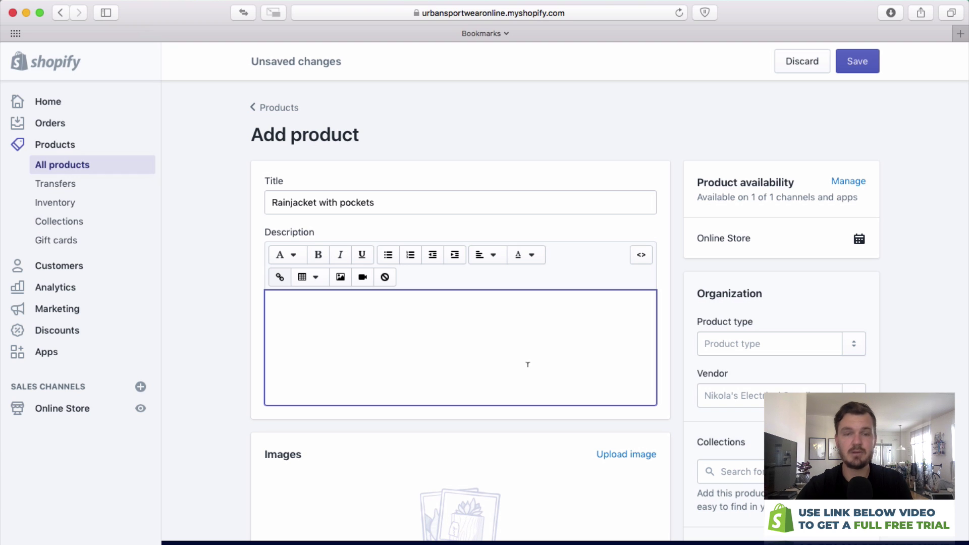
text(This is a great rai)
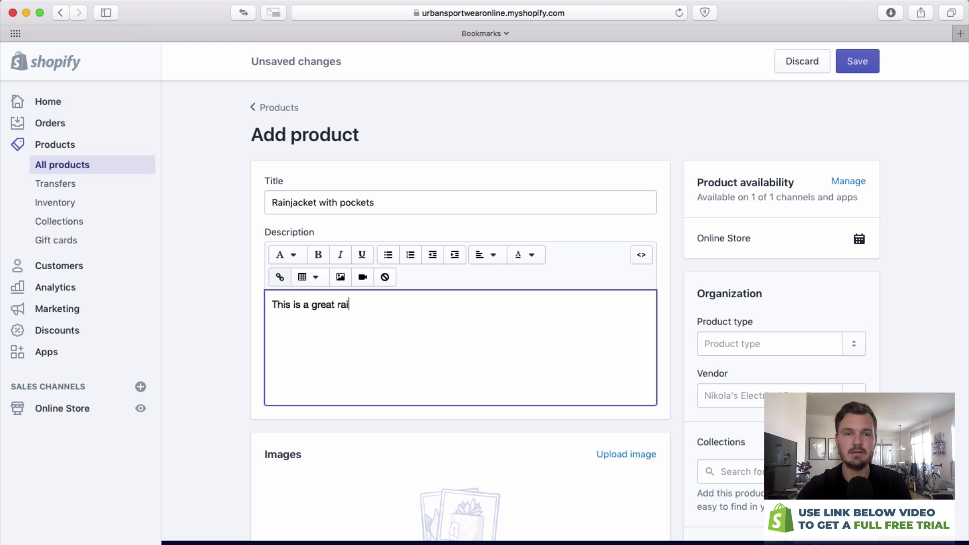
text(njacket fro )
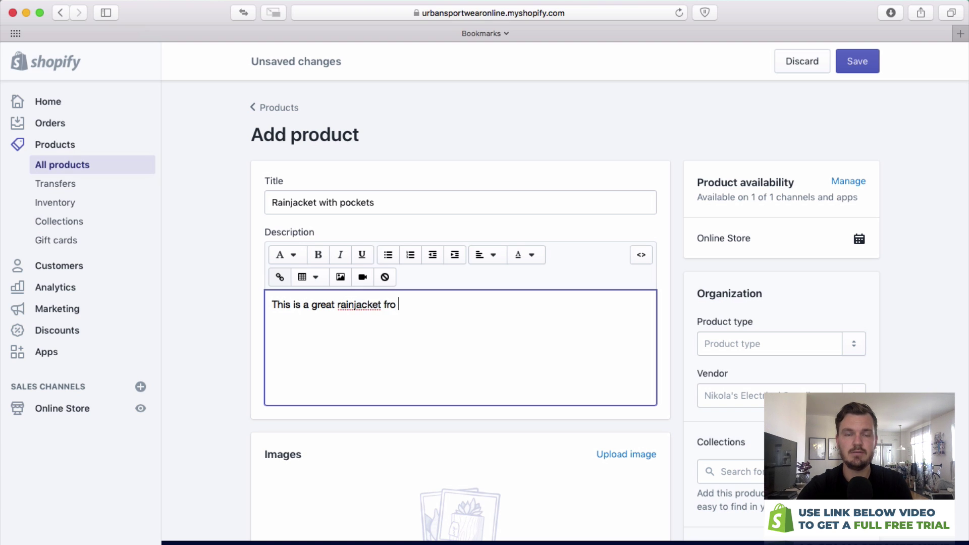
key(BackSpace)
key(BackSpace)
key(BackSpace)
text(or Sprin)
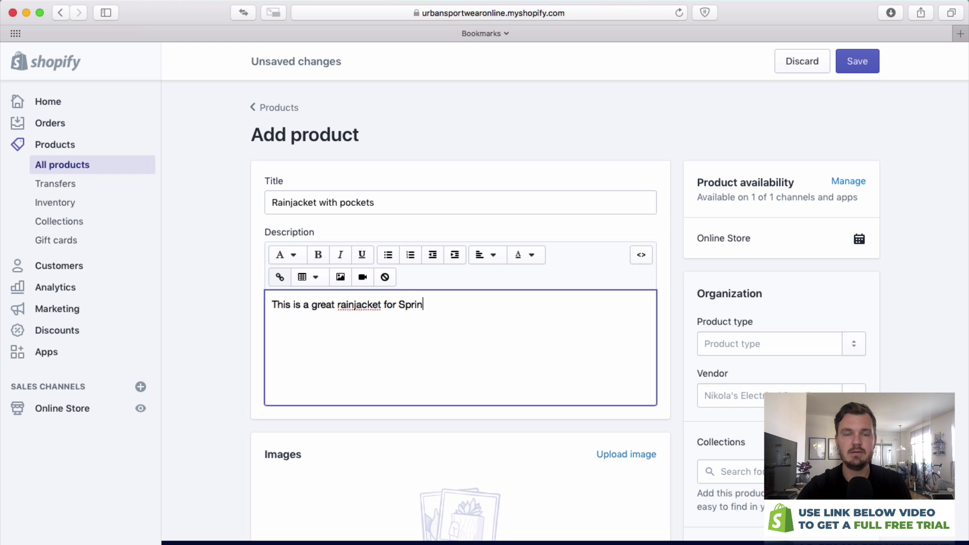
text(g. It is functional and looks awesom)
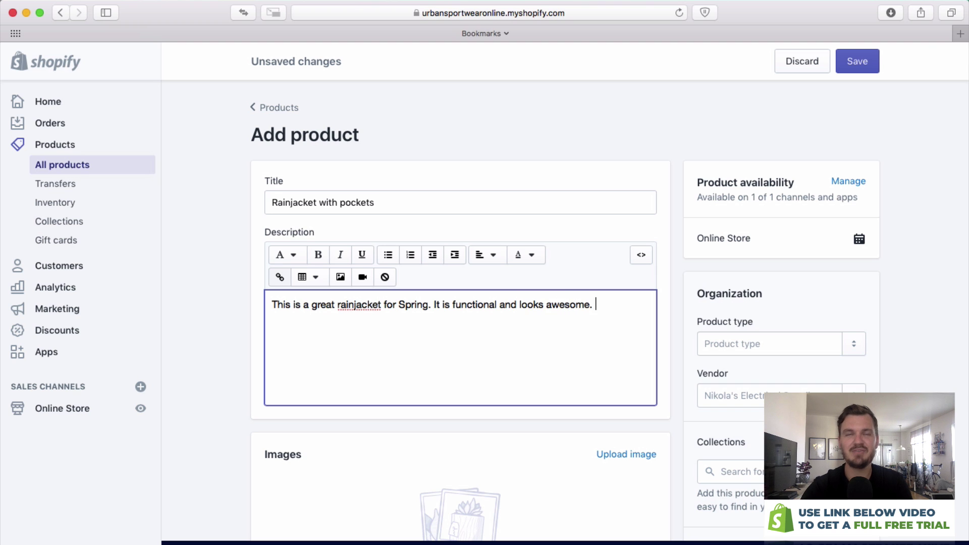
text(e.)
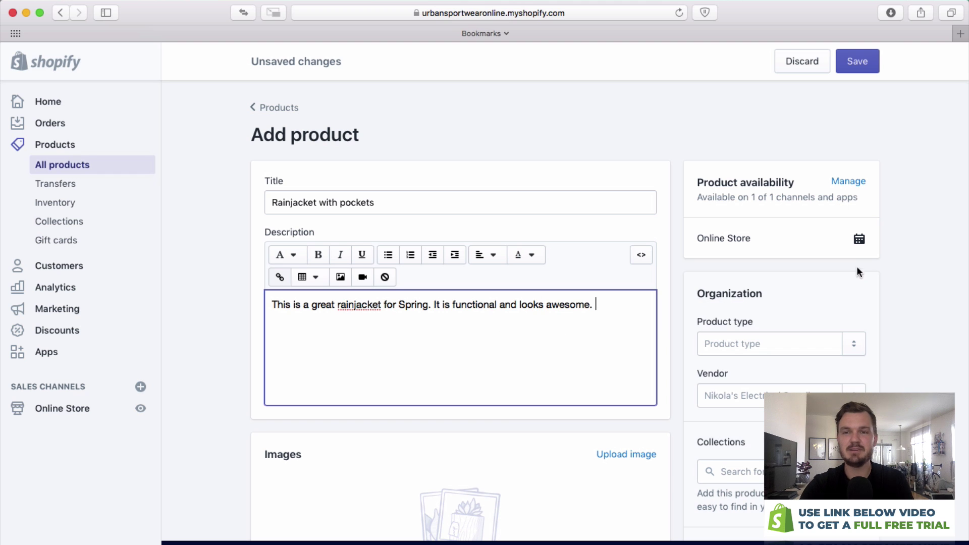
scroll(667, 268, down, 4)
click(687, 281)
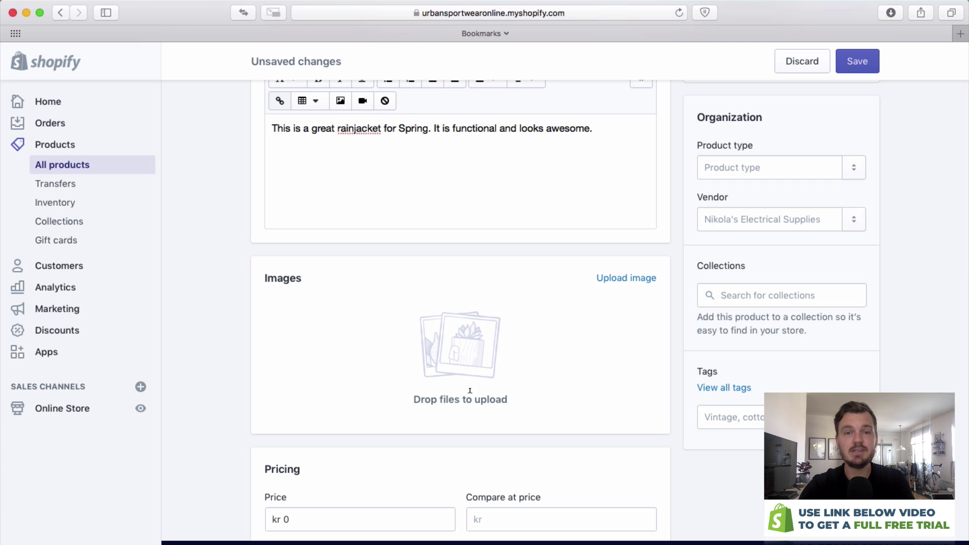
Upload all three jpg photos from the Jacket folder to the product.
click(633, 285)
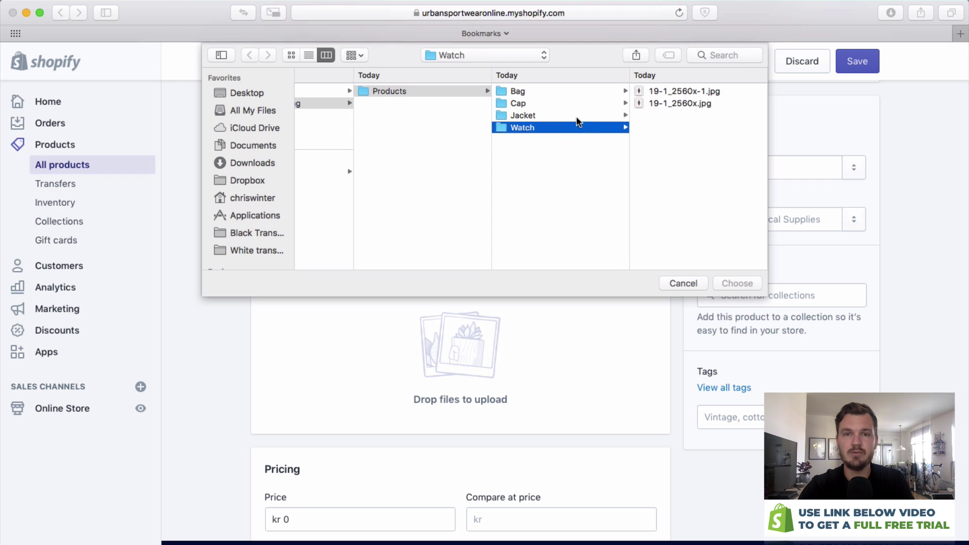
click(577, 116)
key(Right)
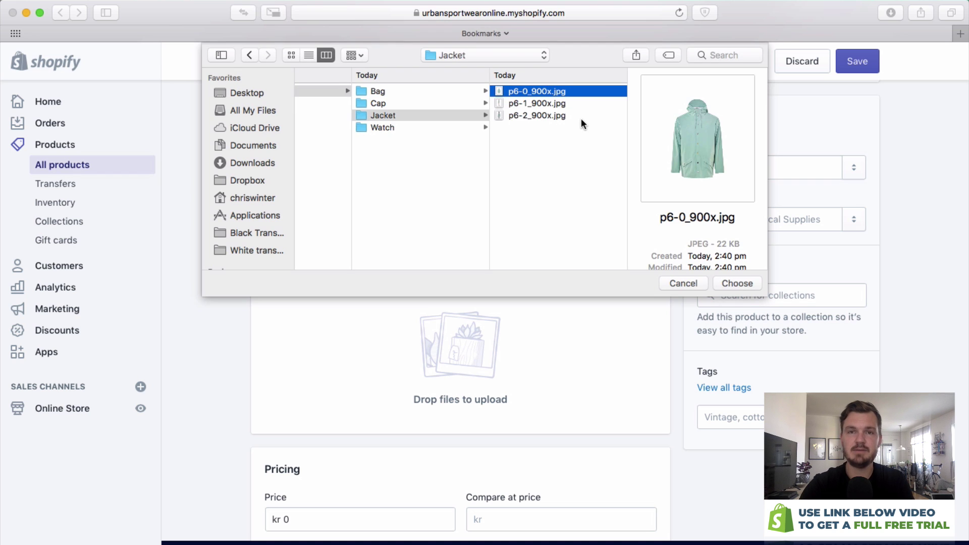
shift+click(577, 117)
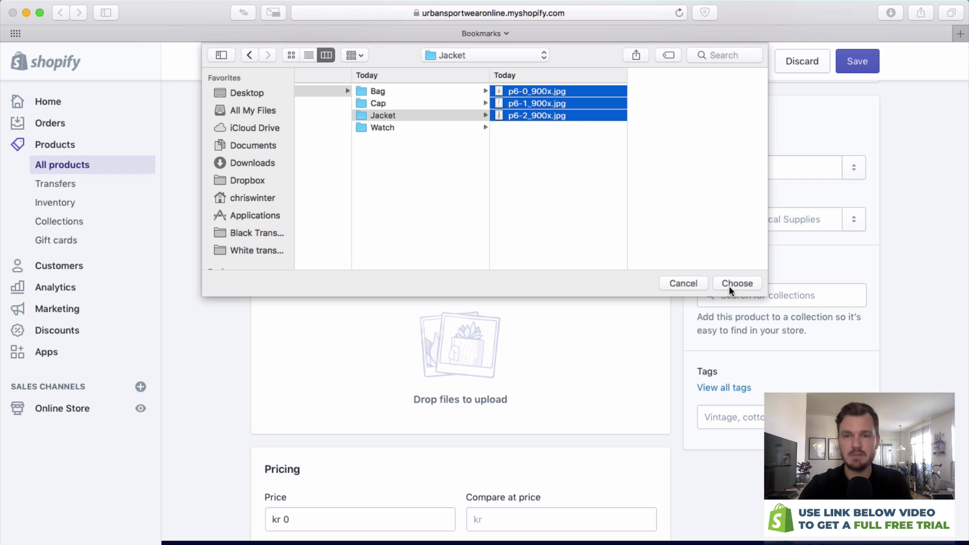
click(729, 285)
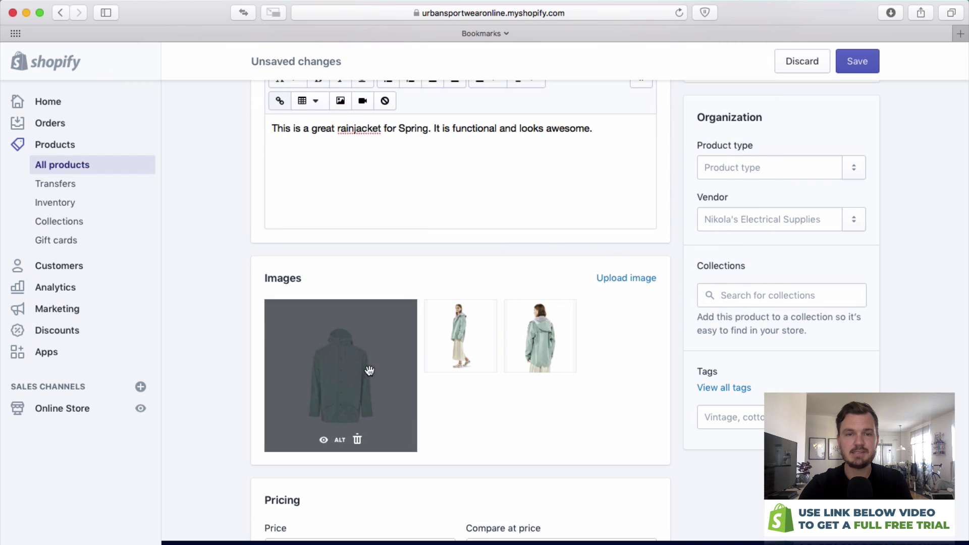
Reorder the product images so the plain jacket shot is the main image.
mouse_move(442, 343)
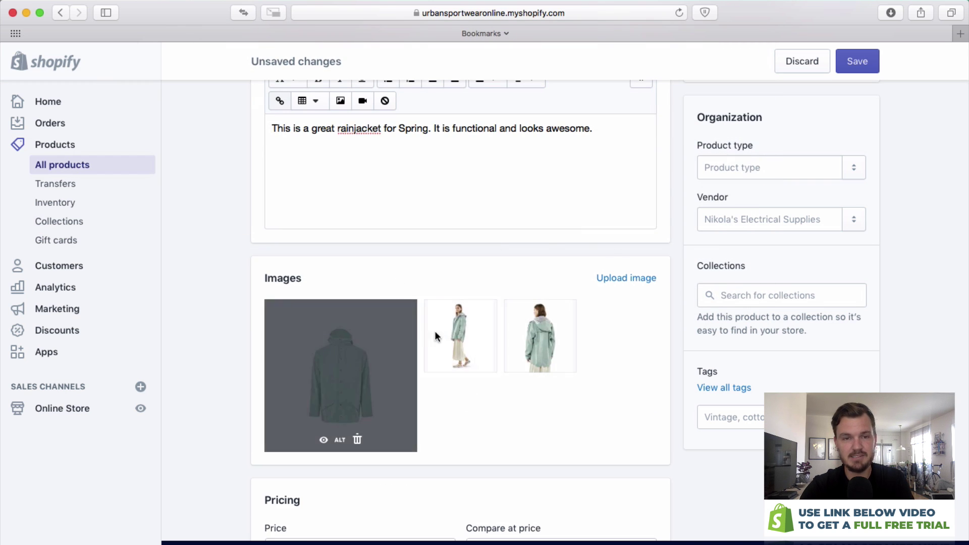
mouse_move(479, 332)
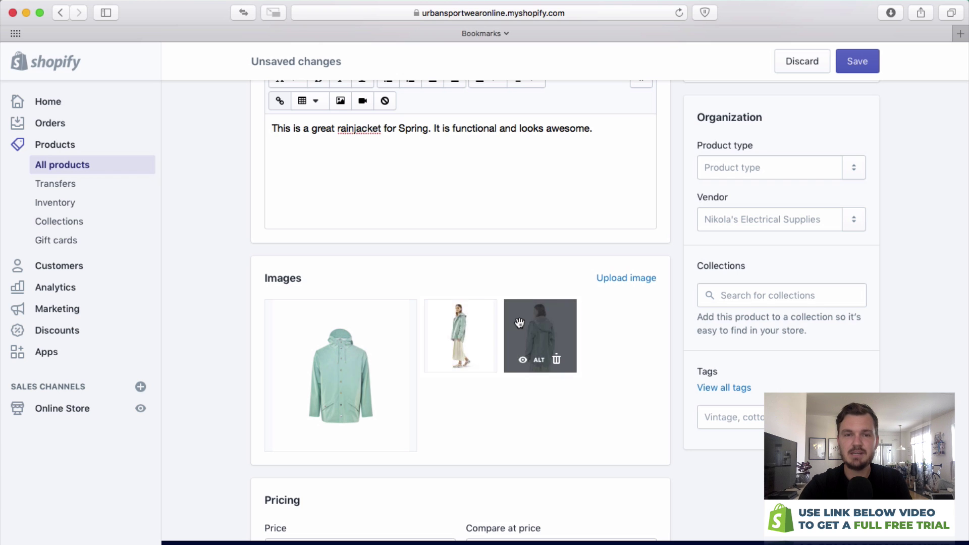
drag(480, 324, 366, 343)
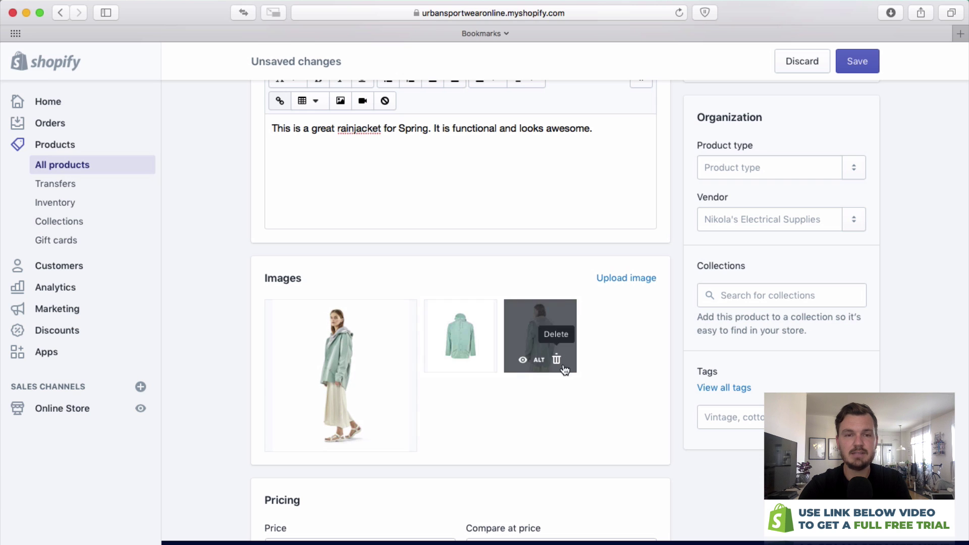
drag(532, 334, 343, 364)
drag(508, 337, 372, 346)
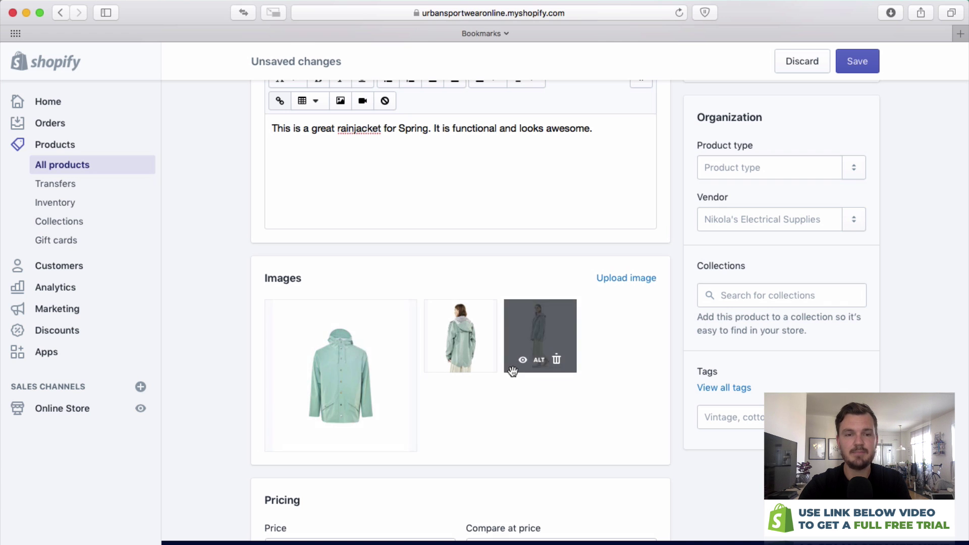
scroll(496, 373, down, 5)
Price the rainjacket at kr 300,00 with a kr 500,00 compare-at price.
click(329, 389)
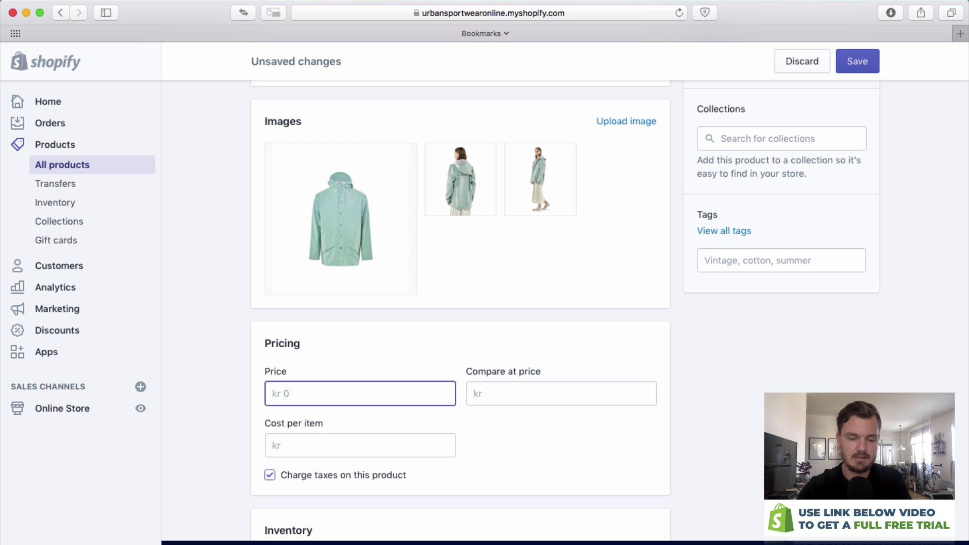
text(300)
key(Tab)
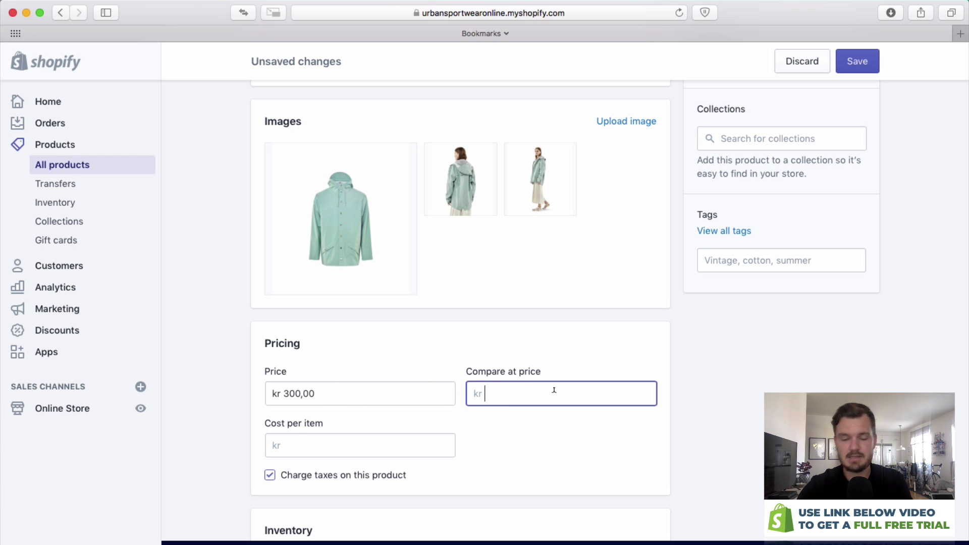
text(500)
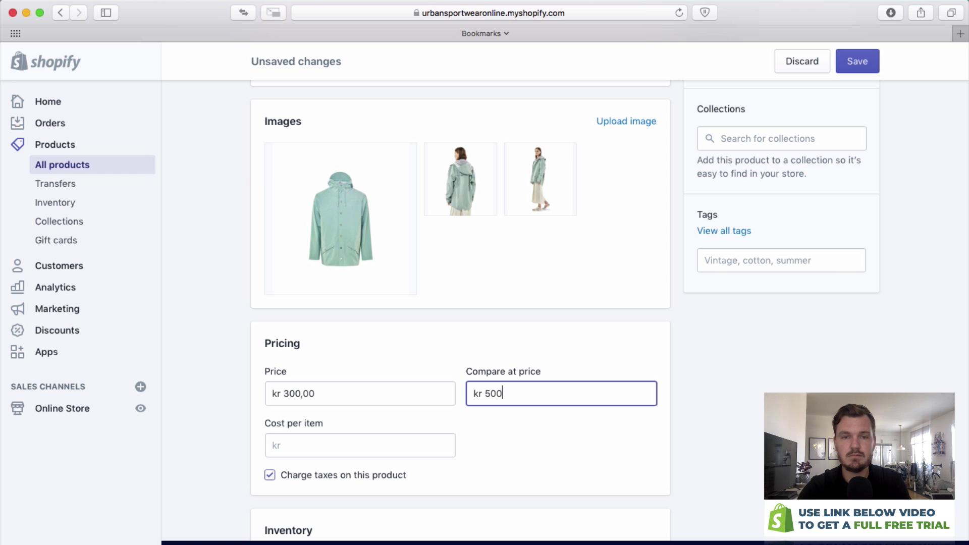
click(542, 438)
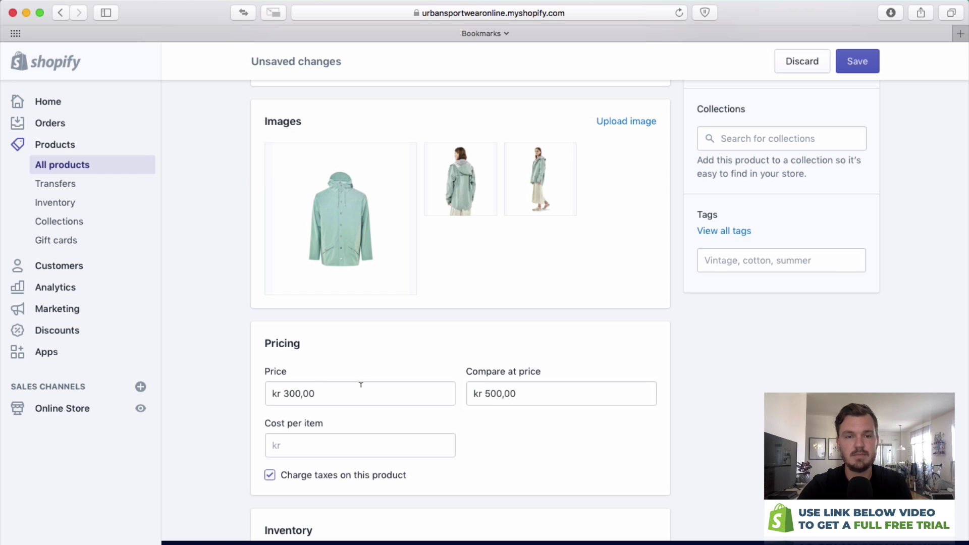
Set the rainjacket's inventory quantity to 50 units.
scroll(454, 399, down, 5)
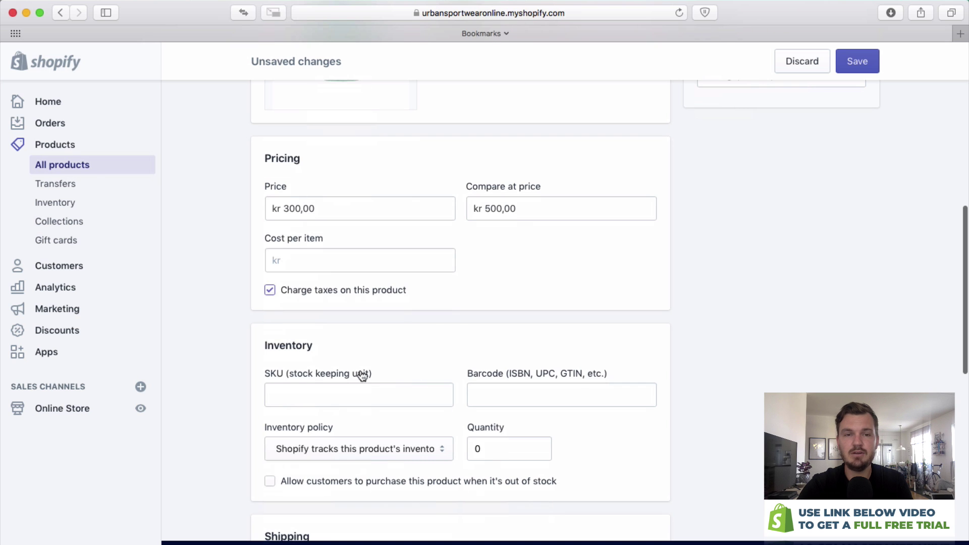
scroll(484, 374, down, 1)
double_click(477, 427)
text(50)
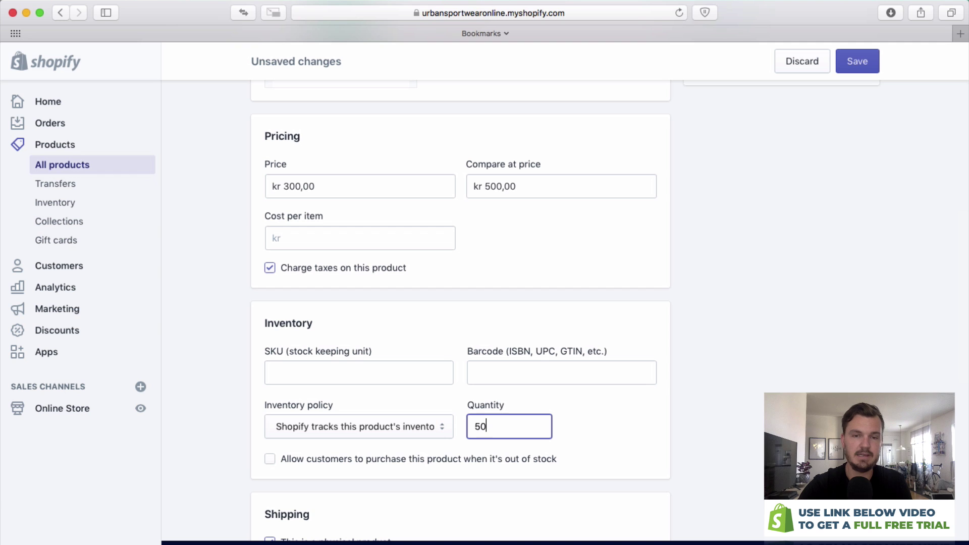
scroll(804, 336, up, 5)
Enter the four tags Jacket, Green, Winter and Spring in the product's Tags field.
scroll(805, 337, up, 4)
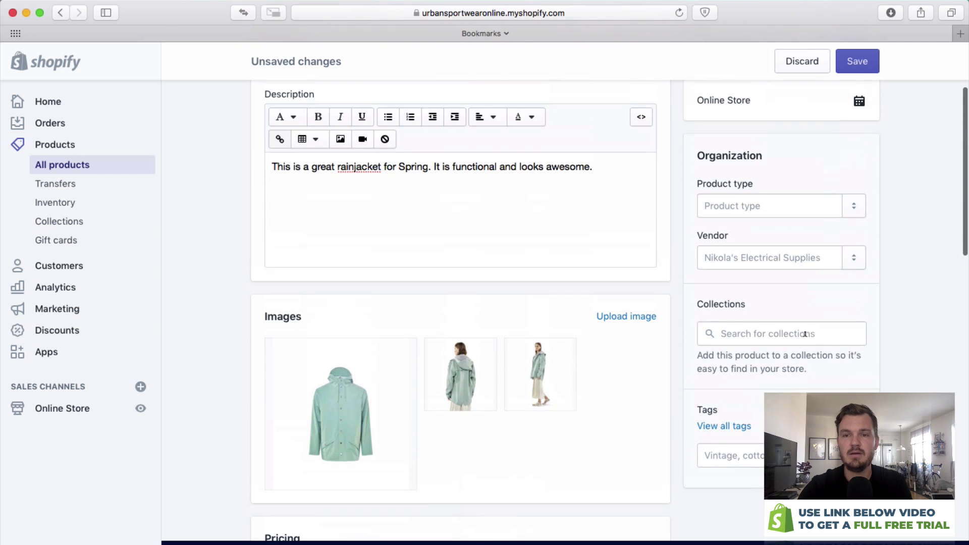
click(734, 457)
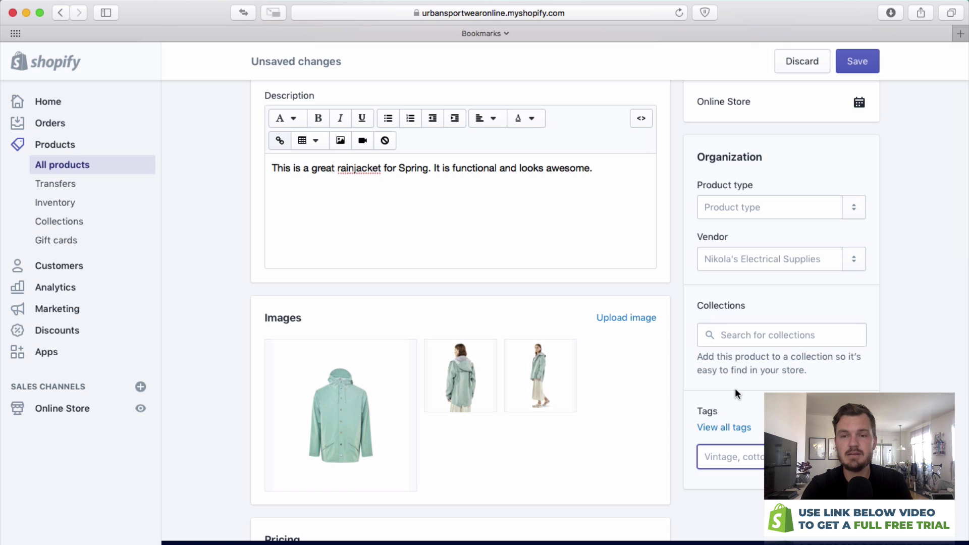
scroll(757, 388, up, 1)
scroll(775, 391, down, 1)
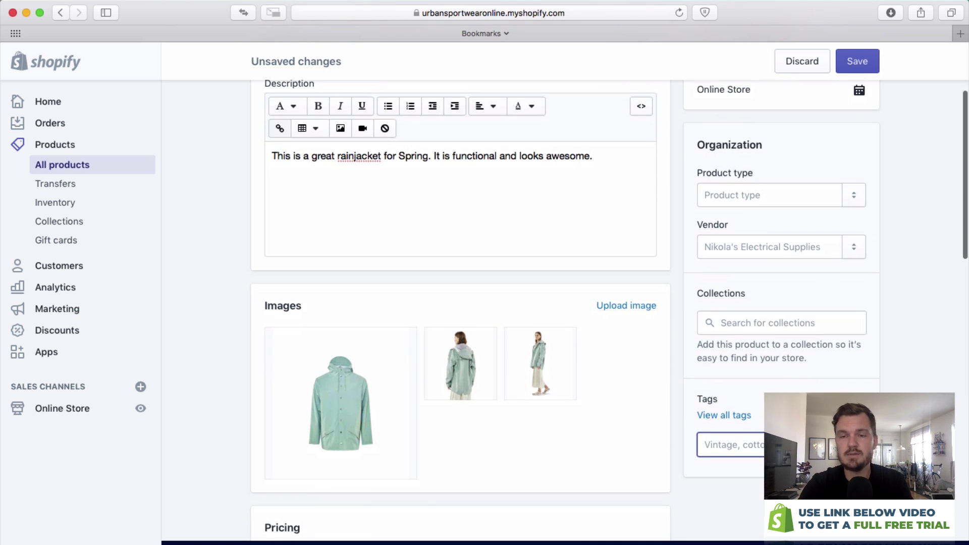
text(Jacket)
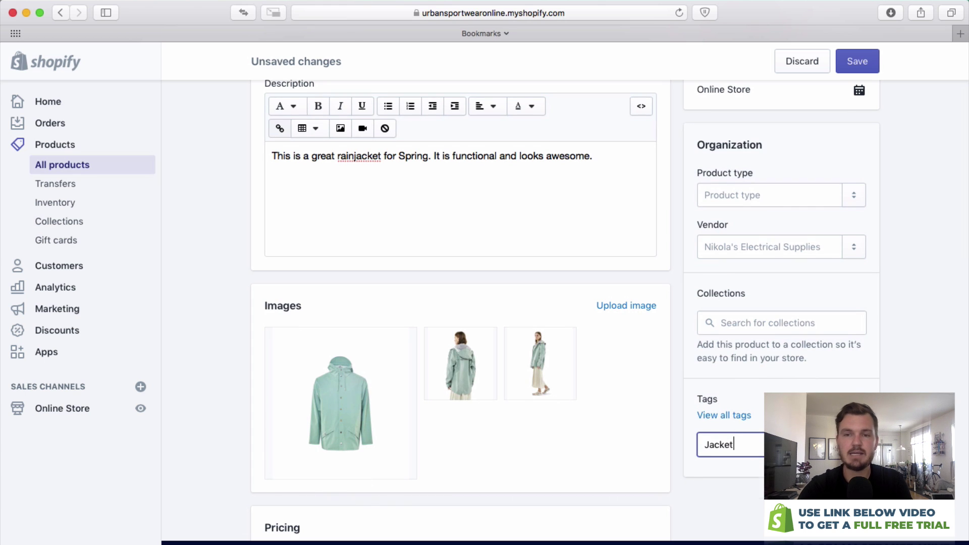
key(Return)
text(Green)
key(Return)
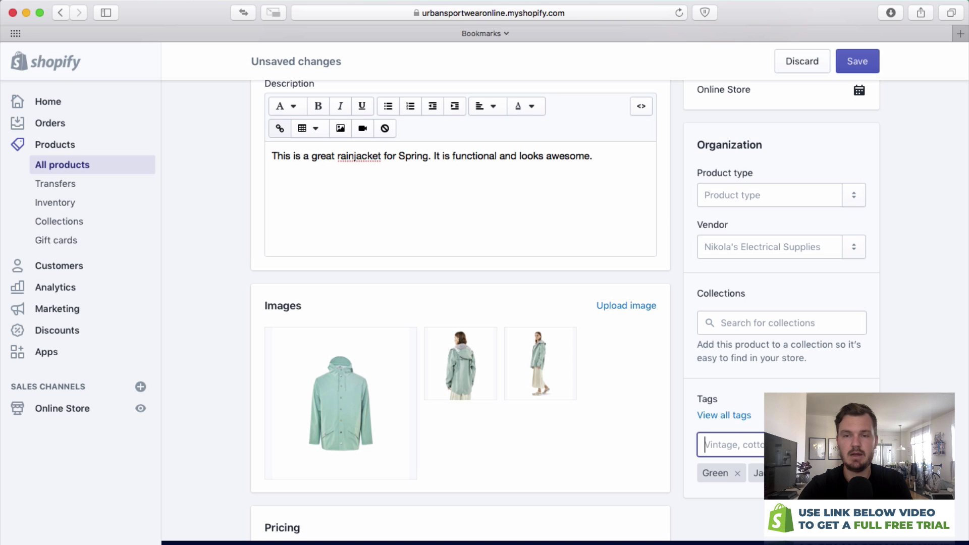
text(Winter)
key(Return)
text(Spring)
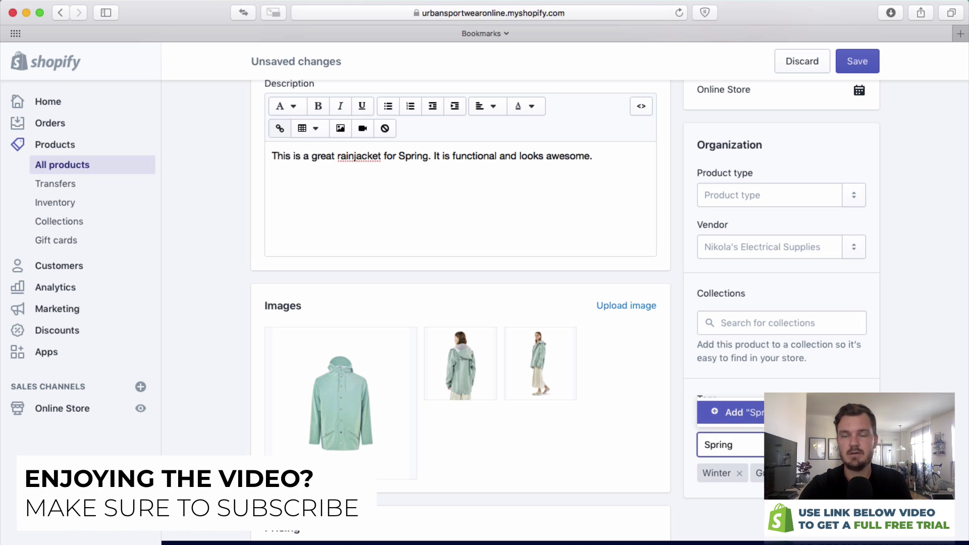
key(Return)
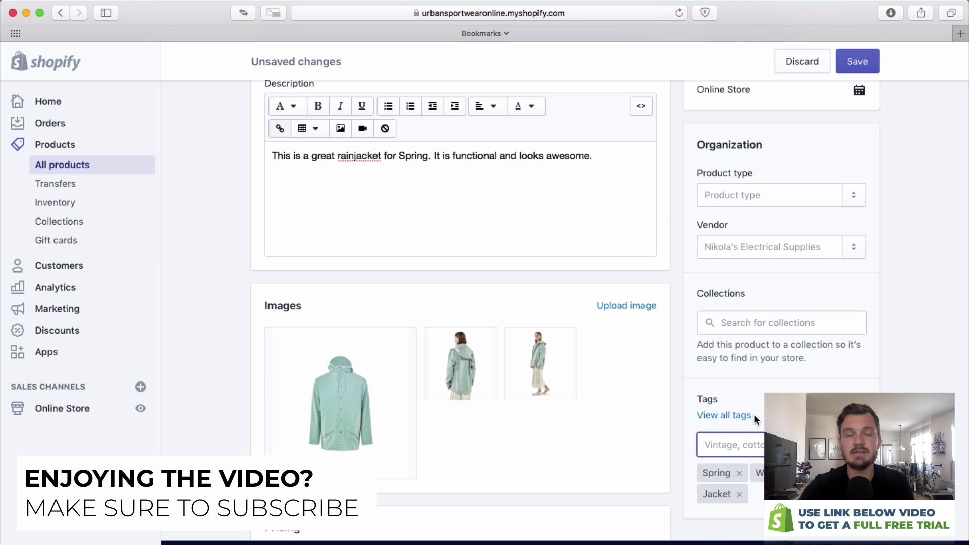
scroll(746, 356, up, 2)
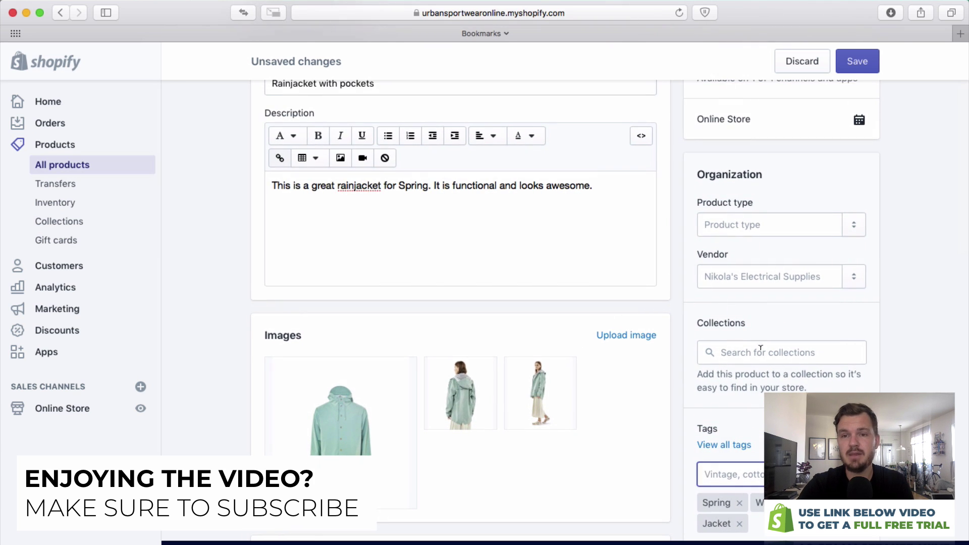
scroll(746, 357, up, 5)
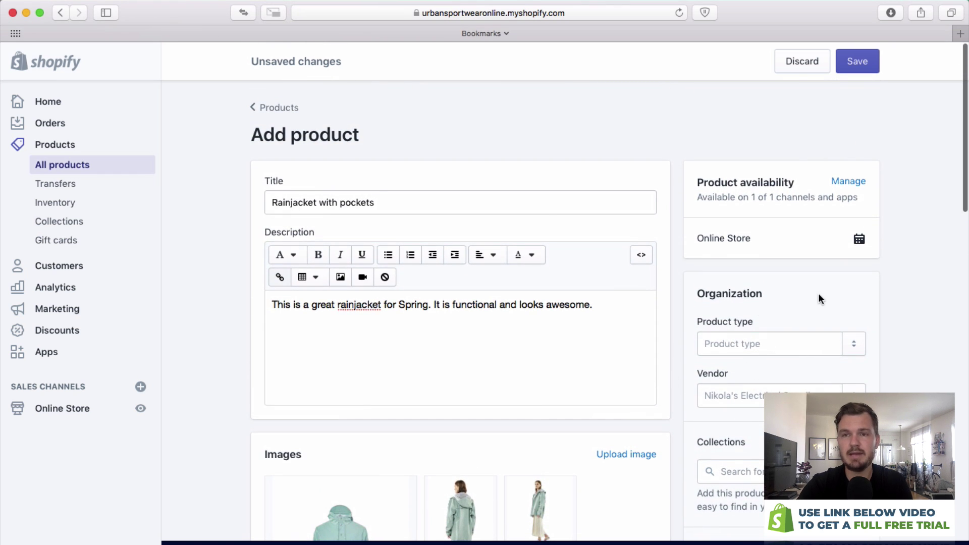
click(853, 70)
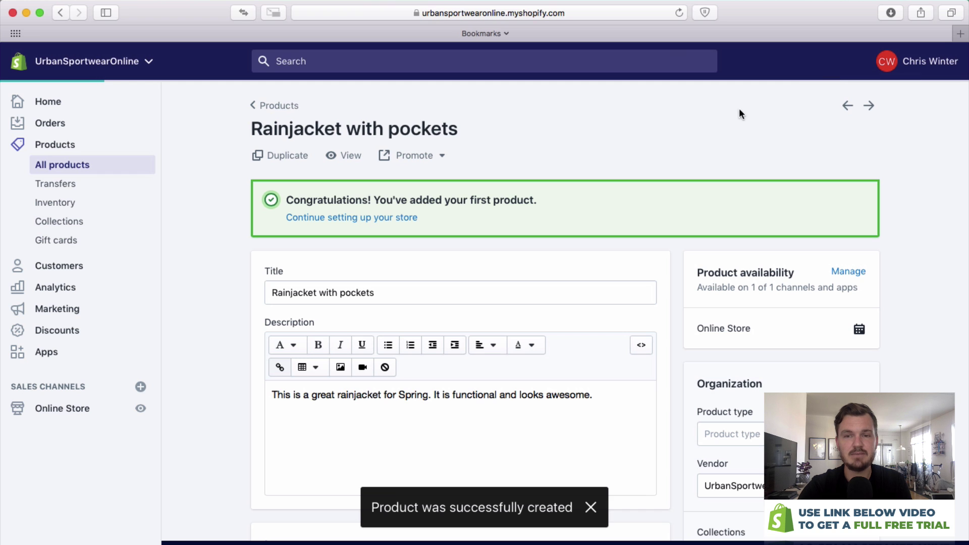
scroll(681, 127, down, 4)
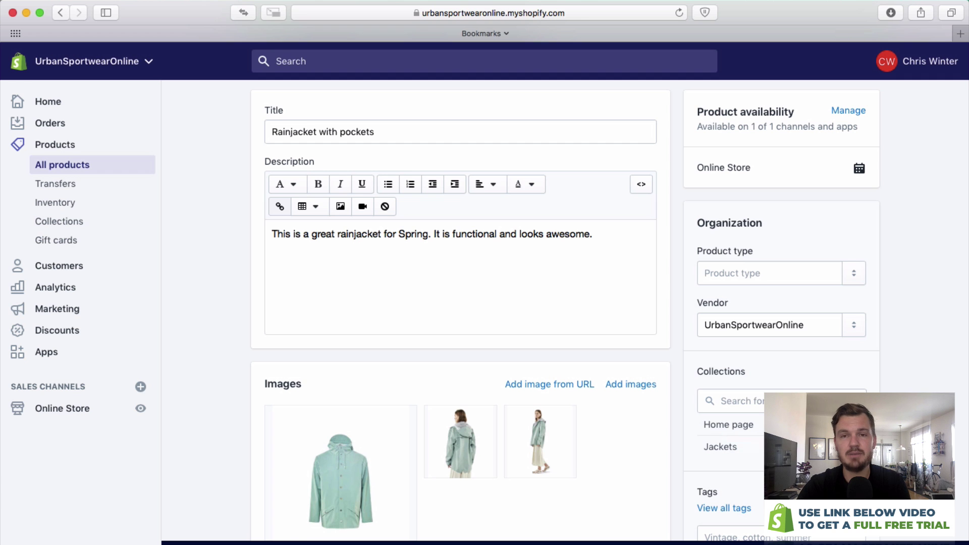
scroll(838, 341, down, 5)
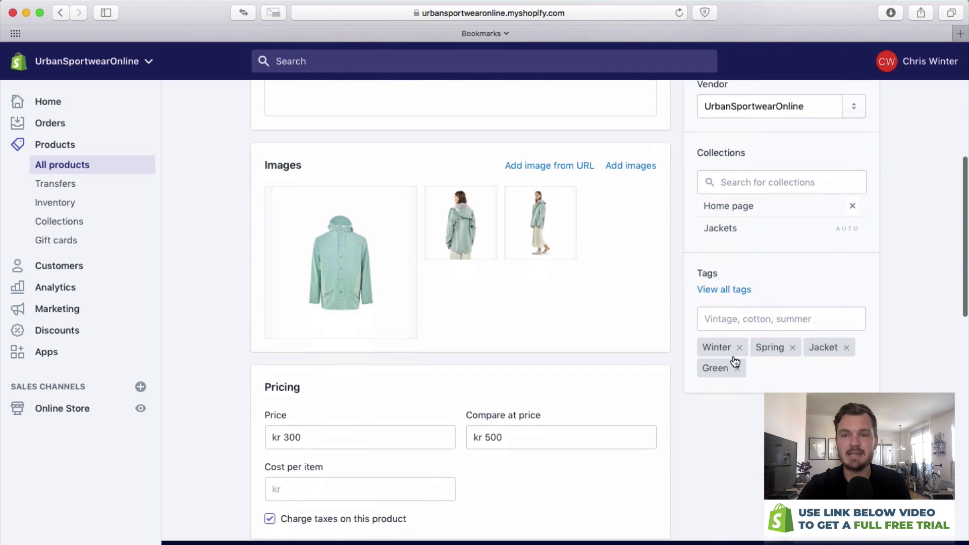
scroll(882, 374, up, 10)
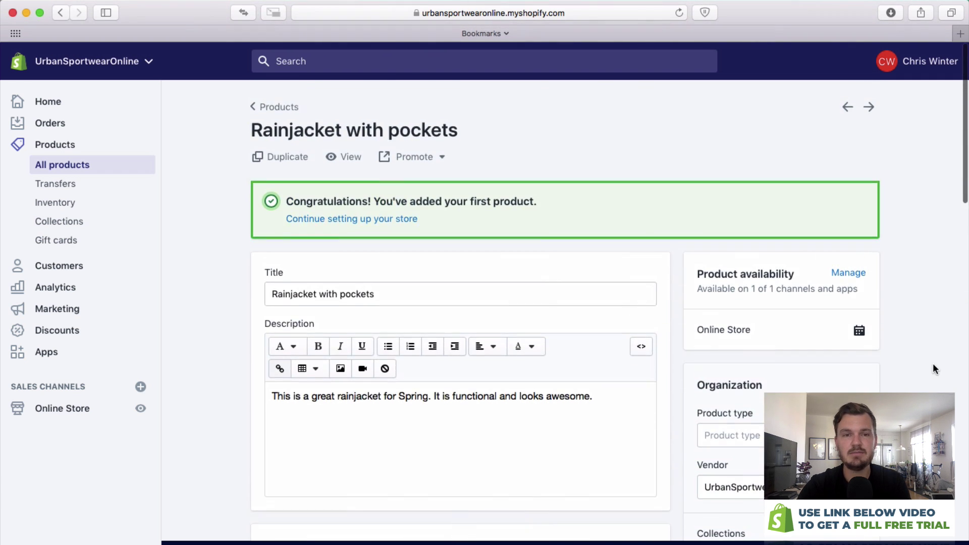
scroll(549, 224, down, 1)
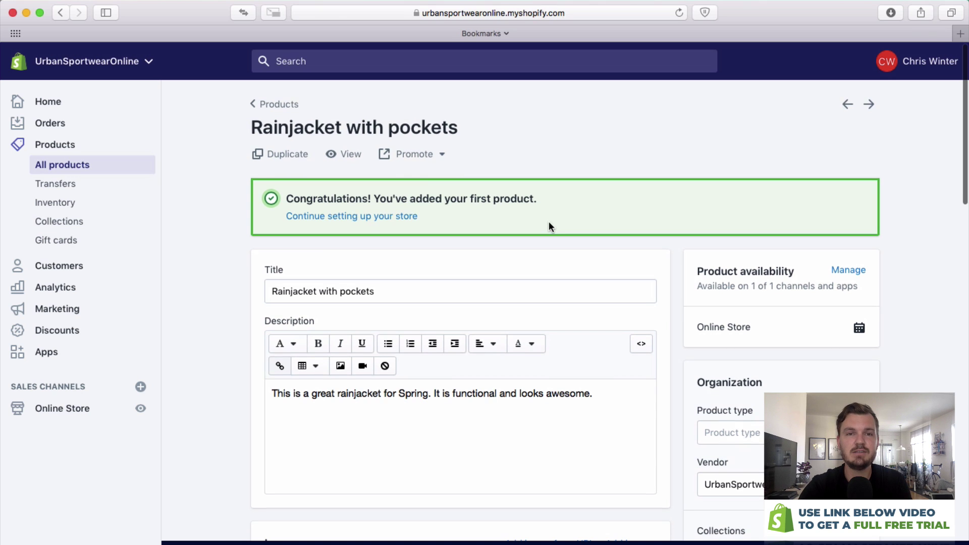
View the rainjacket's storefront page, checking its title, 300 KR sale price and description.
click(352, 154)
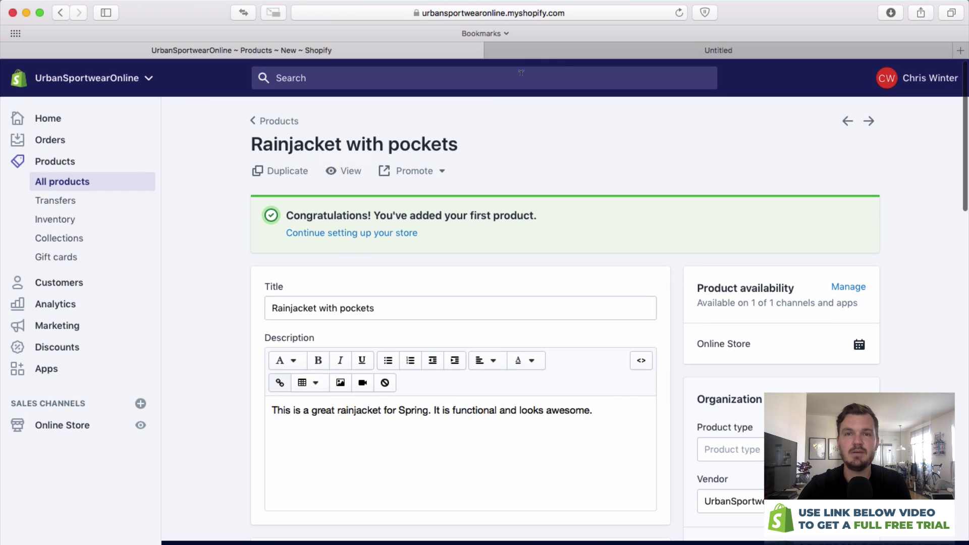
click(578, 47)
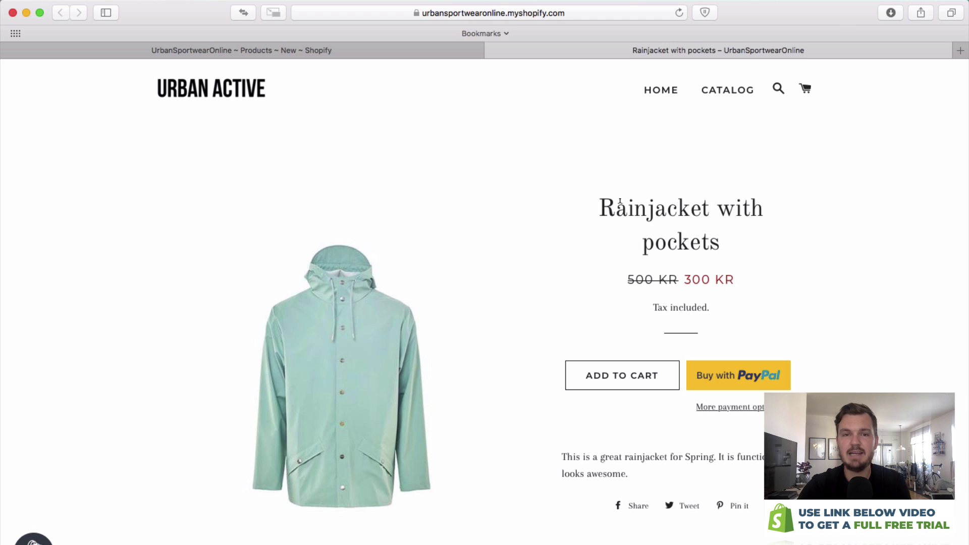
drag(593, 197, 737, 252)
click(756, 246)
drag(612, 280, 729, 278)
click(742, 282)
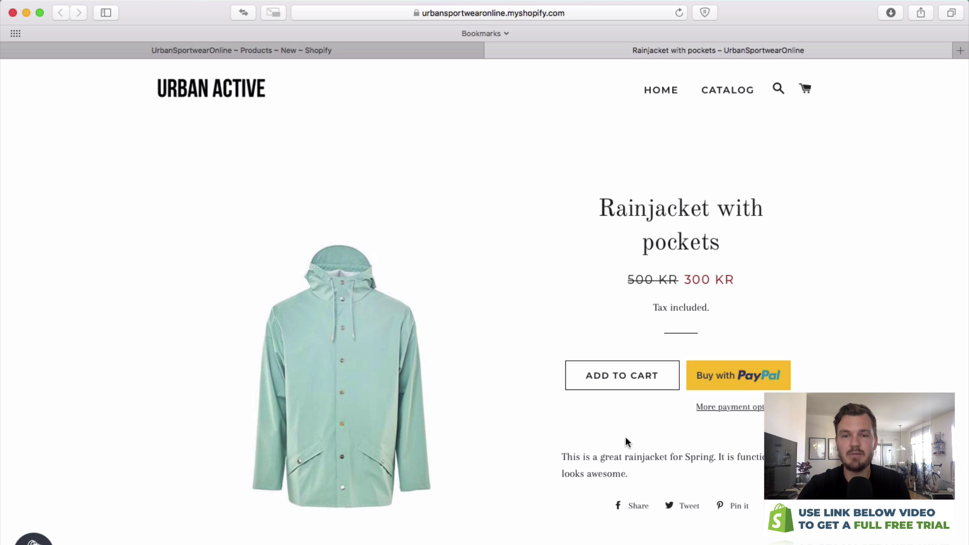
drag(610, 463, 558, 456)
click(577, 451)
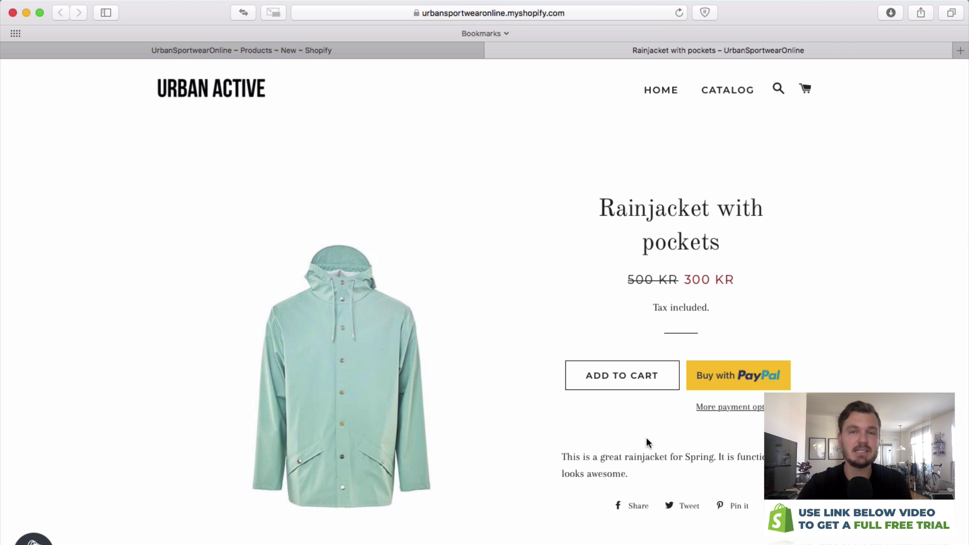
Add two rainjackets to the cart for a 600 KR total, then return to the admin.
scroll(646, 439, down, 1)
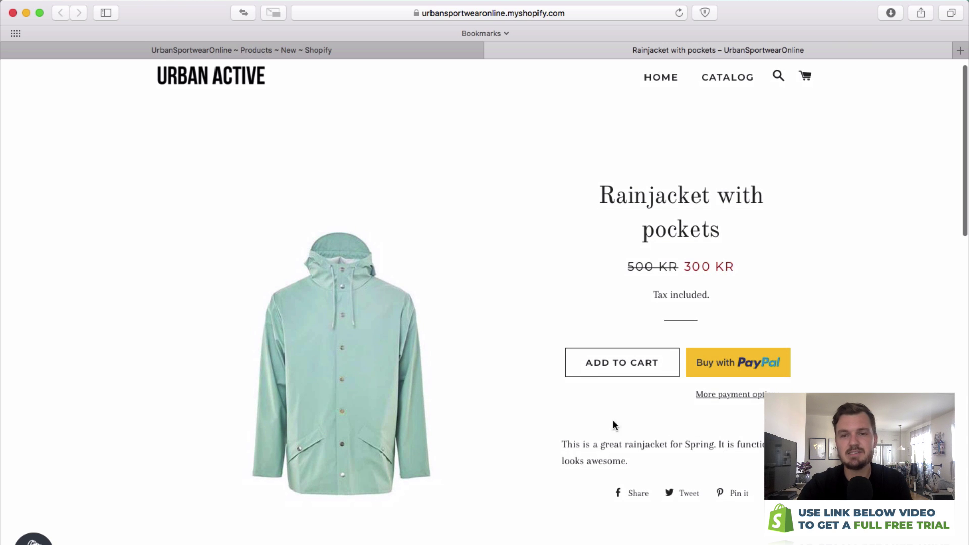
scroll(581, 409, down, 5)
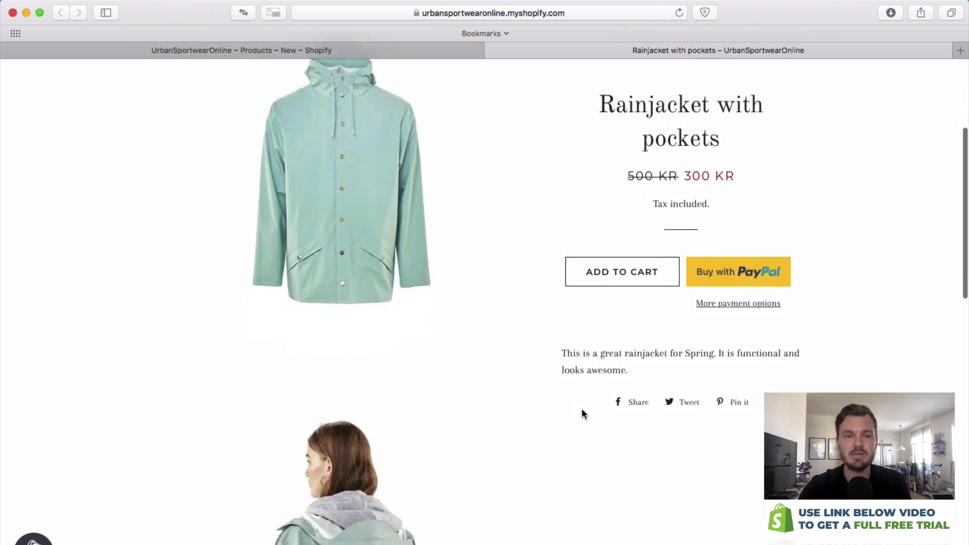
scroll(581, 413, down, 5)
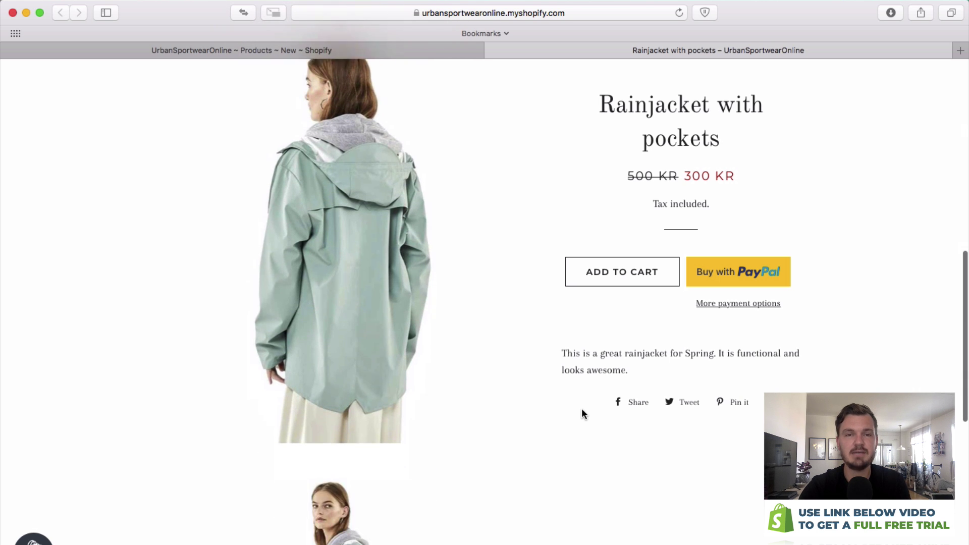
scroll(581, 413, up, 6)
scroll(582, 413, up, 8)
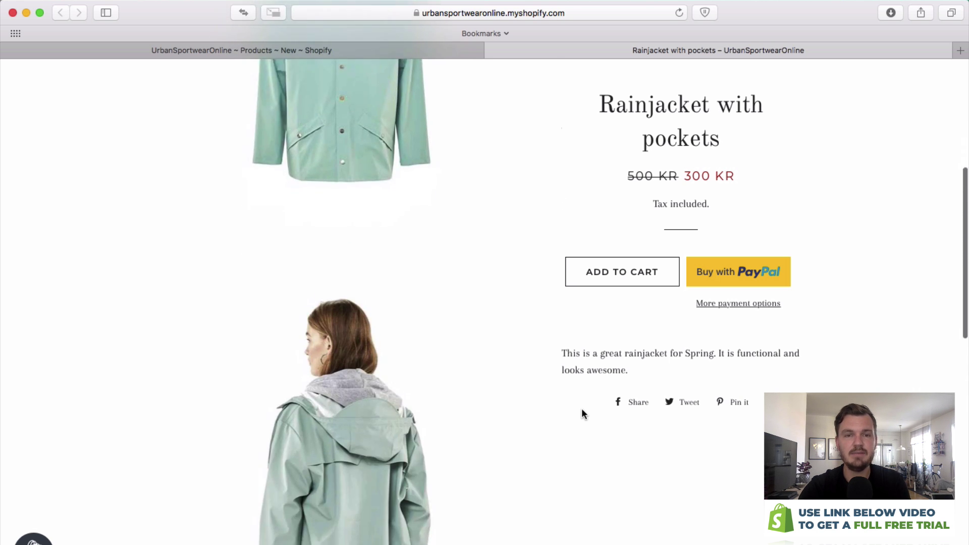
scroll(582, 413, down, 10)
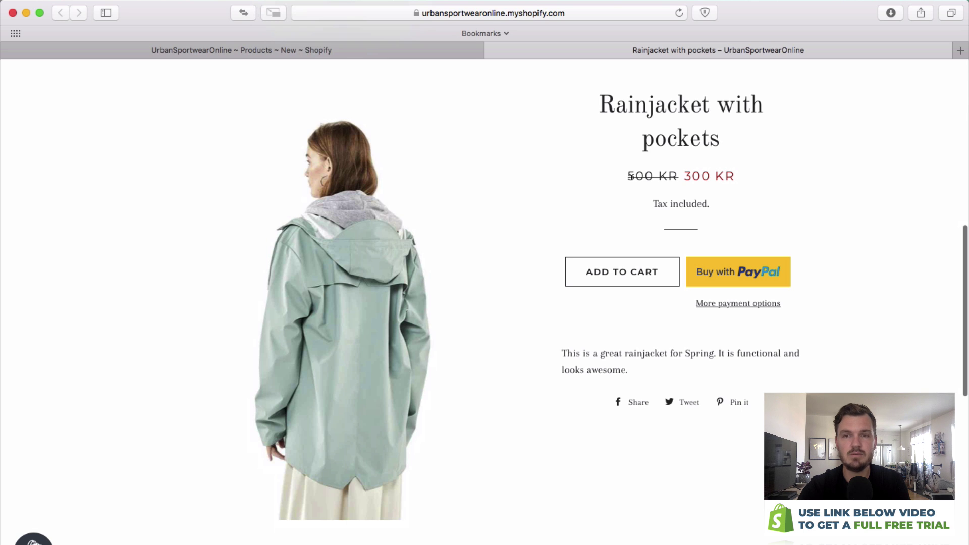
scroll(271, 272, down, 8)
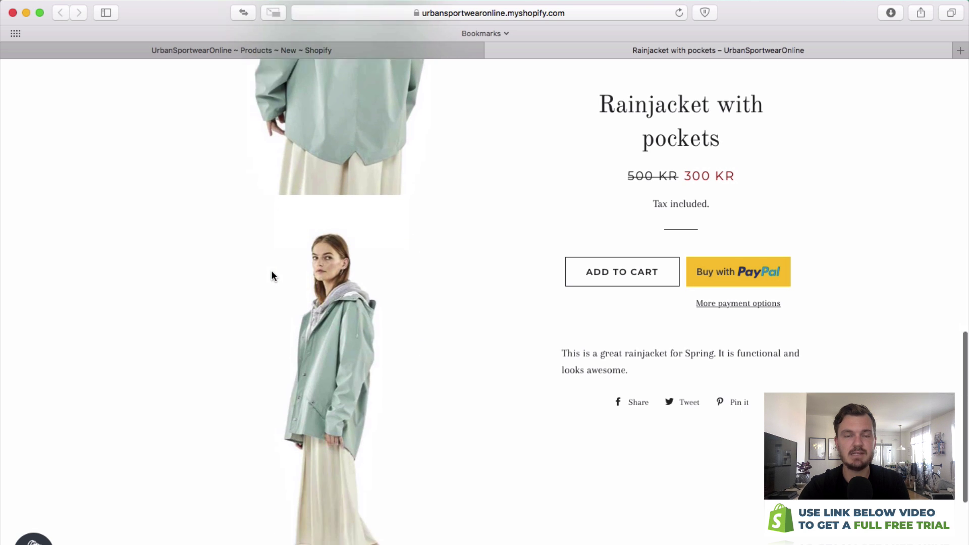
scroll(271, 273, up, 15)
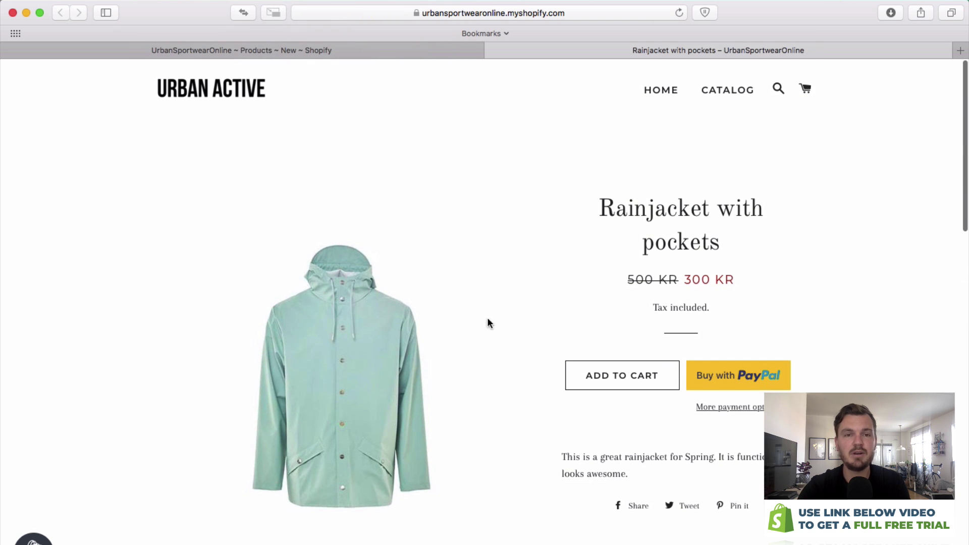
click(623, 386)
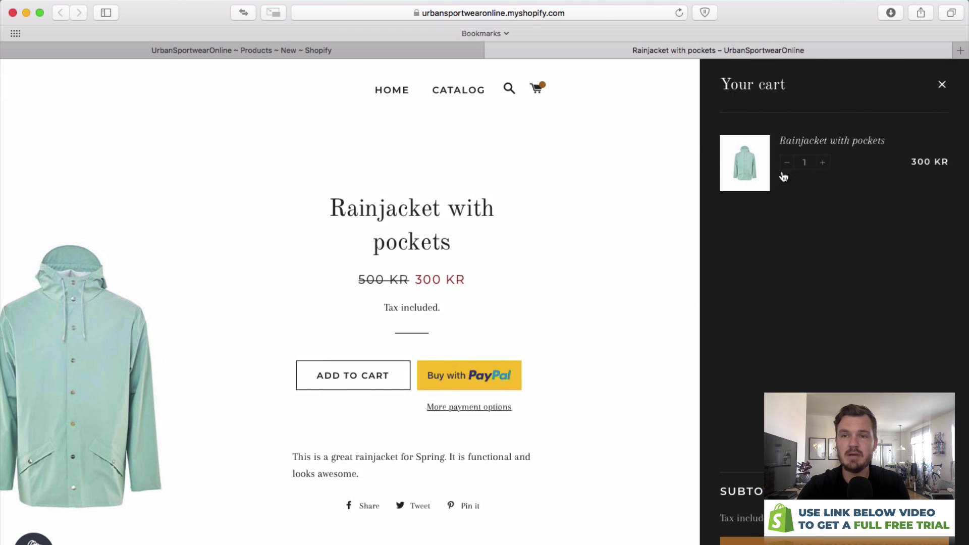
click(823, 162)
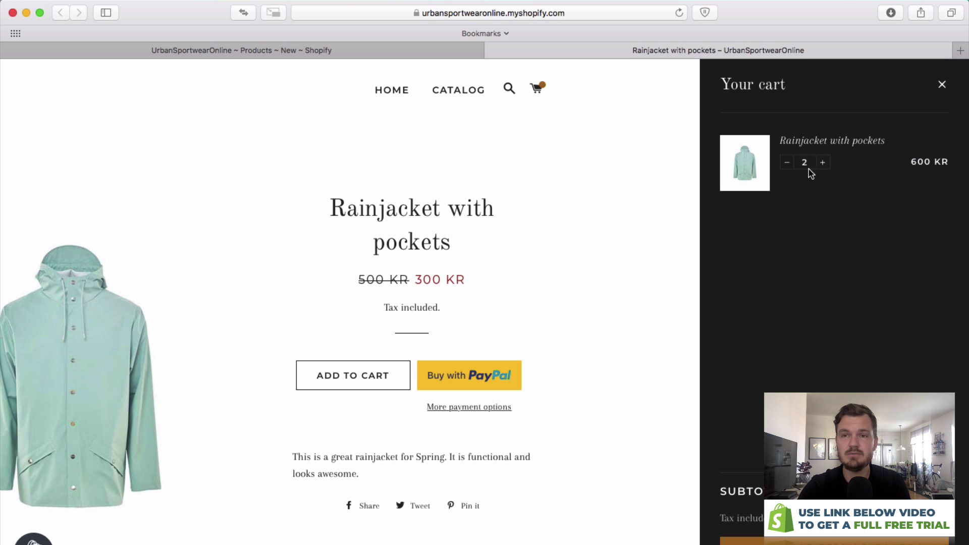
drag(911, 161, 949, 162)
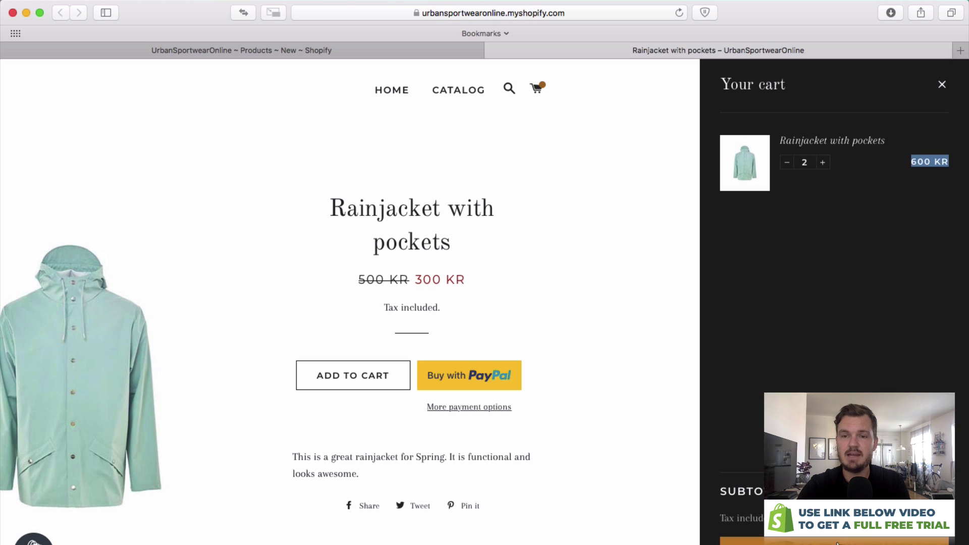
click(793, 388)
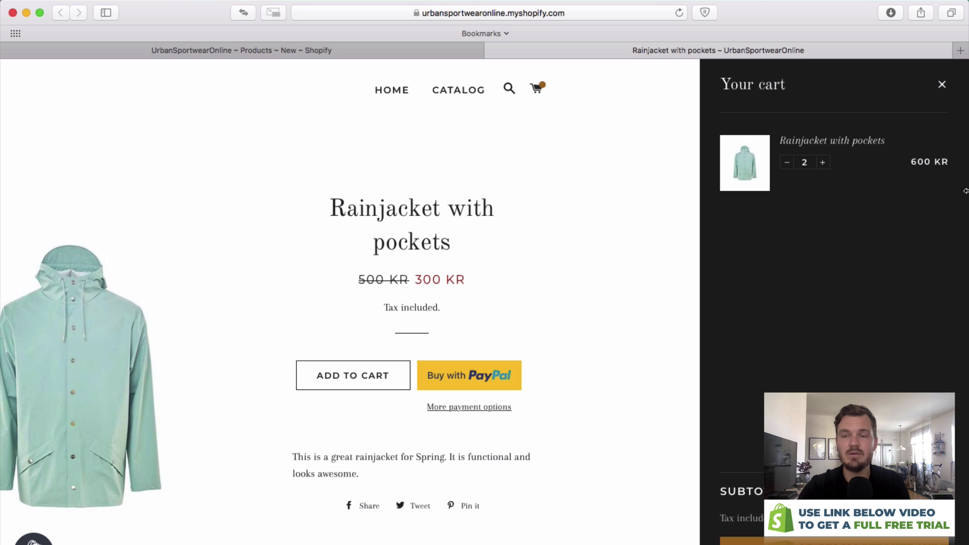
click(942, 85)
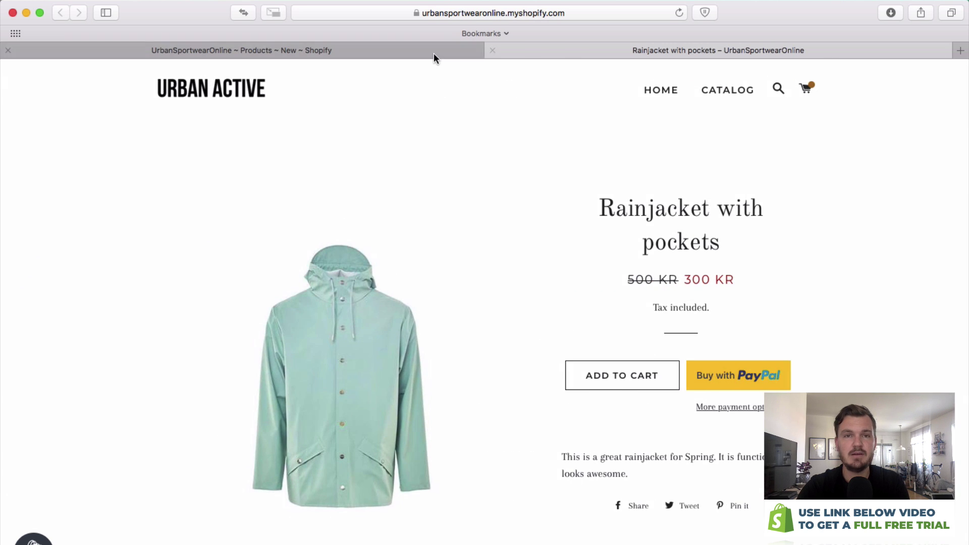
click(437, 50)
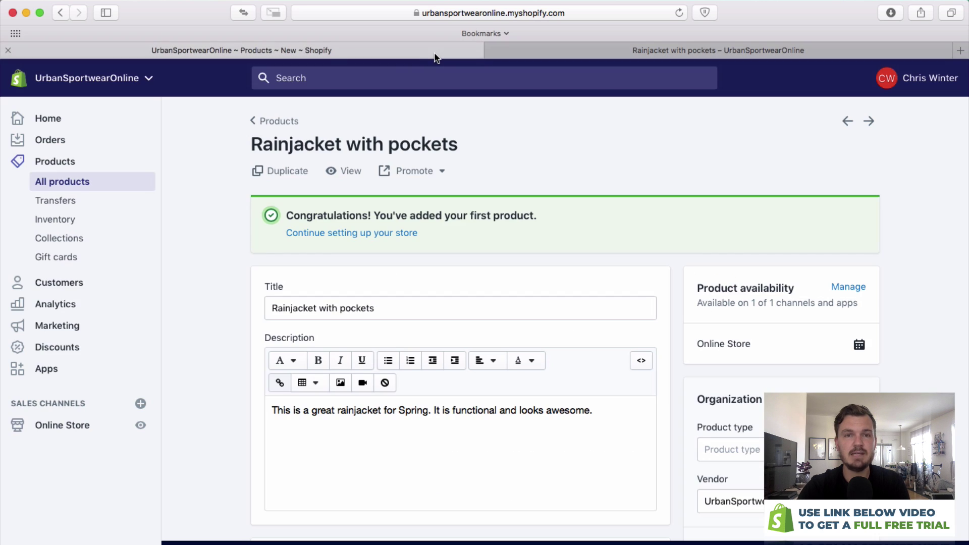
Start a new product from the Products list, leaving the image empty.
click(278, 124)
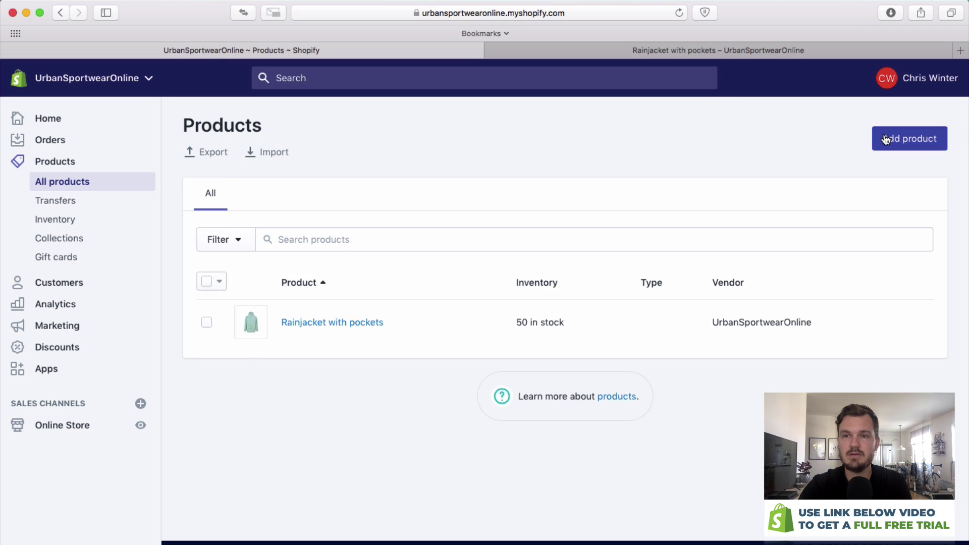
click(886, 140)
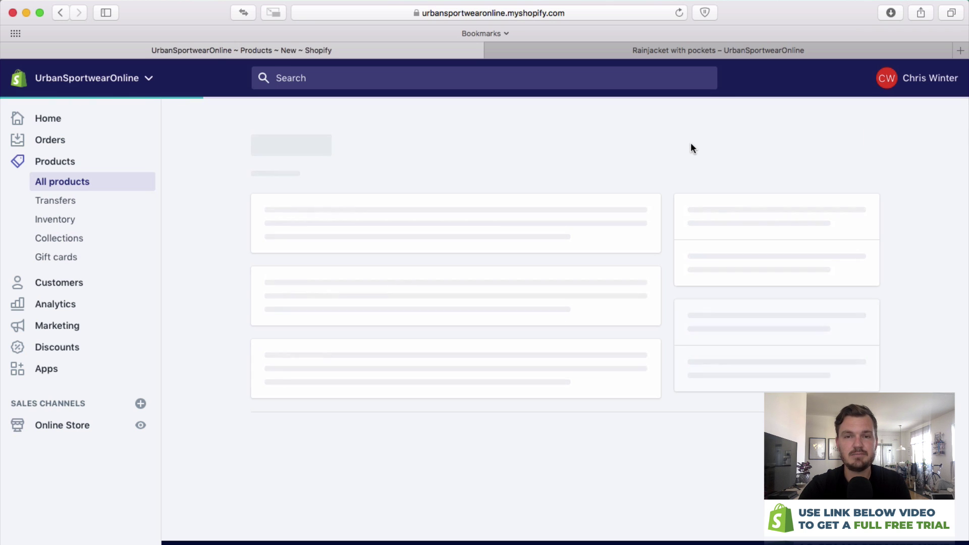
click(651, 470)
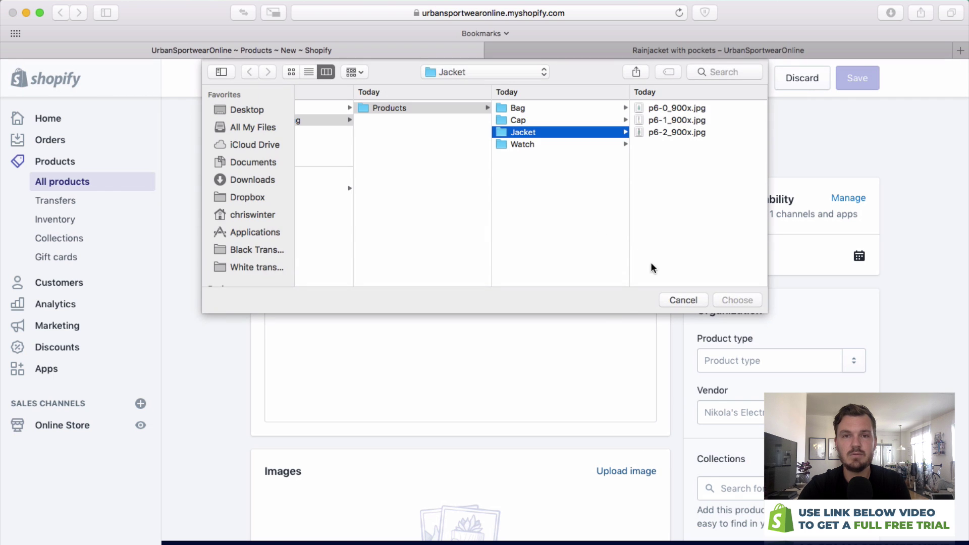
click(683, 301)
Title the product 'Travel Bag' and begin its description 'This is a perfect bag for travel.'.
click(387, 212)
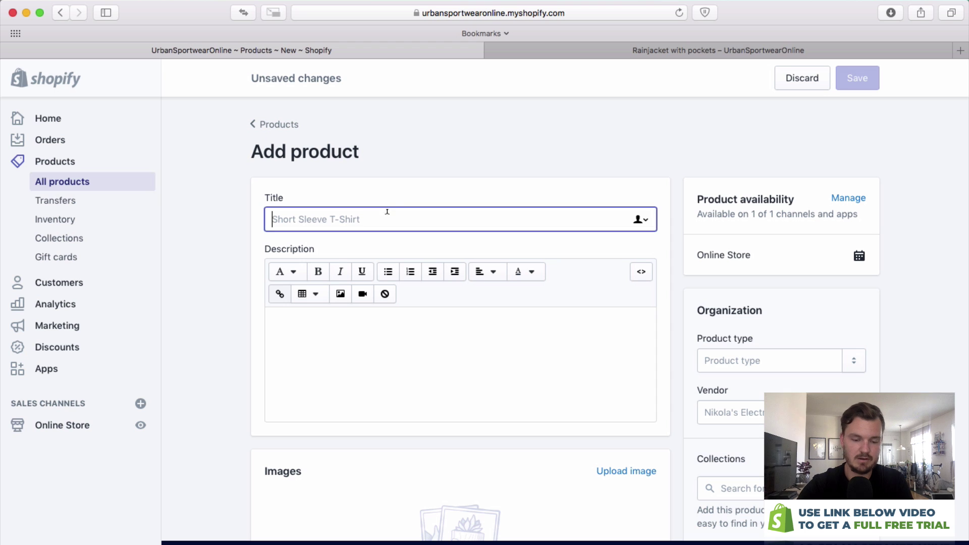
text(Travel Bag)
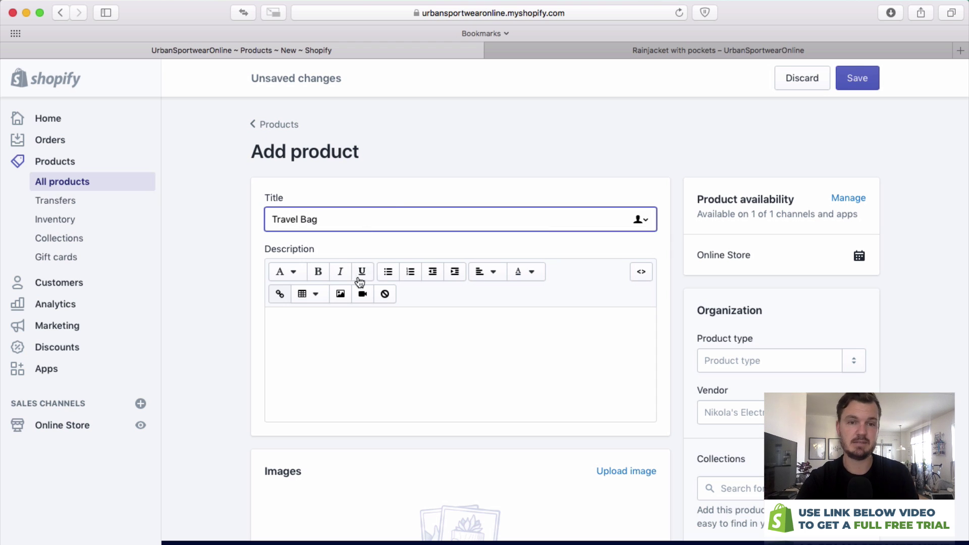
click(407, 337)
text(This is a)
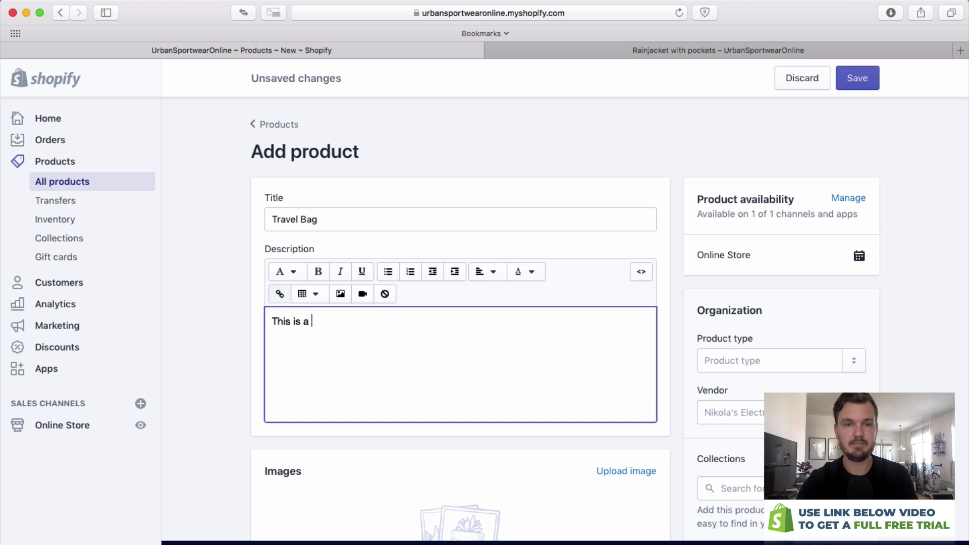
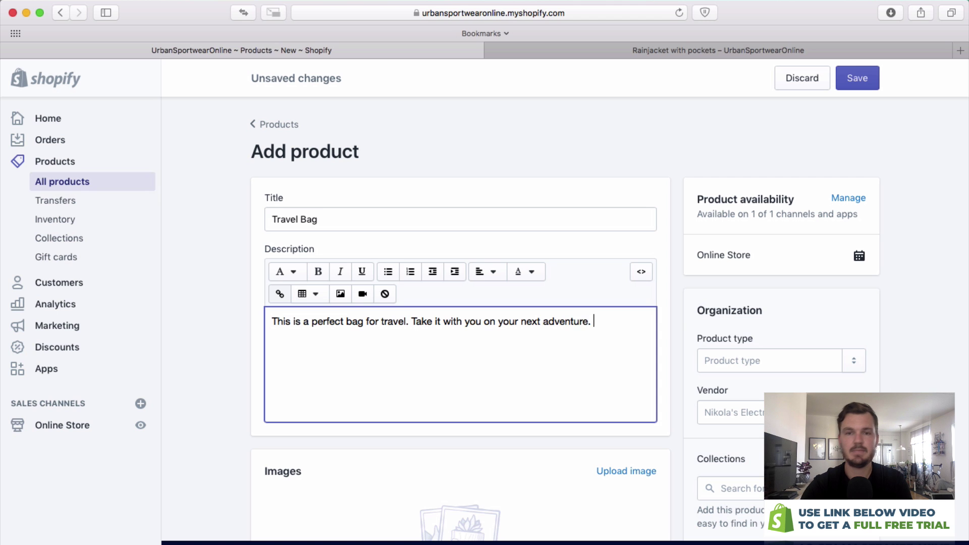
Upload all three bag JPGs from the Products > Bag folder as product images.
scroll(455, 349, down, 4)
click(620, 369)
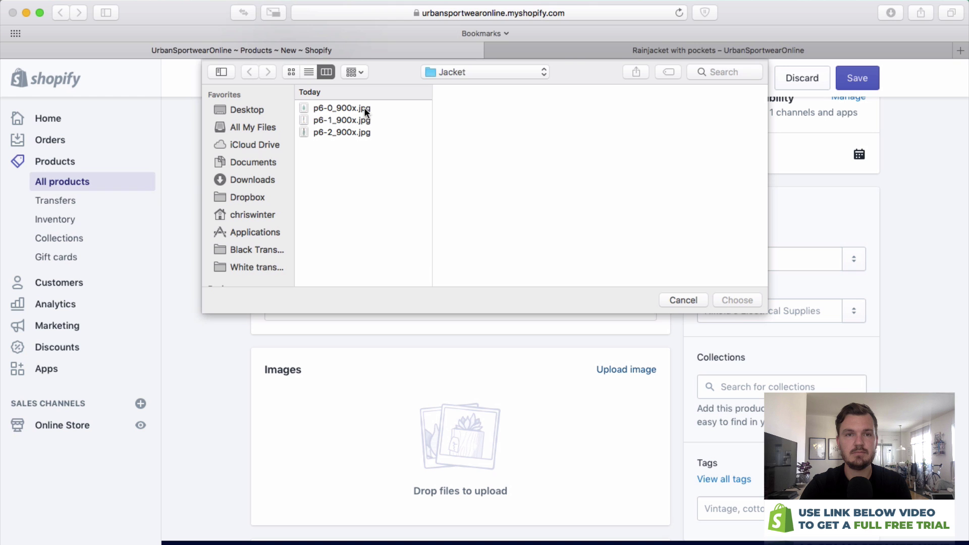
click(456, 74)
click(459, 86)
click(610, 108)
click(648, 108)
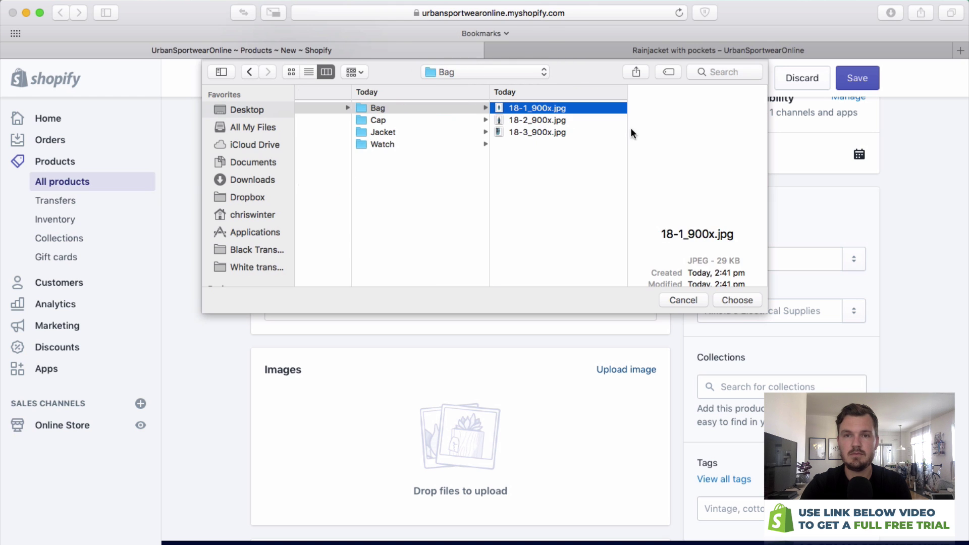
shift+click(565, 134)
key(Return)
Reorder the bag photos so the front view of the bag is the first image.
scroll(512, 401, down, 2)
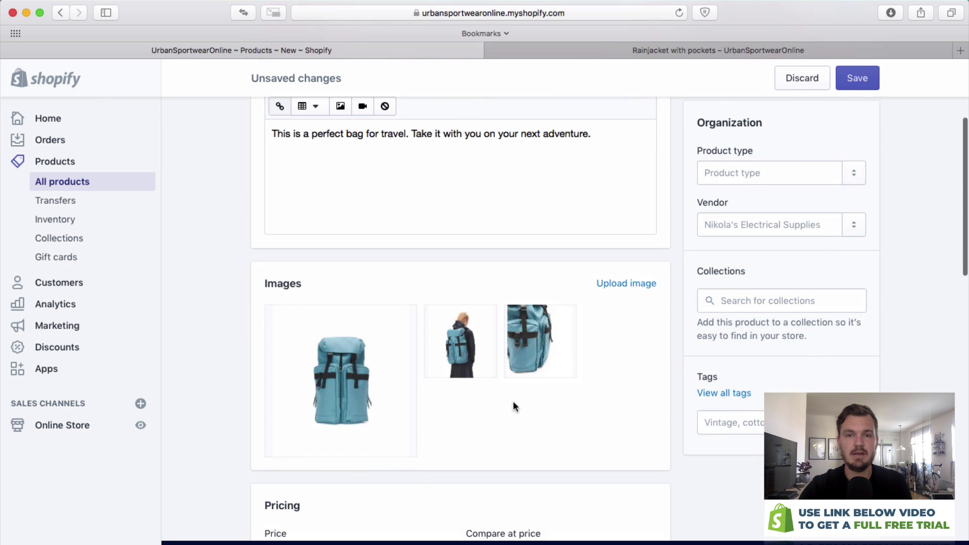
drag(534, 342, 355, 358)
drag(545, 333, 364, 348)
scroll(652, 352, down, 3)
Set the price to 100, compare-at price to 150, and stock quantity to 100.
click(358, 476)
key(BackSpace)
text(100)
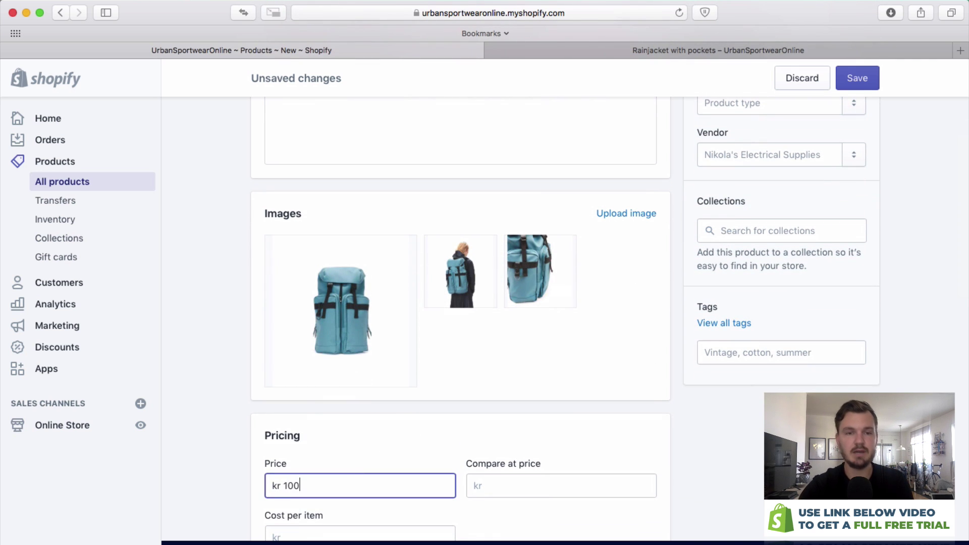
key(Tab)
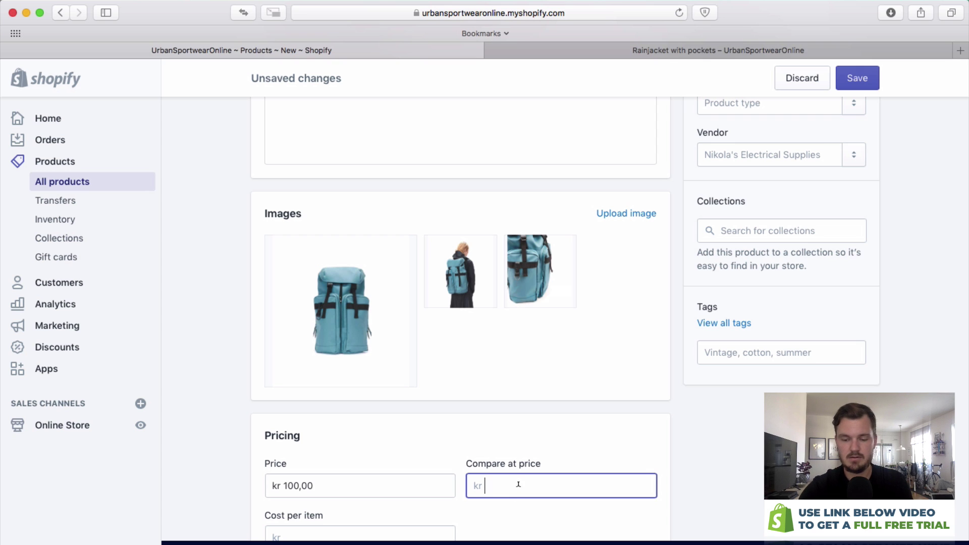
text(150)
scroll(550, 452, down, 5)
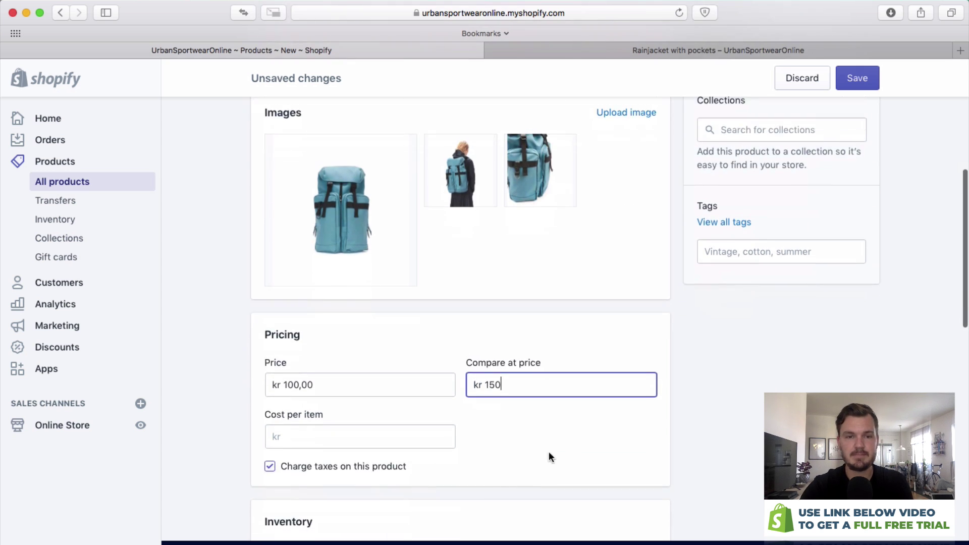
scroll(531, 425, up, 2)
click(475, 426)
text(100)
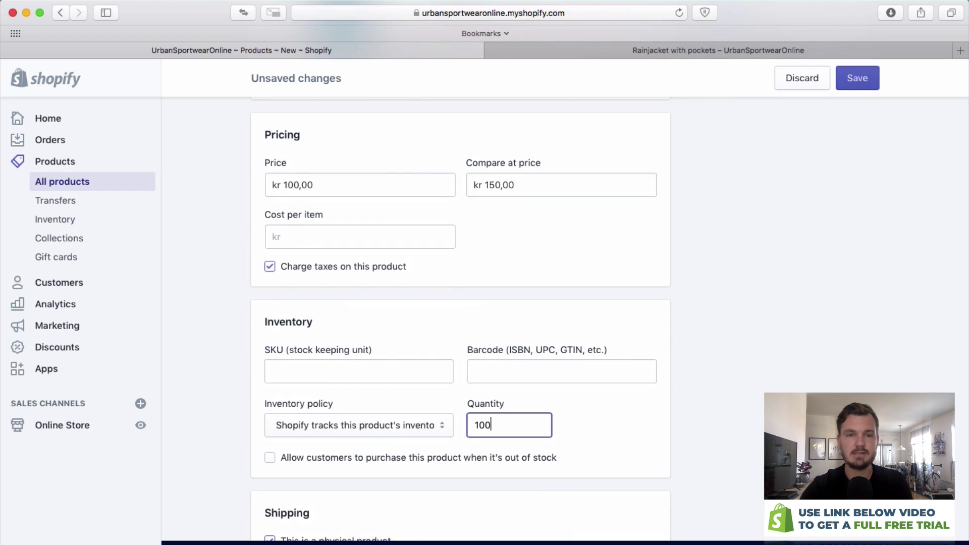
scroll(934, 314, up, 8)
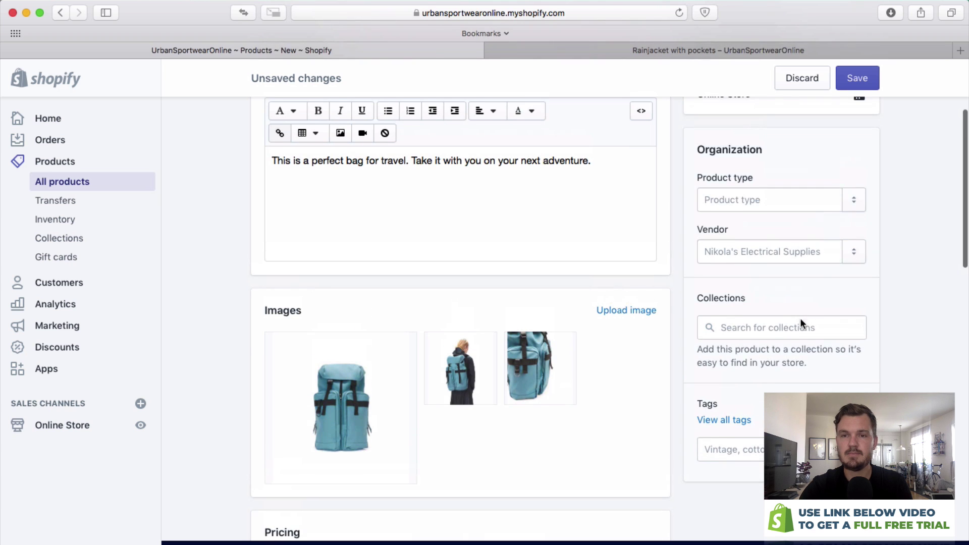
scroll(790, 353, up, 2)
Add the tags Bag, Satchel and Blue to the Travel Bag.
click(775, 385)
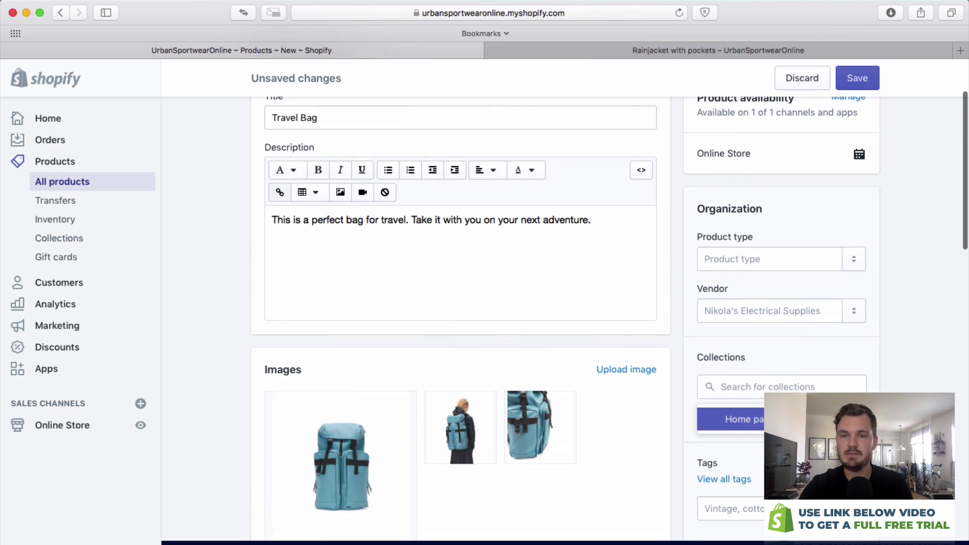
scroll(813, 324, up, 3)
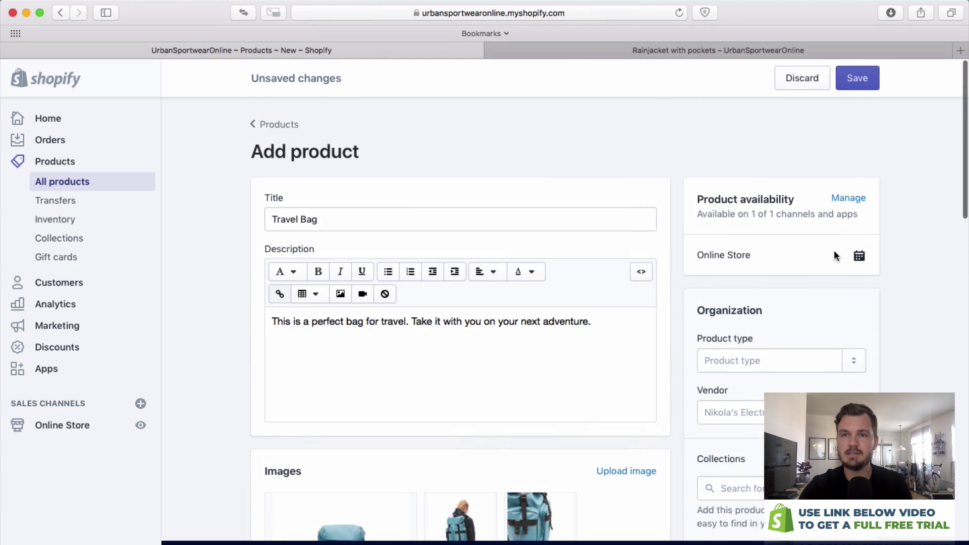
scroll(857, 160, down, 5)
click(760, 360)
text(Bag)
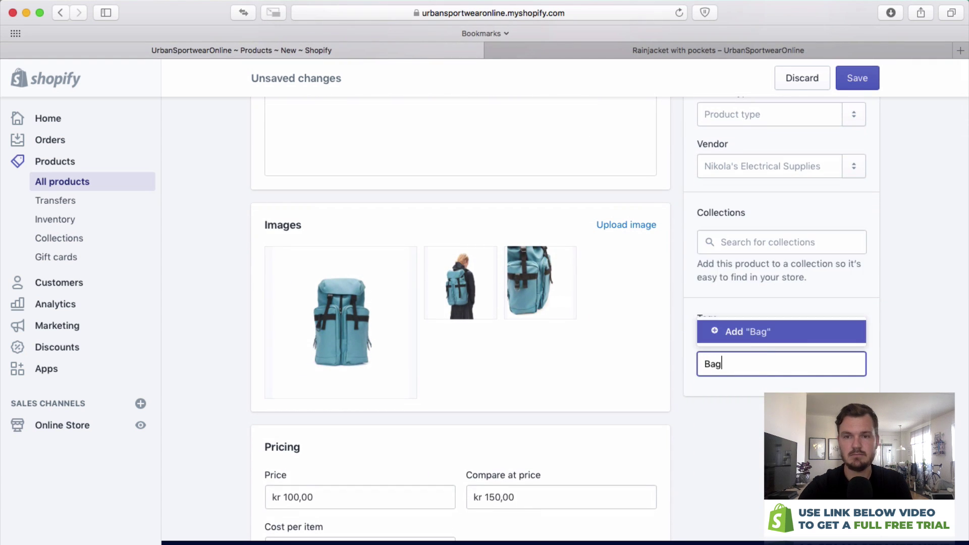
key(Return)
text(Satchel)
key(Return)
text(Blue)
key(Return)
scroll(902, 286, up, 5)
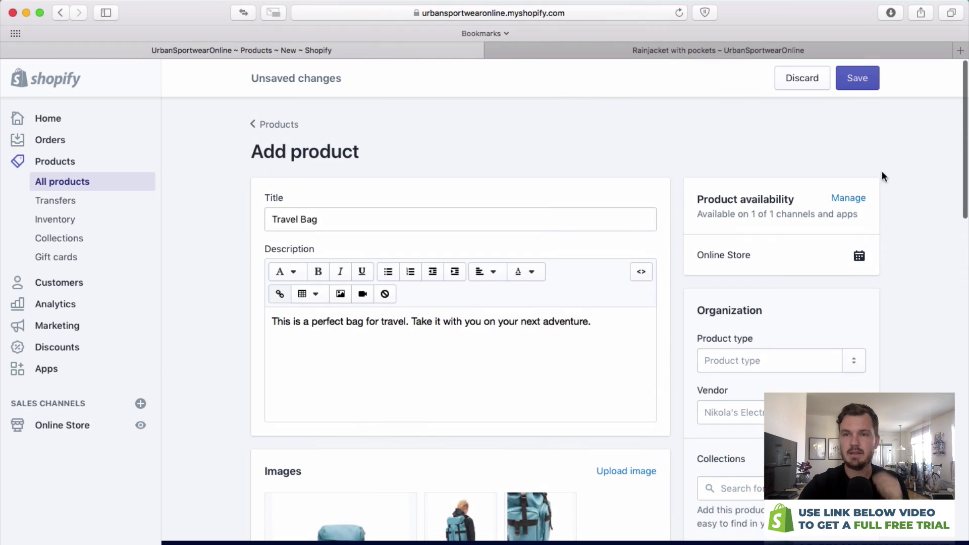
Save the new Travel Bag product.
click(861, 86)
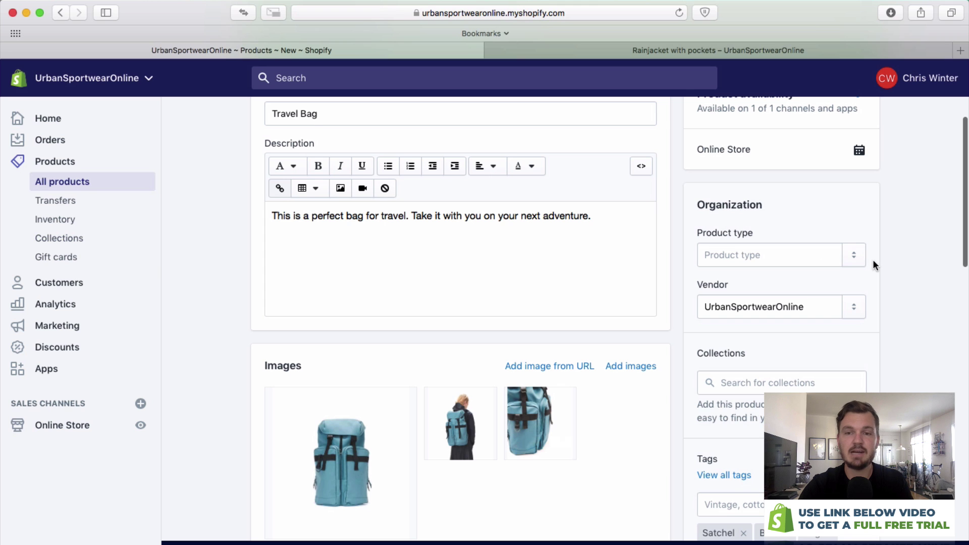
scroll(874, 262, up, 3)
scroll(858, 260, up, 3)
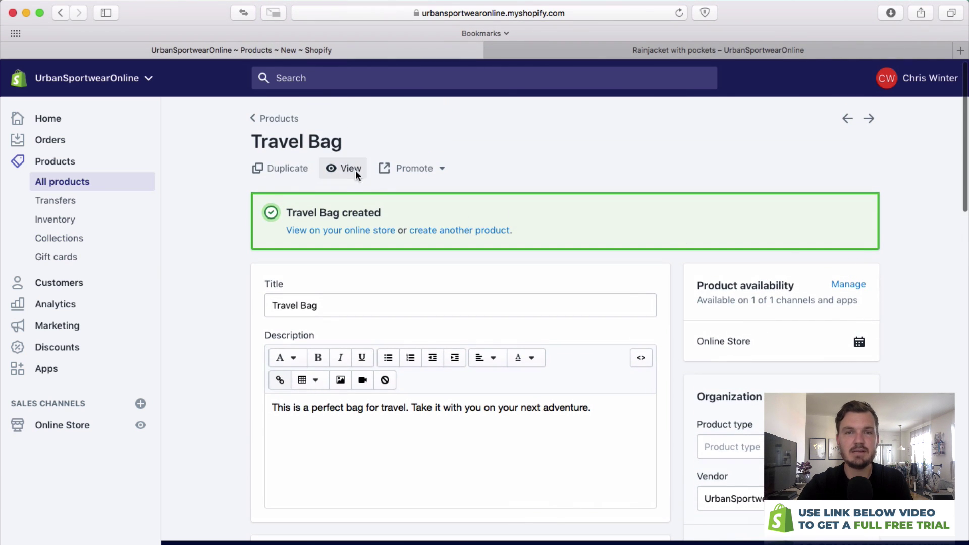
View the Travel Bag on the storefront, showing 150 KR struck through and 100 KR.
click(340, 168)
click(804, 49)
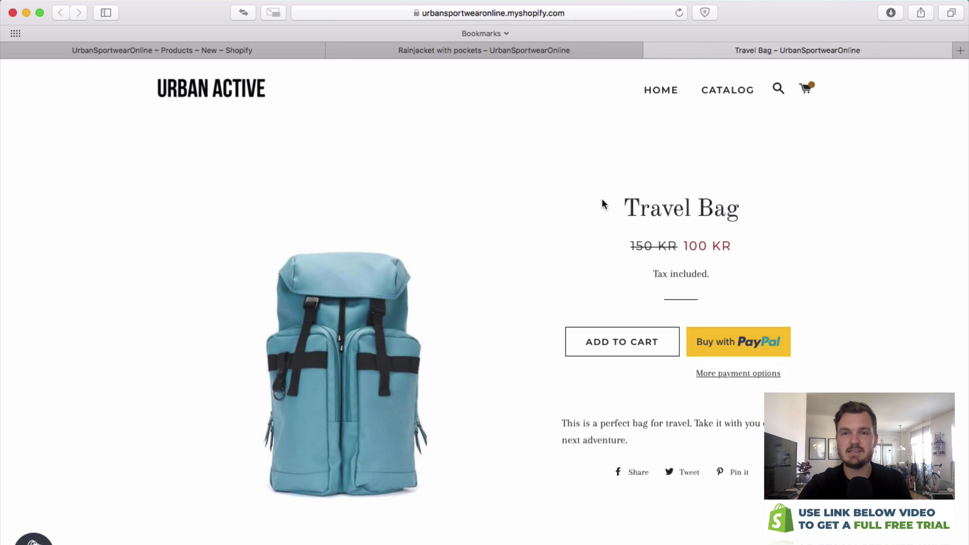
drag(613, 247, 709, 256)
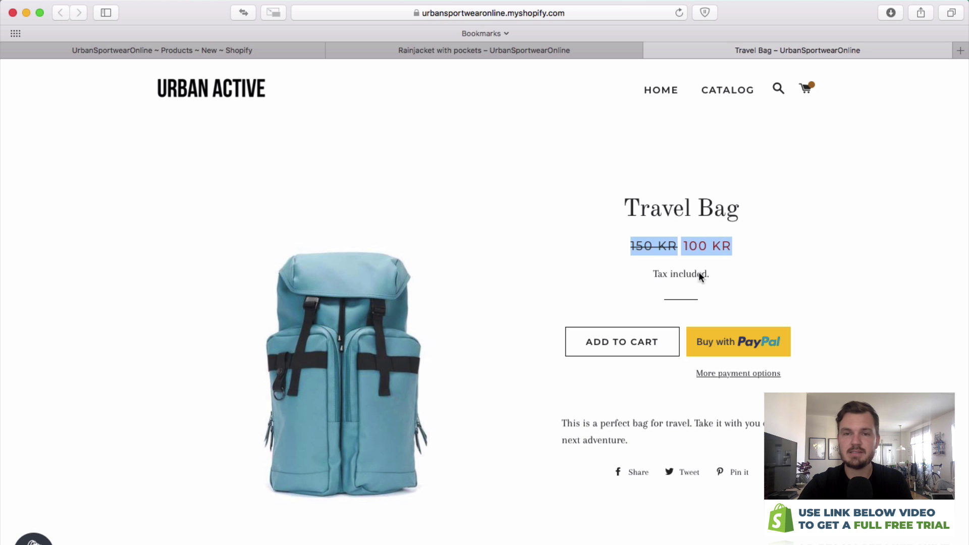
click(637, 391)
scroll(632, 390, down, 3)
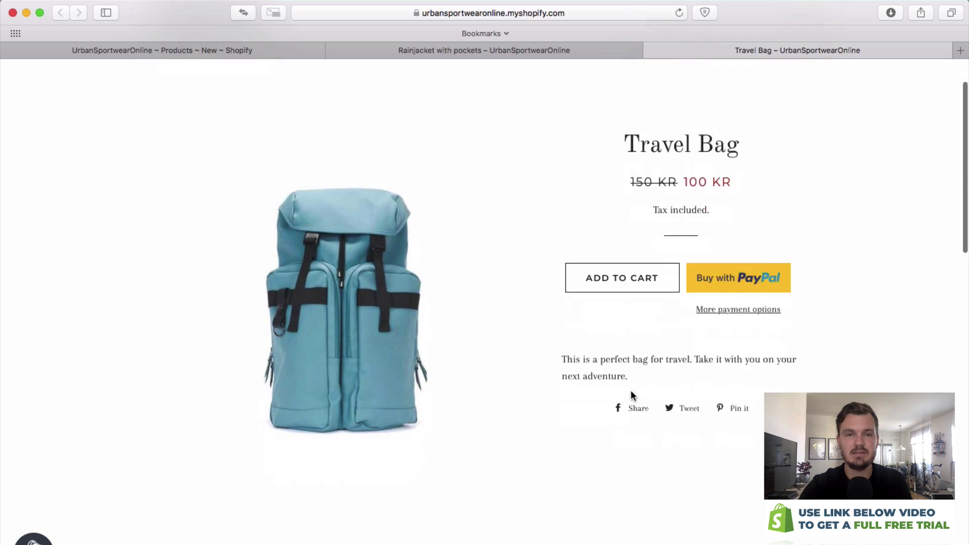
scroll(634, 389, down, 8)
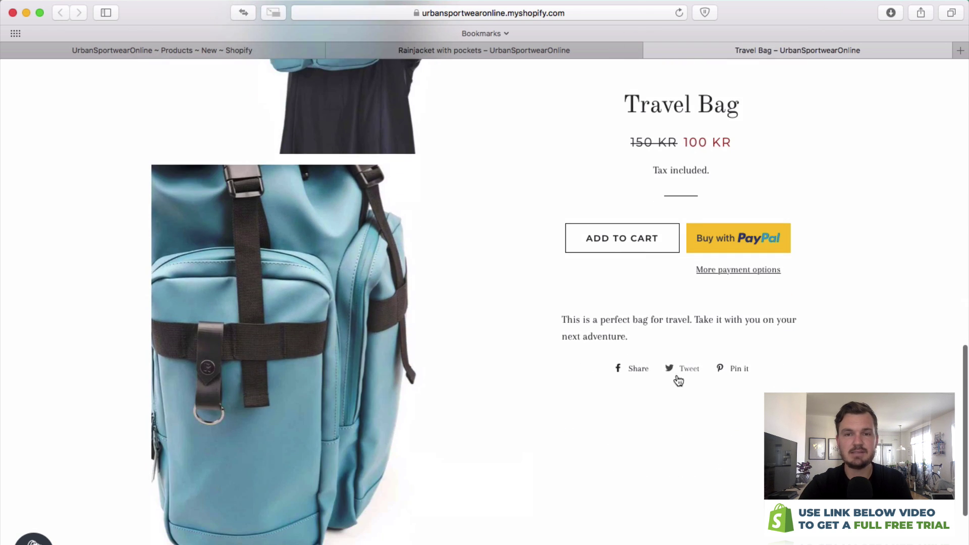
scroll(659, 375, up, 10)
Go to Online Store themes and customize the current Brooklyn theme.
click(261, 54)
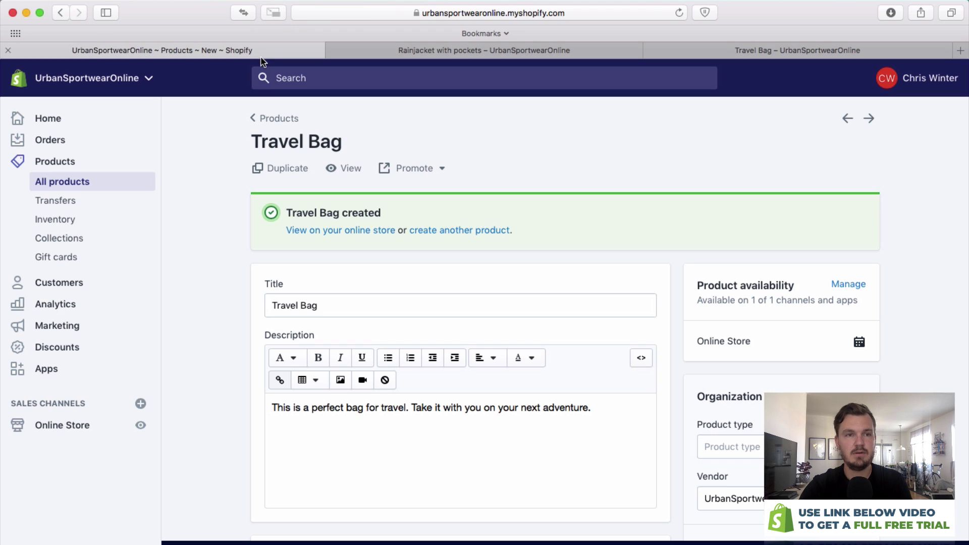
click(56, 425)
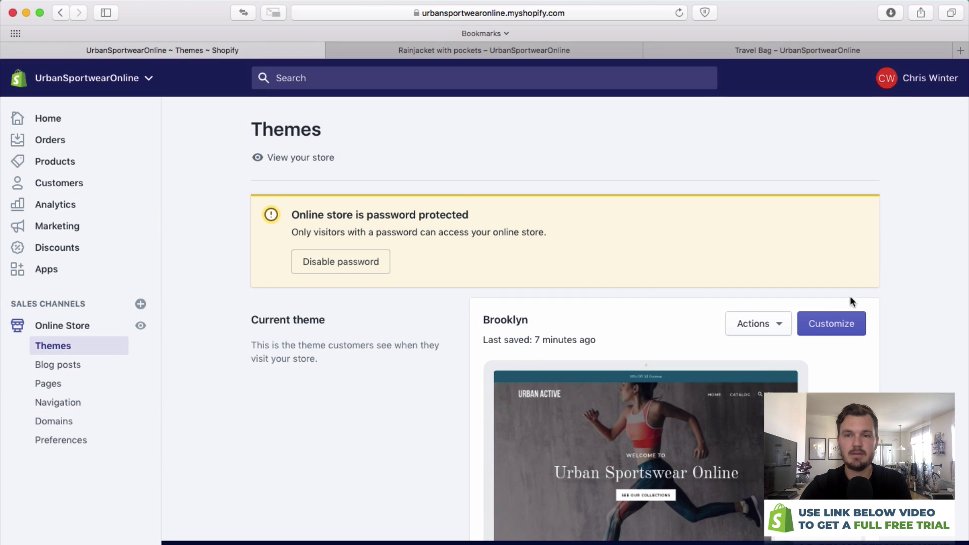
click(837, 326)
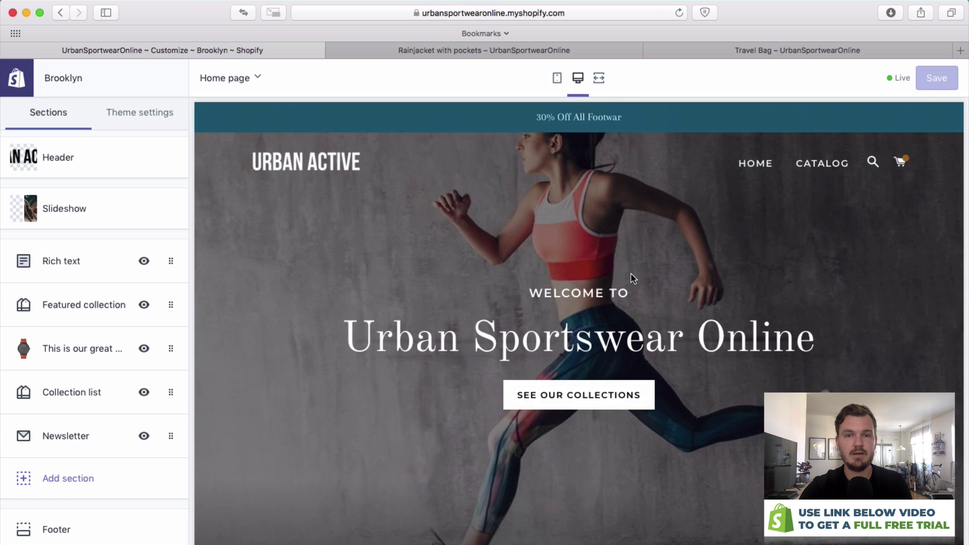
Remove the Featured collection and Collection list sections from the home page.
click(167, 303)
click(52, 388)
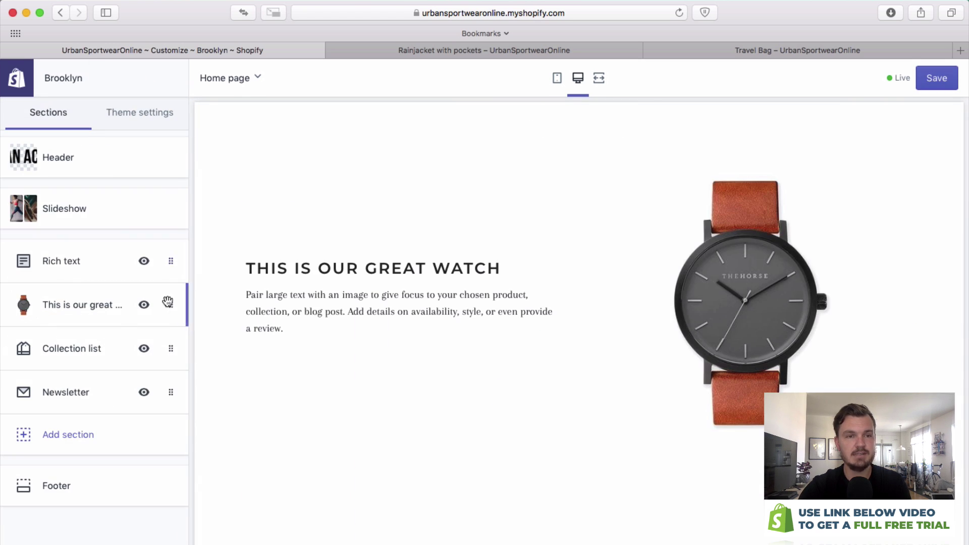
click(168, 348)
click(54, 434)
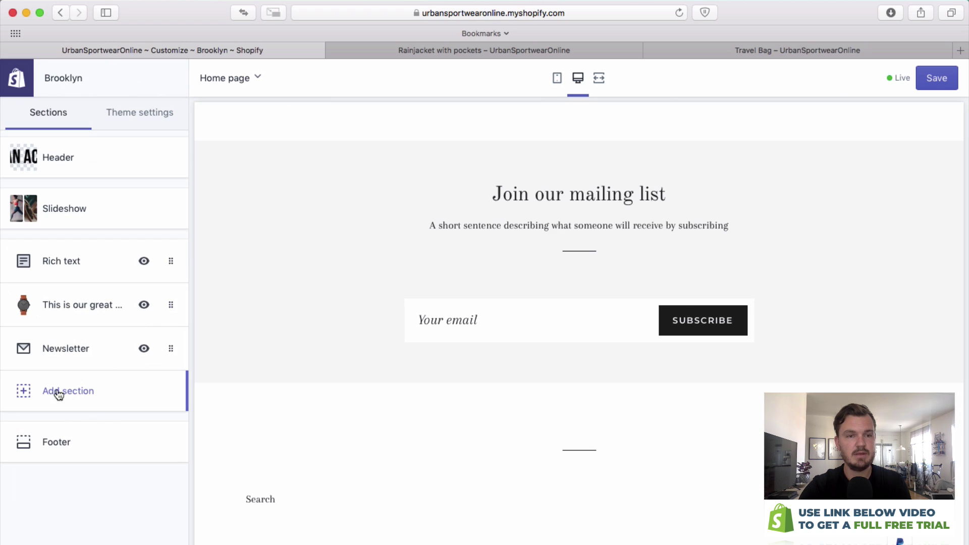
Add a Featured product section and set it to show the Travel Bag.
click(50, 397)
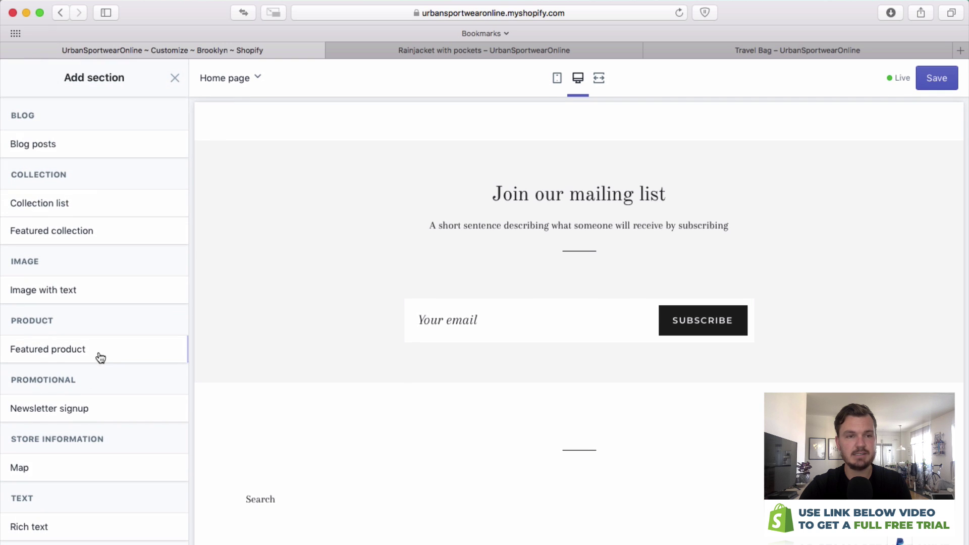
click(86, 353)
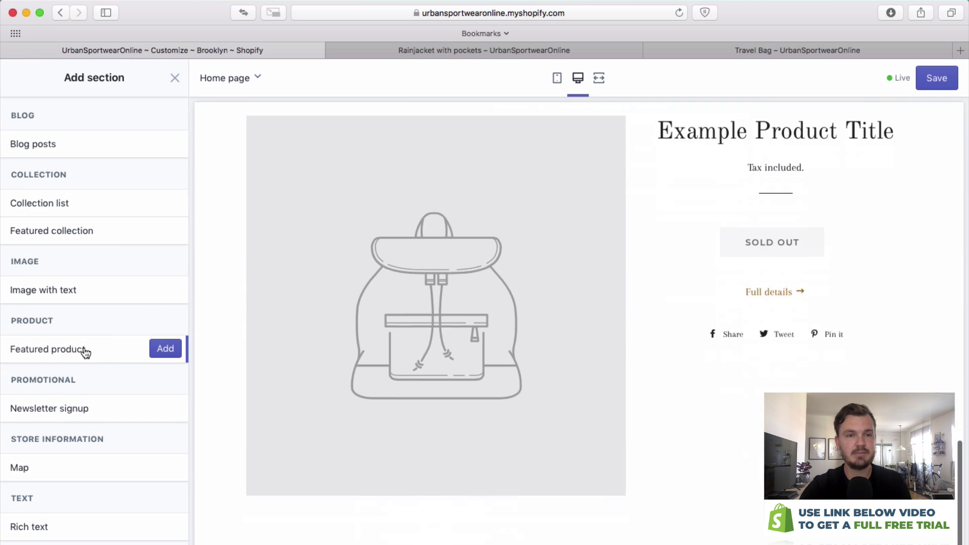
click(169, 349)
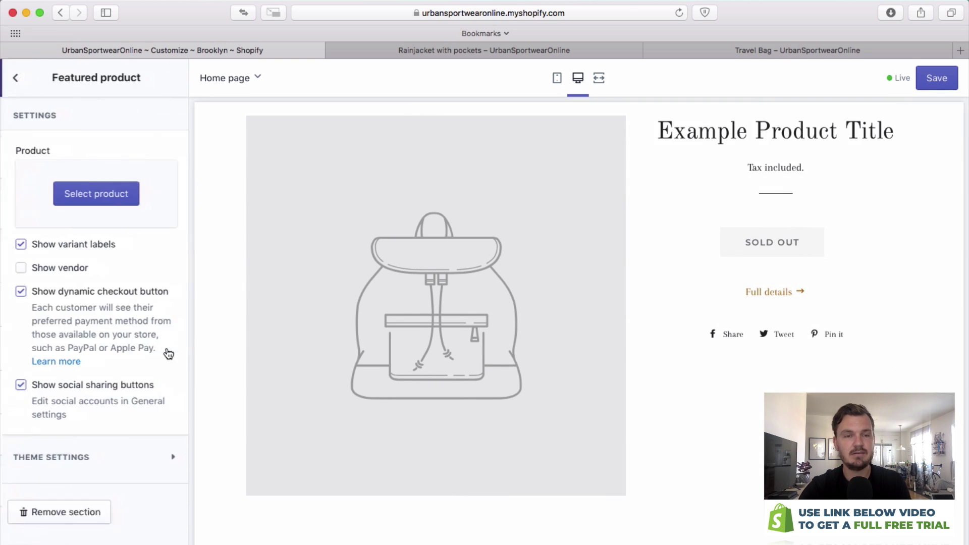
click(84, 197)
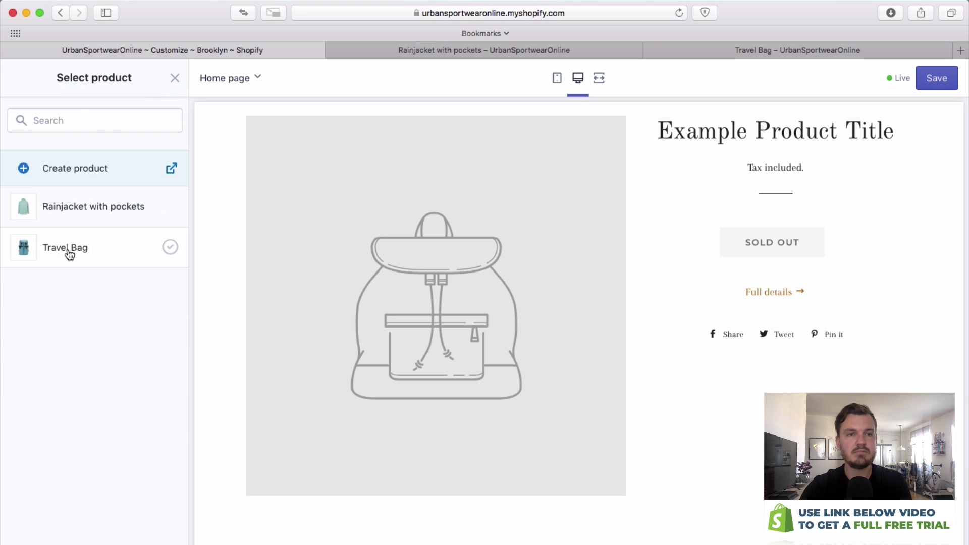
click(69, 252)
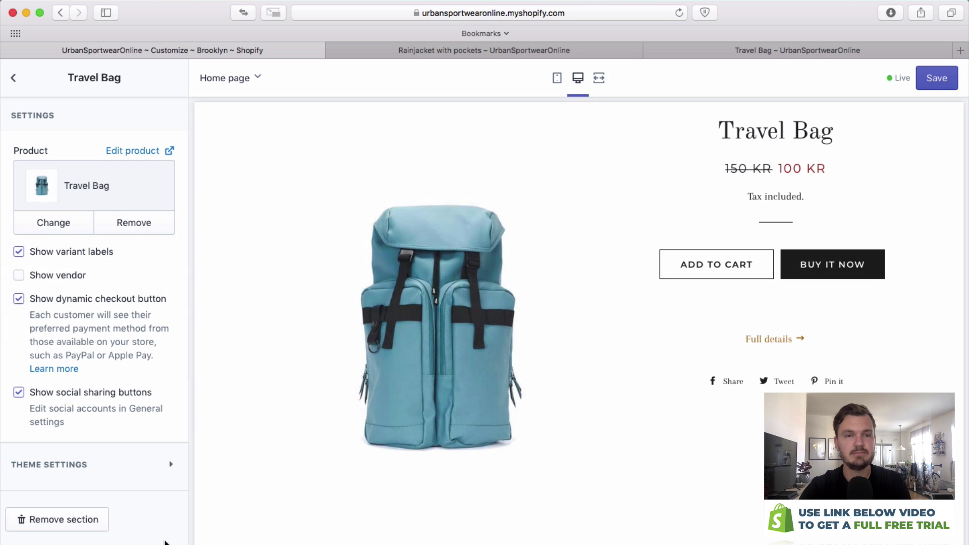
Move the Travel Bag featured product section up under Rich text.
click(15, 79)
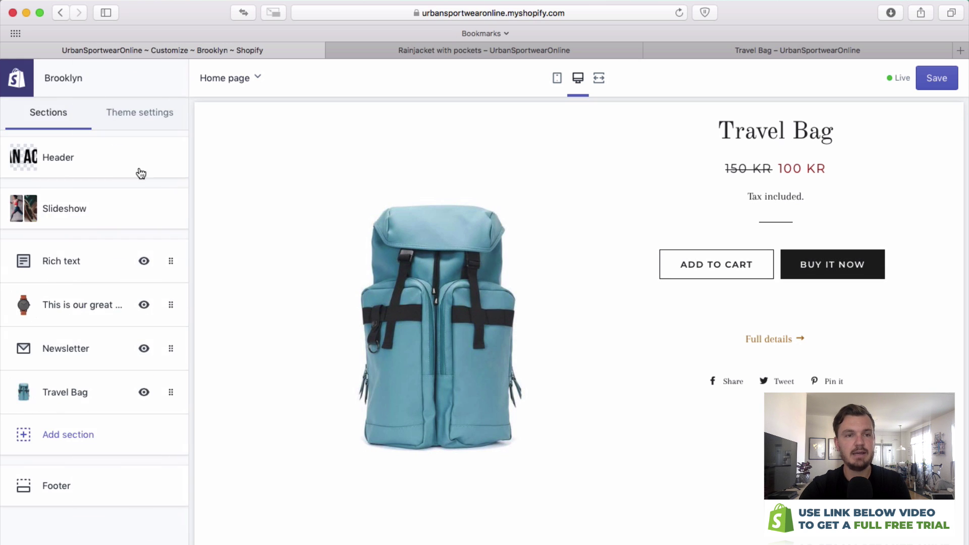
drag(174, 394, 174, 305)
scroll(547, 268, up, 10)
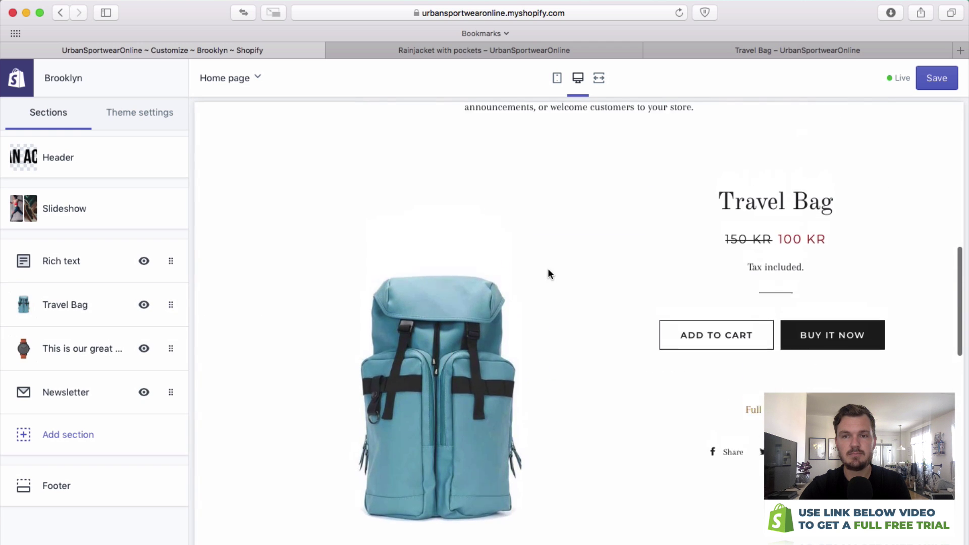
scroll(552, 269, up, 3)
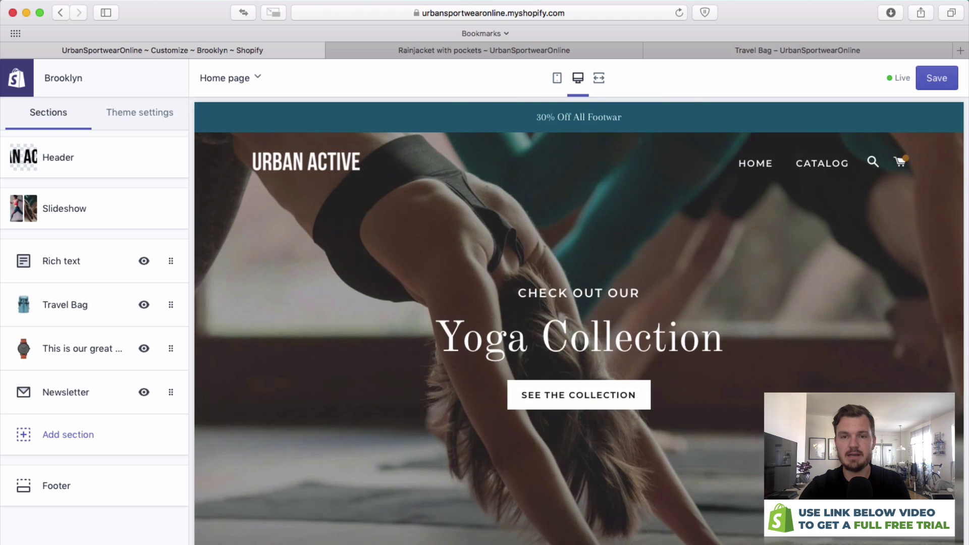
Scroll through the home page preview, then bring up the Add section list.
scroll(435, 371, down, 5)
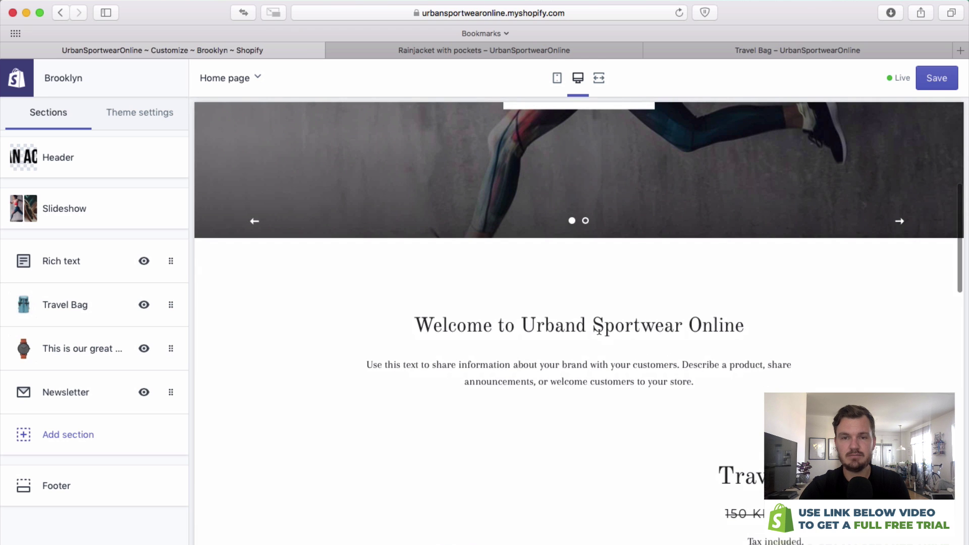
scroll(604, 376, down, 5)
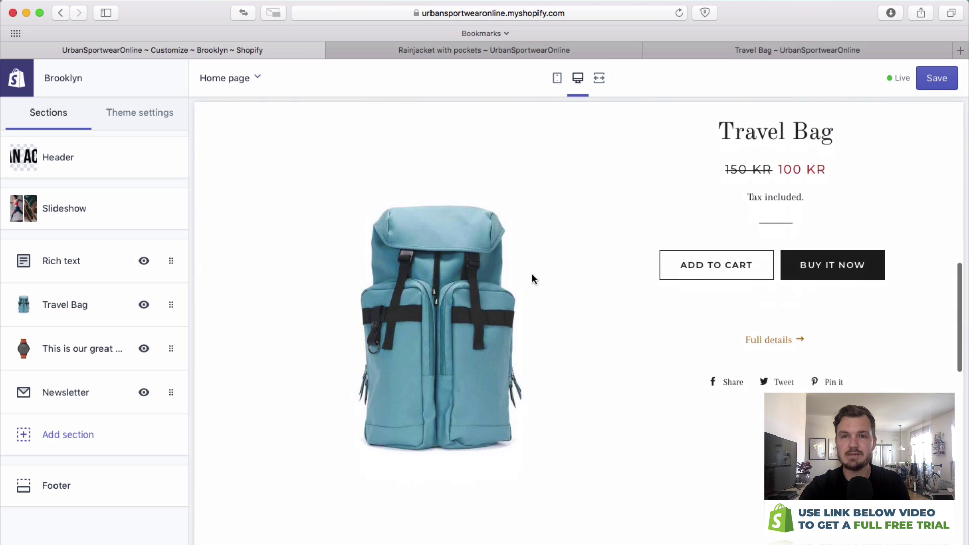
scroll(712, 323, up, 1)
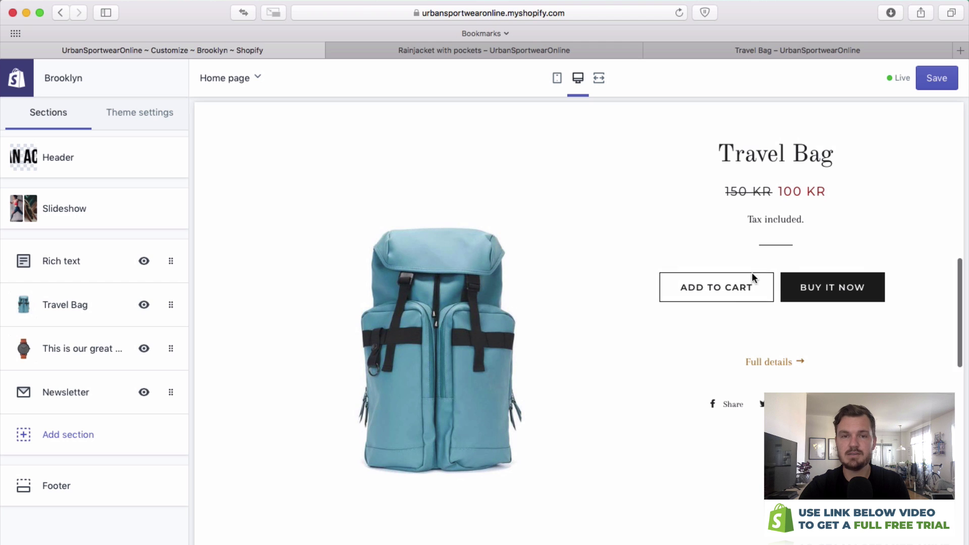
scroll(766, 277, down, 6)
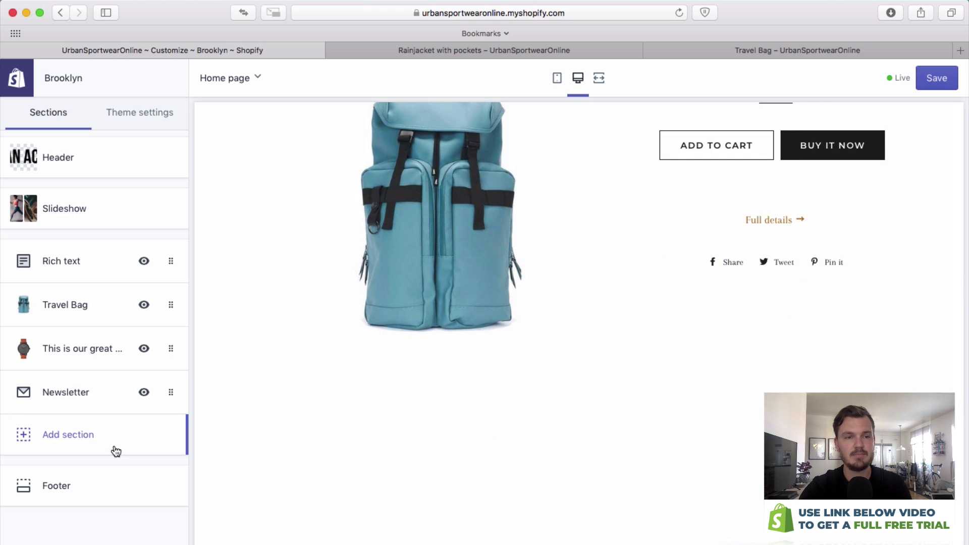
click(87, 441)
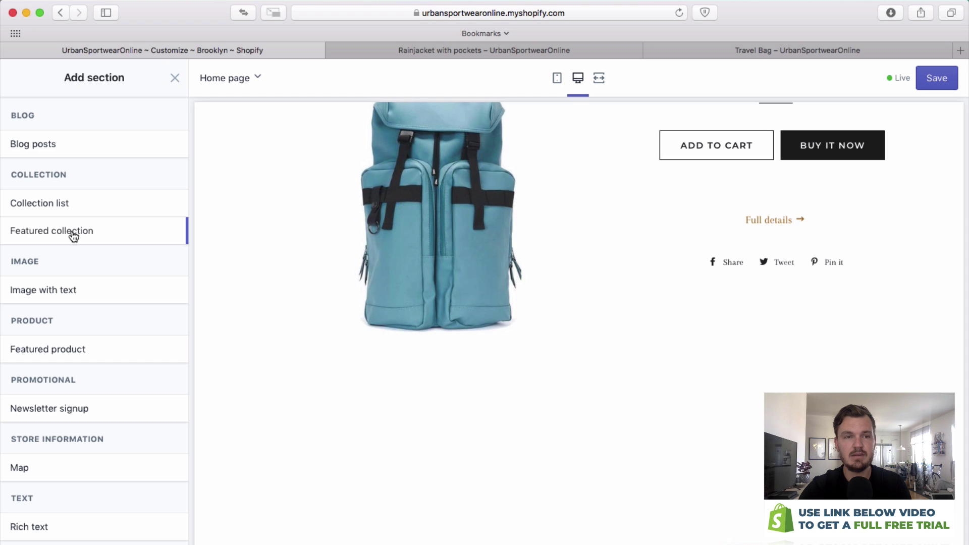
Add a Featured collection section to the home page showing the Jackets collection.
mouse_move(73, 233)
click(170, 230)
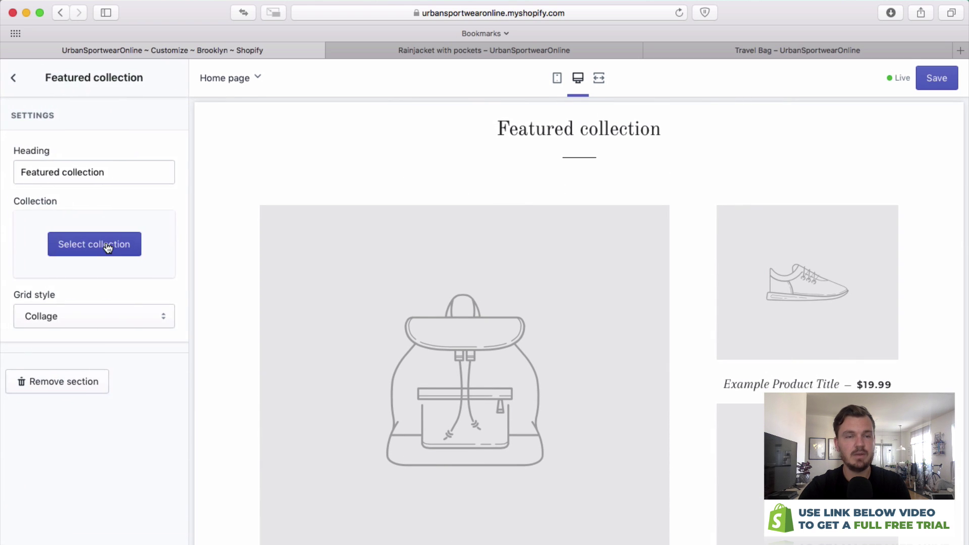
click(108, 247)
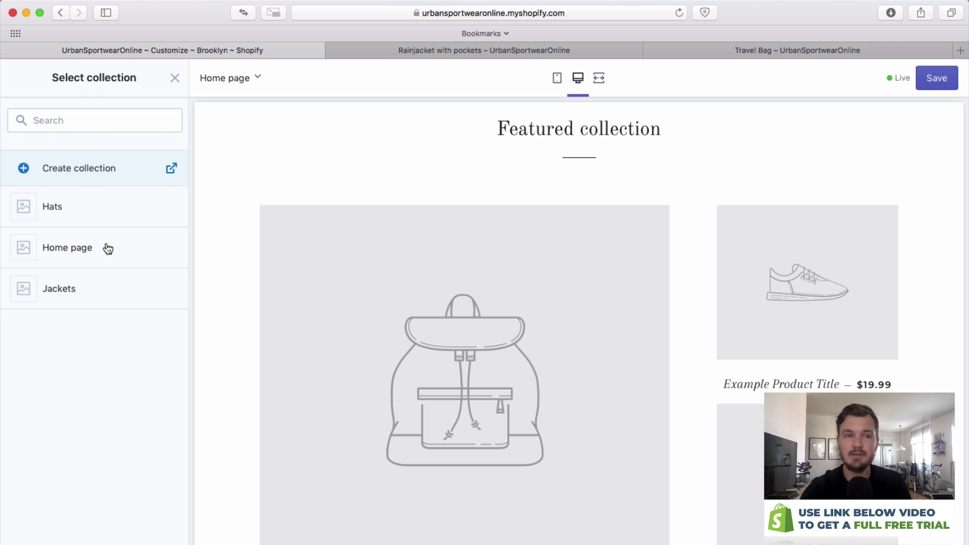
click(120, 291)
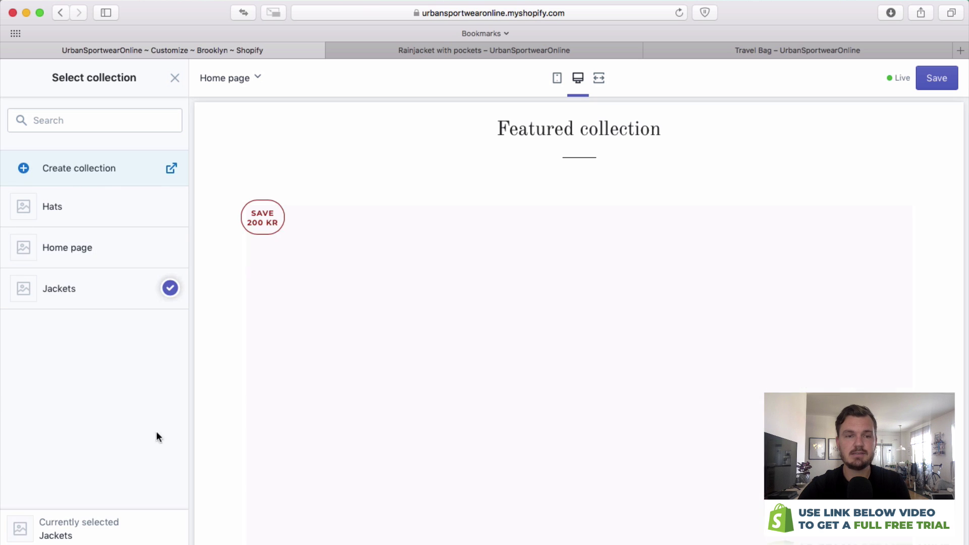
scroll(680, 305, down, 6)
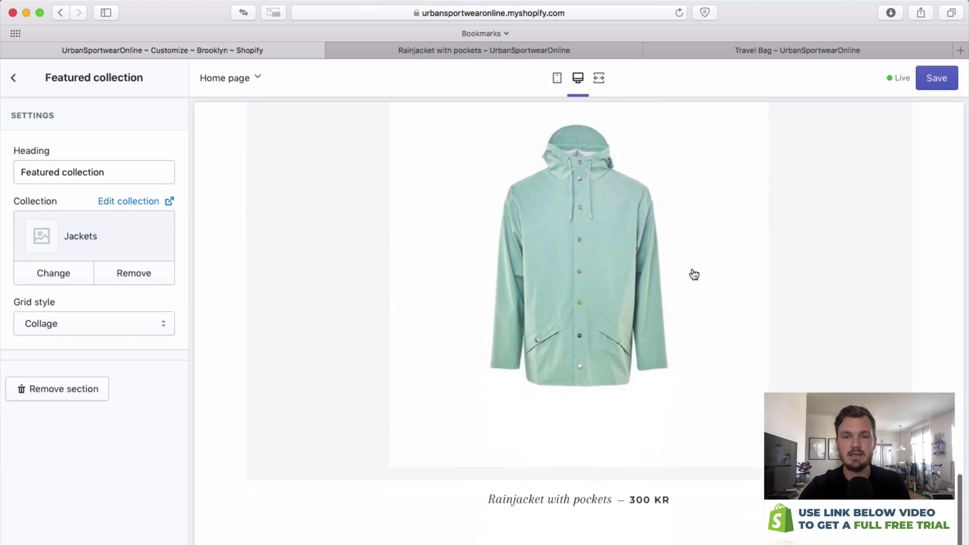
scroll(718, 275, up, 5)
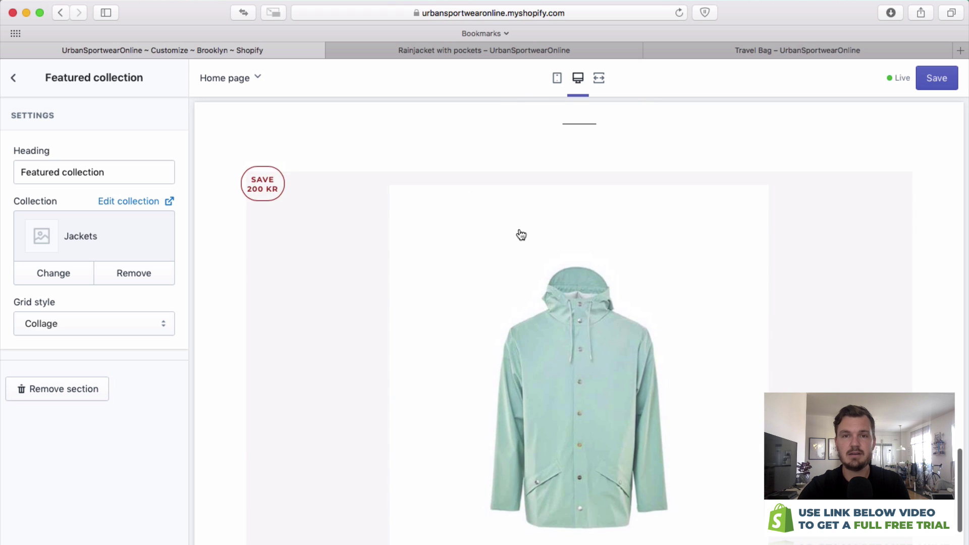
scroll(515, 234, up, 3)
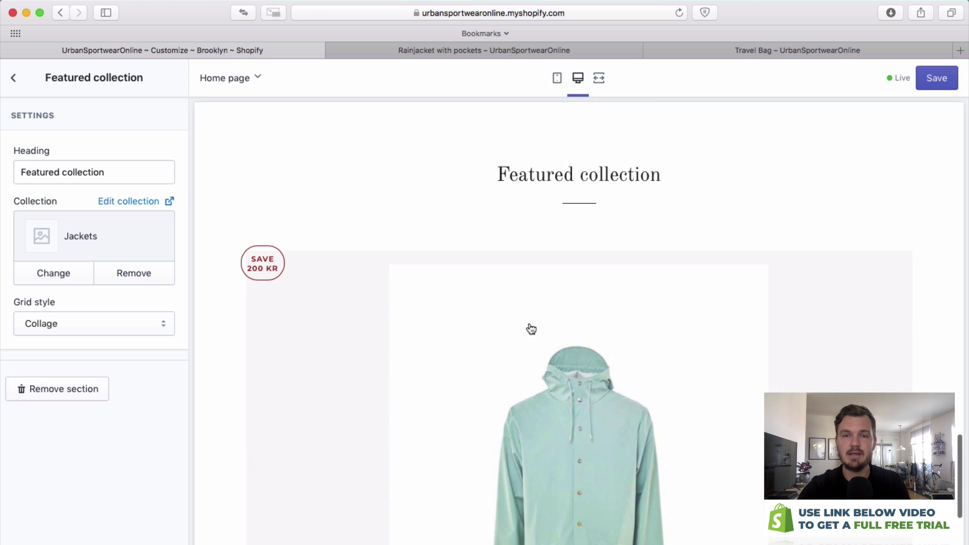
scroll(525, 339, down, 3)
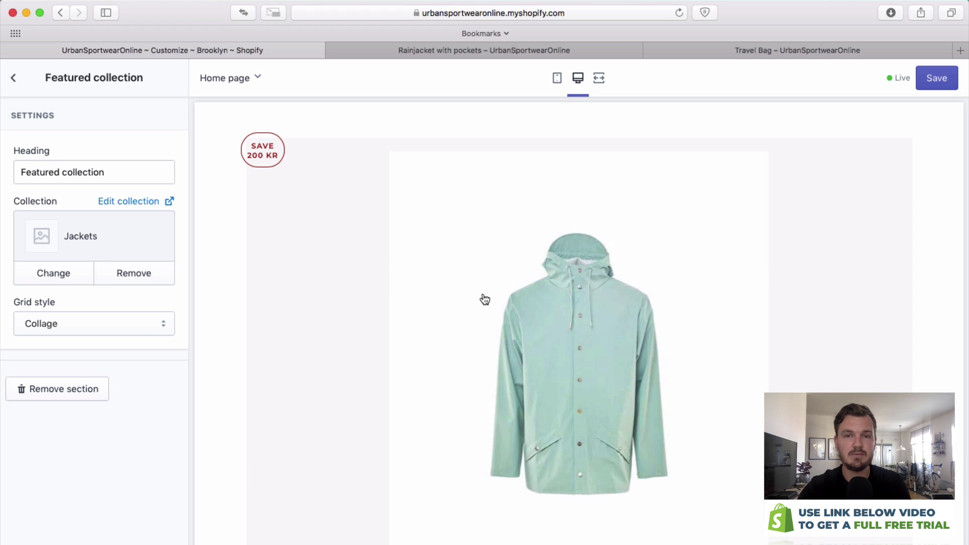
click(136, 275)
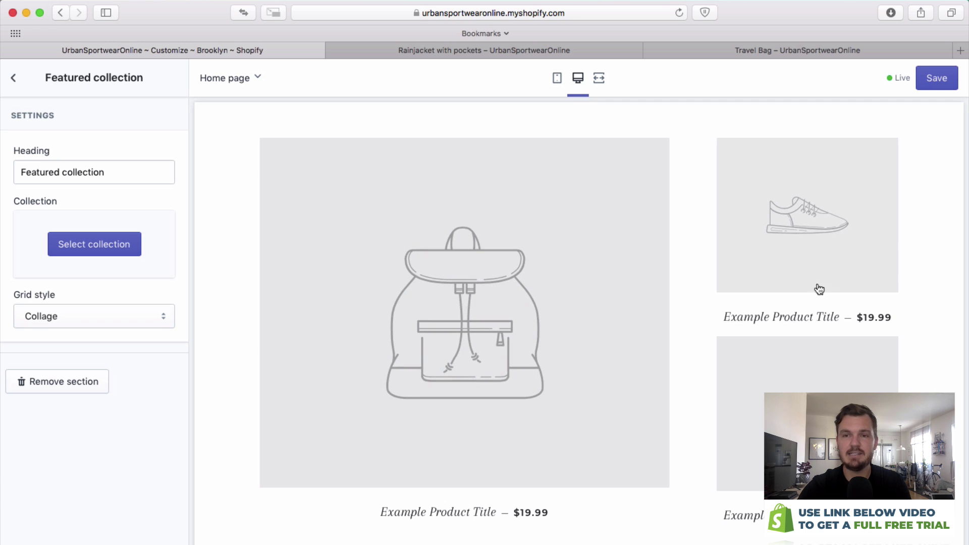
click(95, 248)
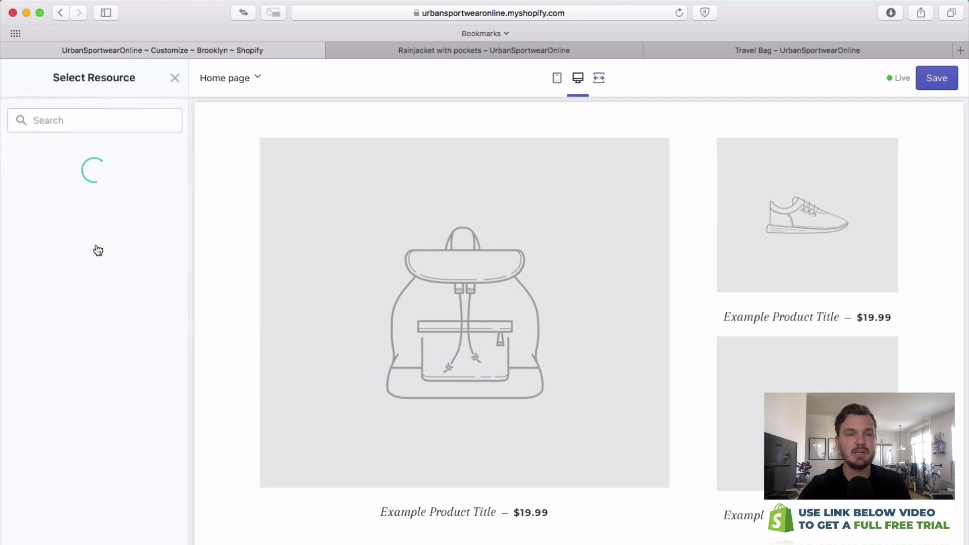
click(141, 287)
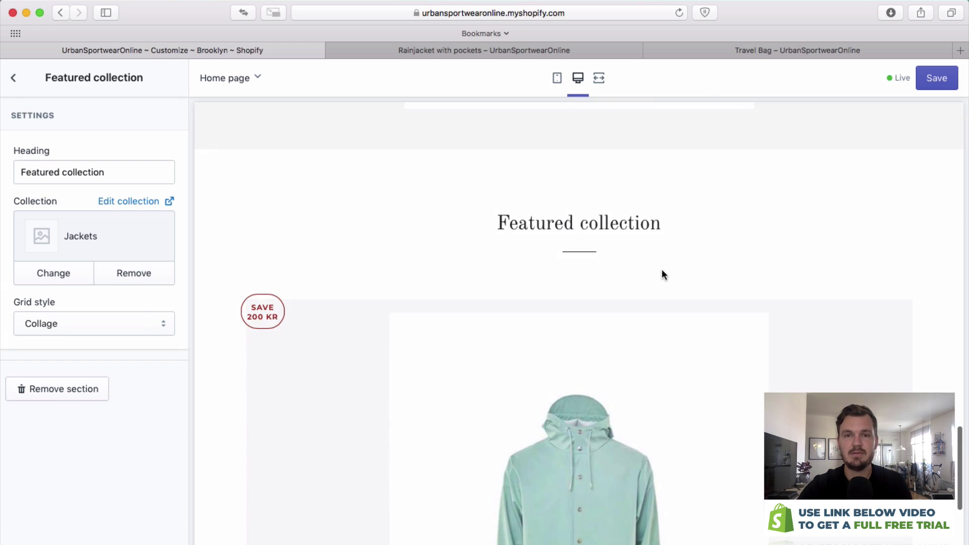
Save the Brooklyn theme changes and return to the Themes page.
click(15, 78)
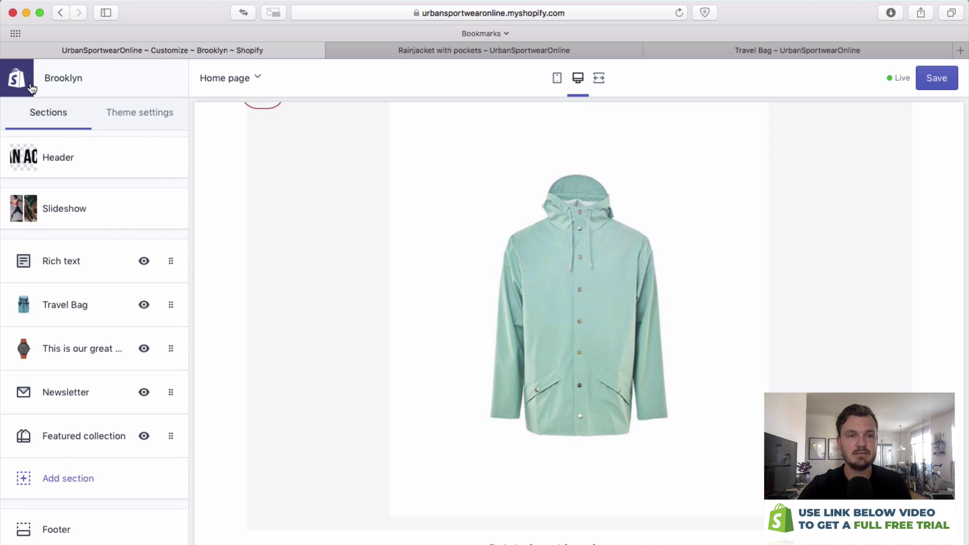
scroll(530, 255, up, 10)
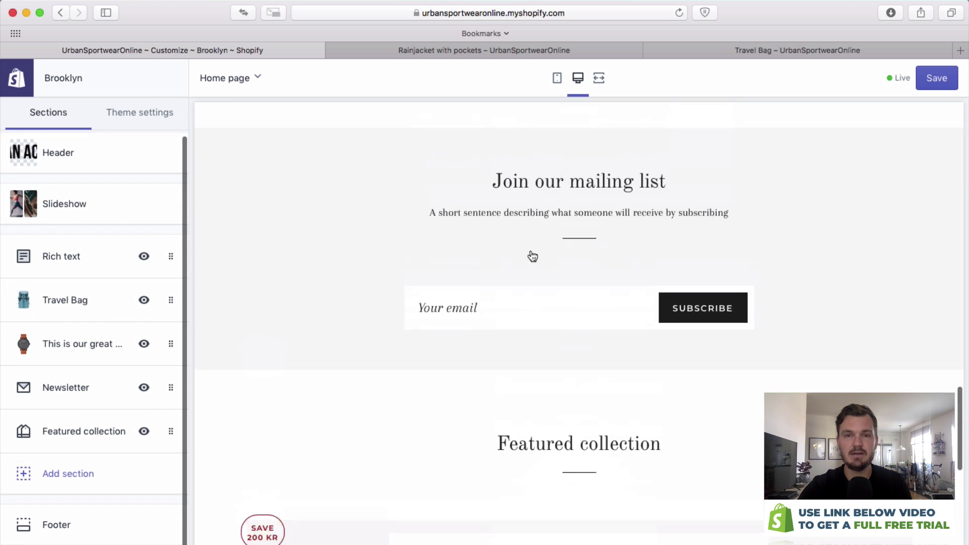
scroll(531, 253, up, 10)
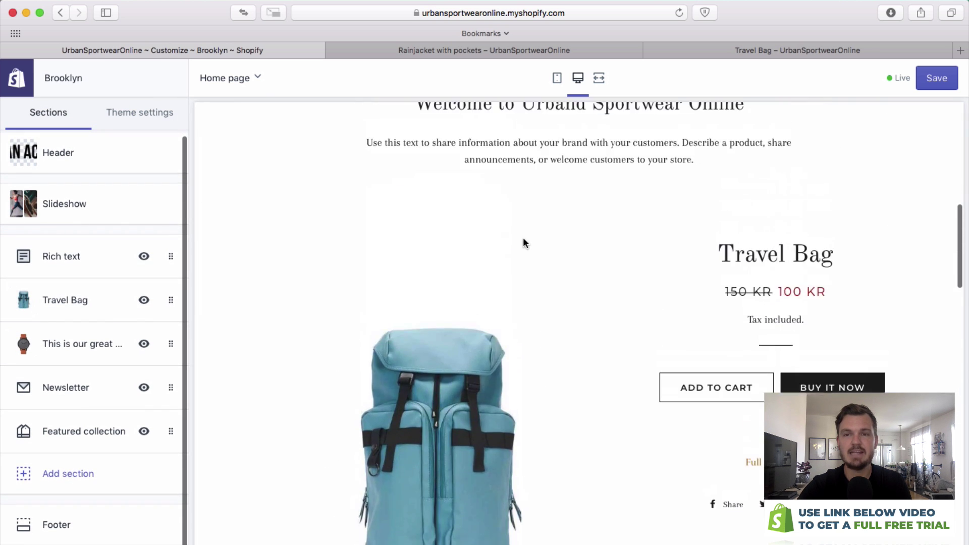
scroll(508, 235, up, 10)
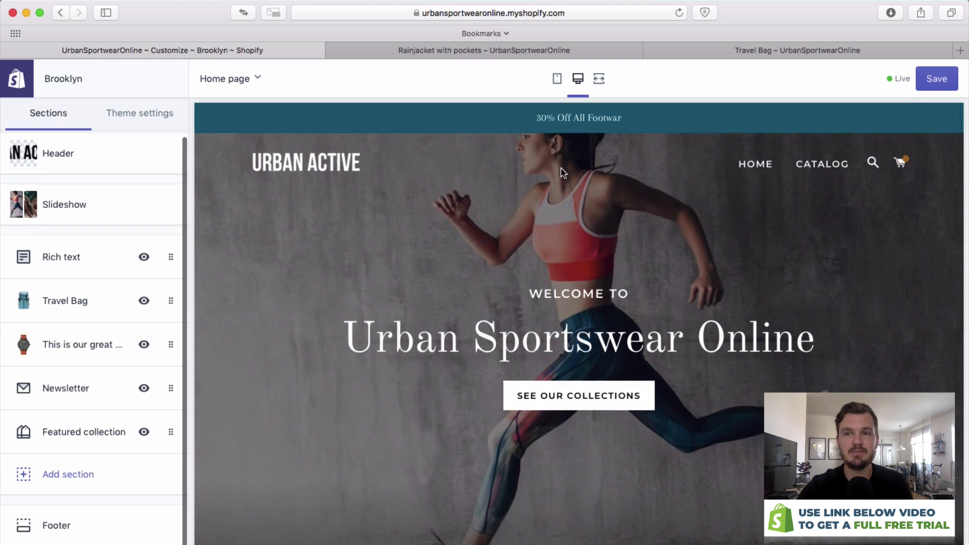
click(936, 86)
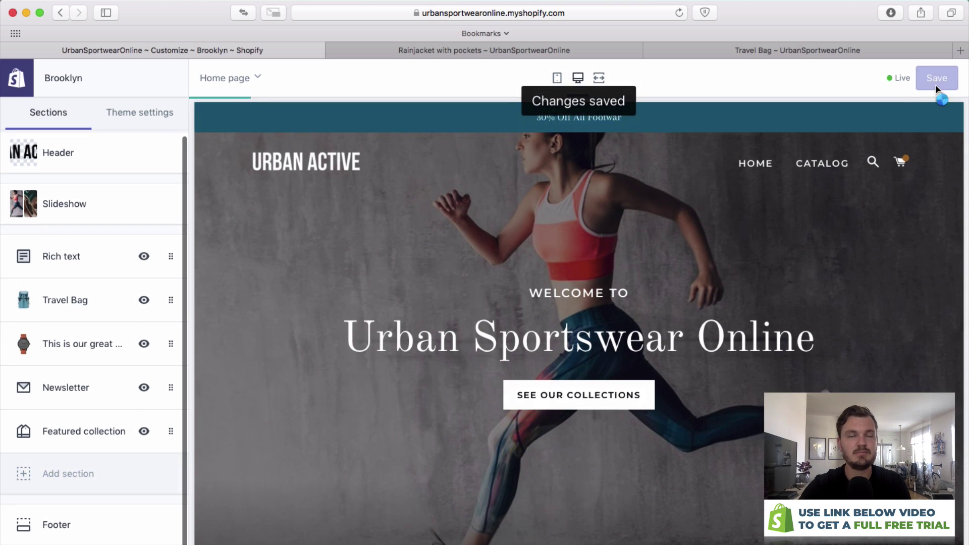
click(17, 78)
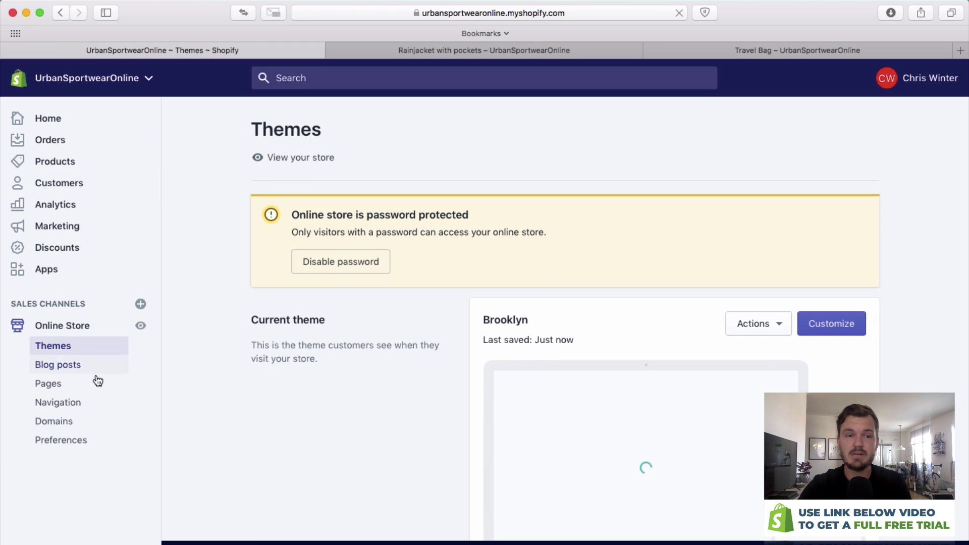
Go to the Navigation admin page, glancing at the Rainjacket storefront page in between.
click(58, 402)
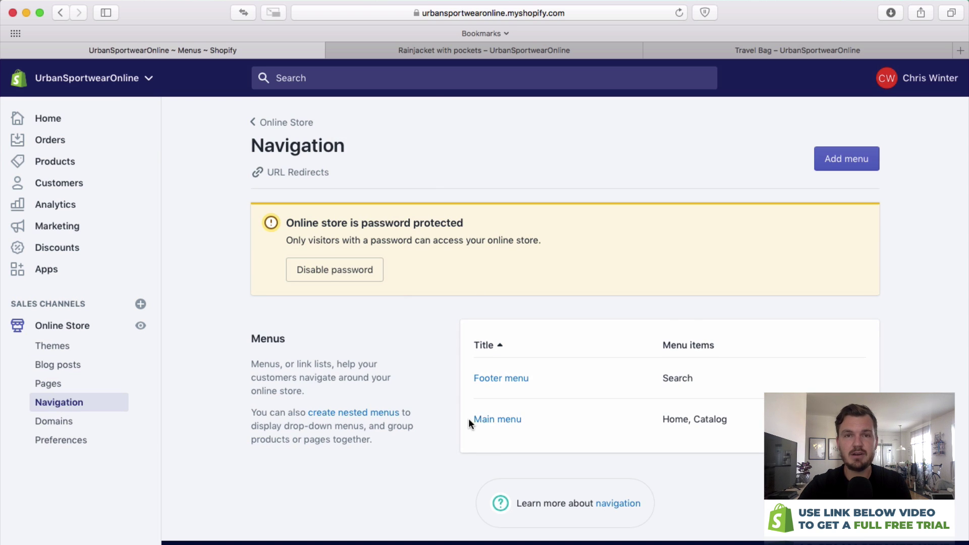
click(410, 52)
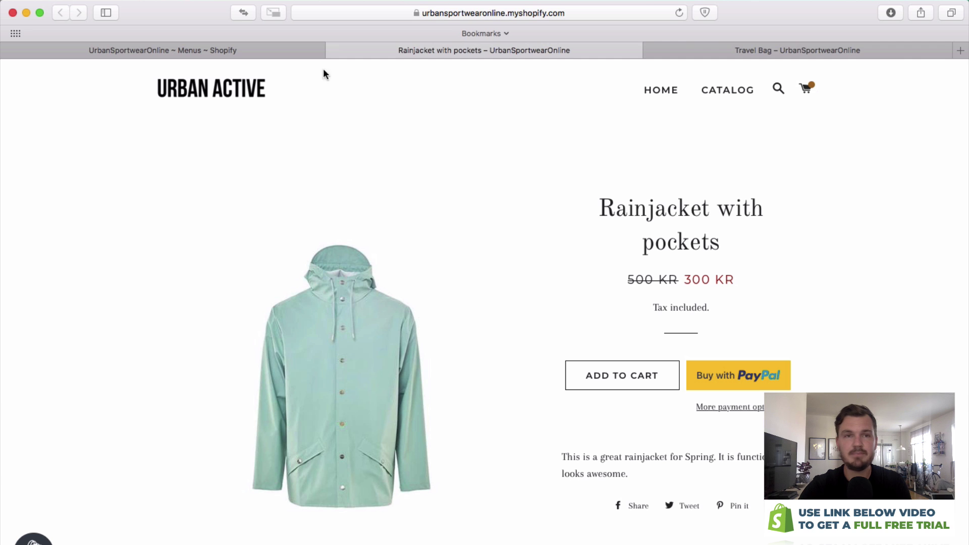
click(307, 55)
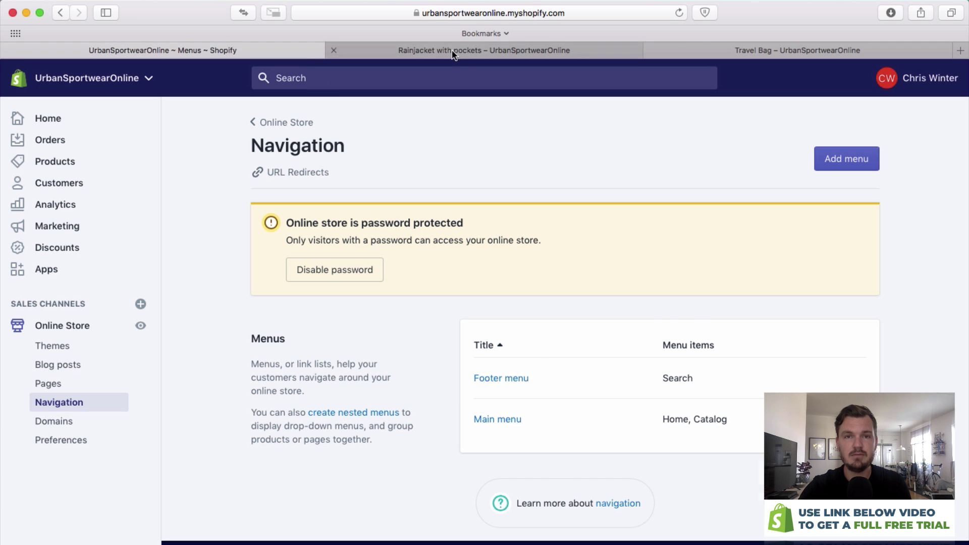
click(454, 55)
scroll(513, 209, down, 10)
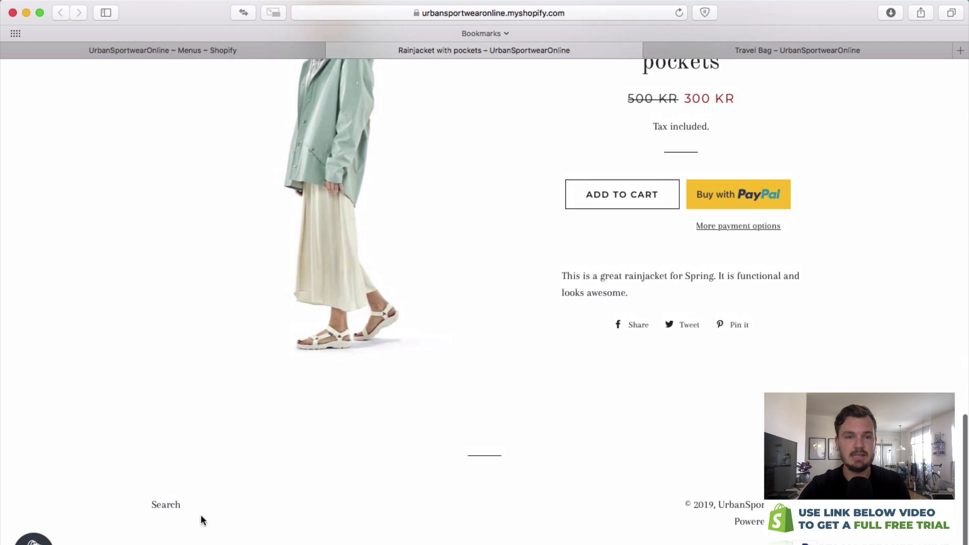
click(222, 46)
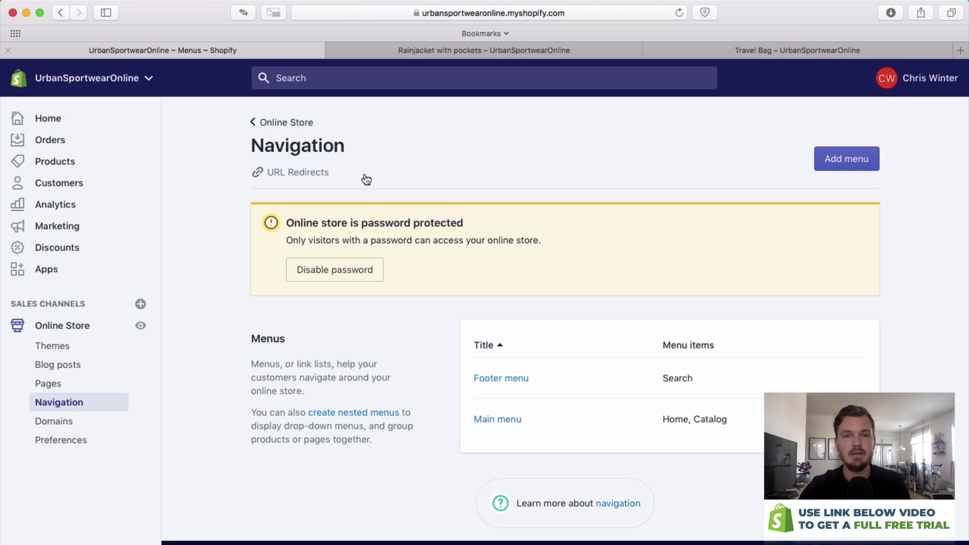
Open the Main menu and drag Catalog above Home.
click(496, 418)
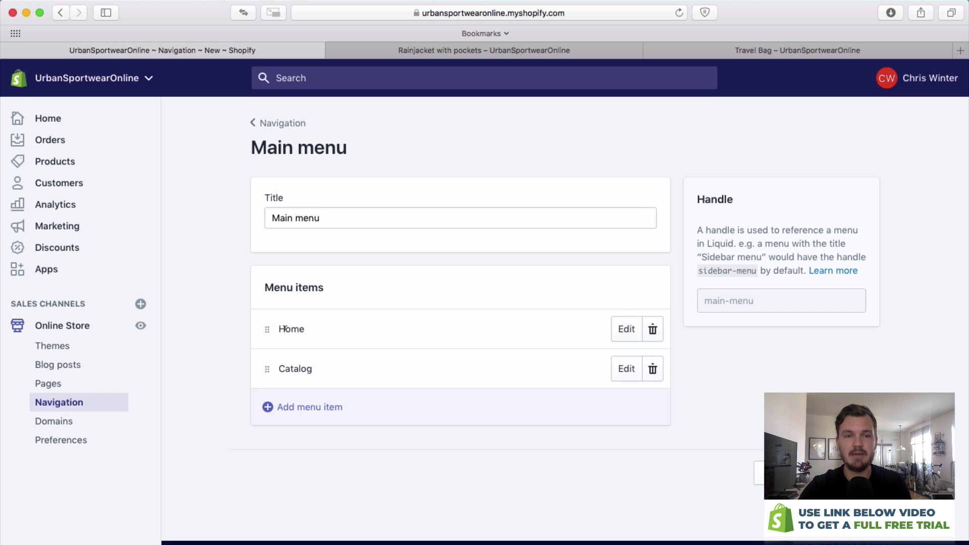
click(438, 46)
scroll(591, 82, up, 8)
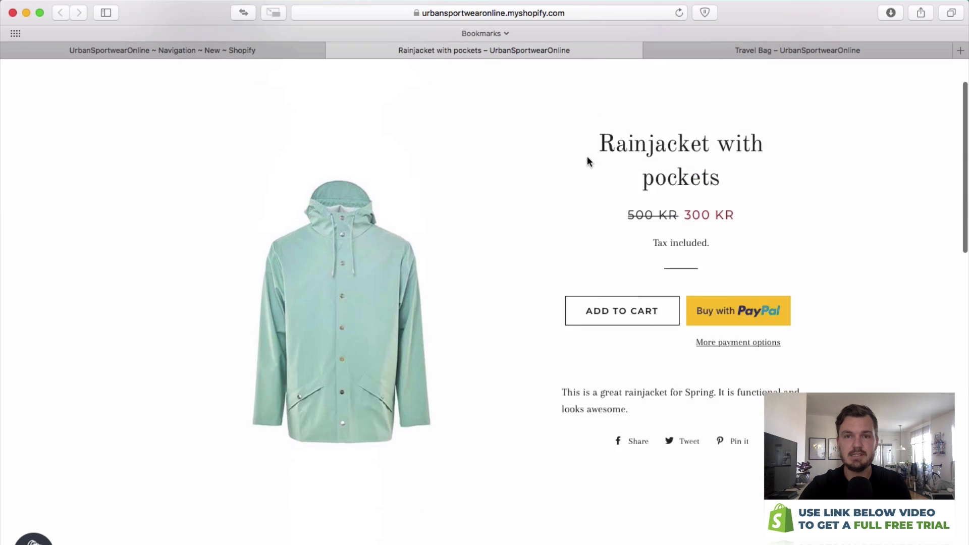
click(244, 52)
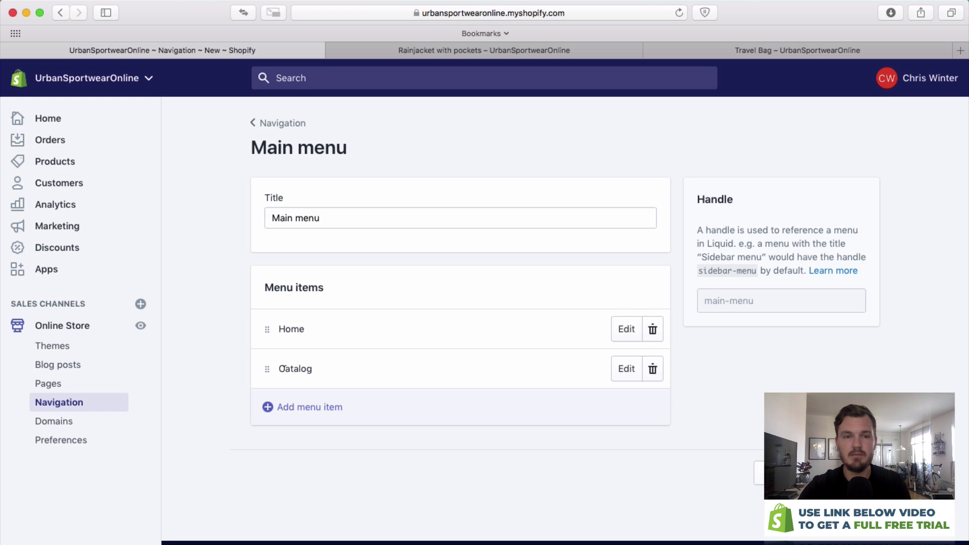
mouse_move(266, 369)
mouse_down()
mouse_move(270, 303)
mouse_move(272, 355)
mouse_move(326, 363)
mouse_move(260, 359)
mouse_up()
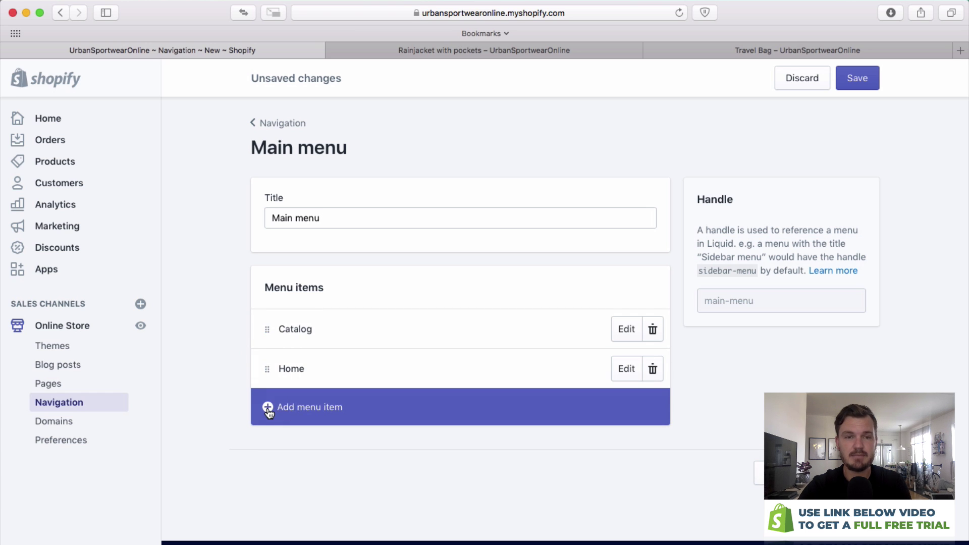
Add an About Us menu item linking to #.
click(269, 413)
text(About Us)
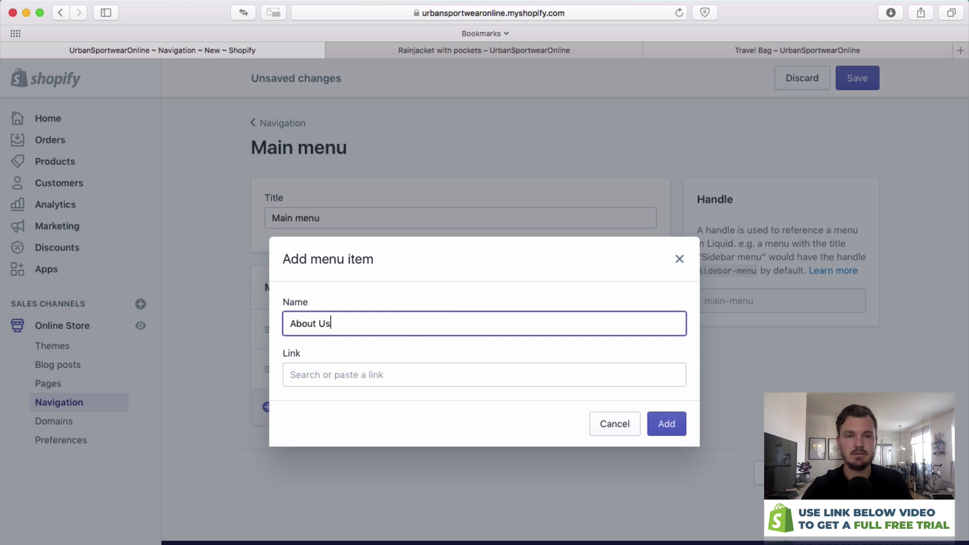
click(421, 374)
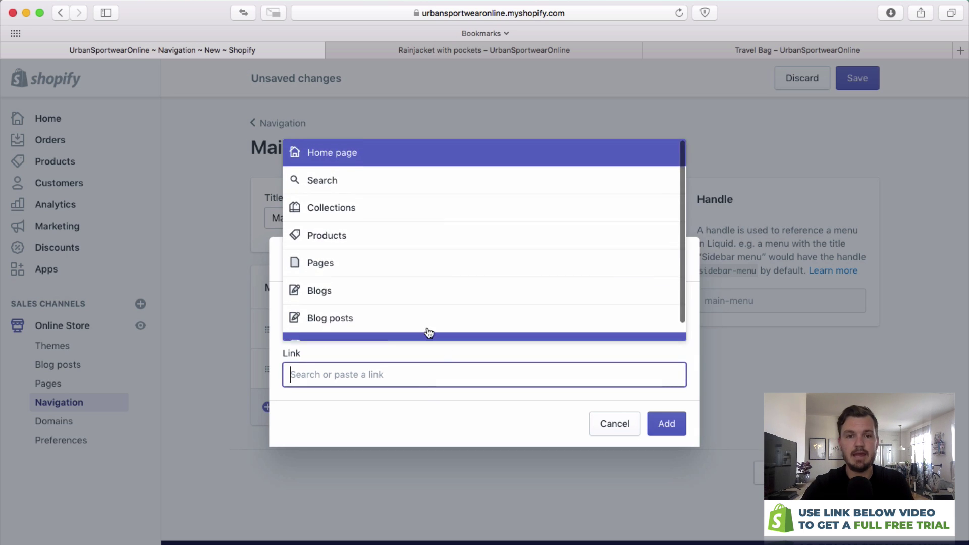
click(384, 267)
click(356, 307)
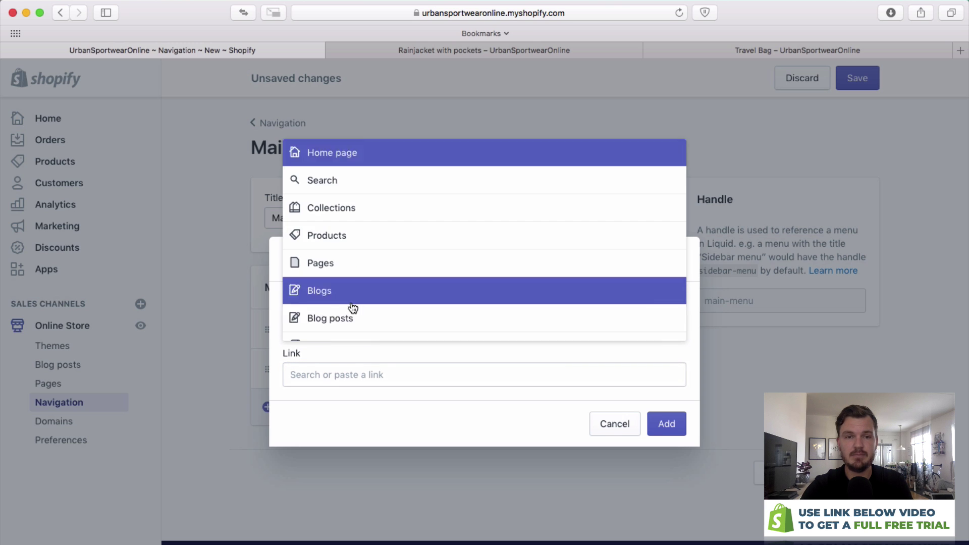
click(353, 384)
text(#)
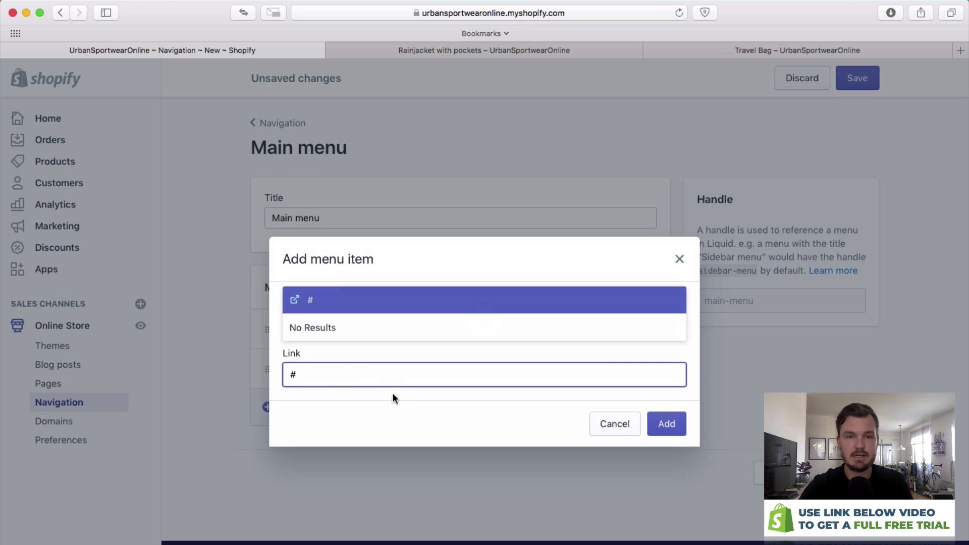
click(325, 301)
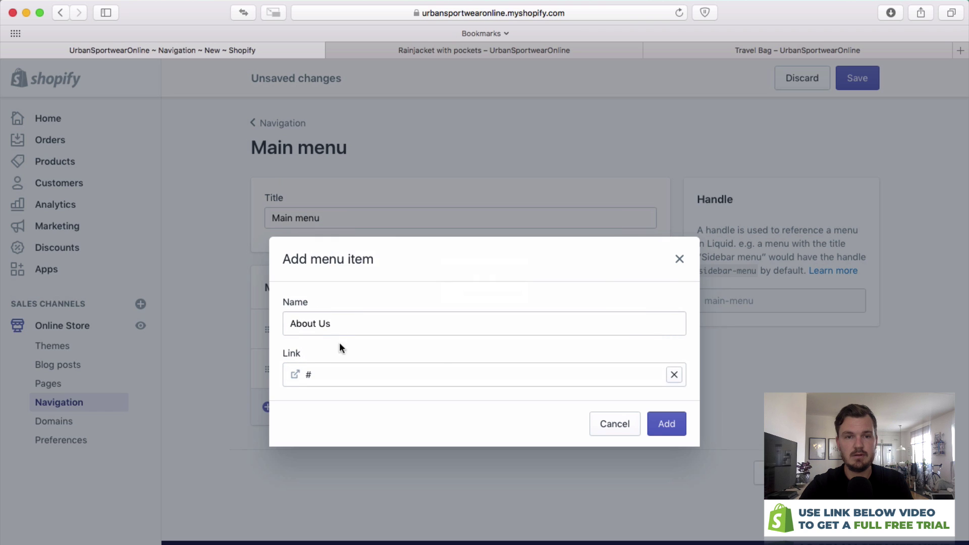
click(668, 423)
Add a Contact Us menu item linking to #.
click(285, 448)
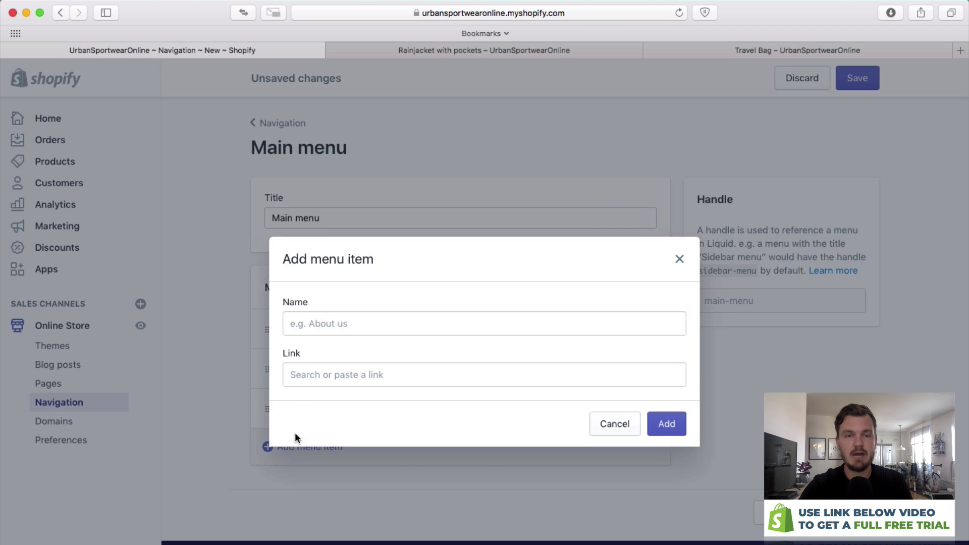
click(315, 318)
text(Co)
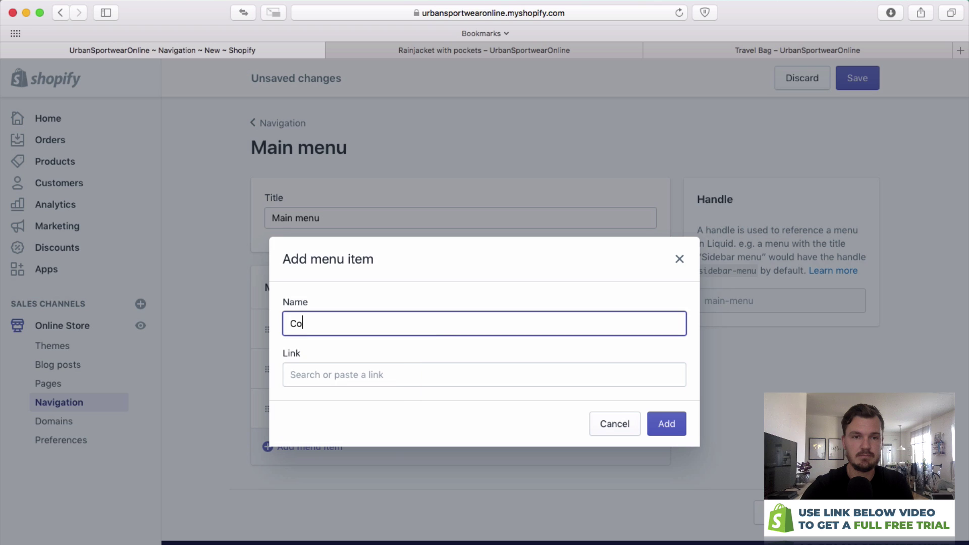
text(ntact Us)
key(Tab)
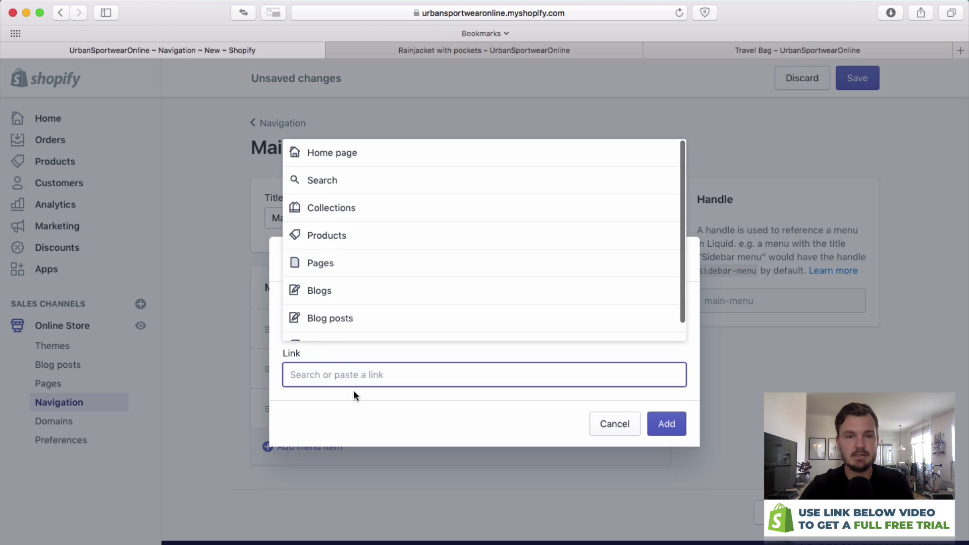
text(a)
key(Return)
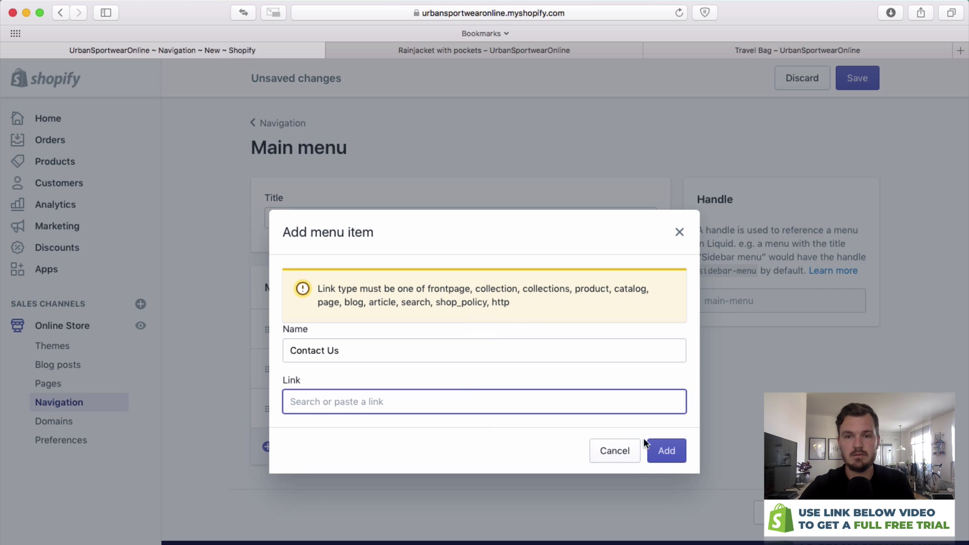
click(418, 396)
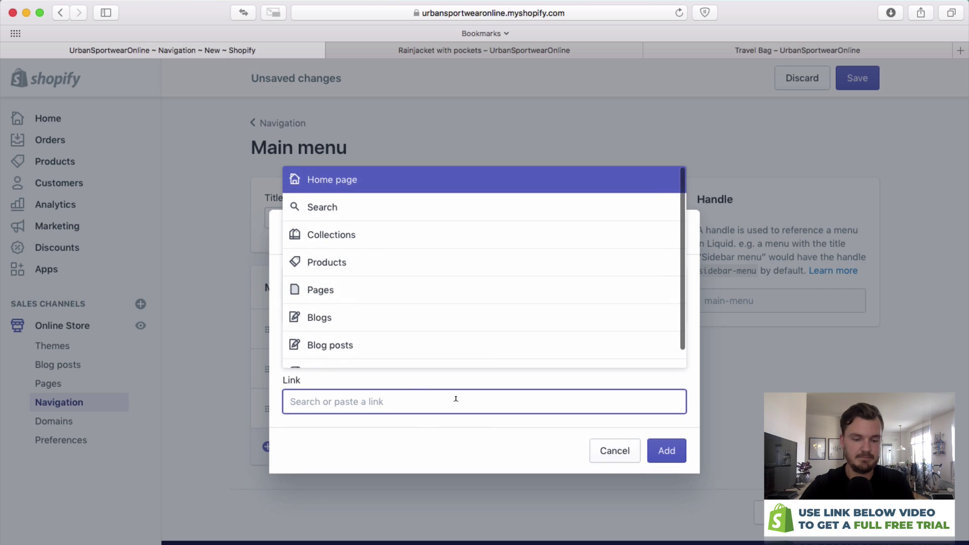
text(#)
click(671, 454)
click(617, 400)
text(#)
key(Return)
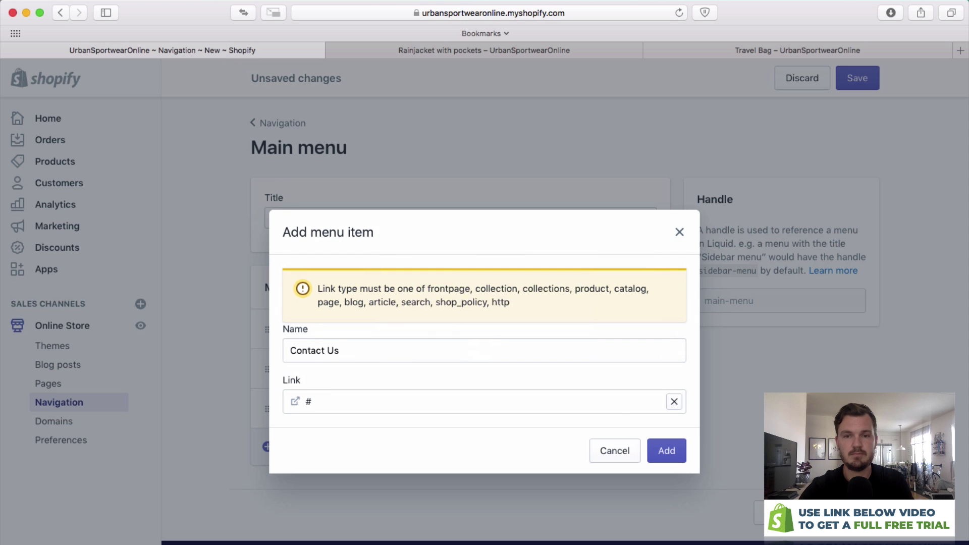
click(665, 451)
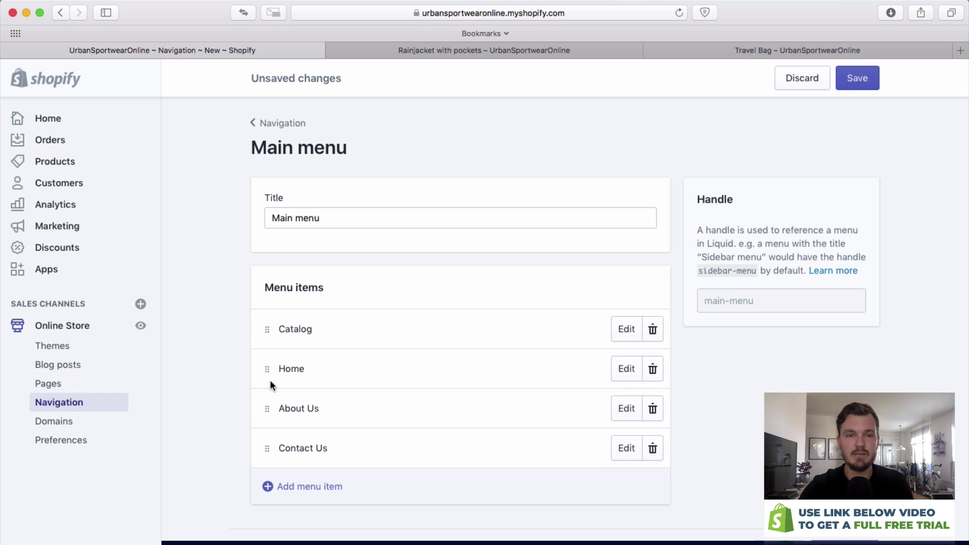
Put Home back above Catalog and save the main menu.
drag(266, 369, 272, 311)
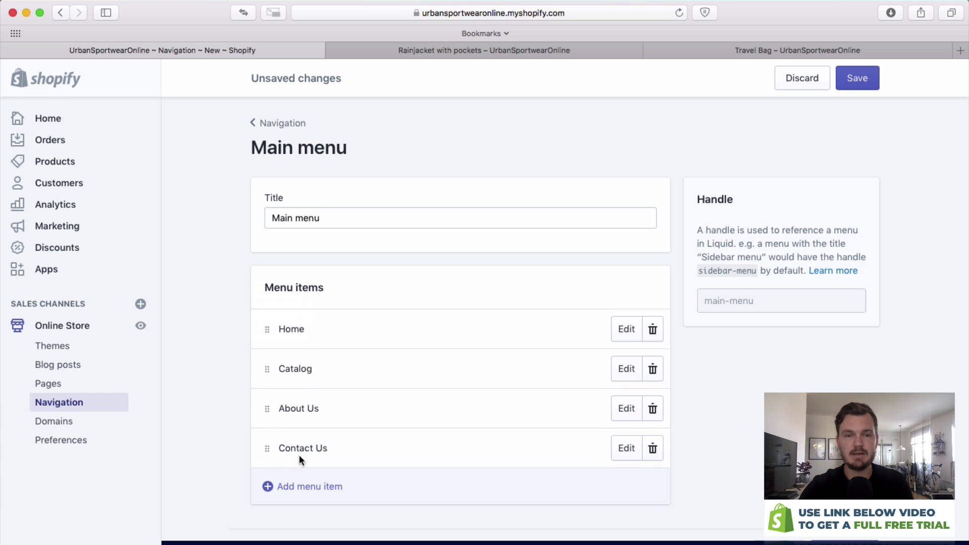
scroll(483, 457, down, 2)
click(853, 539)
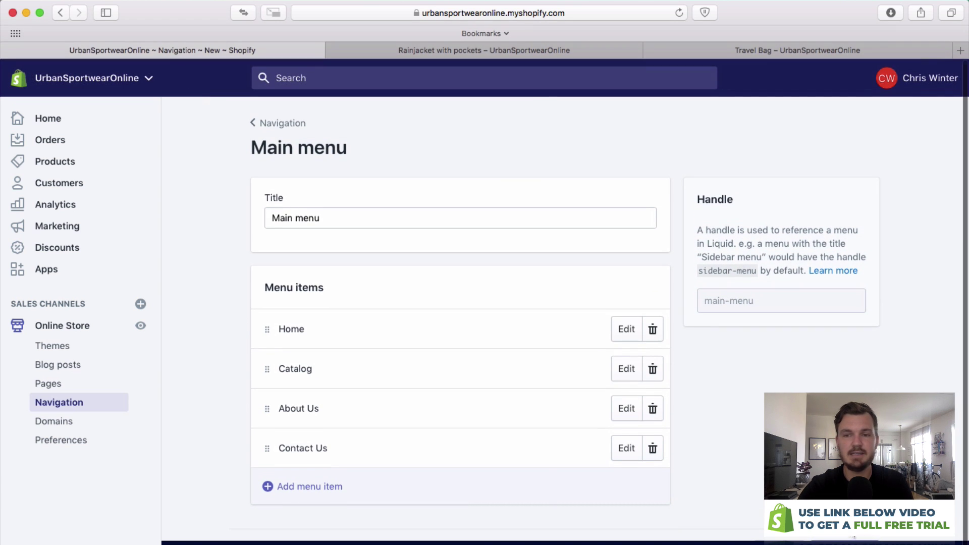
click(523, 46)
Reload the Rainjacket storefront page to see the new menu, then return to the Navigation menus list.
key(super+r)
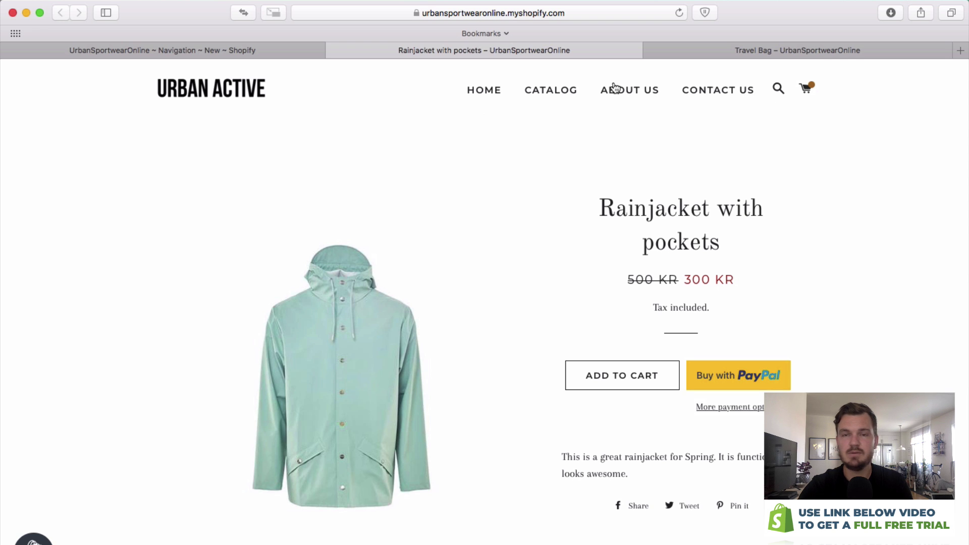
click(280, 47)
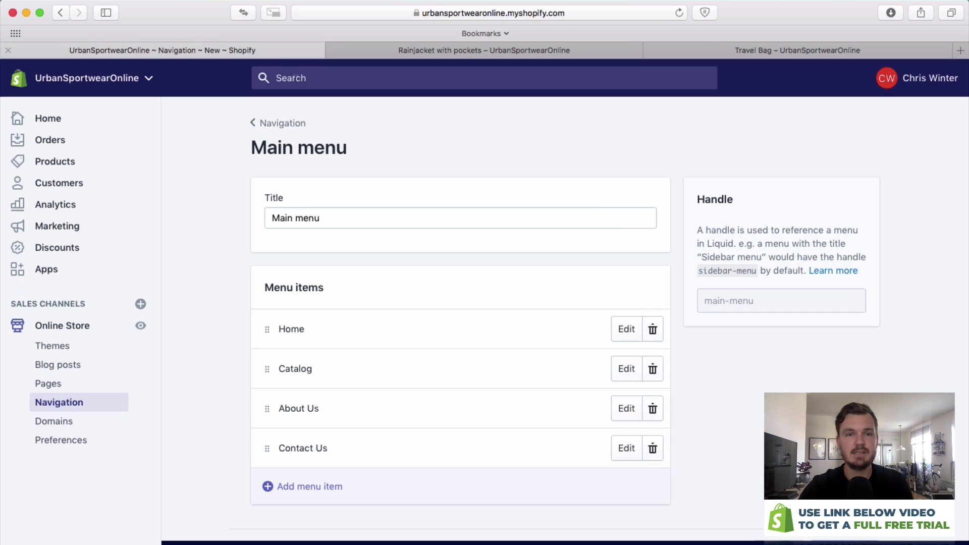
click(281, 124)
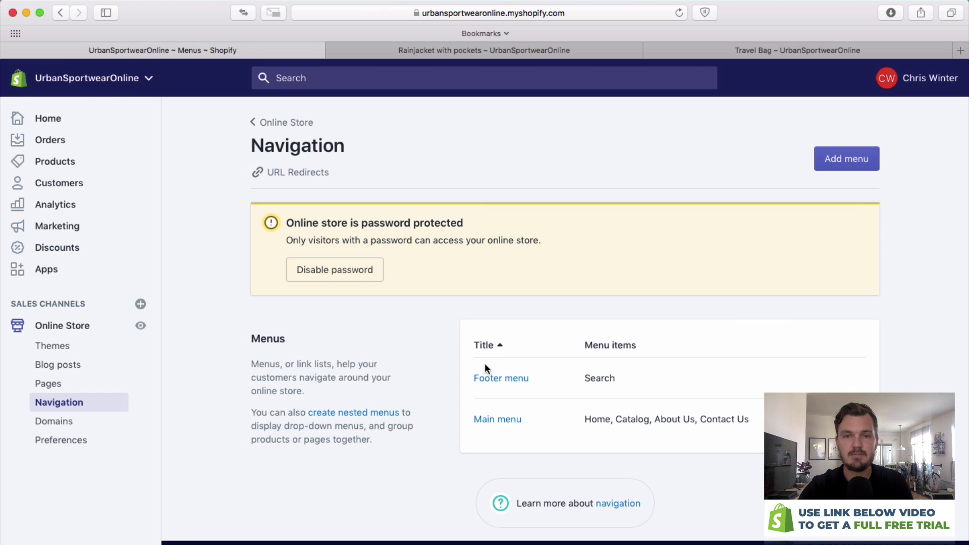
Add a 'Privacy Policy' item linking to # to the Footer menu and save it.
click(487, 380)
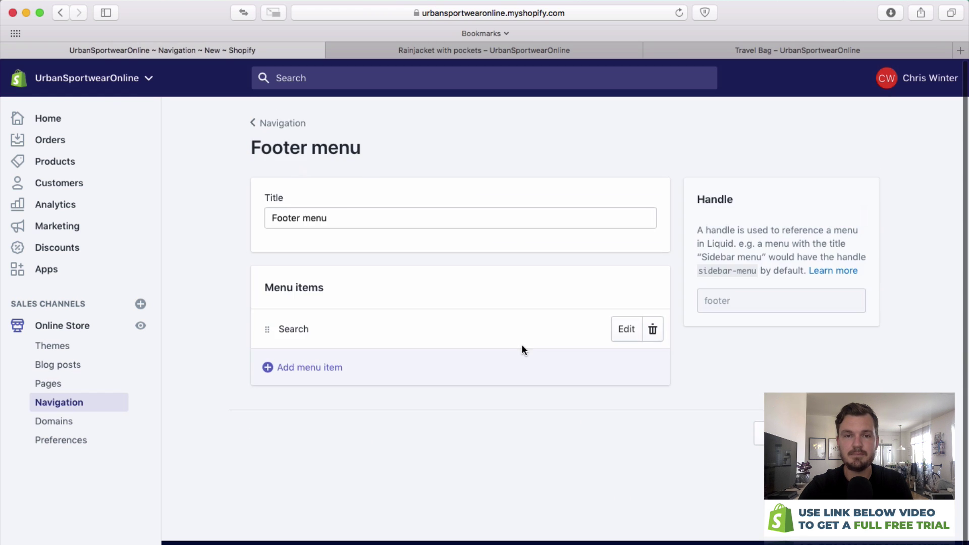
click(265, 366)
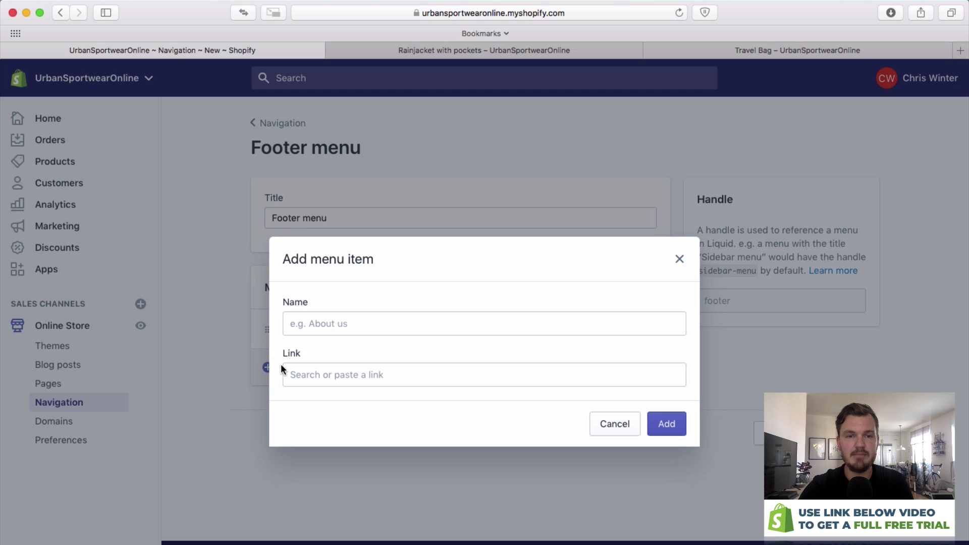
click(325, 324)
text(Privacy Policy)
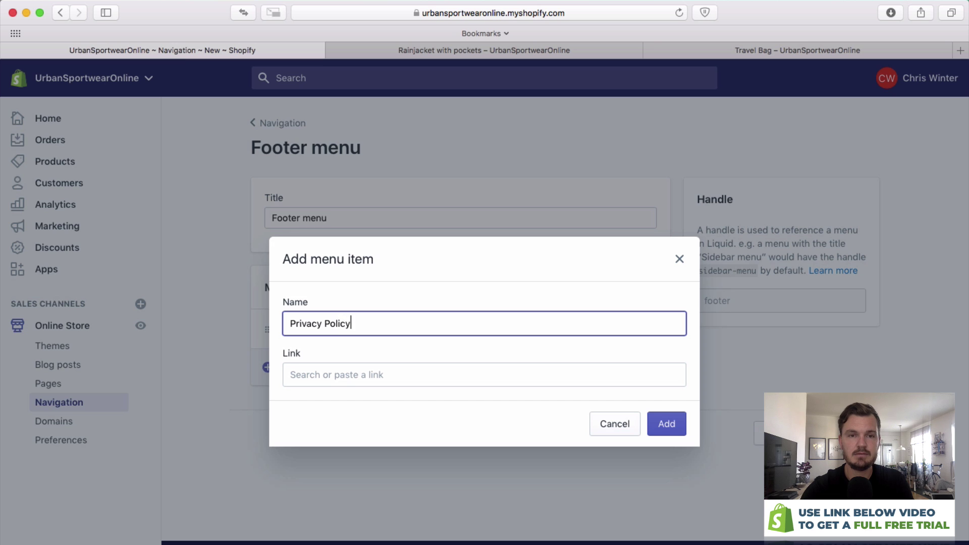
click(331, 373)
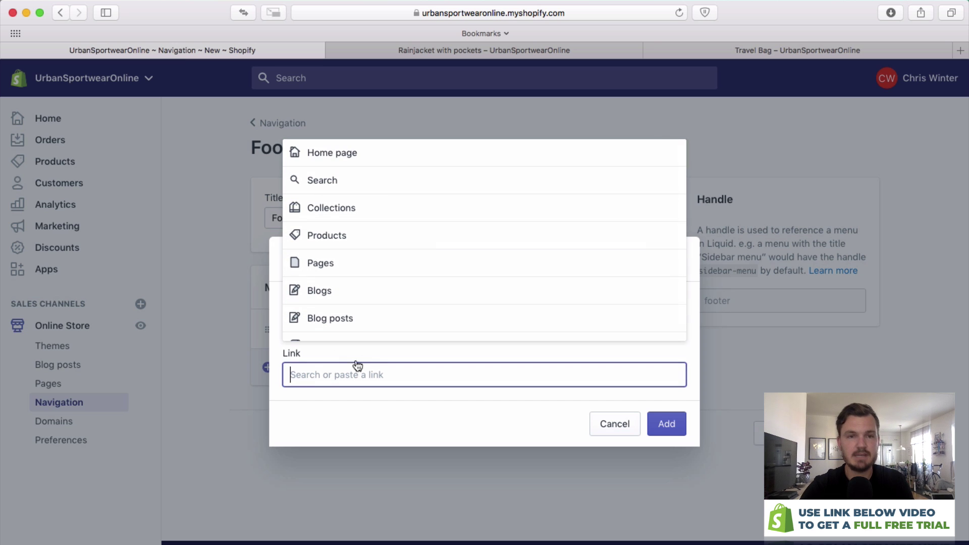
text(#)
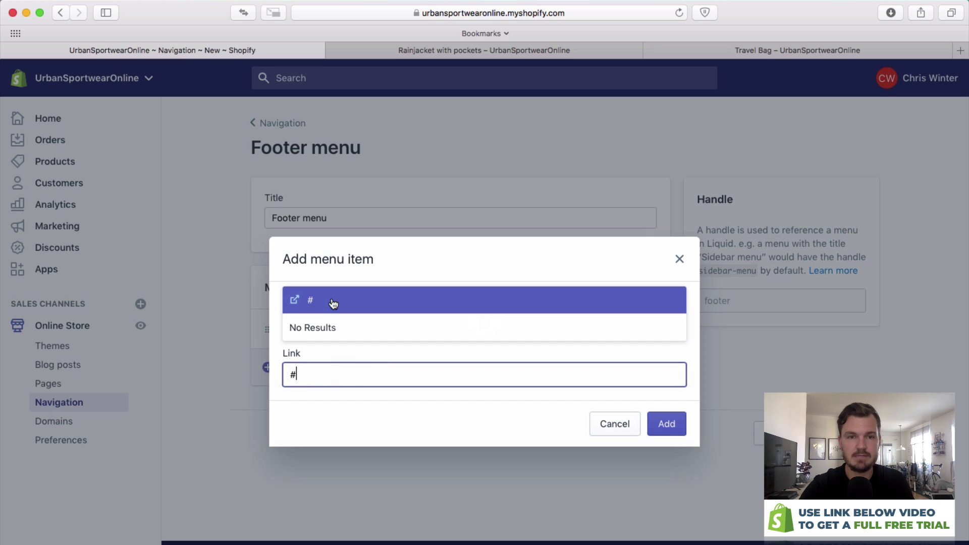
click(335, 308)
click(683, 425)
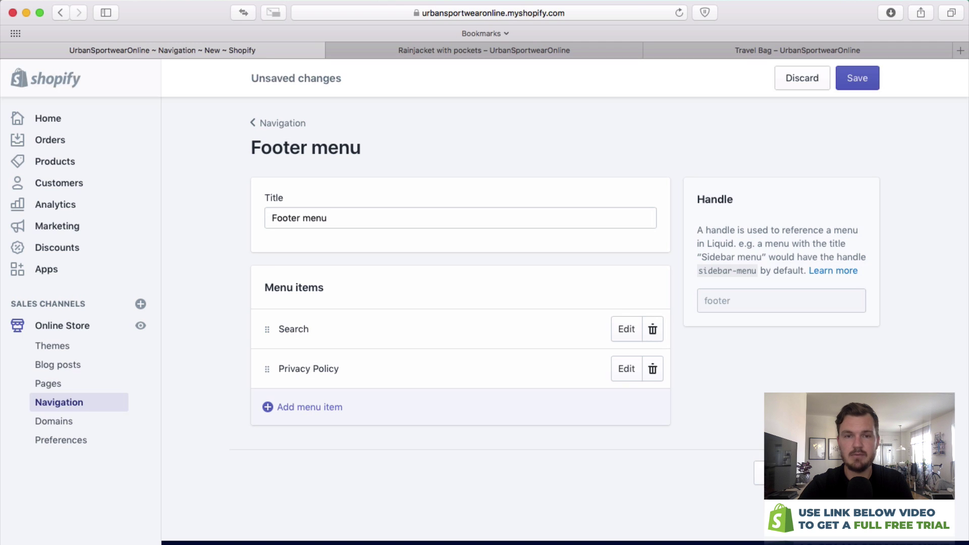
click(857, 78)
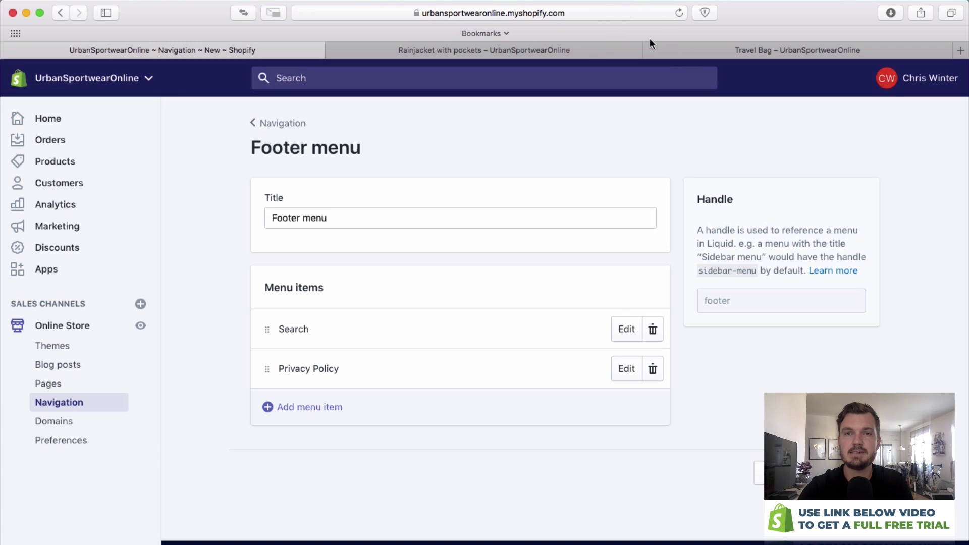
Reload the storefront to check the new footer link, then return to the Footer menu.
click(587, 48)
key(super+r)
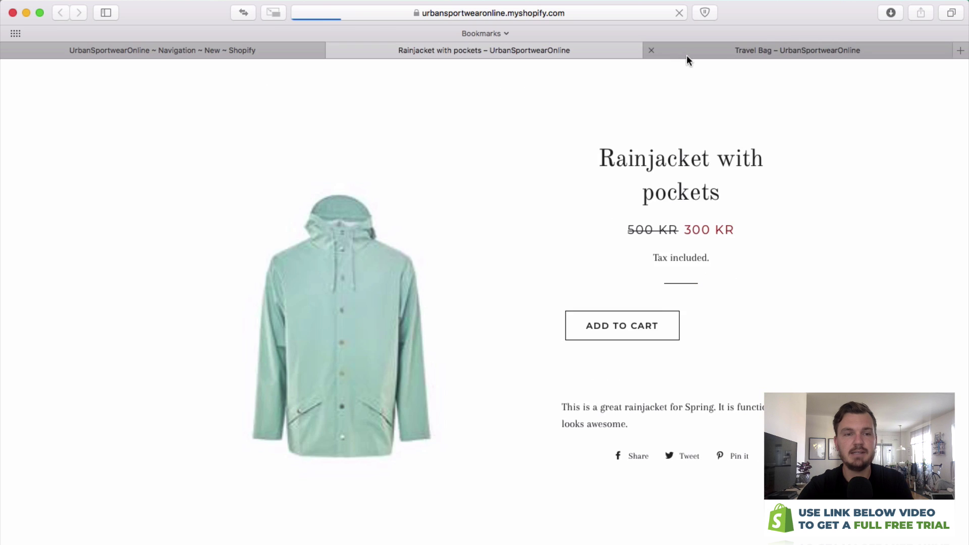
scroll(908, 98, down, 8)
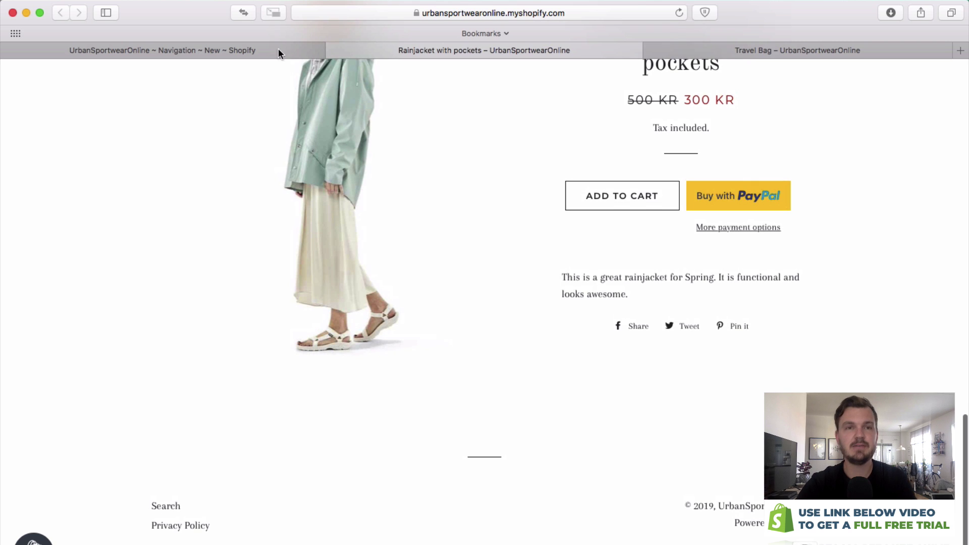
click(264, 49)
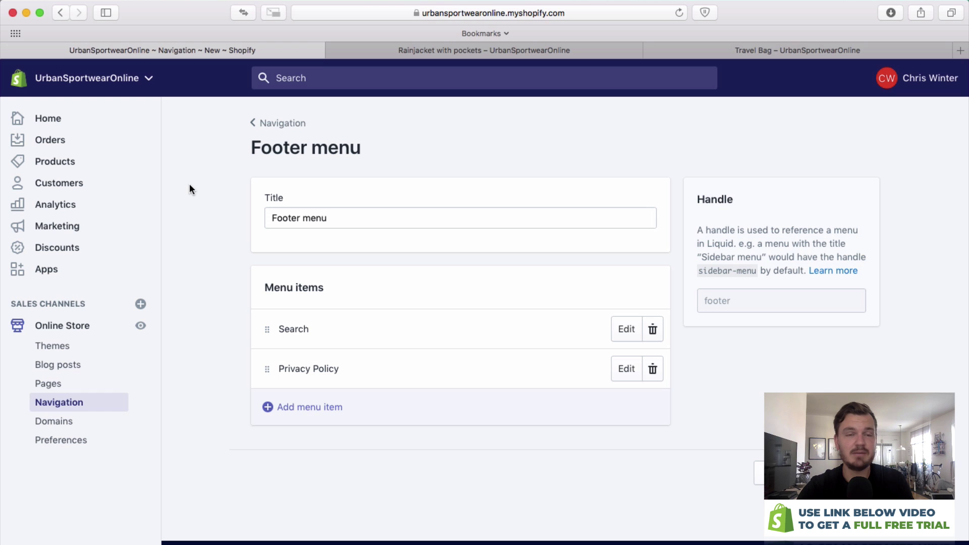
Create and save an 'About Us' page with text 'Hi there, this is our about us page. I will fill this in later.'.
click(47, 384)
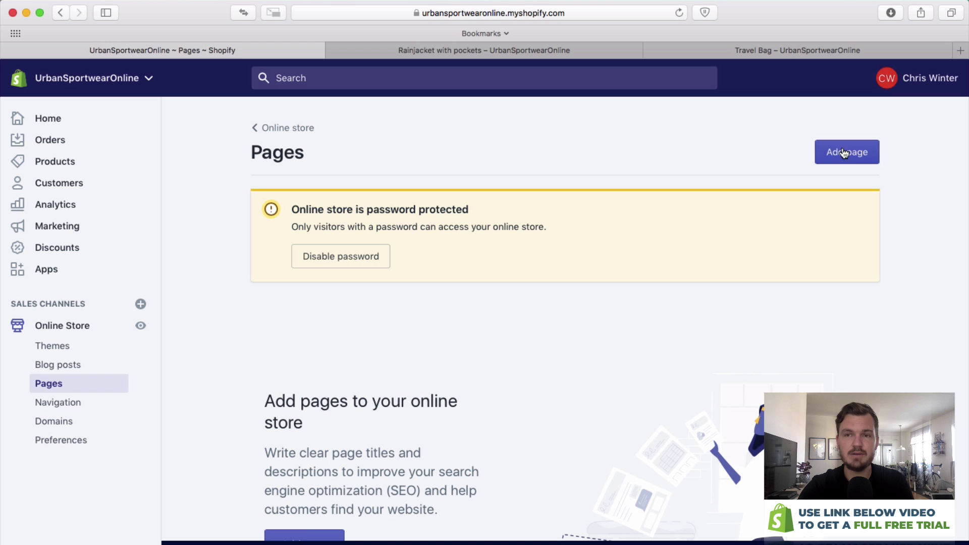
click(834, 149)
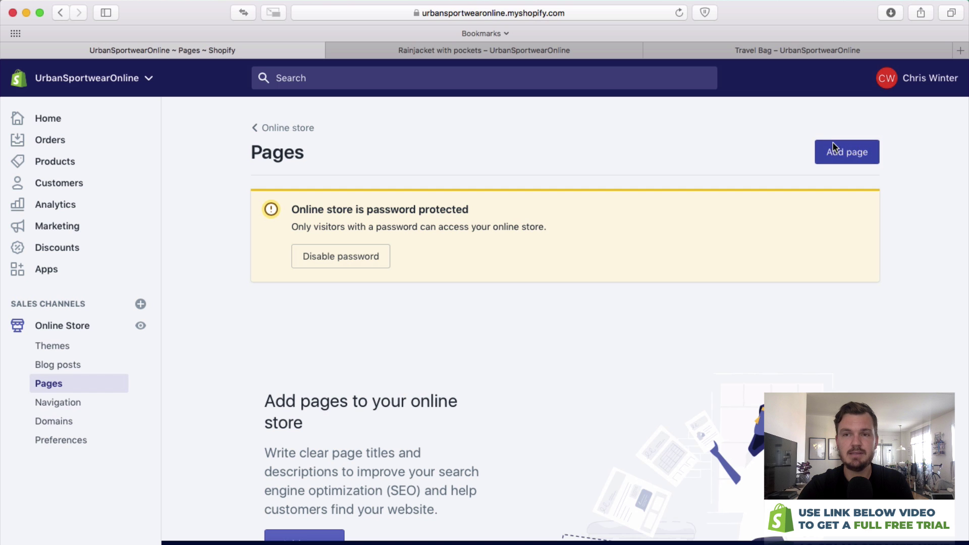
click(326, 241)
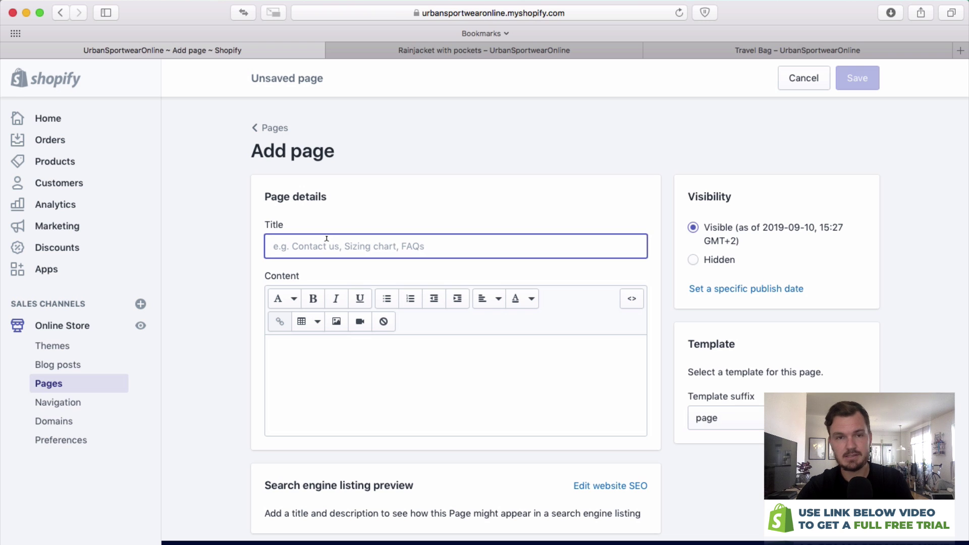
text(About Us)
key(Tab)
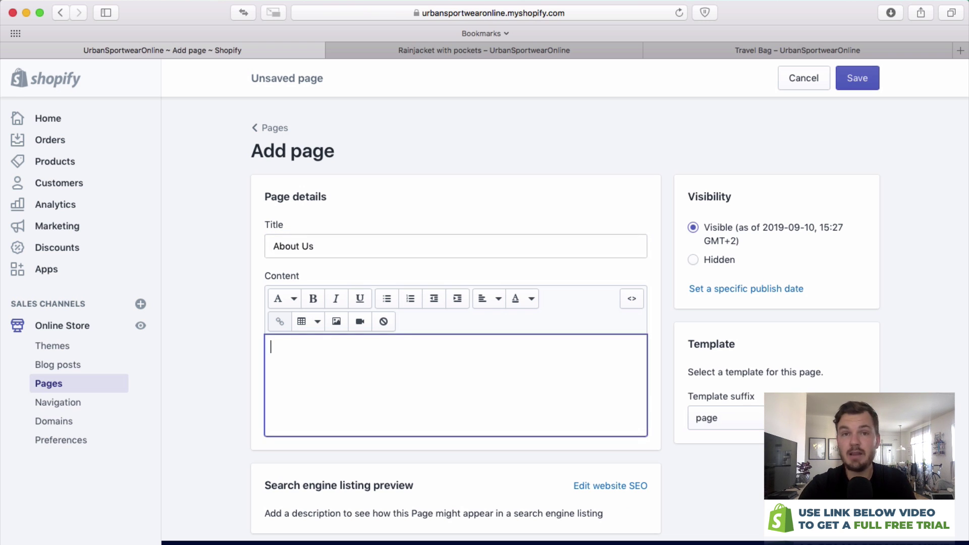
text(Hi there, this is our abou)
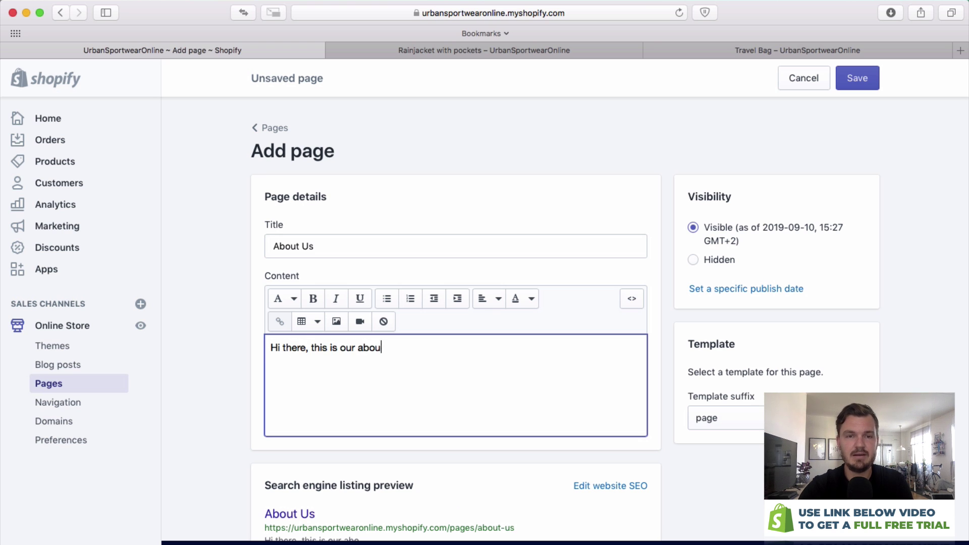
text(t us page. I will fill thi)
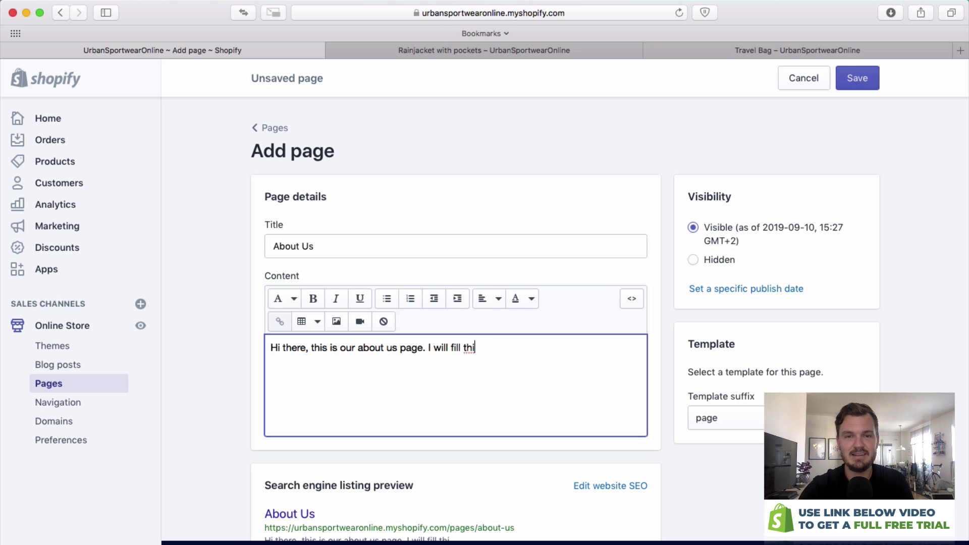
text(s in later.)
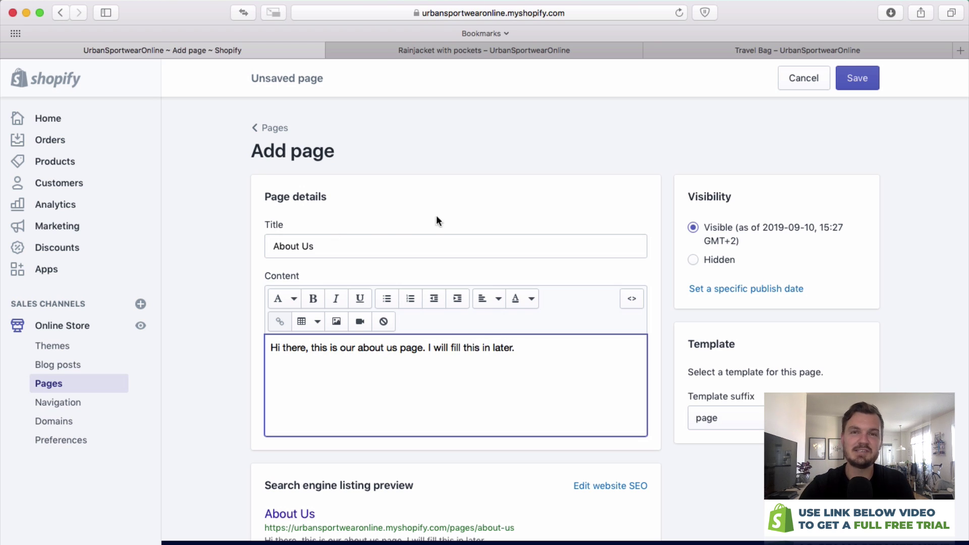
scroll(601, 196, down, 2)
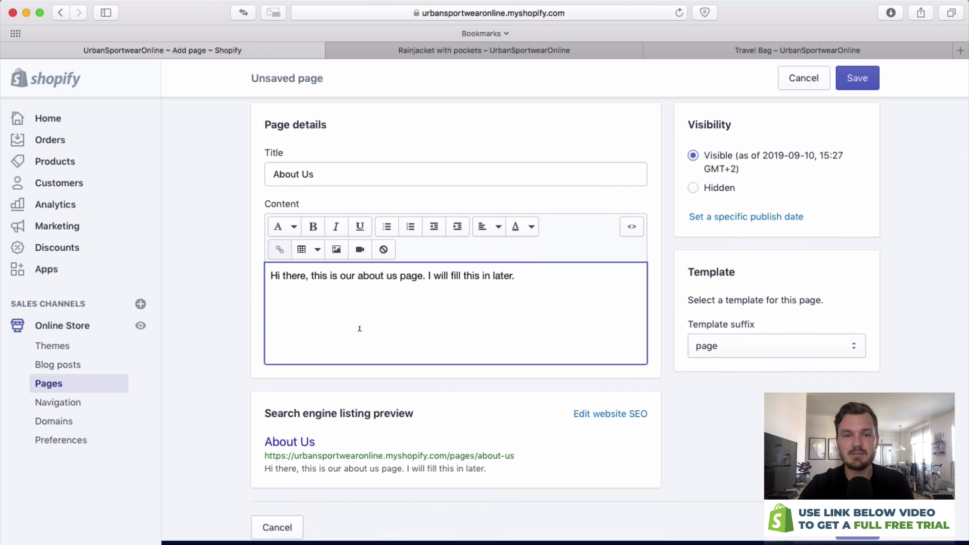
scroll(328, 411, up, 2)
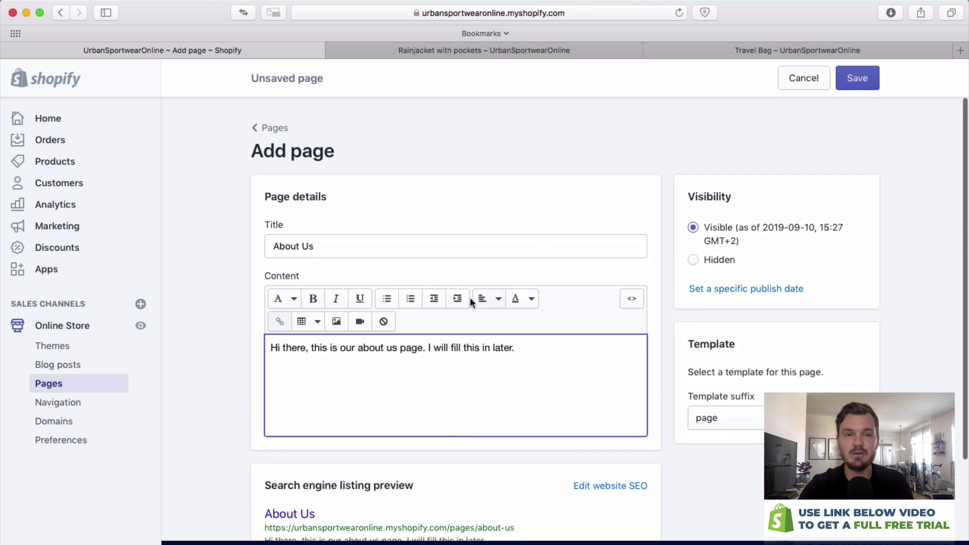
click(876, 85)
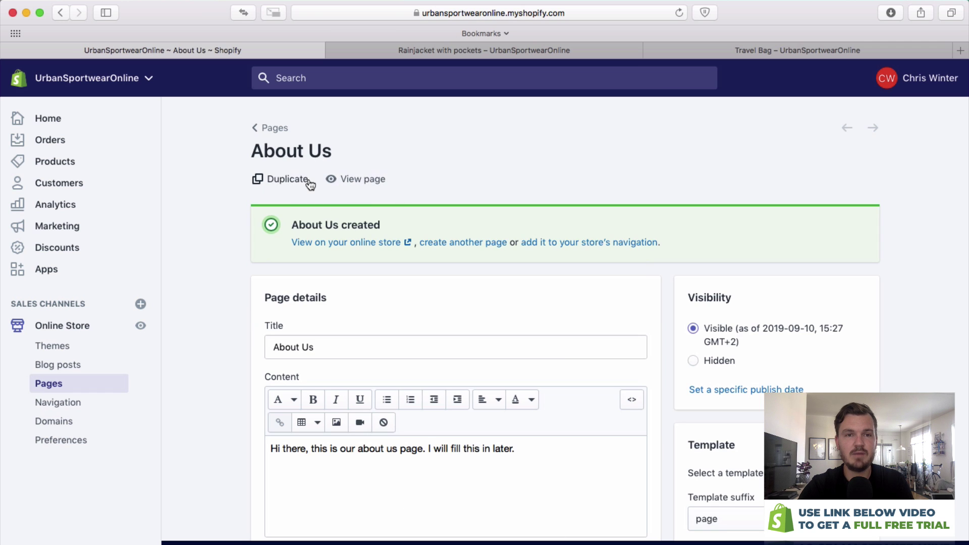
Create a 'Contact Us' page reading 'This is the contact us page, you can get in touch', using page.contact, and save it.
click(473, 242)
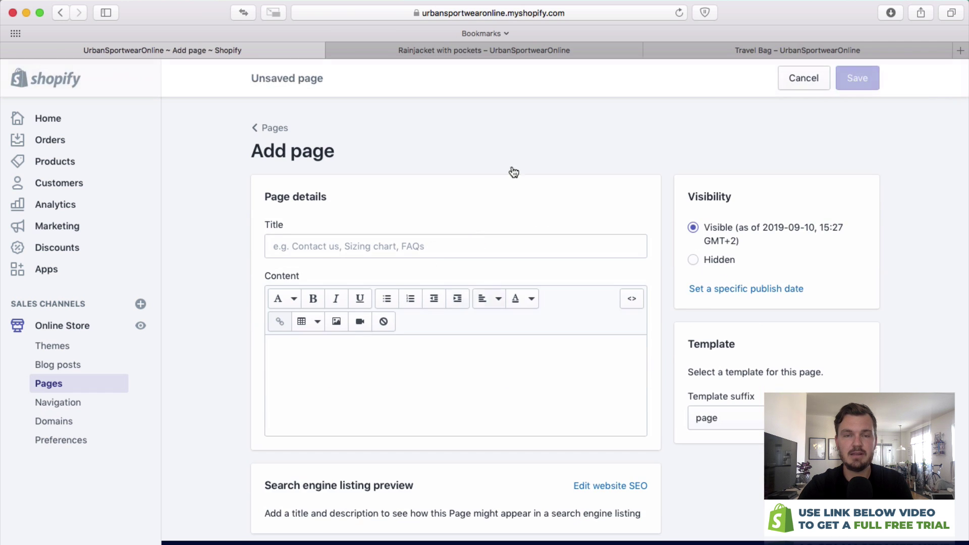
click(437, 246)
text(Contact Us)
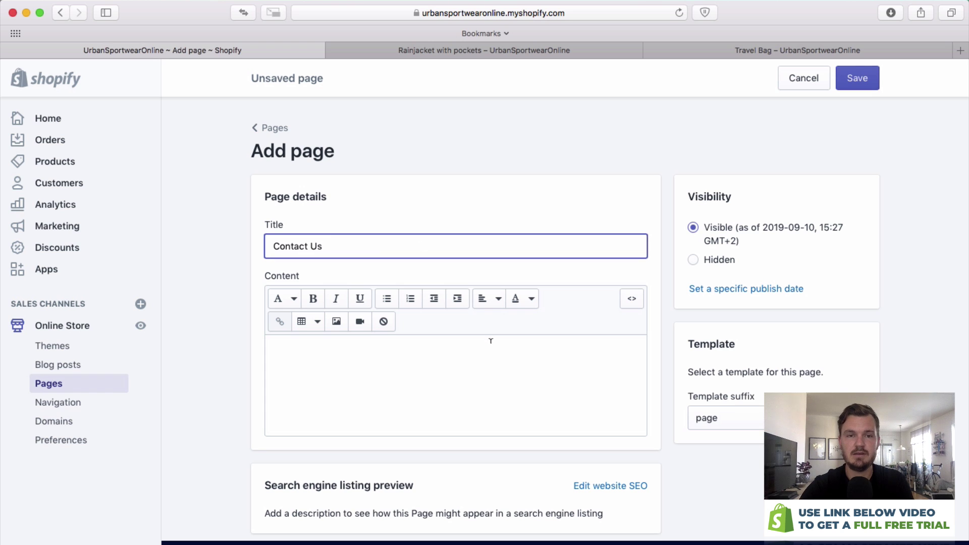
click(492, 346)
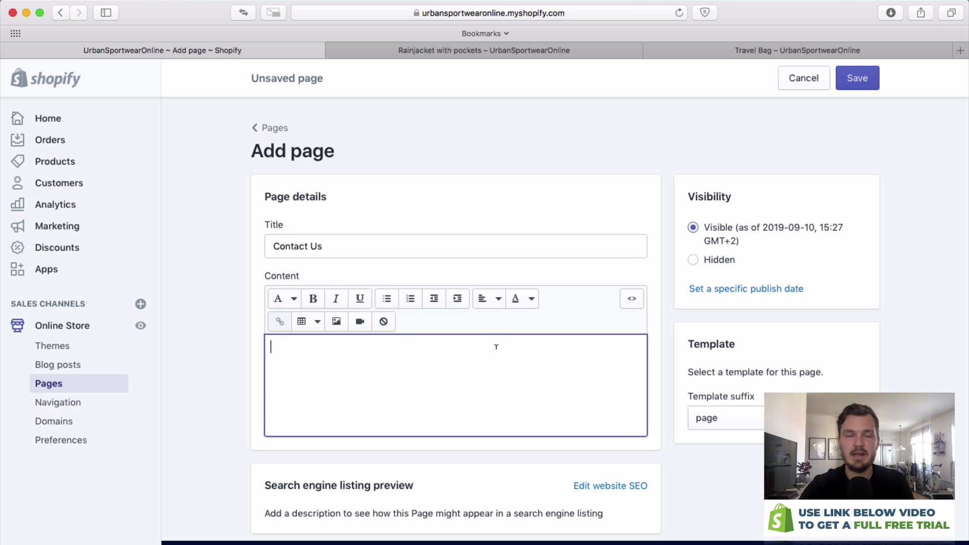
text(This is the con)
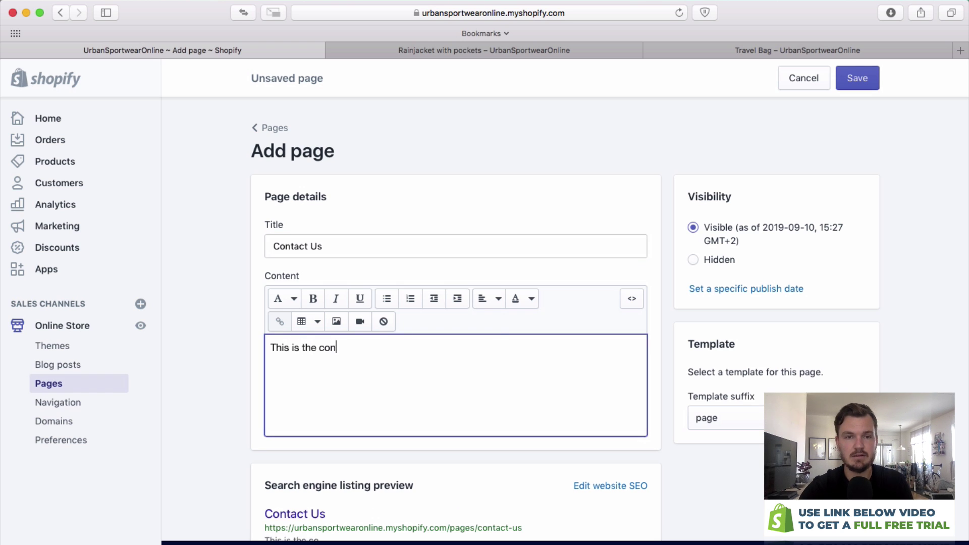
text(tact us page, you )
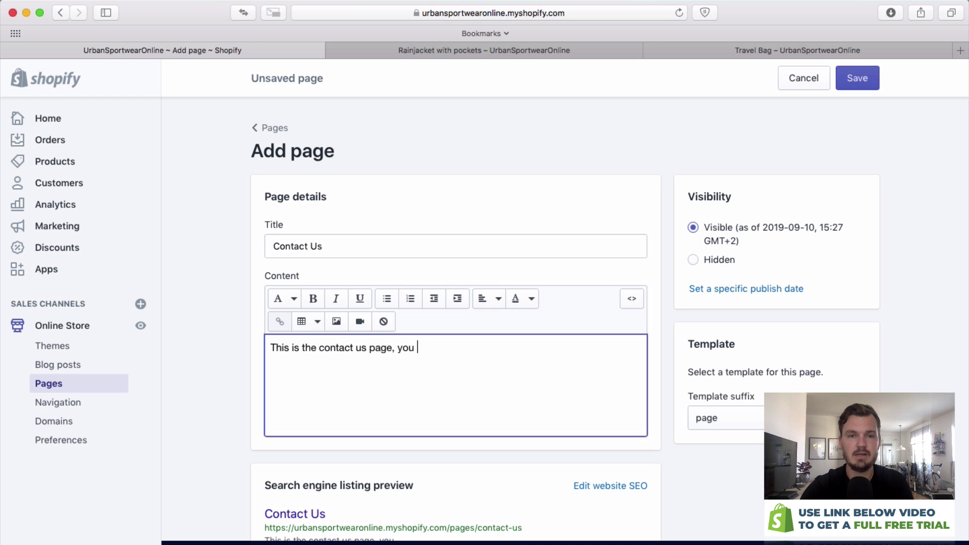
text(cna get in touch with us.)
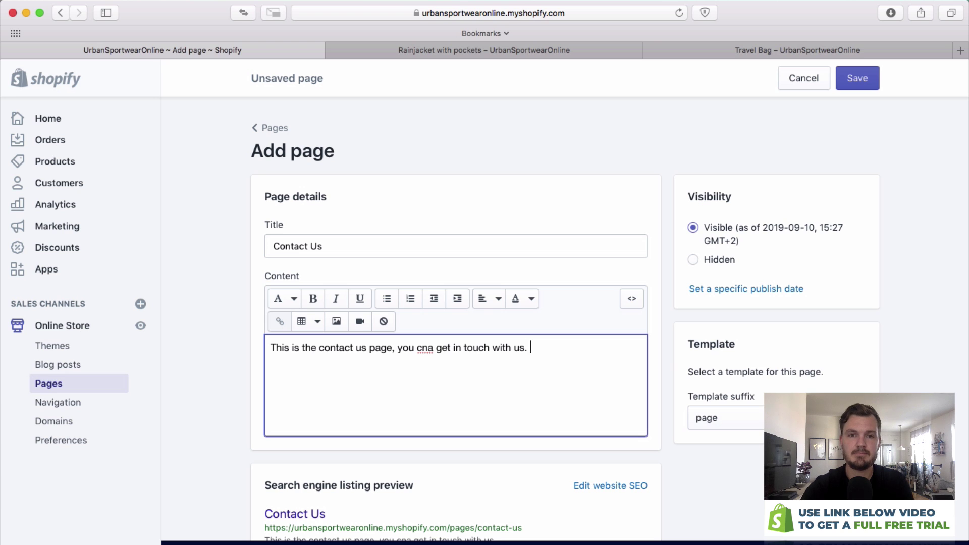
double_click(425, 348)
text(can)
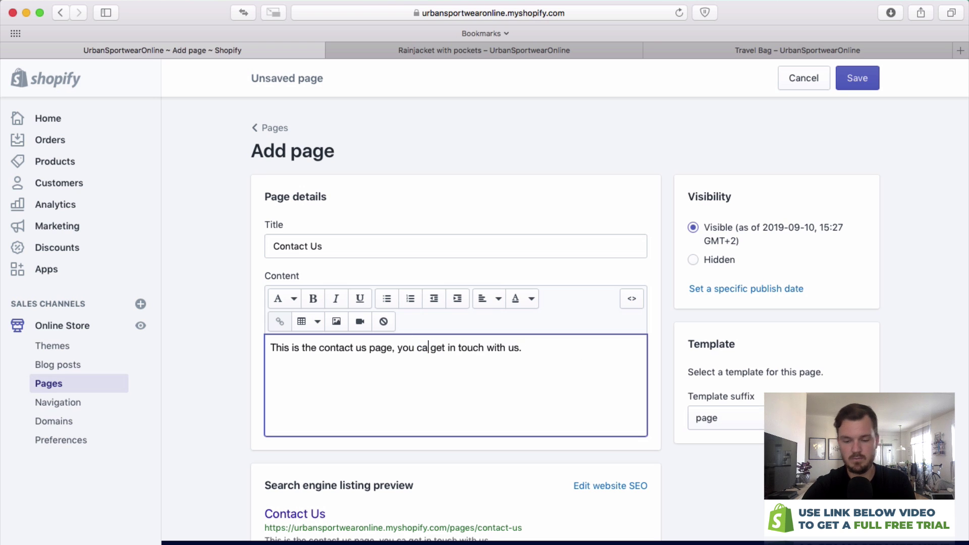
click(676, 369)
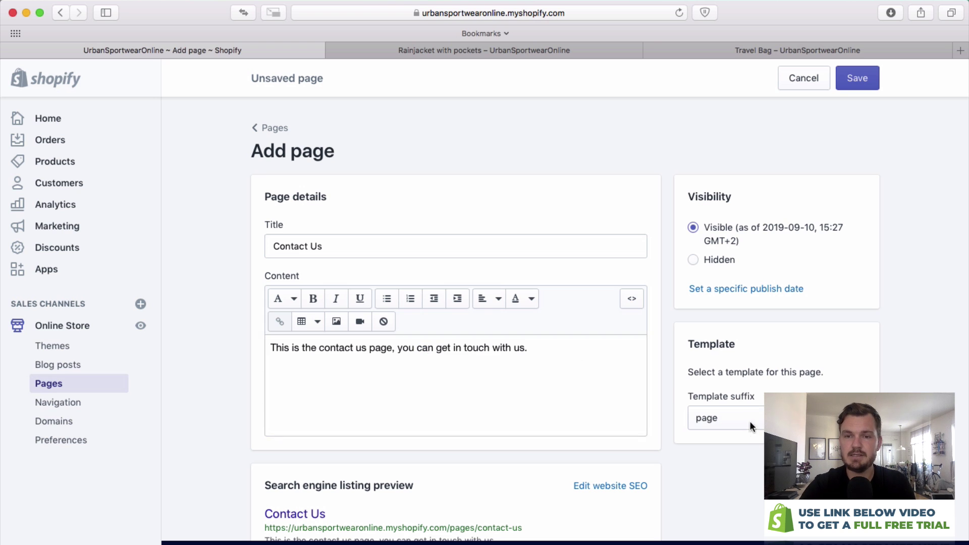
click(778, 418)
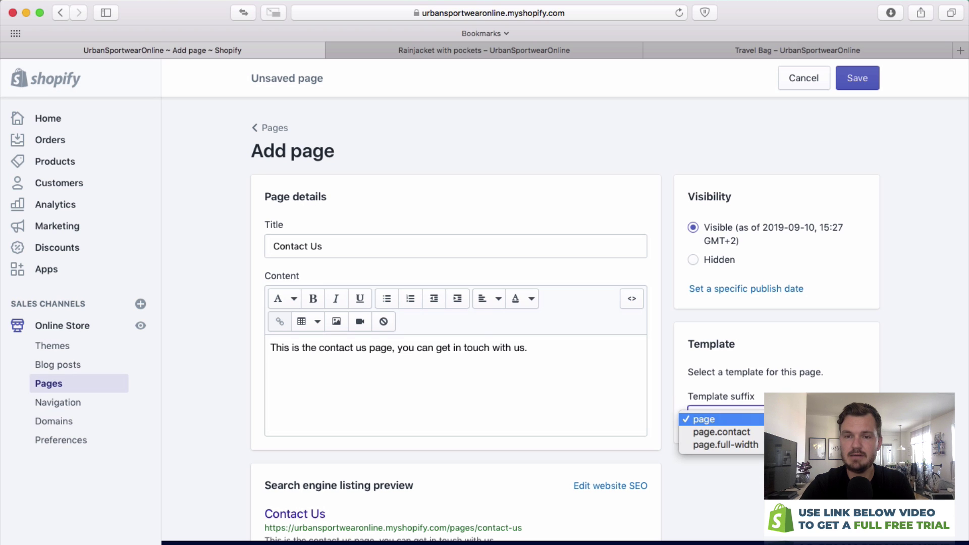
click(778, 432)
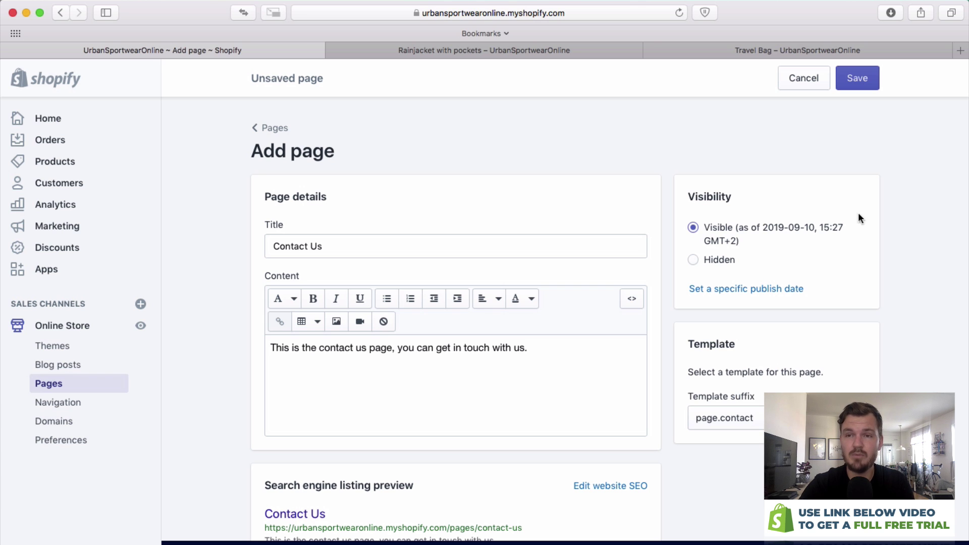
click(854, 79)
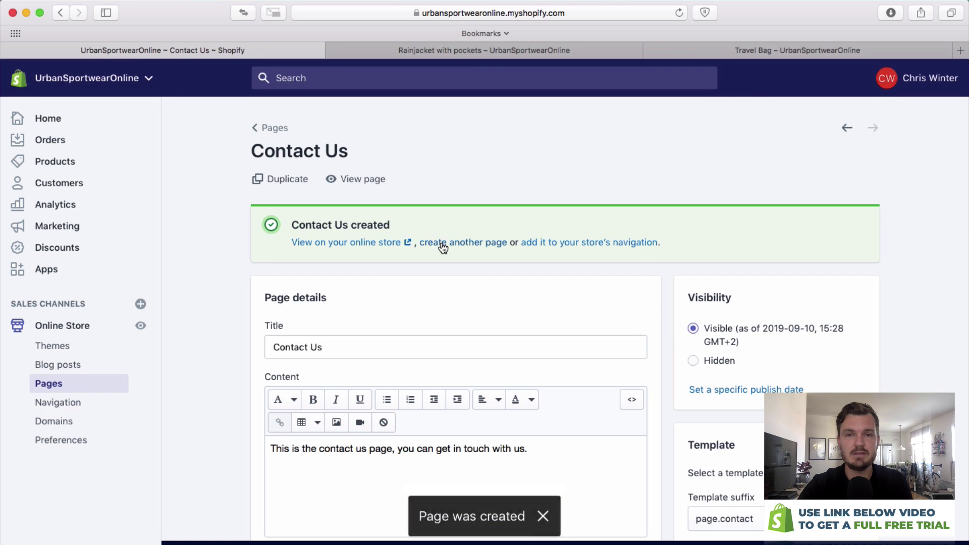
View the live Contact Us page and try its Name, Email, Phone Number and Message fields.
click(378, 243)
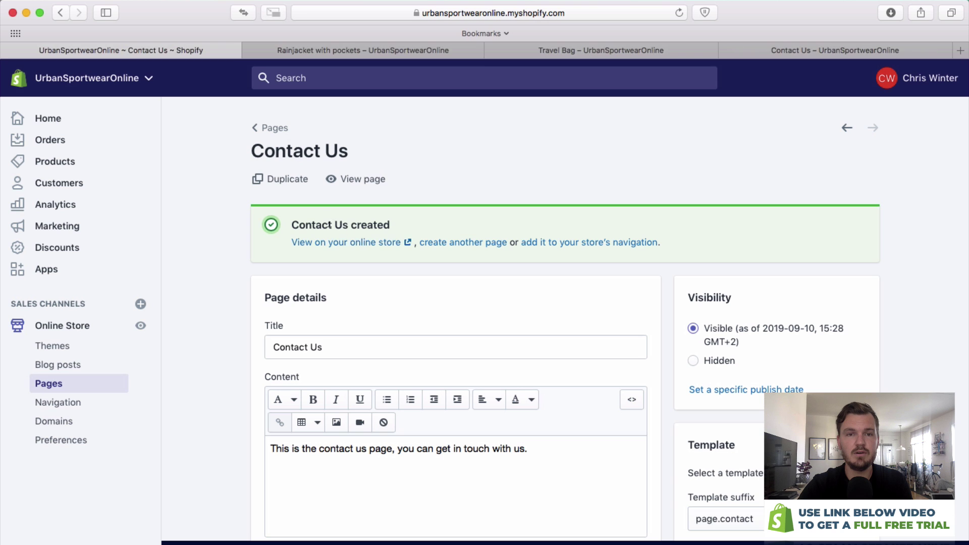
drag(767, 50, 394, 56)
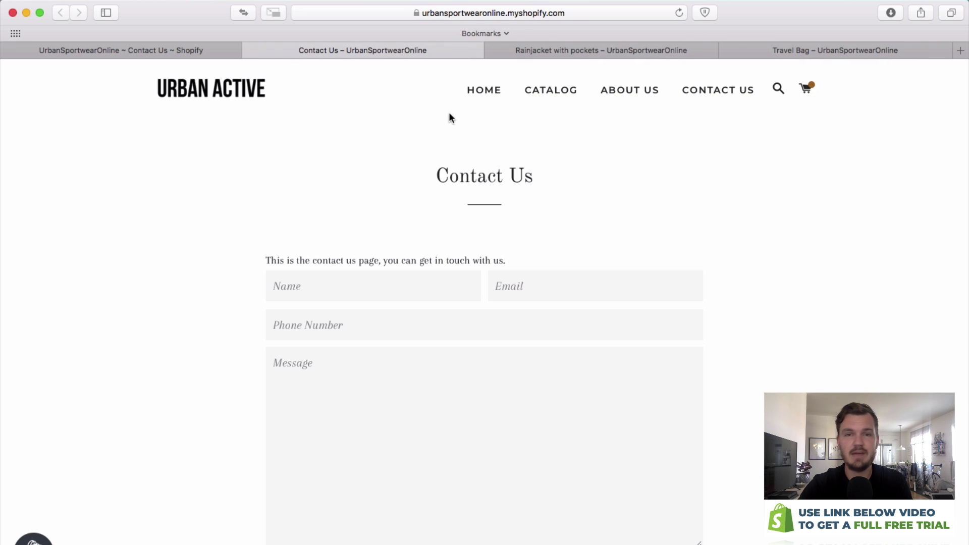
drag(419, 168, 573, 164)
drag(526, 258, 205, 244)
click(348, 279)
click(535, 299)
click(533, 314)
click(539, 357)
click(474, 228)
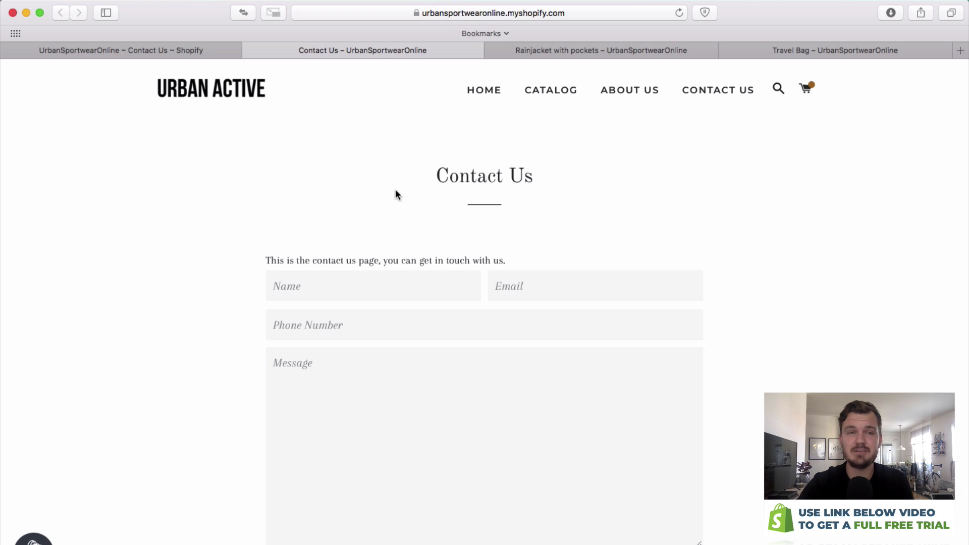
click(141, 51)
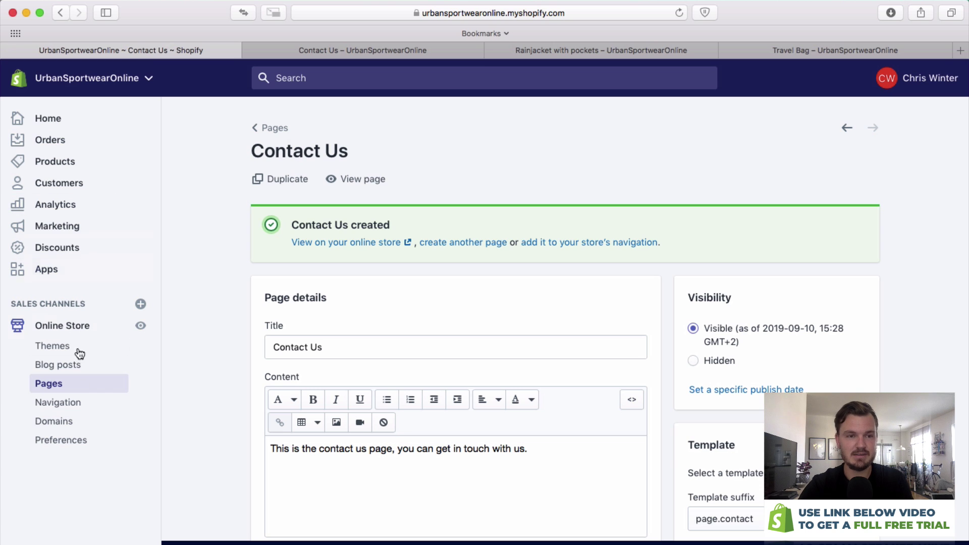
In the Main menu, relink the About Us item from # to the About Us page.
click(80, 400)
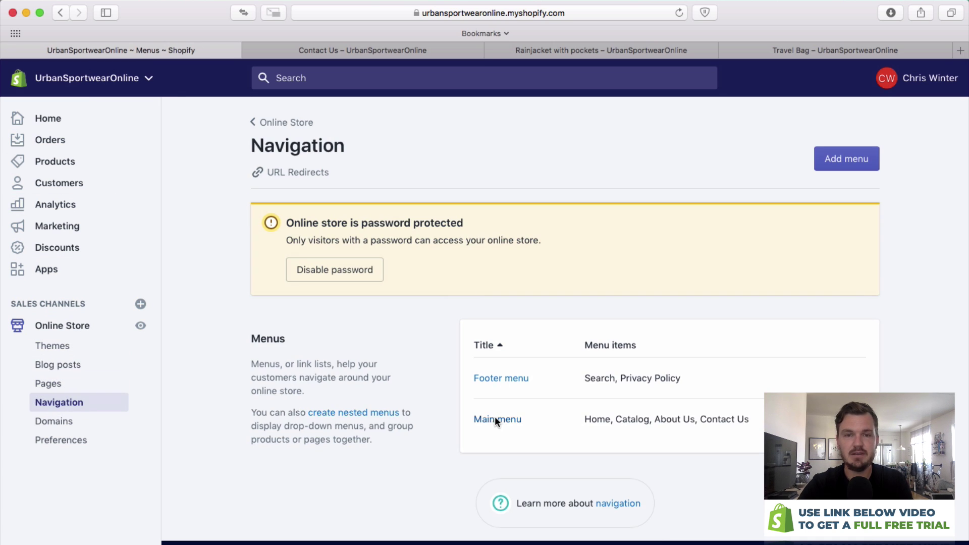
click(495, 419)
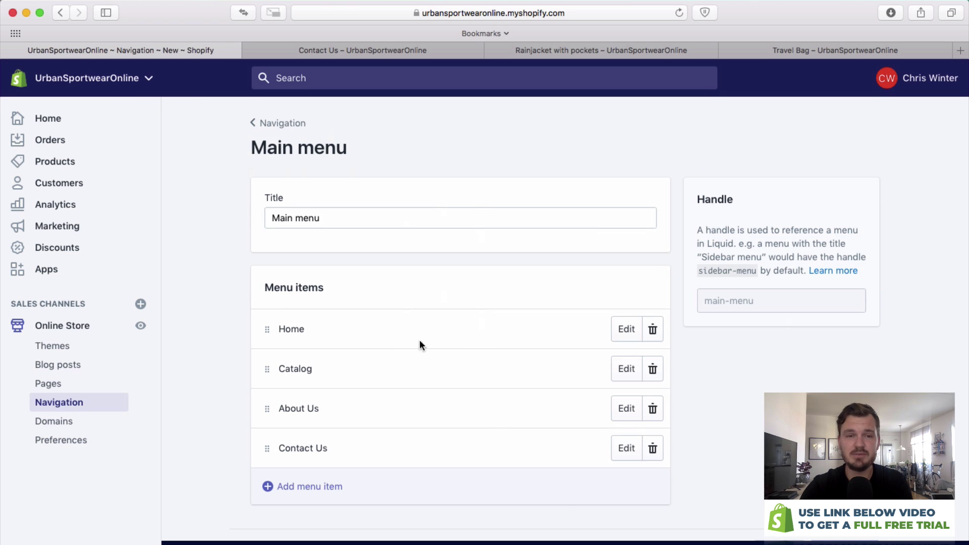
click(628, 416)
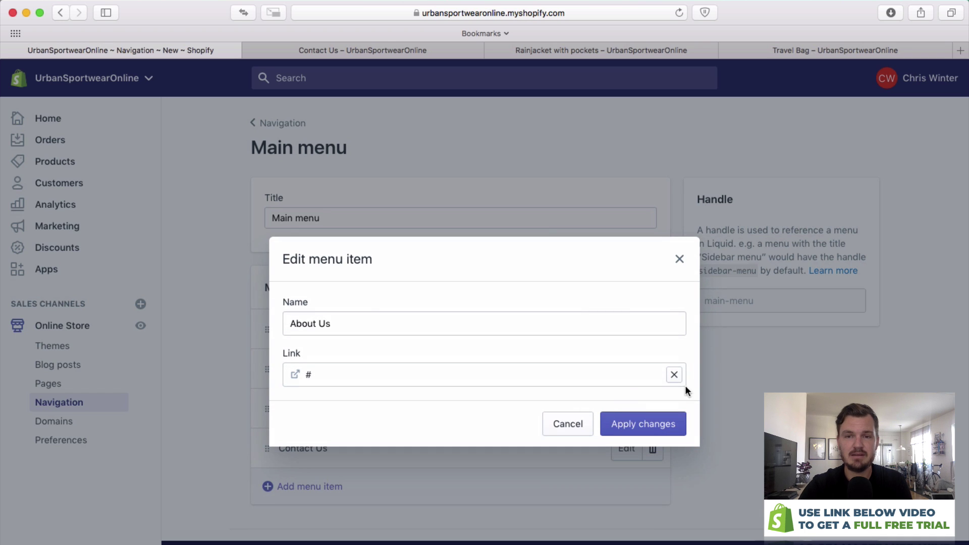
click(673, 375)
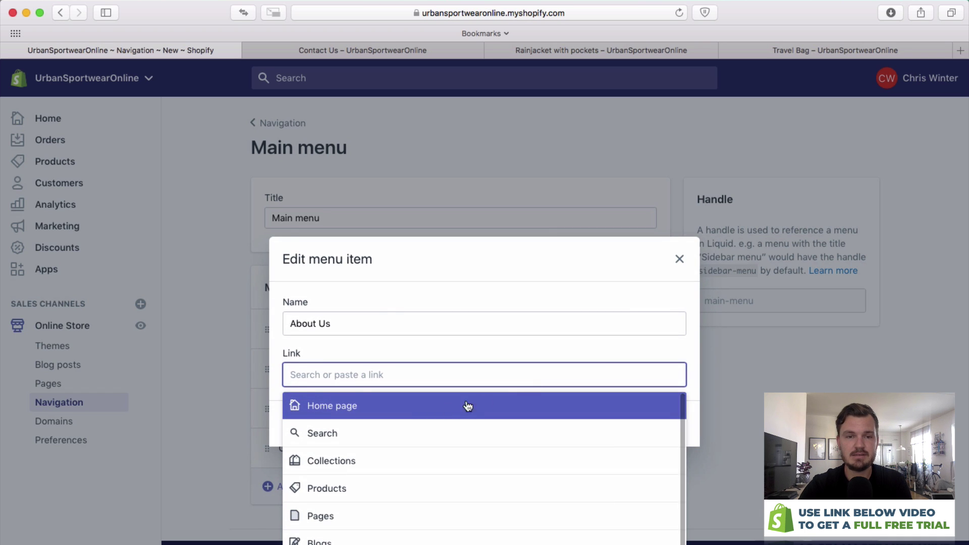
click(336, 514)
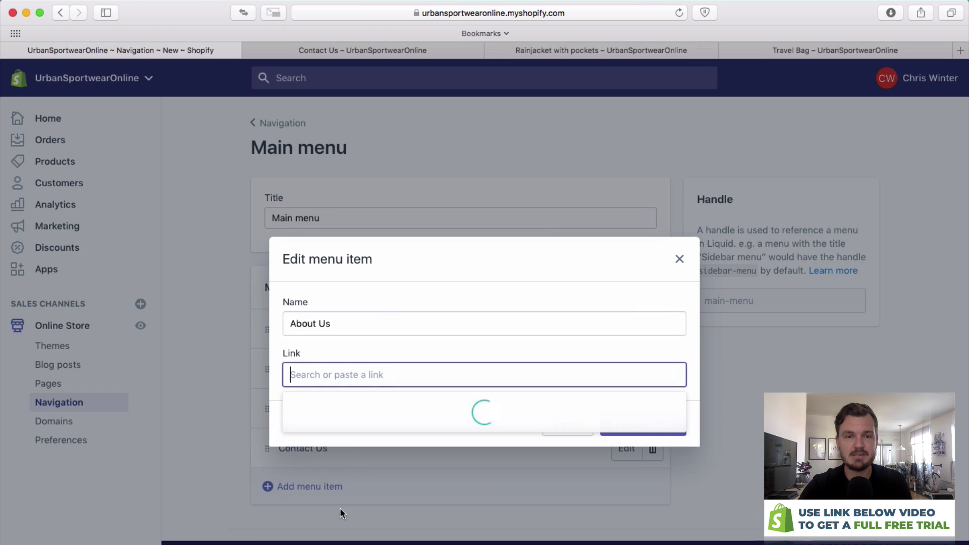
click(349, 435)
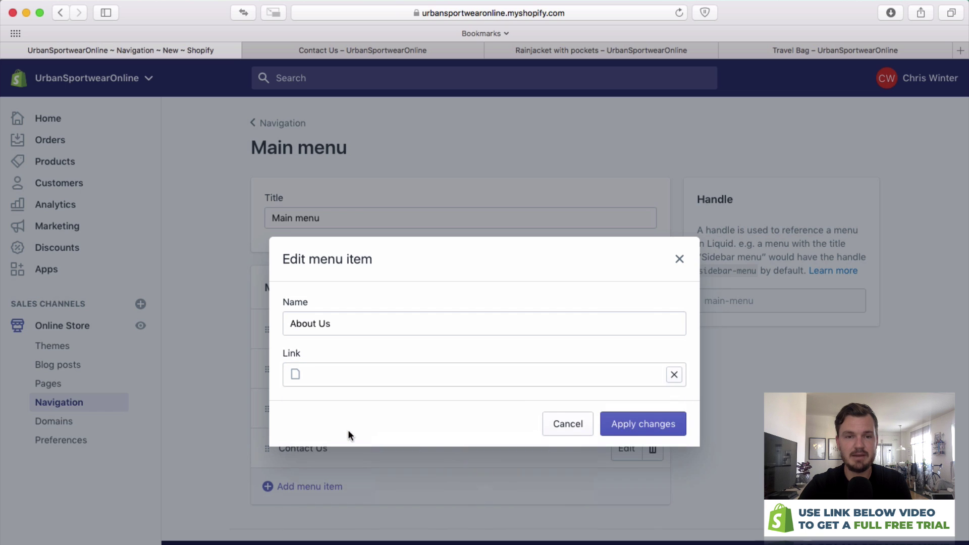
click(664, 427)
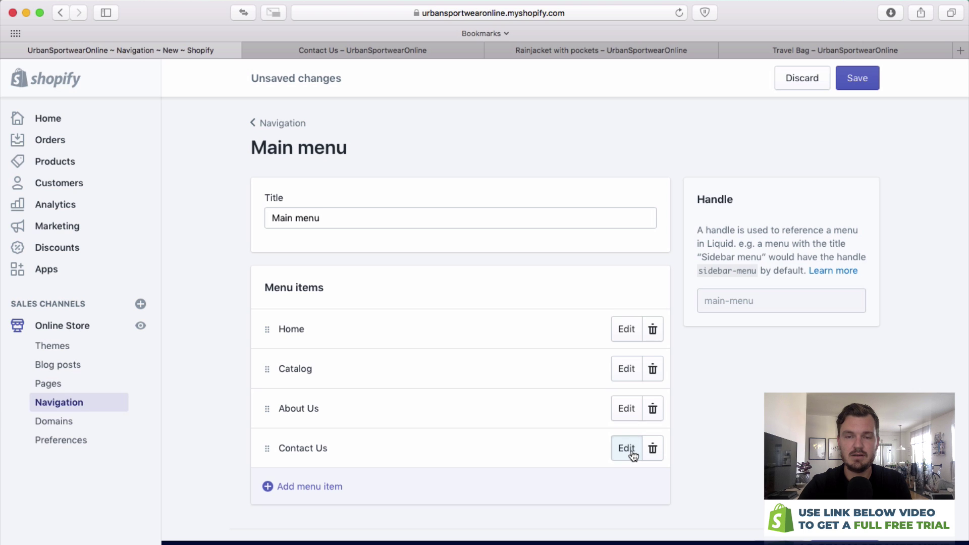
Link the Contact Us item to the Contact Us page and save the Main menu.
click(626, 448)
click(674, 374)
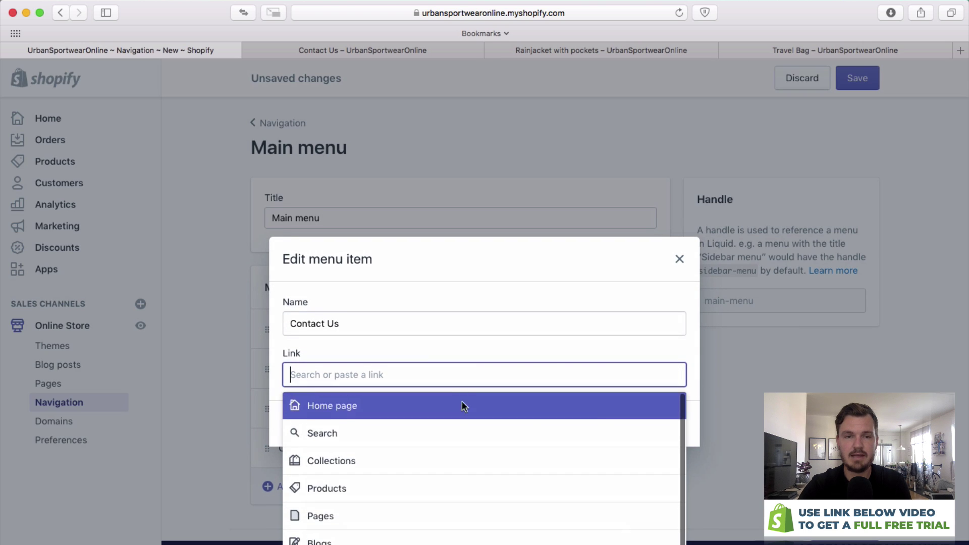
click(424, 509)
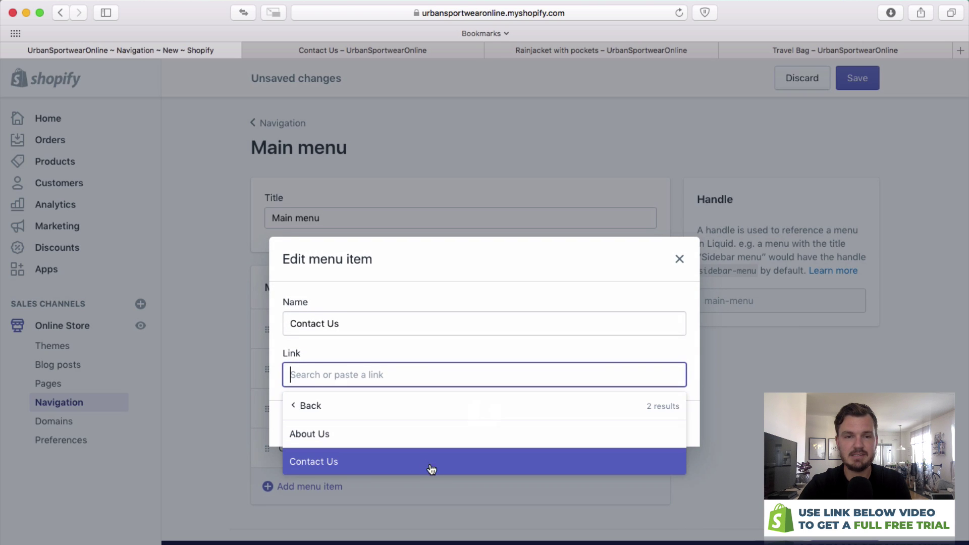
click(396, 471)
click(657, 425)
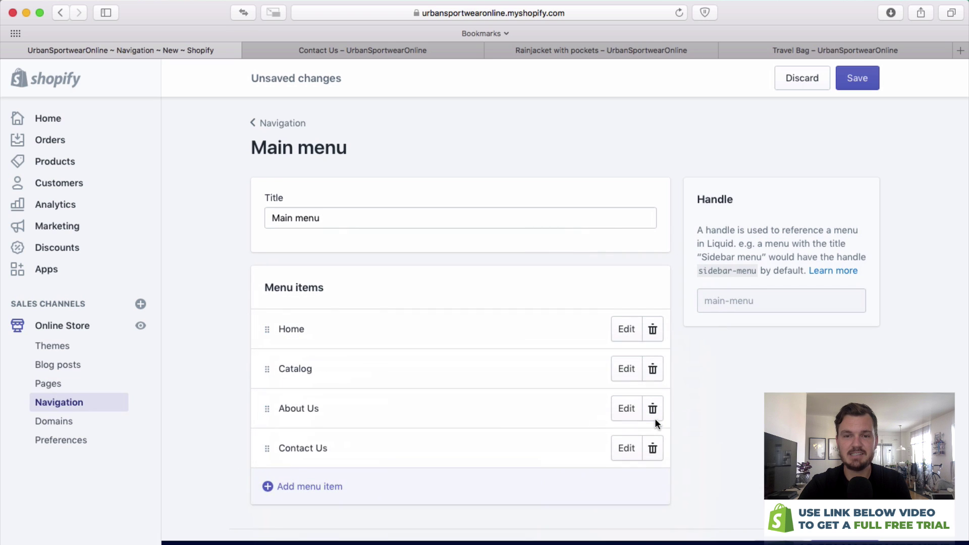
click(858, 75)
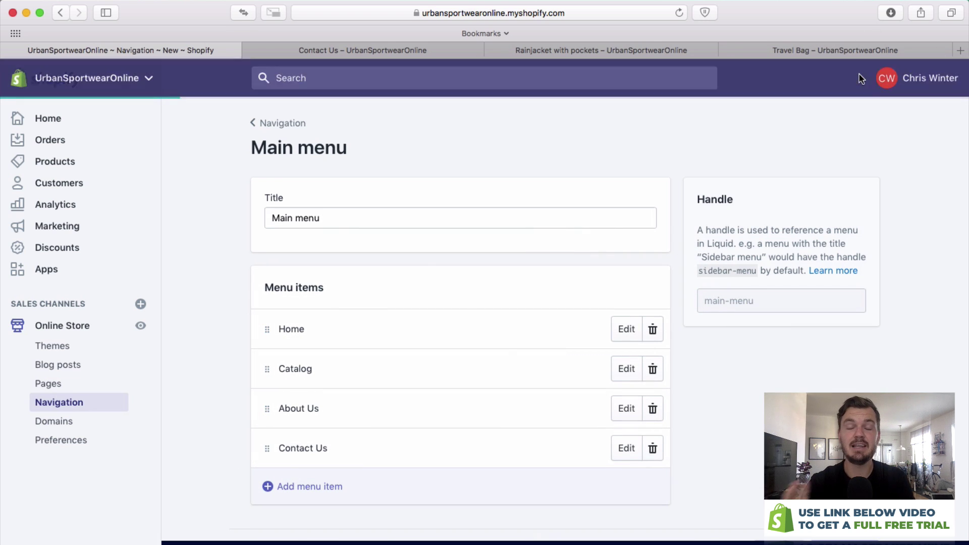
Reload the storefront and test the HOME, ABOUT US and CONTACT US header links.
click(432, 52)
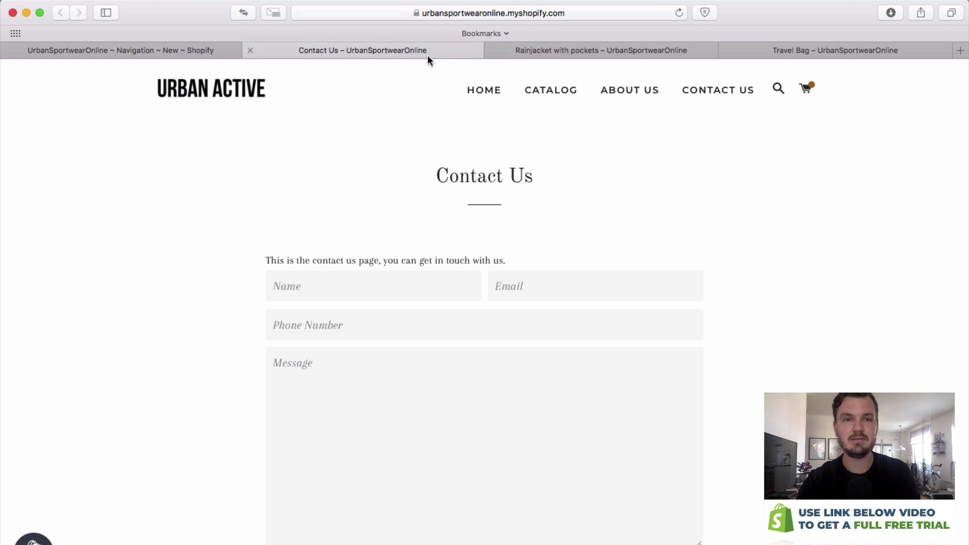
key(cmd+r)
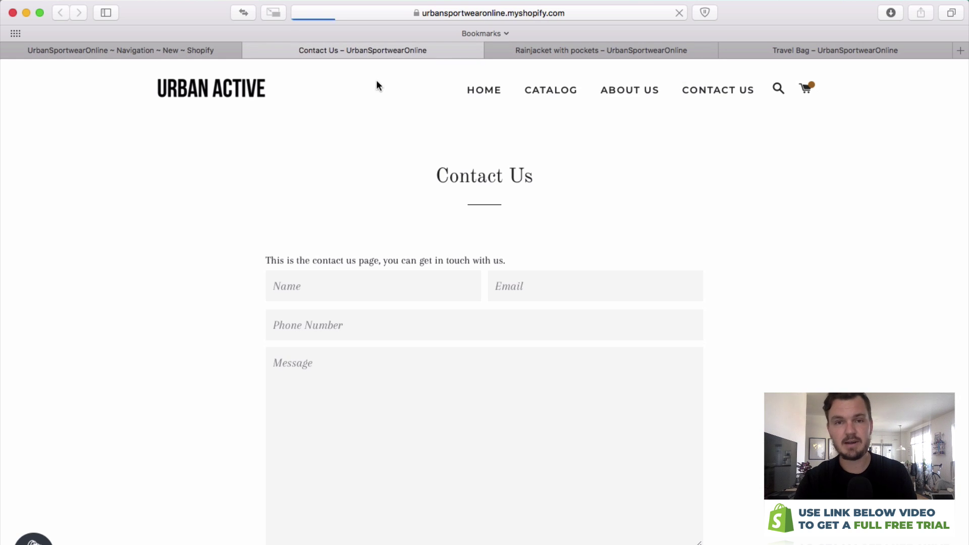
click(480, 91)
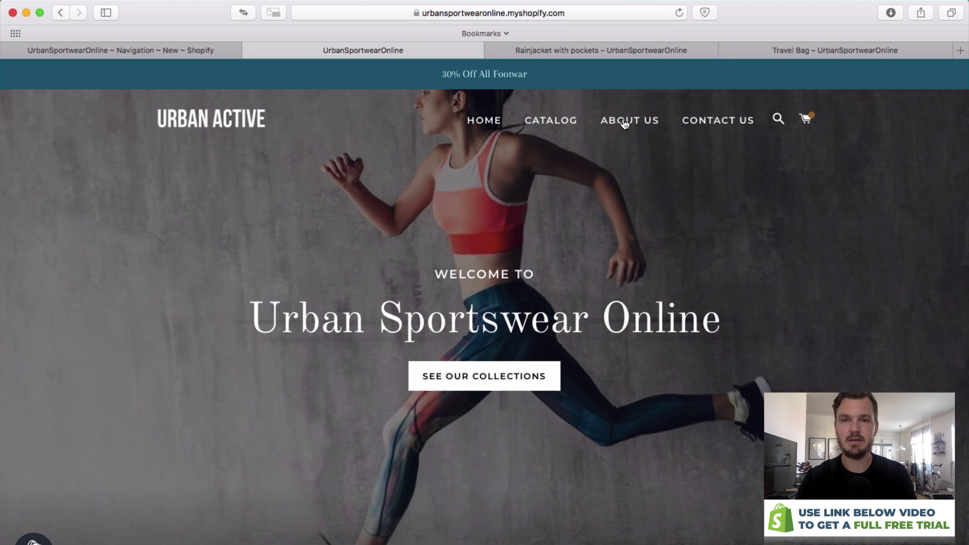
click(625, 122)
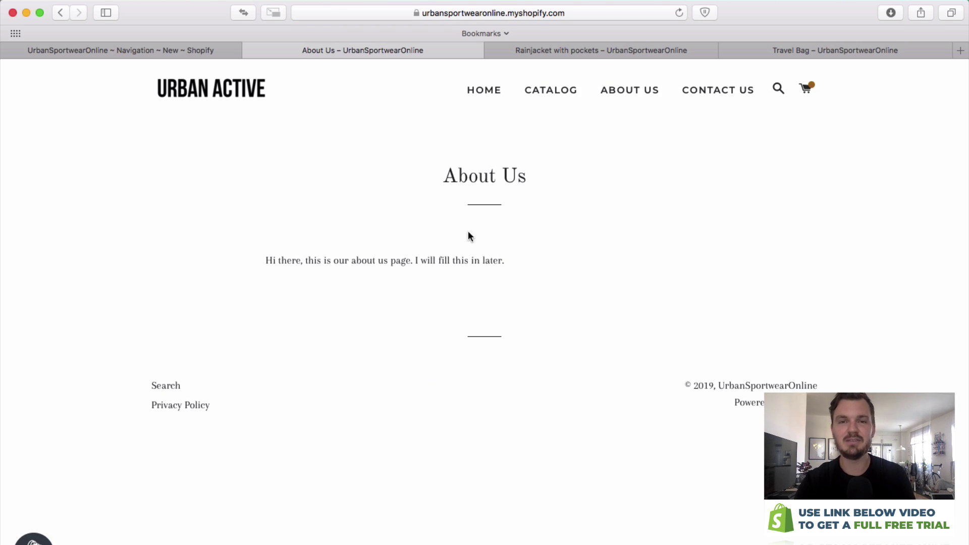
click(710, 90)
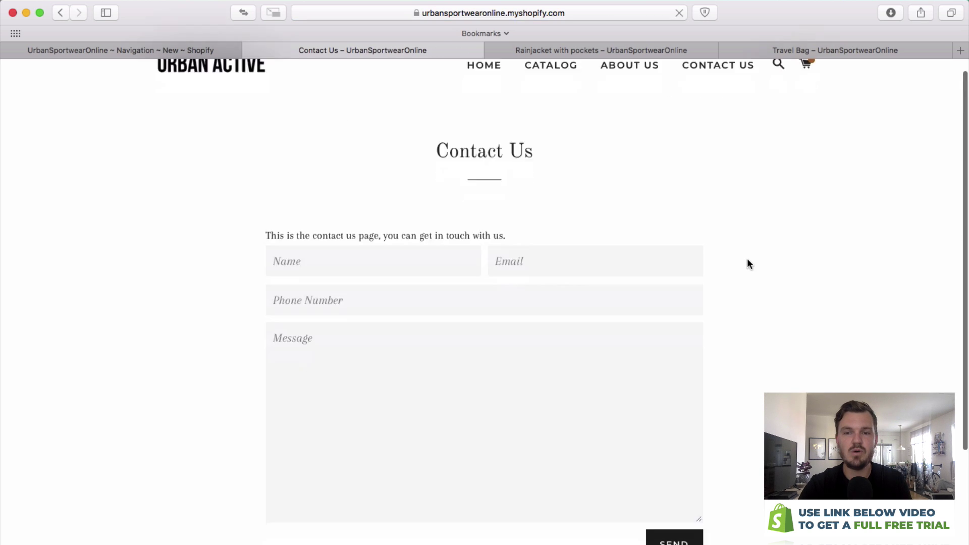
scroll(749, 263, down, 5)
scroll(757, 260, up, 5)
scroll(619, 188, down, 4)
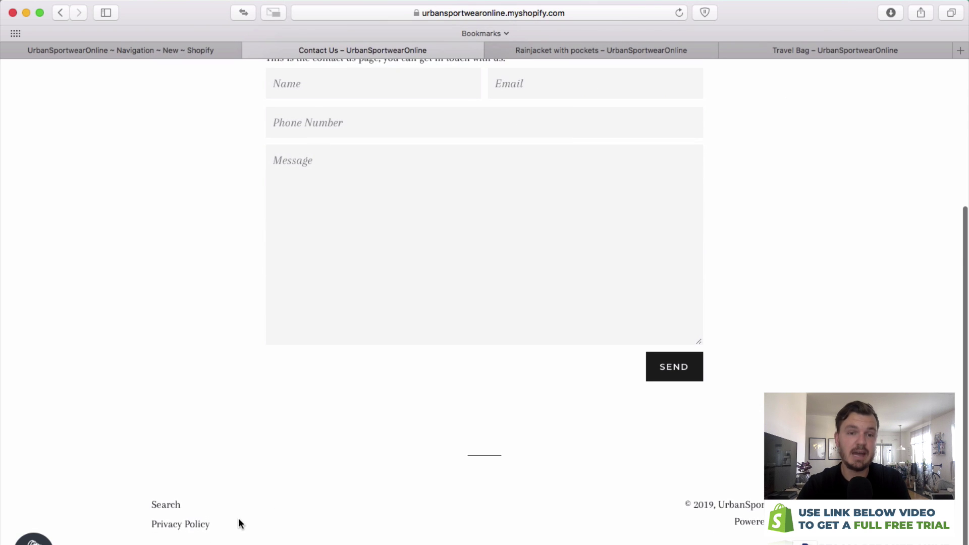
scroll(595, 519, up, 5)
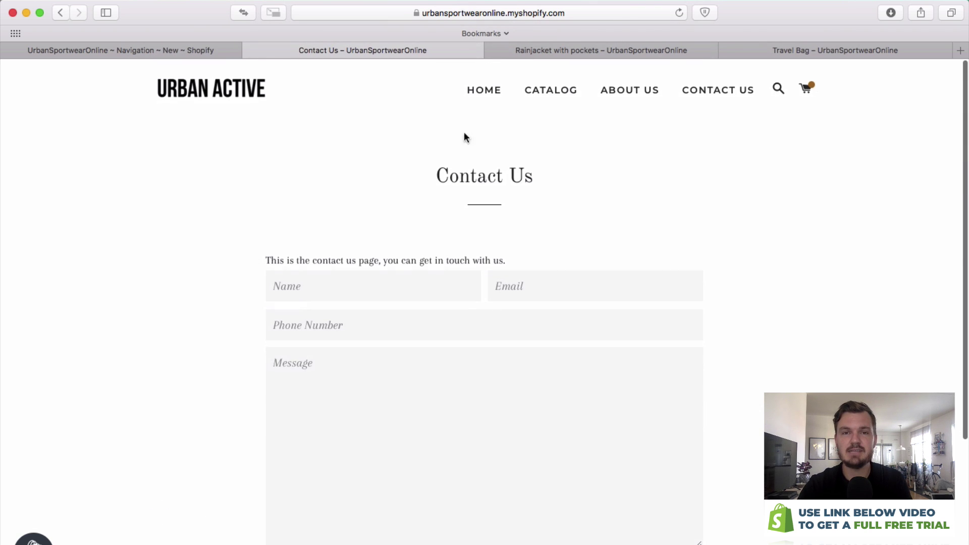
click(480, 91)
click(111, 46)
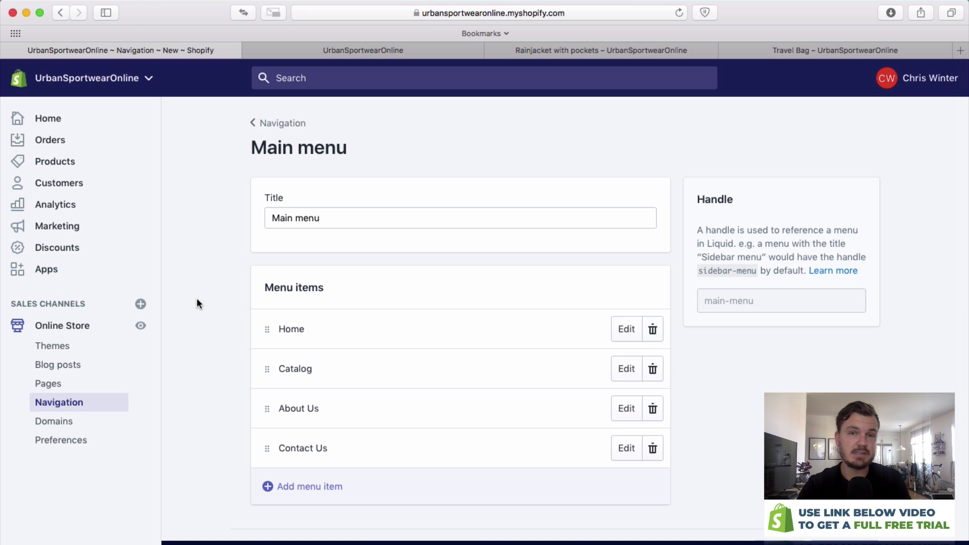
Go from the admin Home page to the Orders page, which has no orders yet.
click(56, 120)
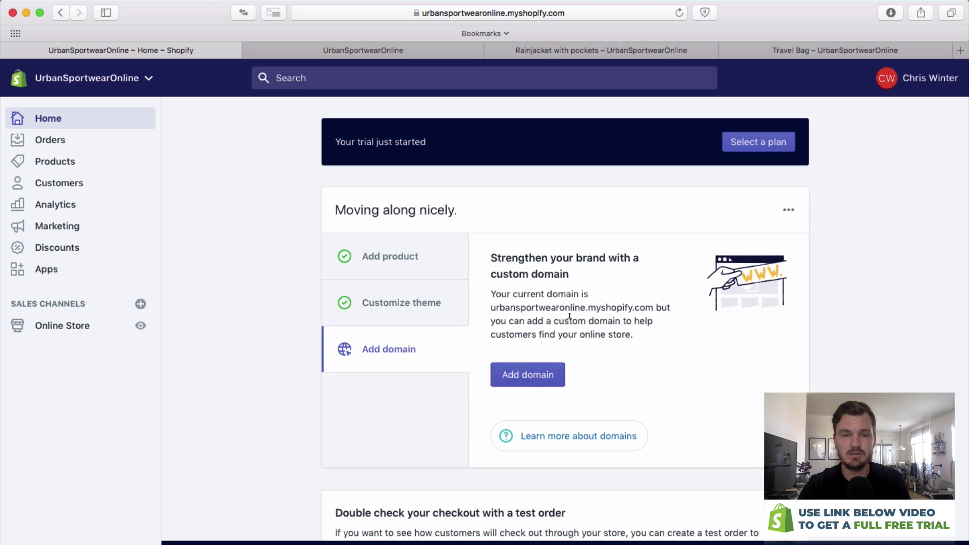
scroll(581, 317, down, 4)
scroll(601, 311, up, 4)
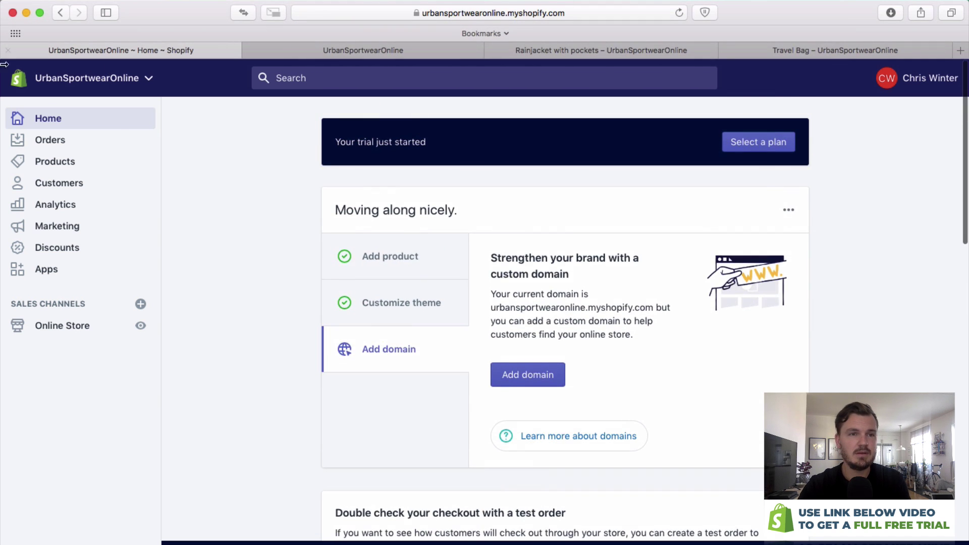
click(63, 142)
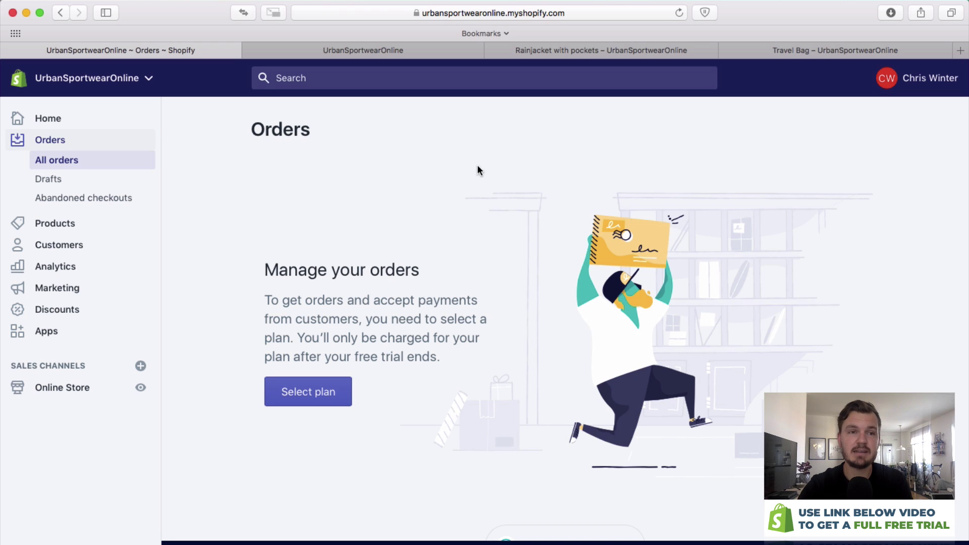
Look through Products and Customers, then reach the Analytics overview showing 0,00 kr sales.
click(53, 223)
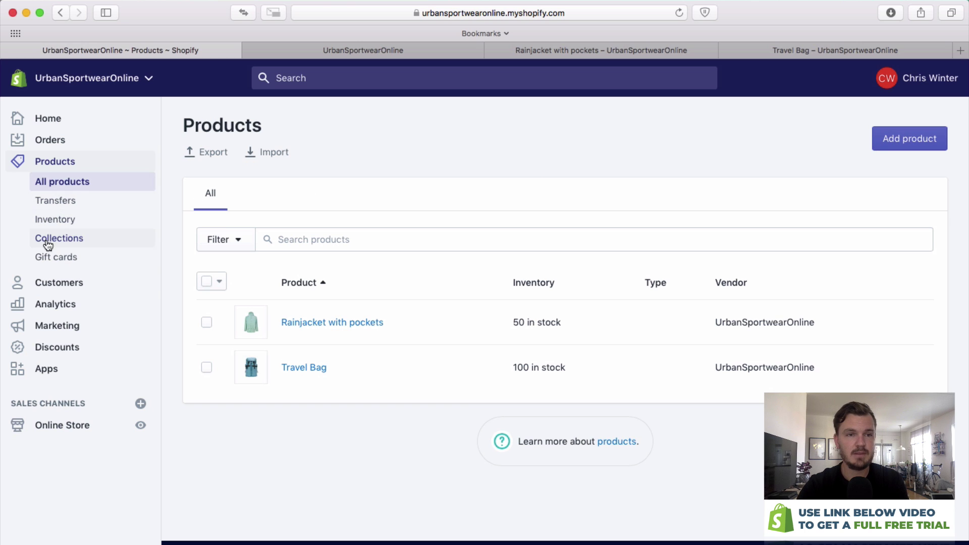
click(56, 281)
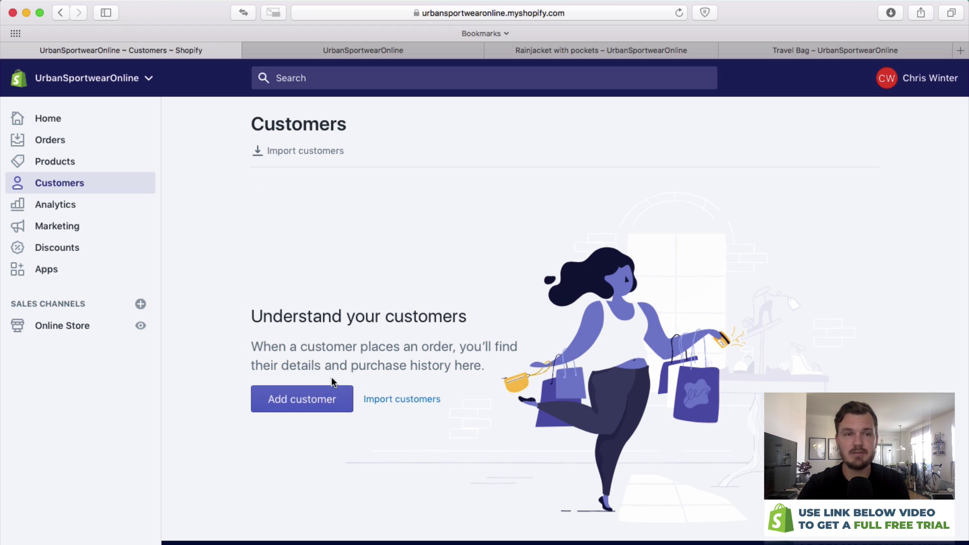
click(60, 204)
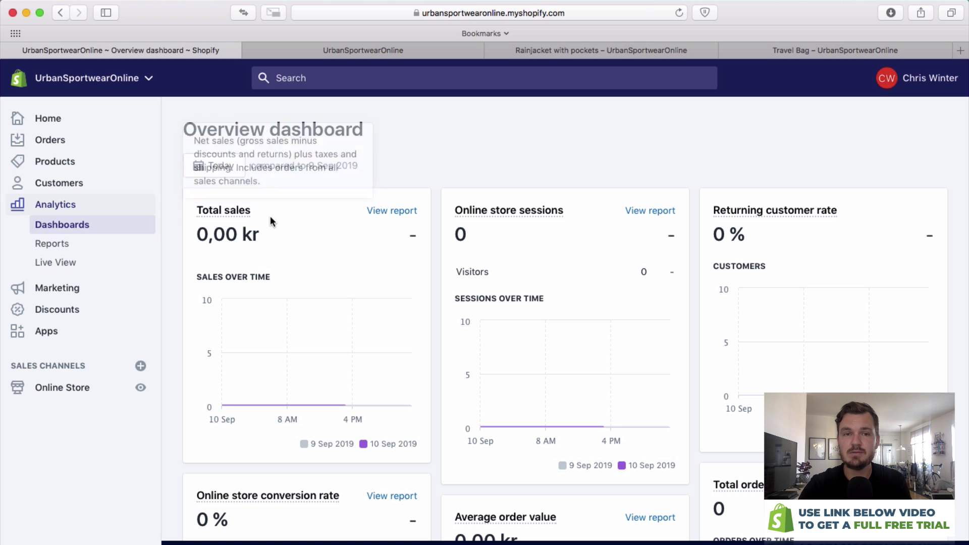
scroll(286, 207, down, 1)
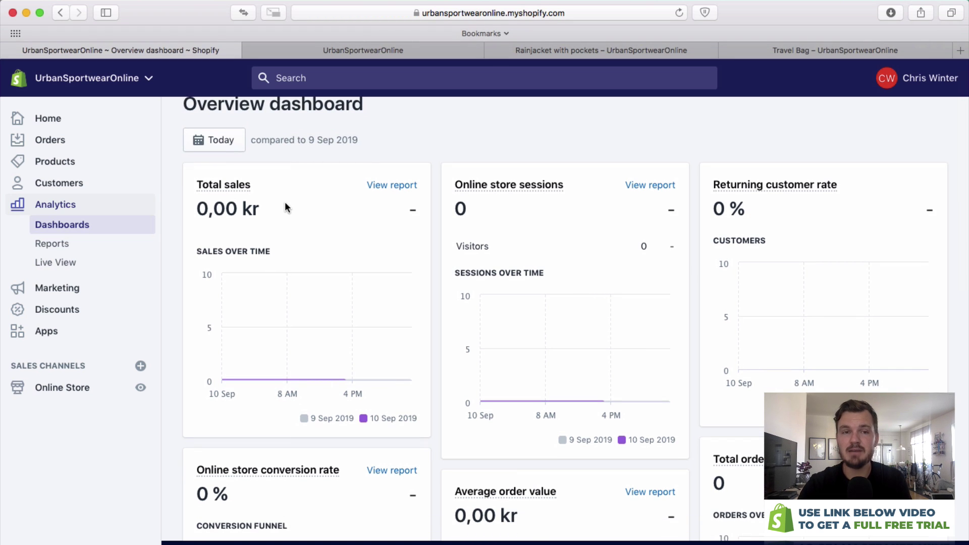
mouse_move(234, 329)
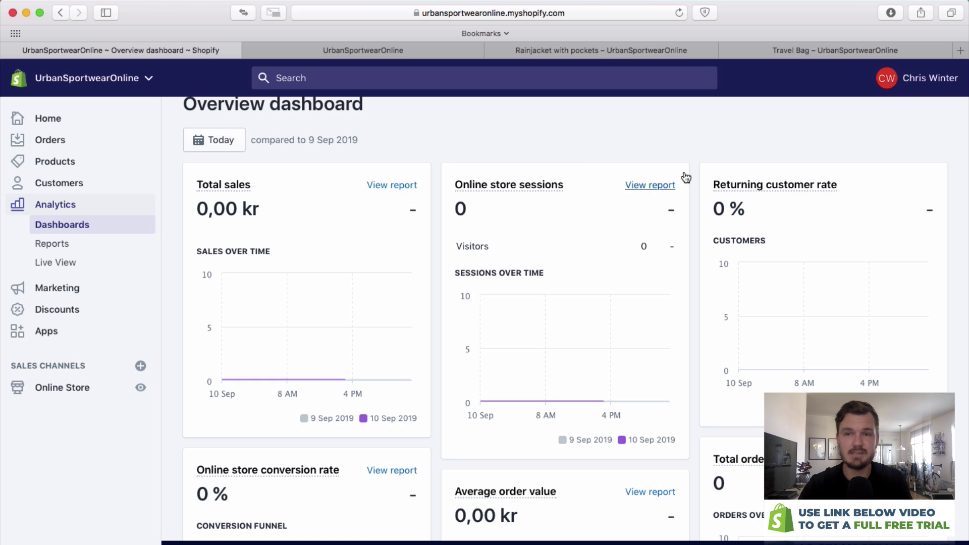
scroll(823, 212, down, 1)
scroll(828, 213, down, 5)
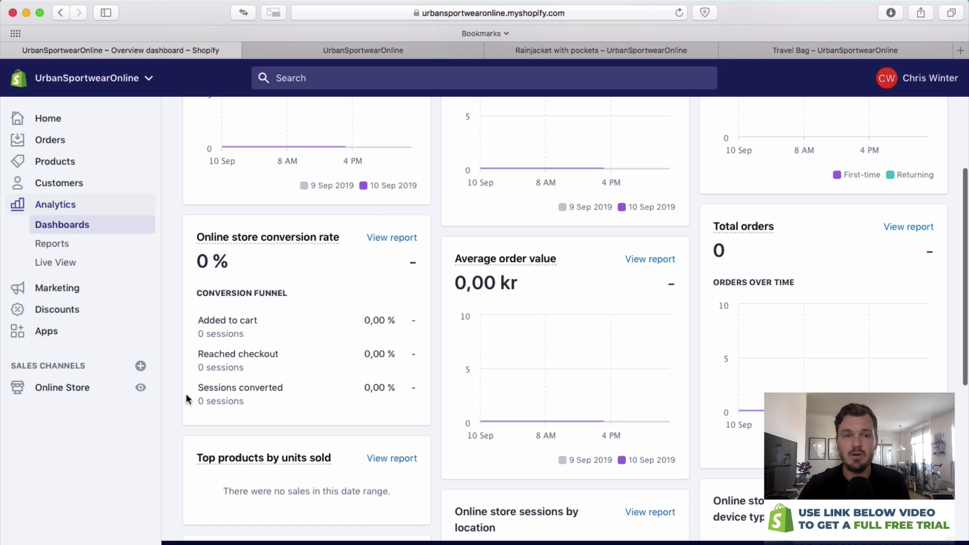
drag(195, 389, 285, 391)
click(314, 406)
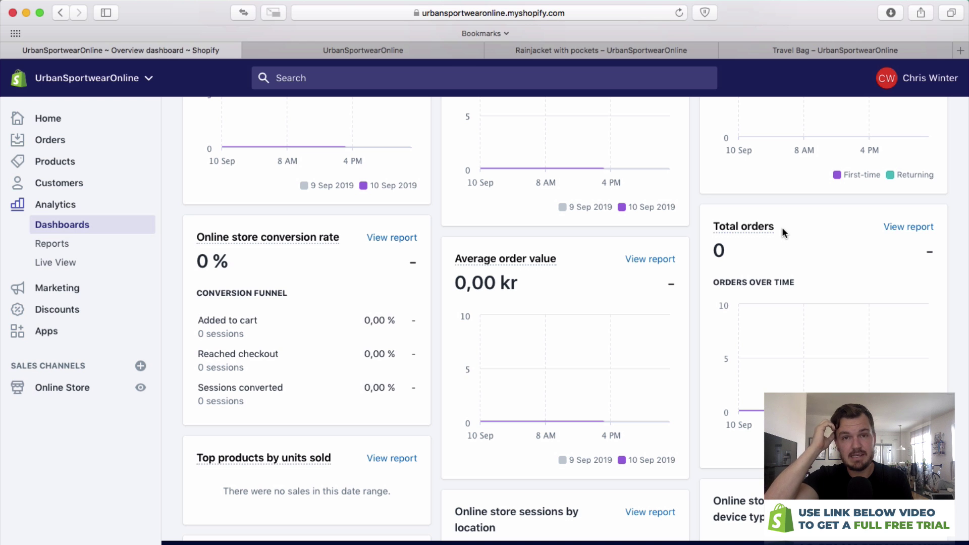
scroll(782, 227, down, 3)
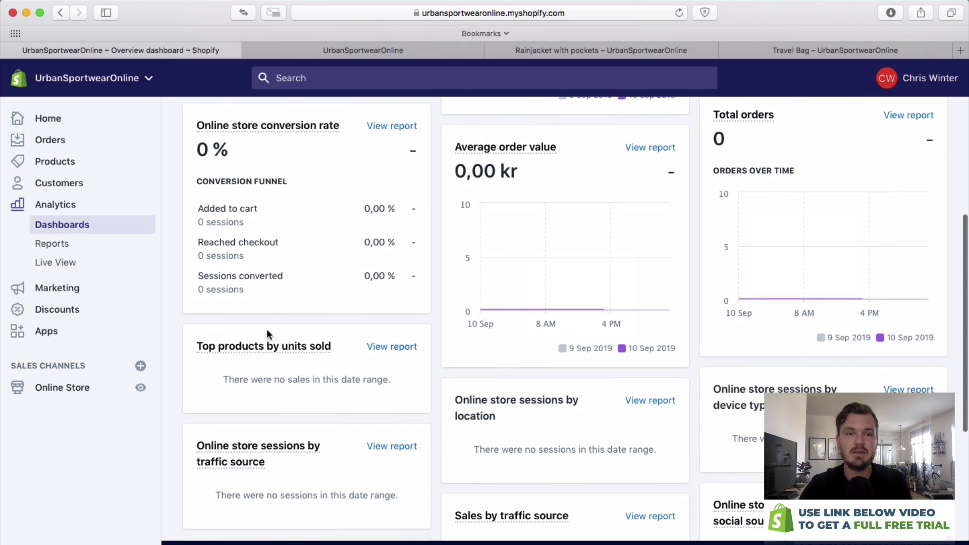
mouse_move(285, 344)
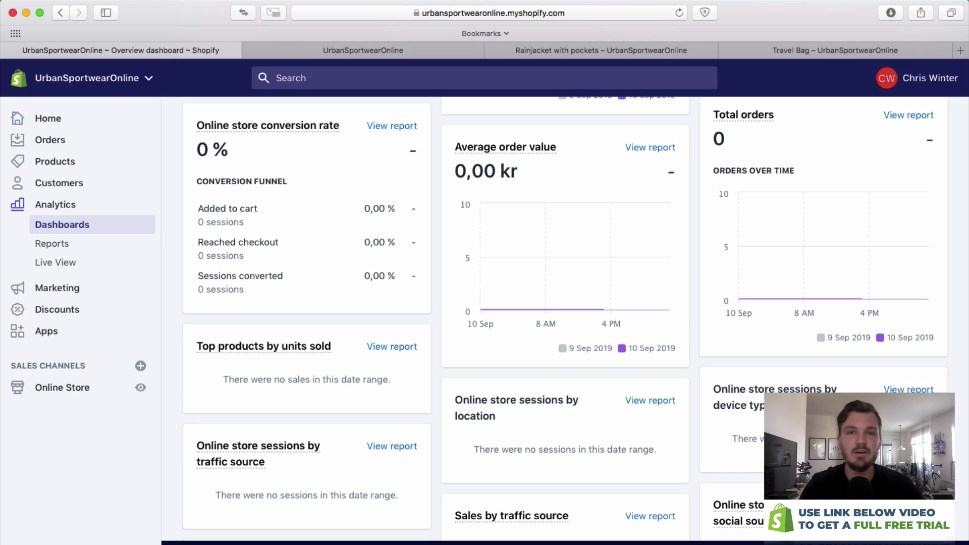
mouse_move(222, 460)
scroll(222, 457, down, 1)
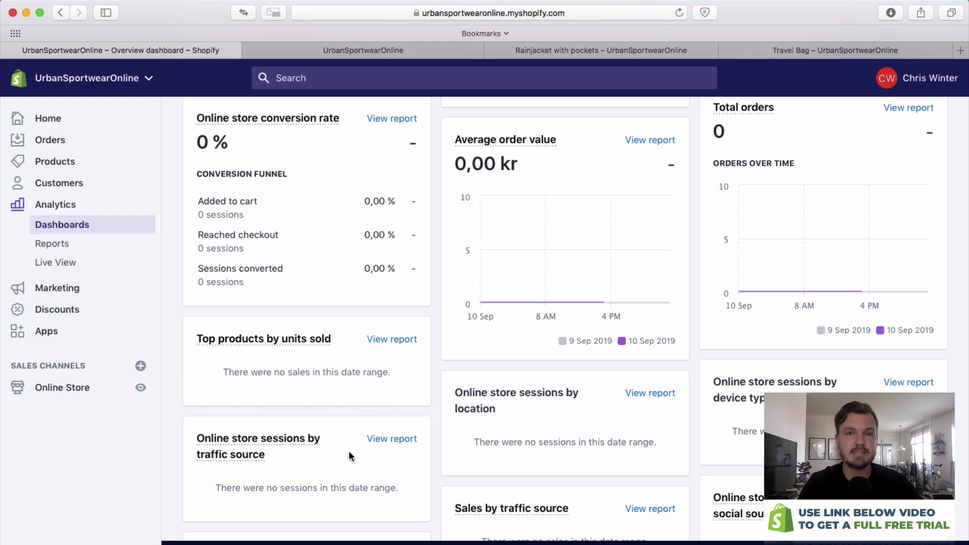
scroll(420, 442, down, 3)
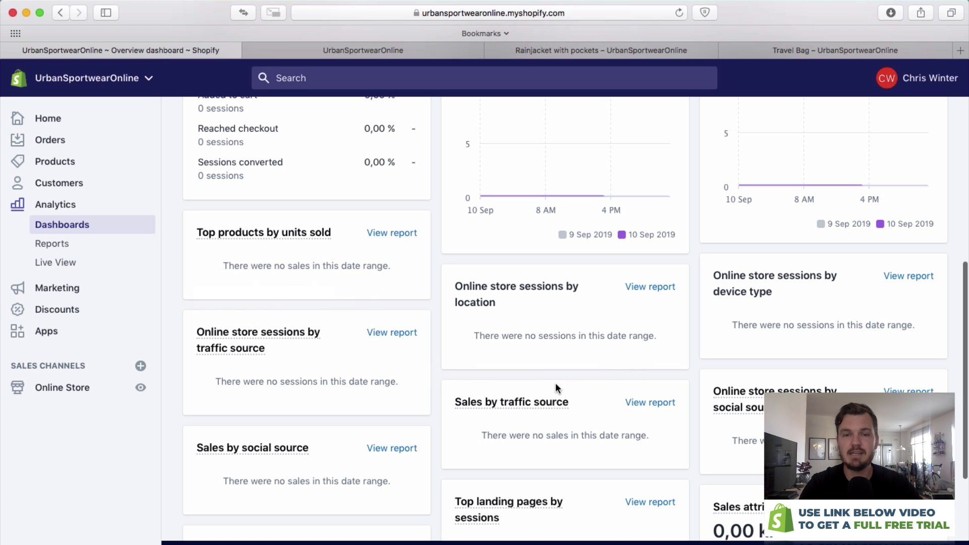
mouse_move(742, 408)
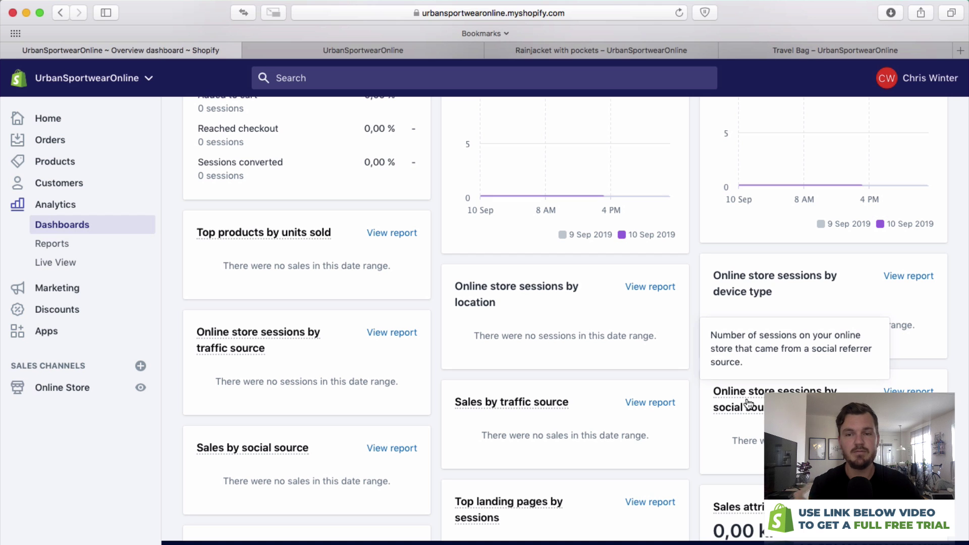
scroll(677, 378, down, 3)
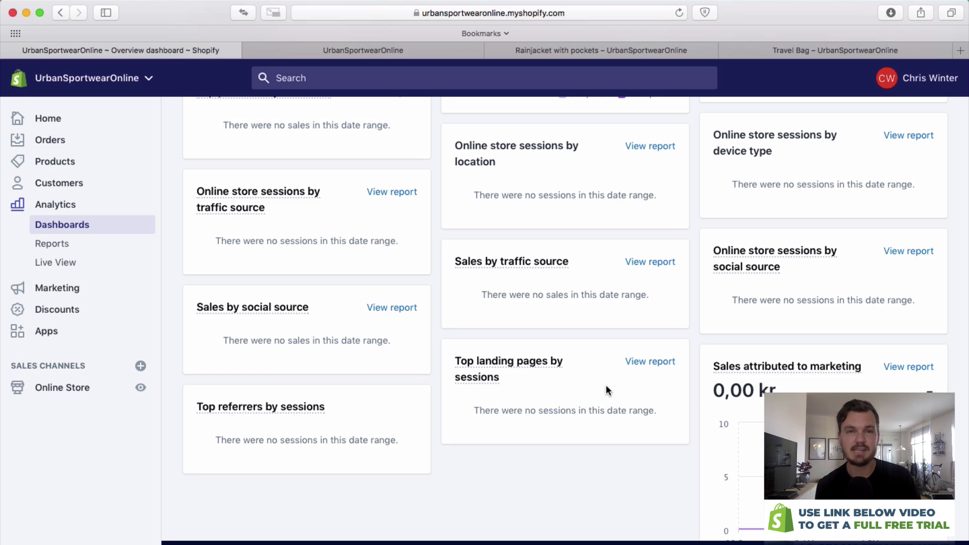
mouse_move(768, 371)
scroll(806, 368, down, 3)
mouse_move(829, 328)
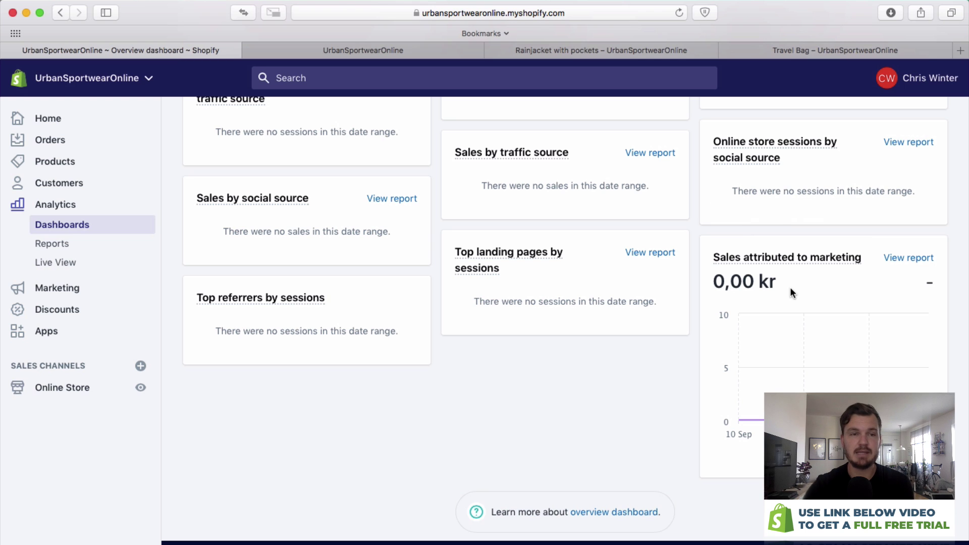
Browse the Analytics Reports list and Live View, then go to the Marketing page.
click(82, 243)
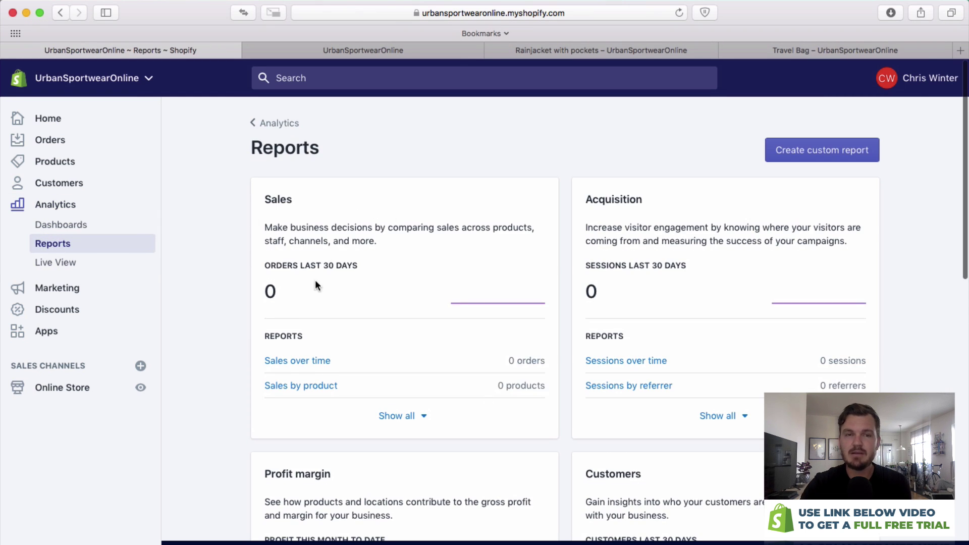
scroll(788, 232, down, 7)
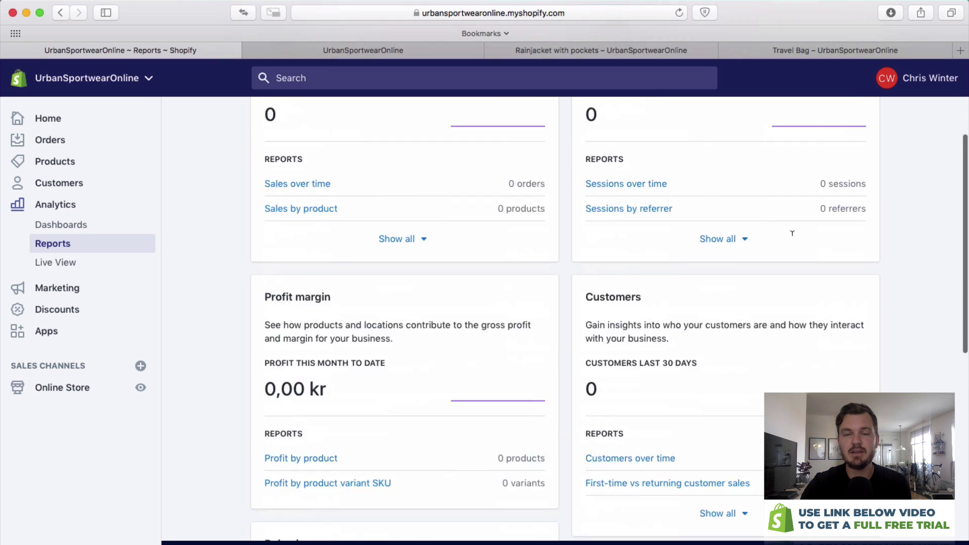
scroll(597, 324, up, 6)
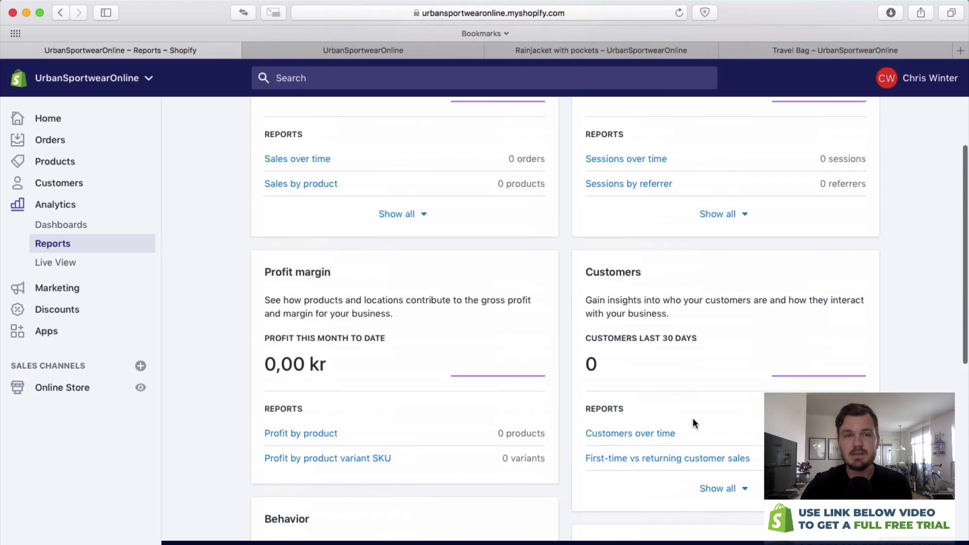
scroll(597, 325, up, 2)
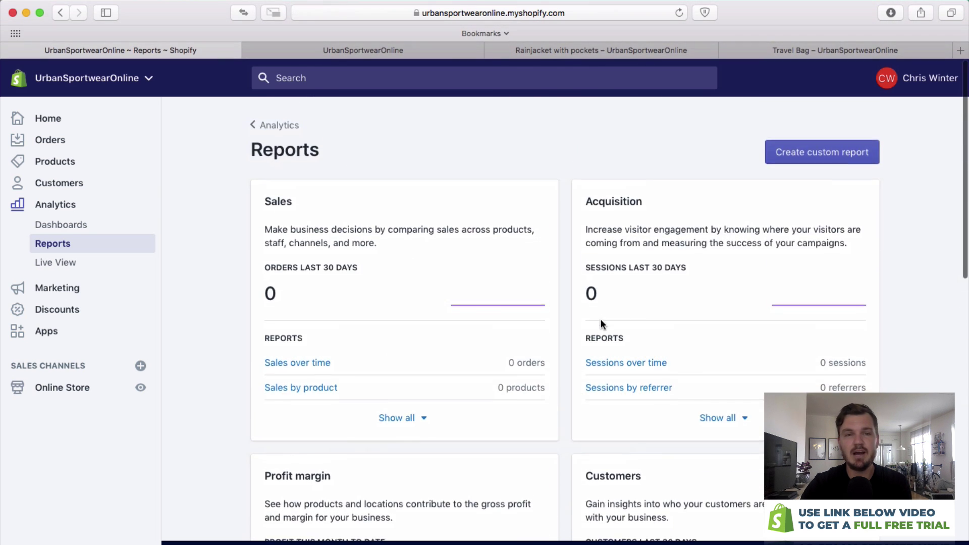
click(68, 267)
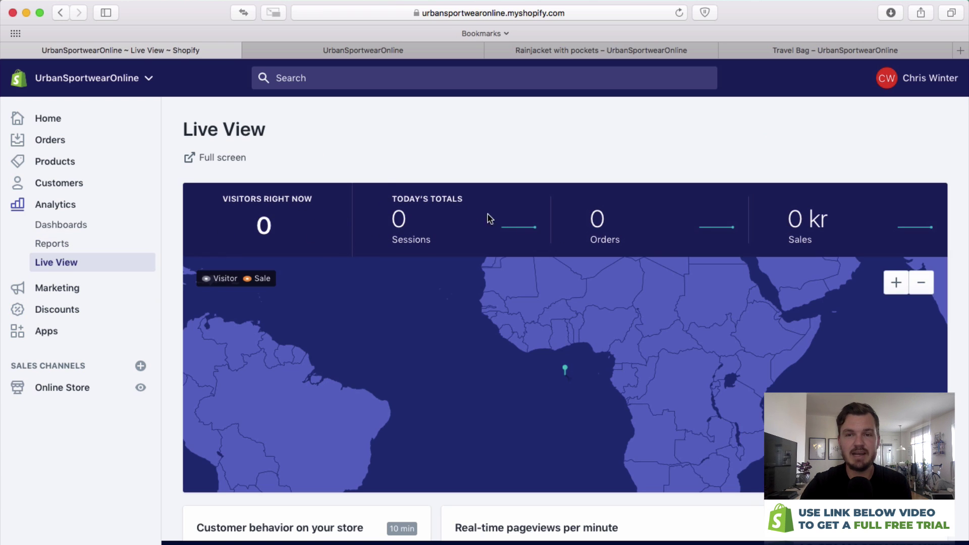
scroll(376, 235, down, 3)
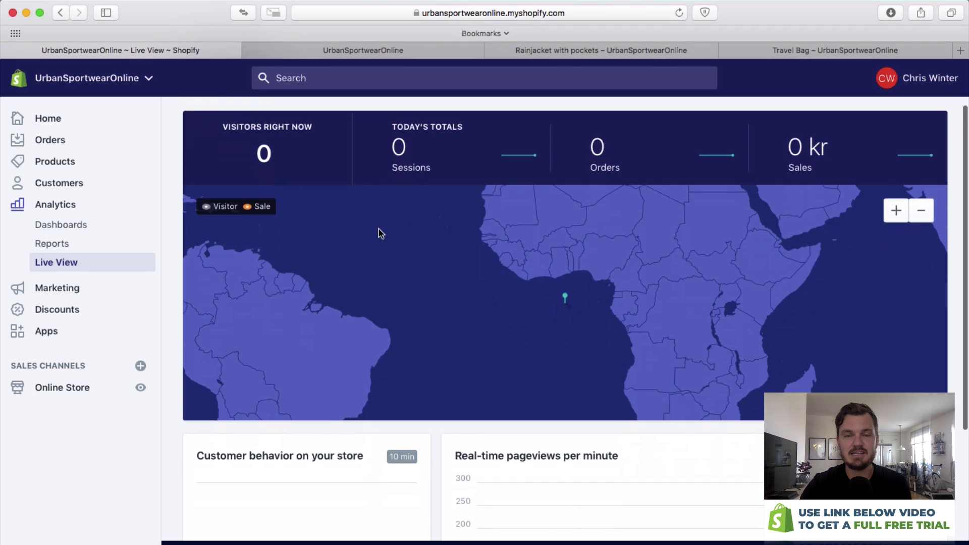
scroll(569, 497, up, 3)
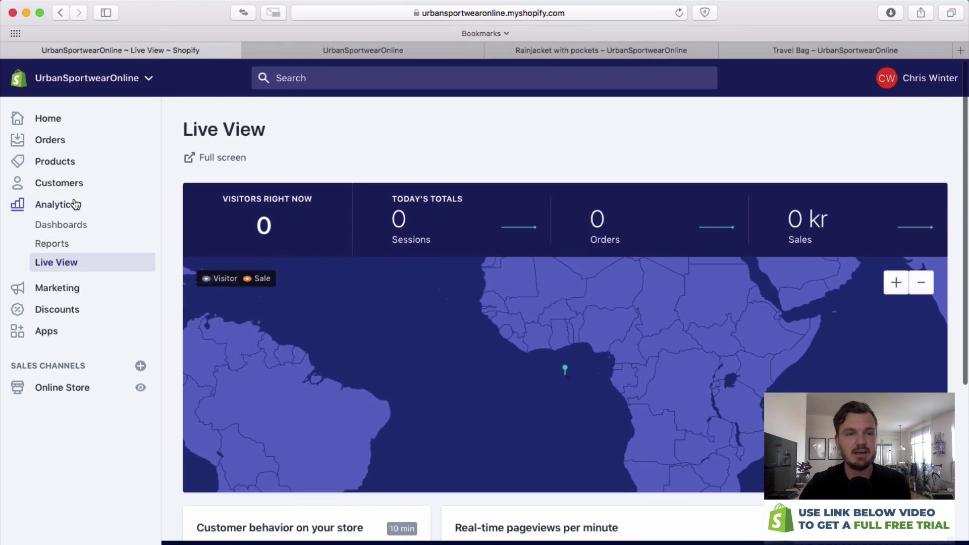
click(78, 286)
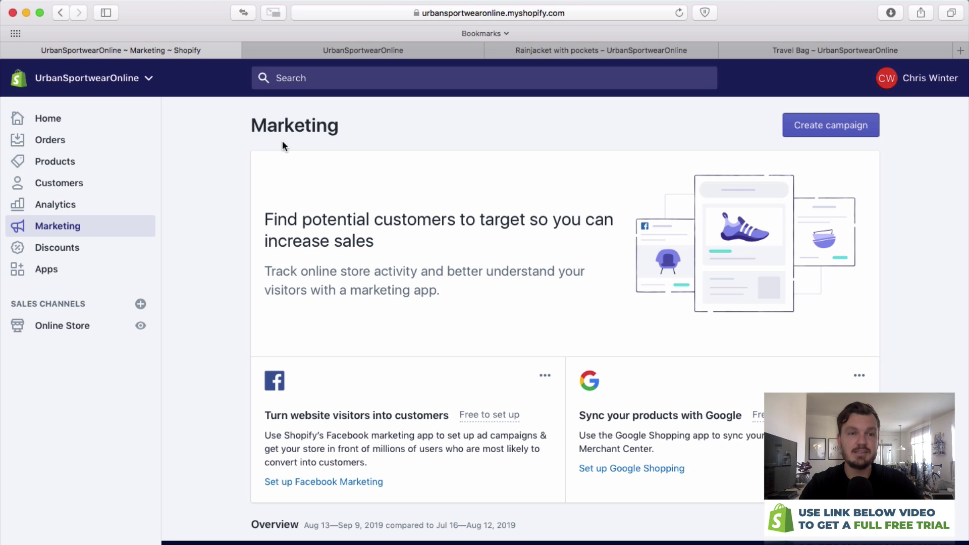
Open the empty Discounts page and begin a new discount code.
click(96, 257)
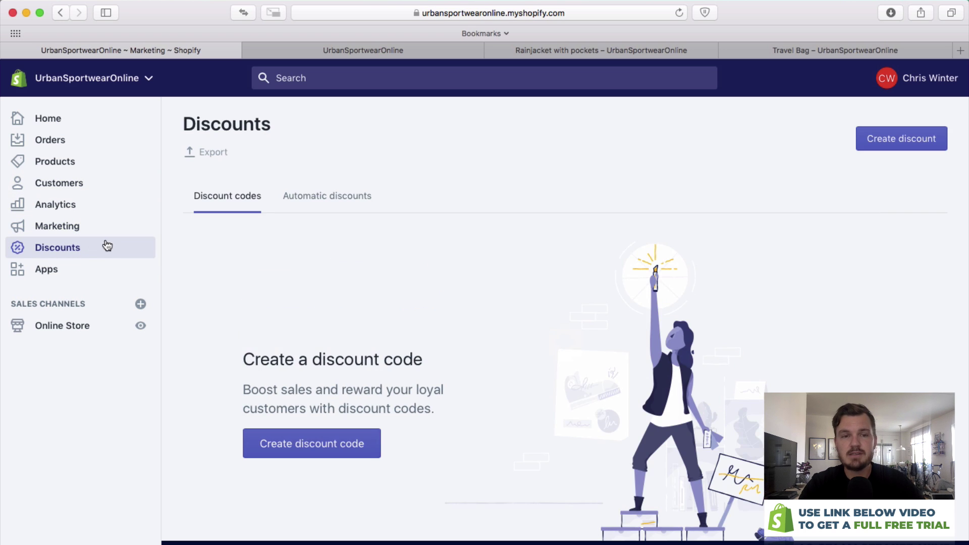
scroll(256, 250, down, 4)
scroll(256, 250, up, 4)
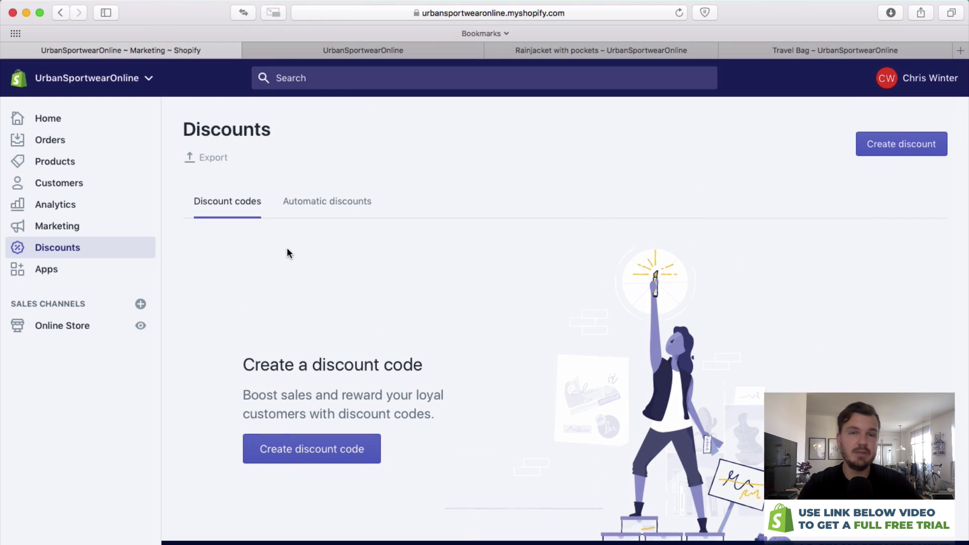
scroll(308, 253, down, 1)
scroll(310, 259, down, 3)
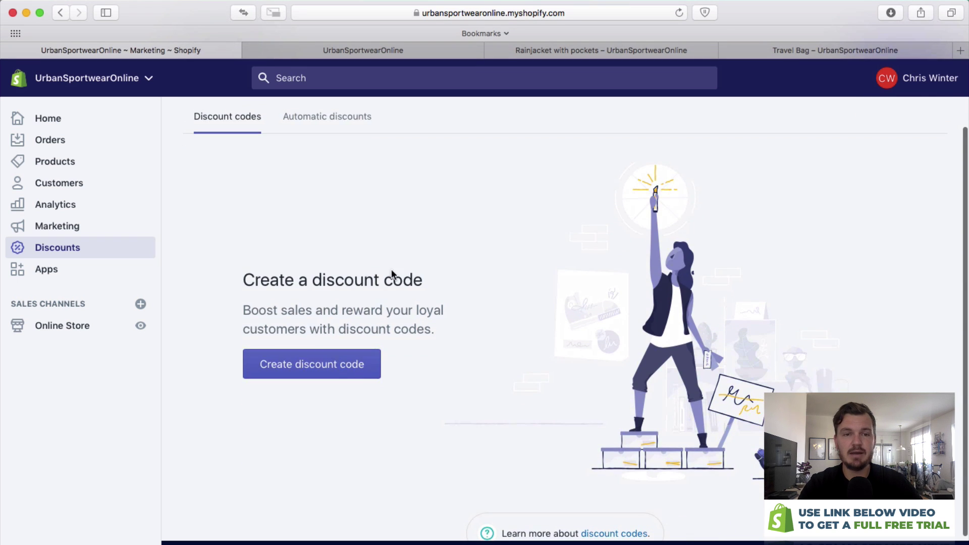
click(306, 379)
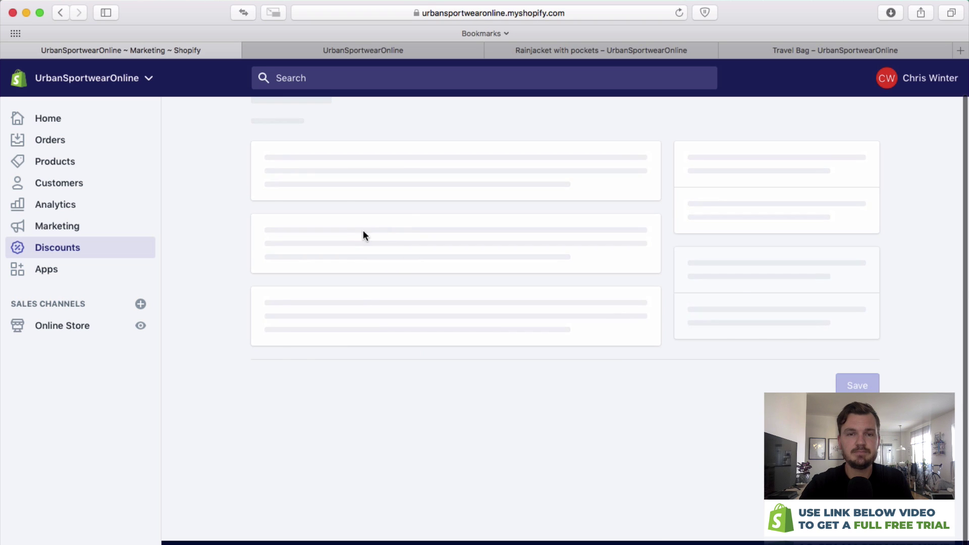
Name the discount code BLACKFRIDAY and give it a 20% value.
scroll(393, 201, up, 1)
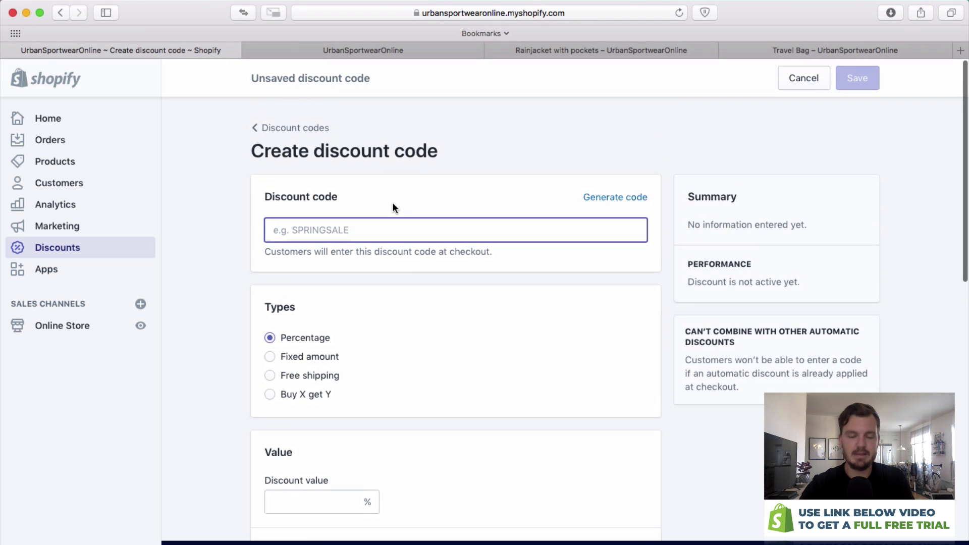
text(BLACK)
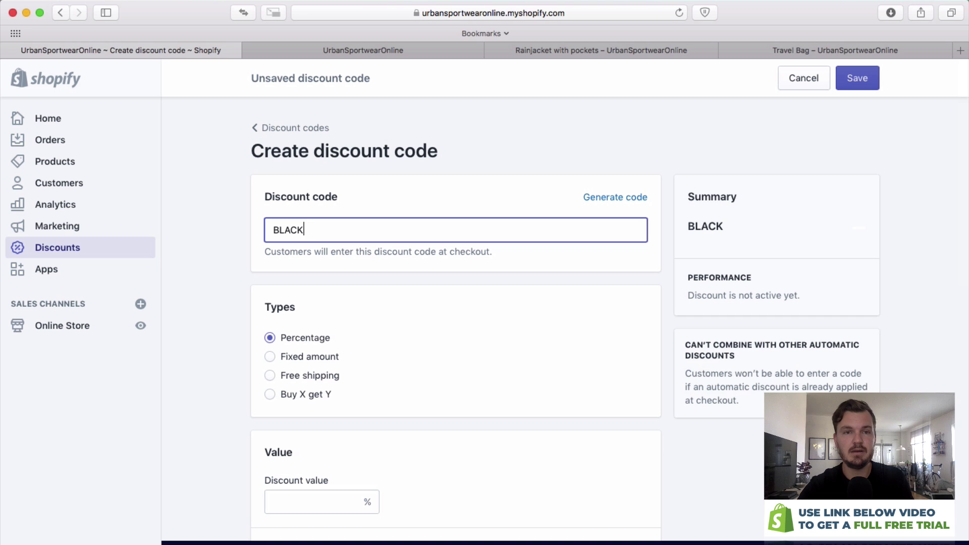
text(FRIDAY)
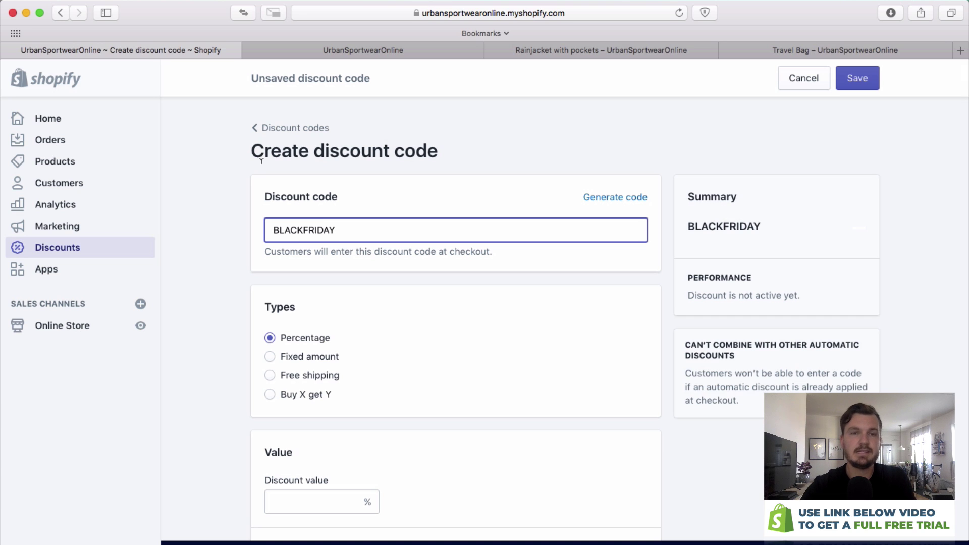
drag(766, 224, 691, 224)
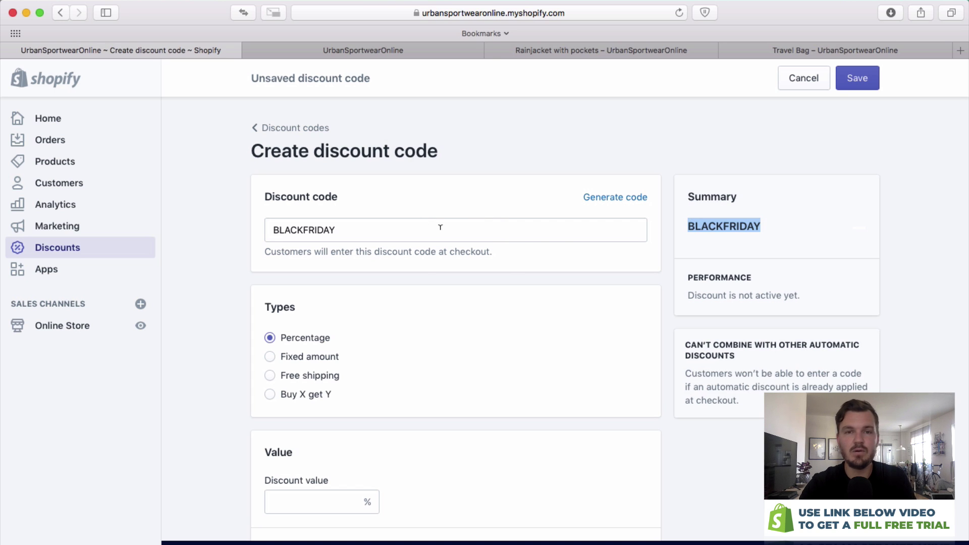
click(419, 265)
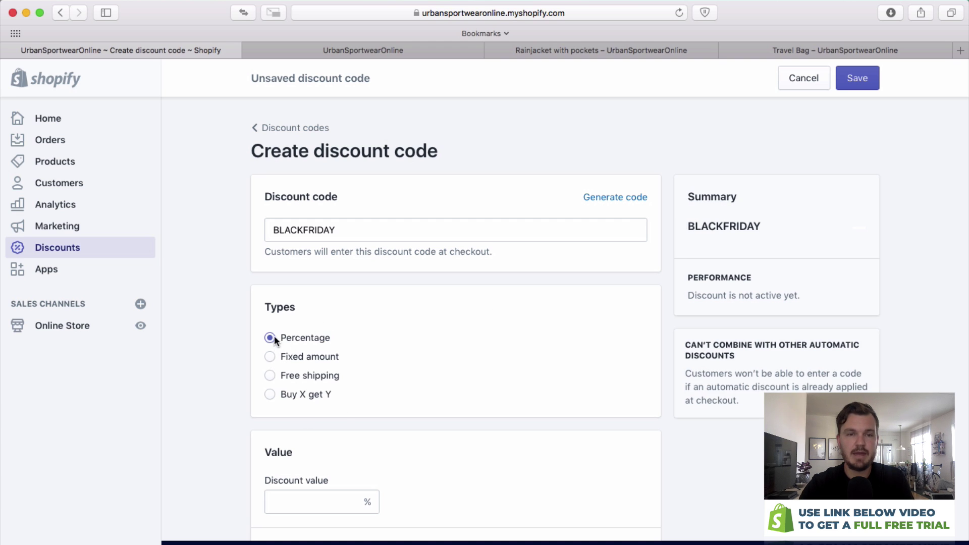
scroll(333, 363, down, 3)
click(301, 407)
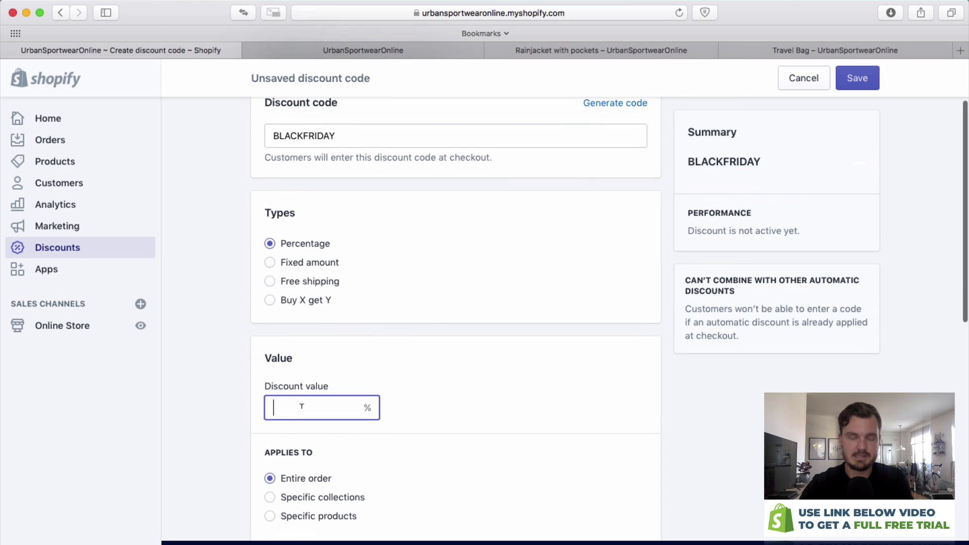
text(20)
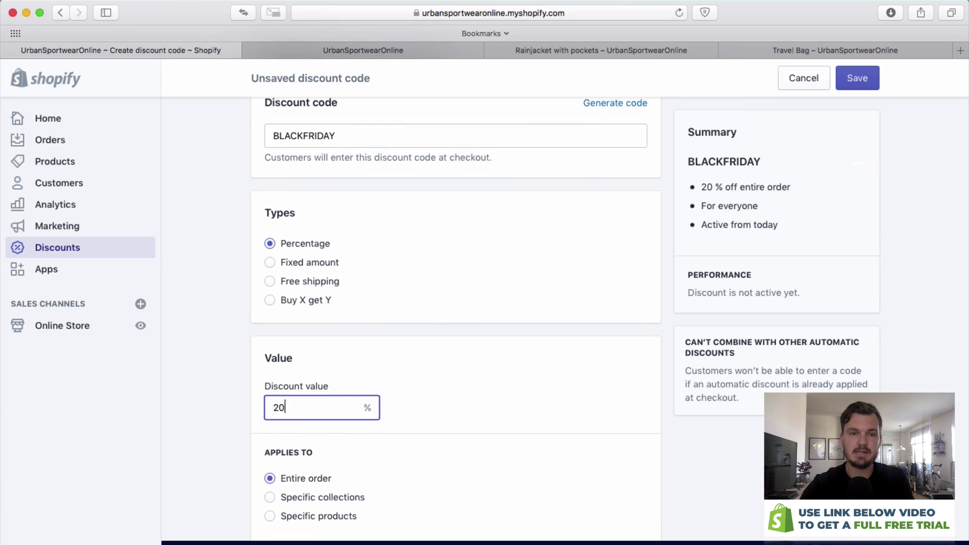
Limit the BLACKFRIDAY code to one use per customer.
scroll(384, 348, down, 3)
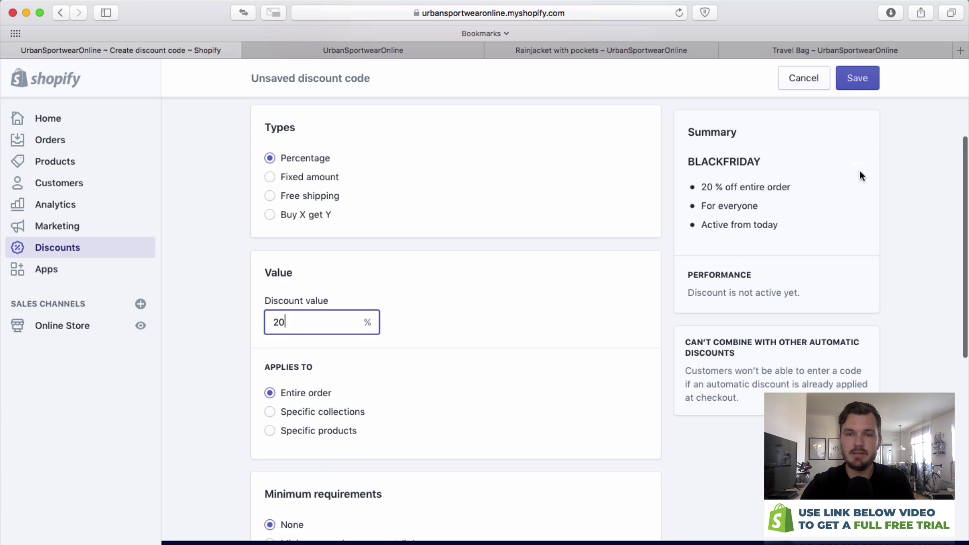
scroll(523, 307, down, 5)
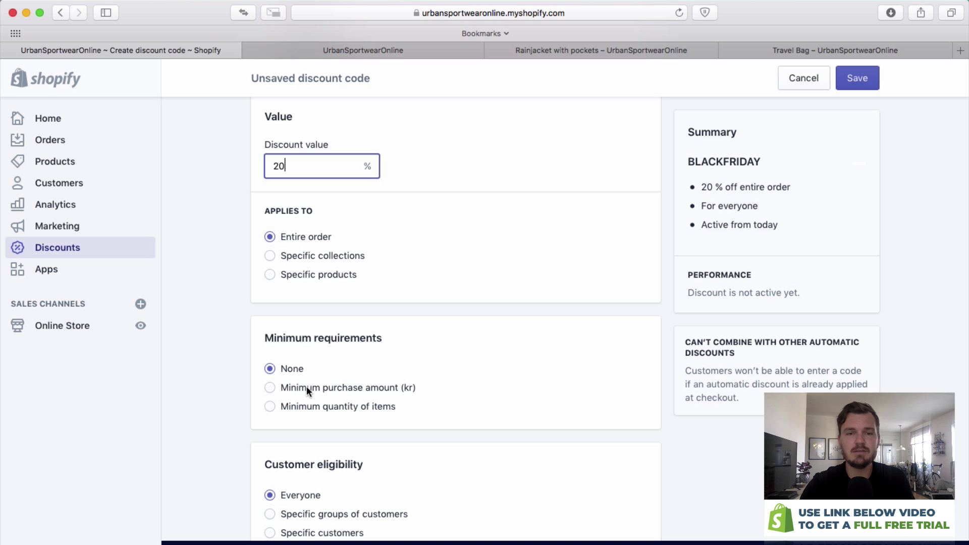
scroll(303, 388, down, 2)
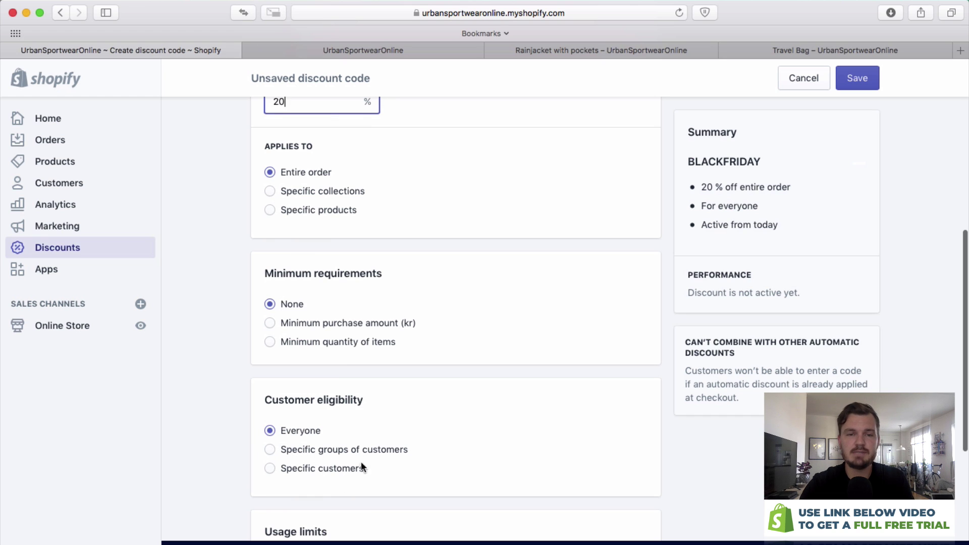
scroll(363, 480, down, 3)
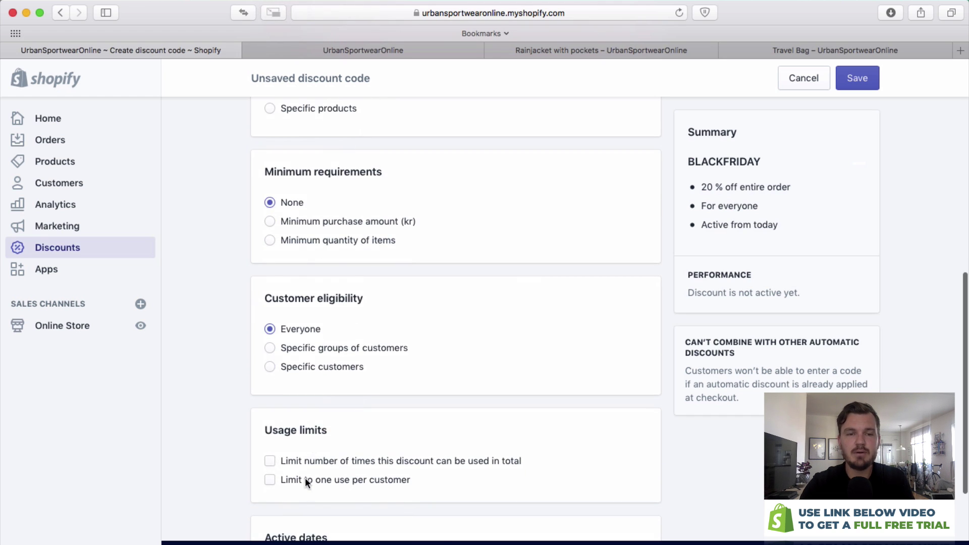
scroll(268, 429, down, 1)
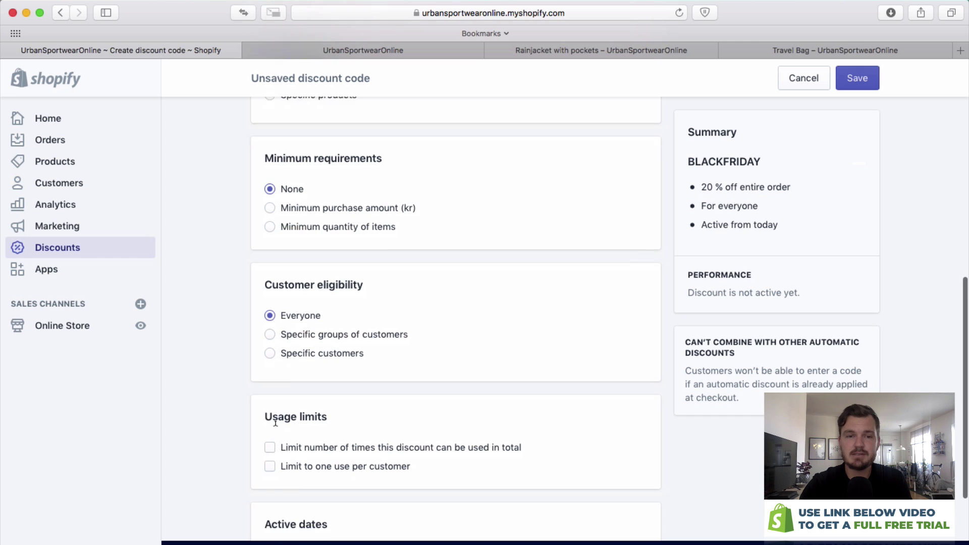
click(275, 447)
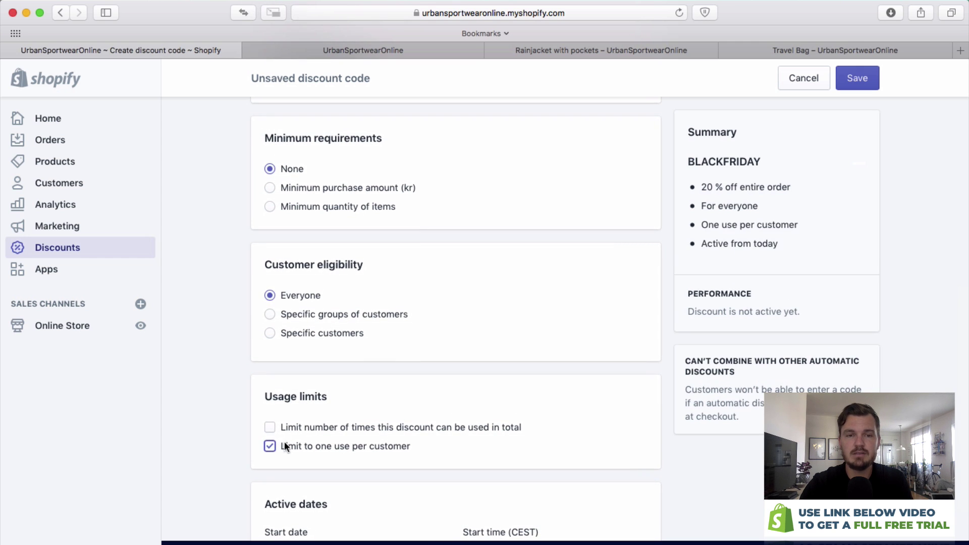
Set the discount's start date to 14 November 2019.
scroll(446, 423, down, 2)
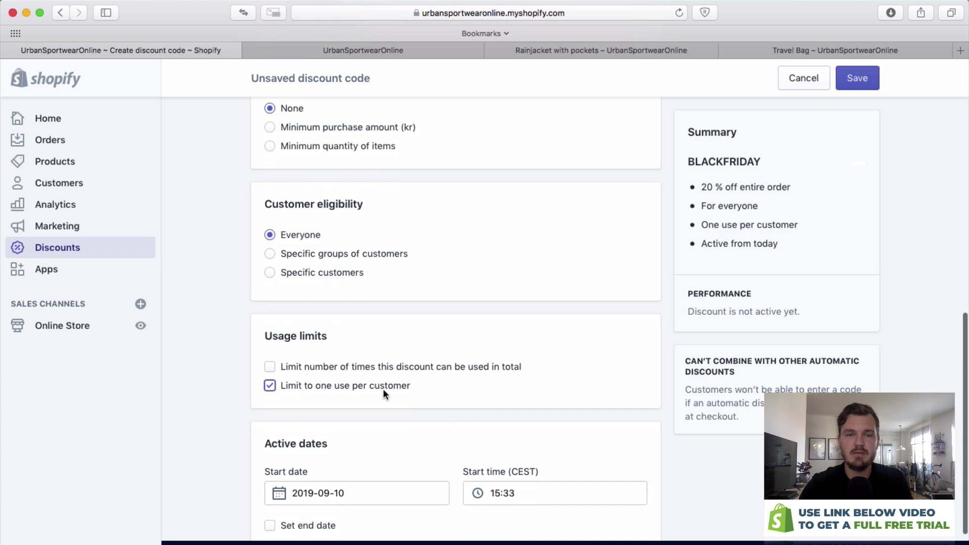
scroll(378, 366, down, 2)
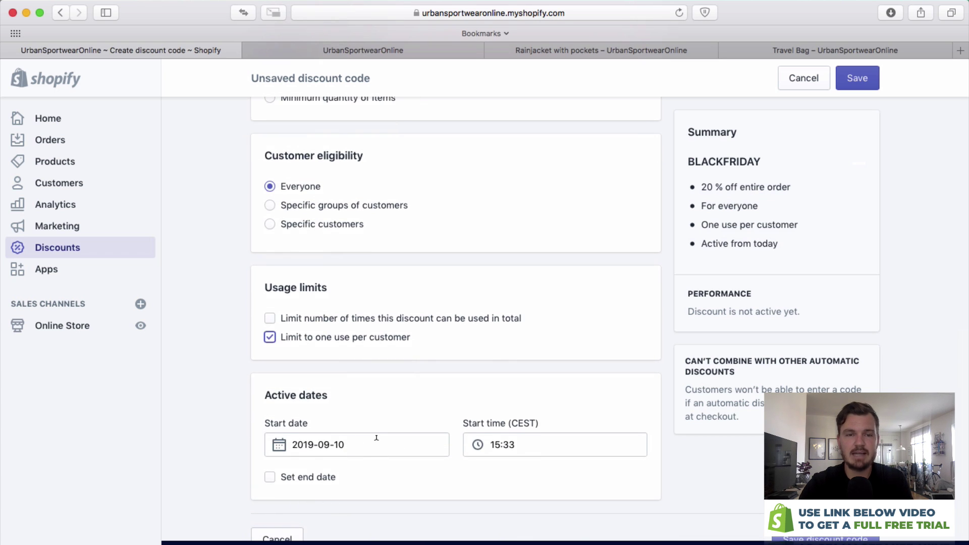
scroll(381, 442, down, 1)
click(373, 438)
click(440, 249)
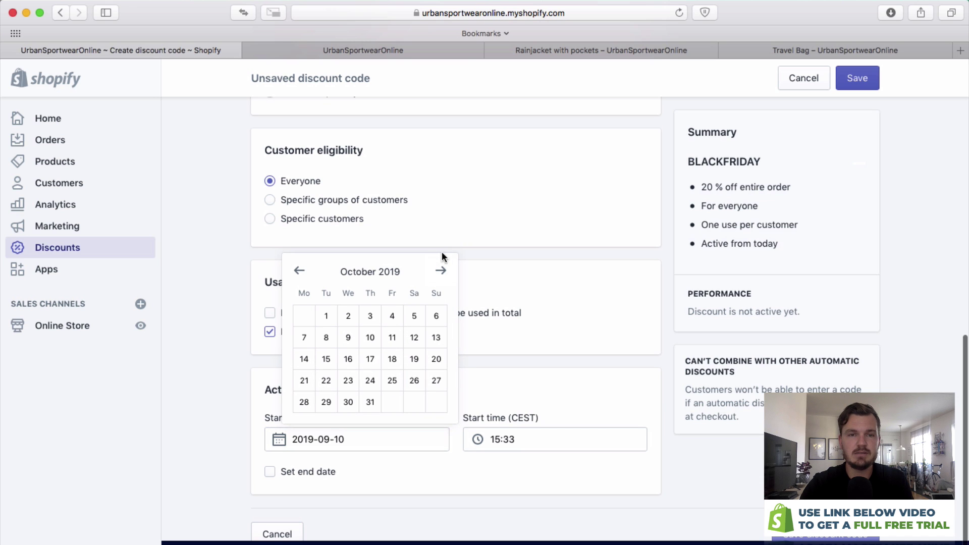
click(441, 271)
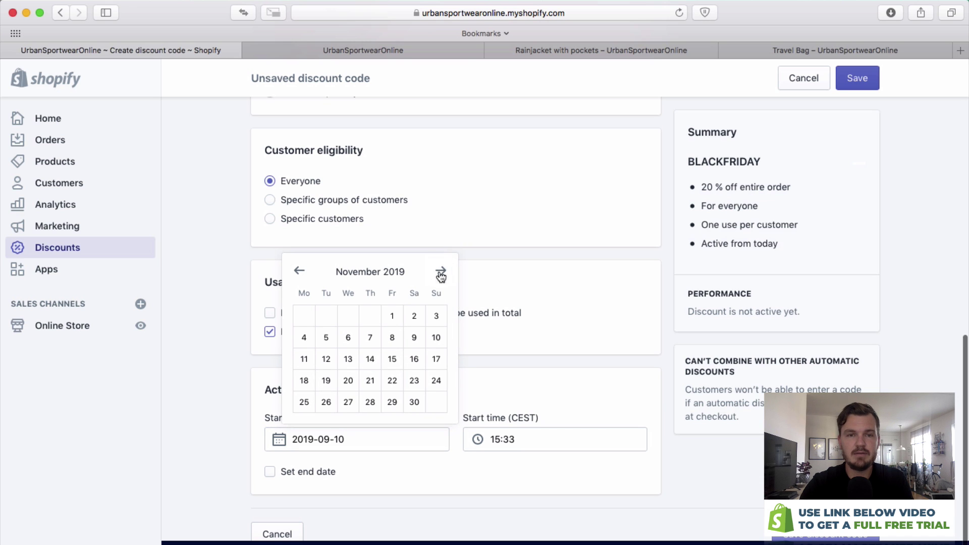
click(370, 360)
click(523, 439)
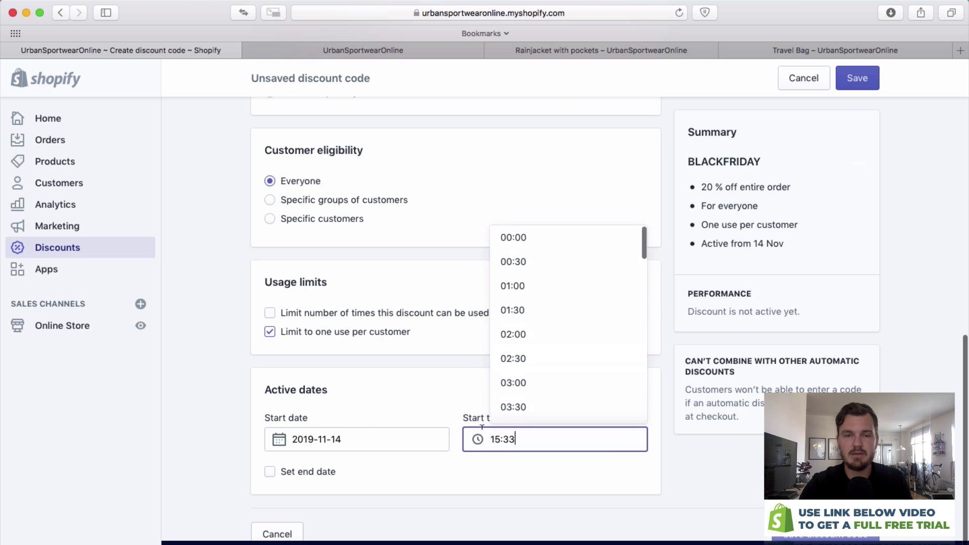
click(363, 439)
Add an end date of 1 December 2019 and save the BLACKFRIDAY discount code.
click(293, 474)
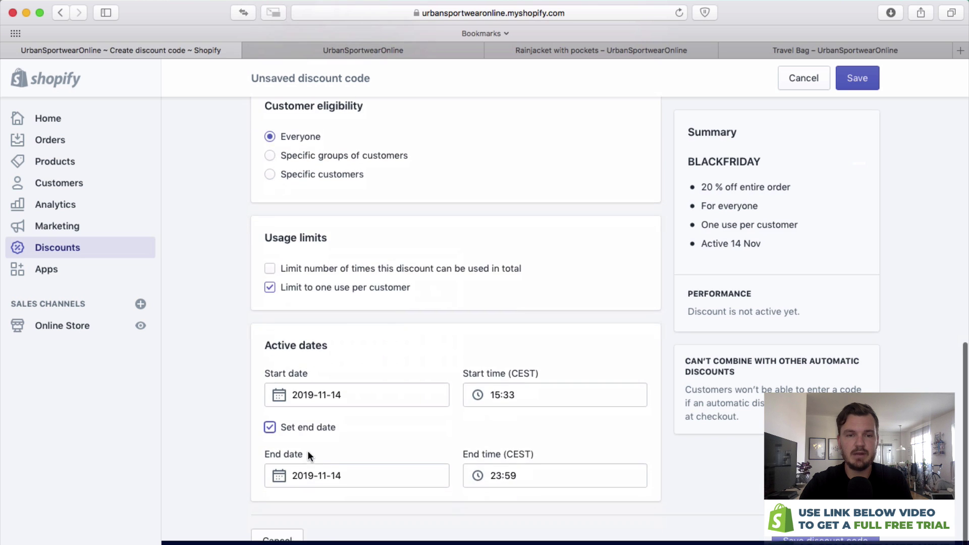
click(374, 476)
click(442, 307)
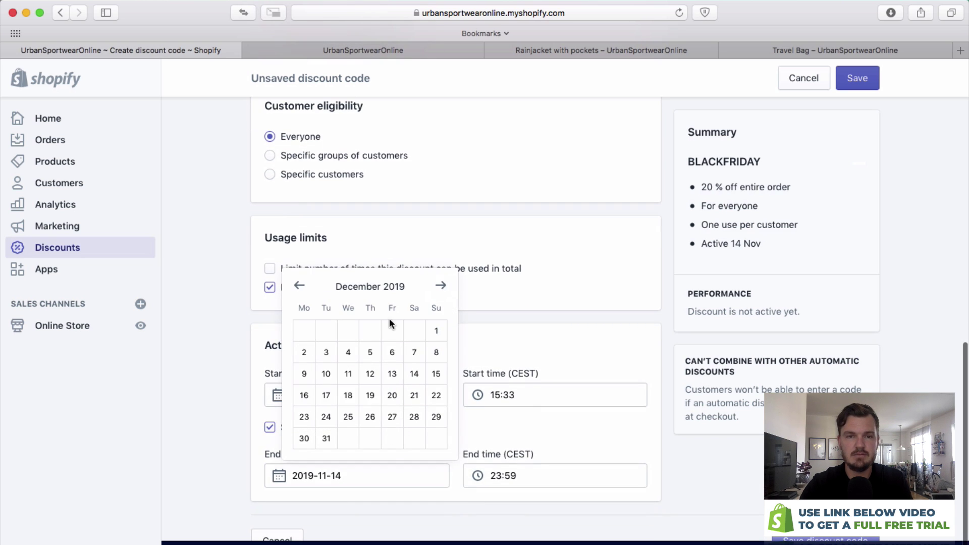
click(435, 330)
scroll(550, 429, down, 2)
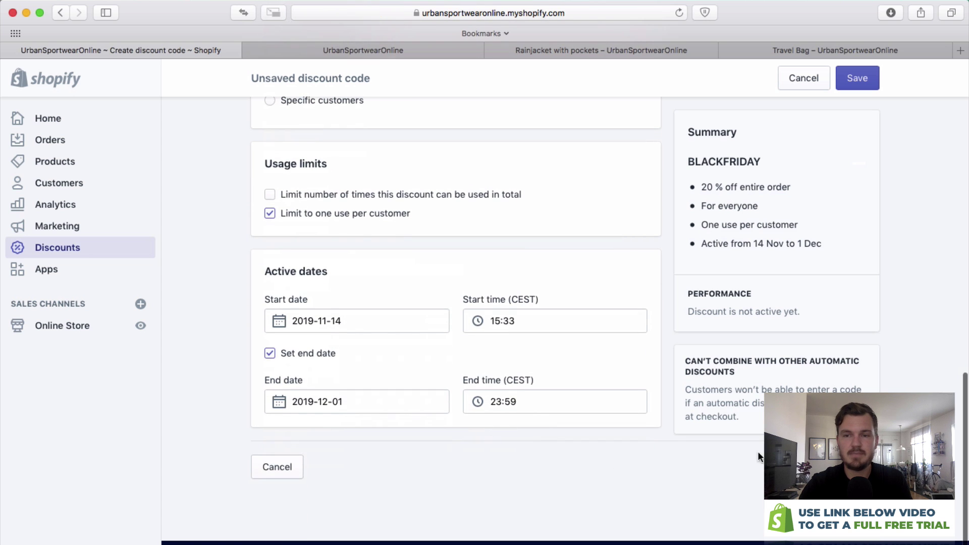
key(super+s)
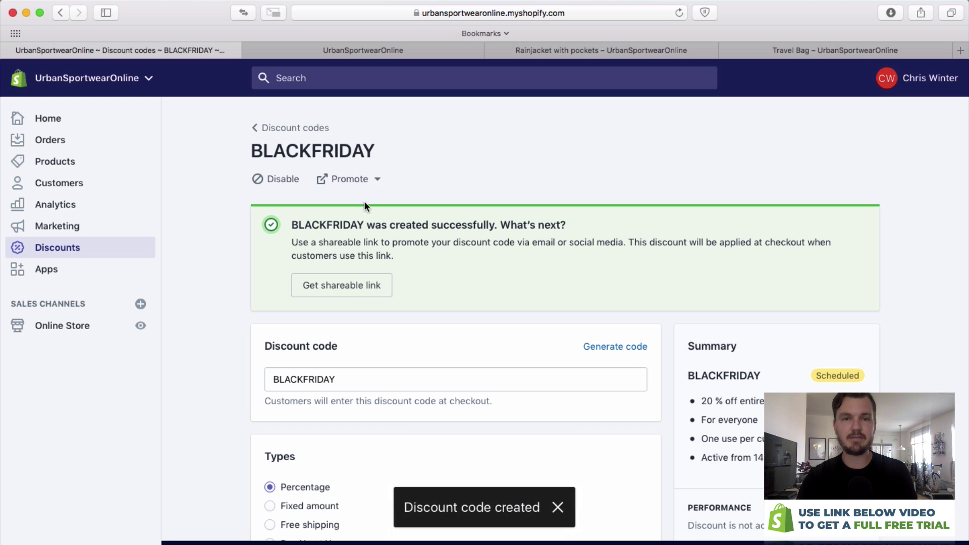
scroll(314, 223, down, 1)
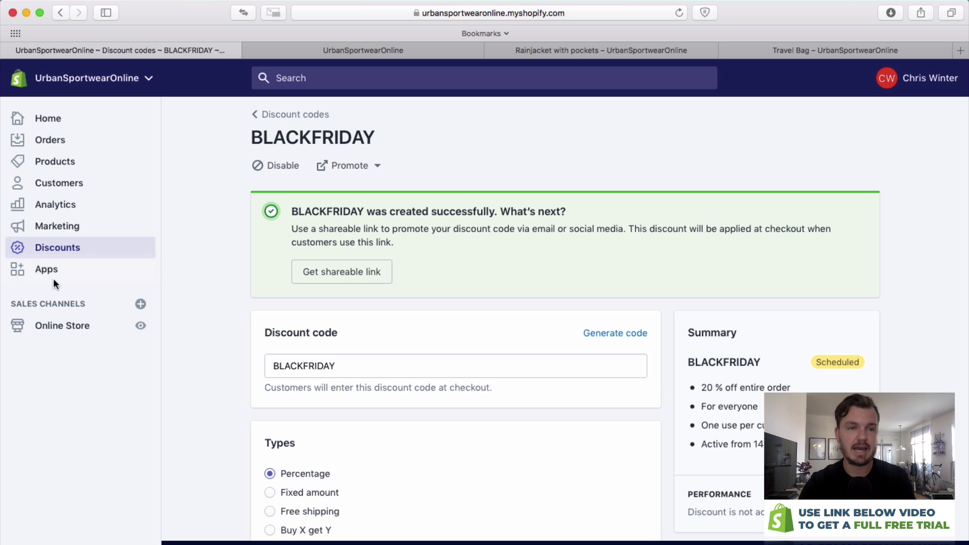
From the Apps page, open the Shopify App Store in a new tab.
click(57, 274)
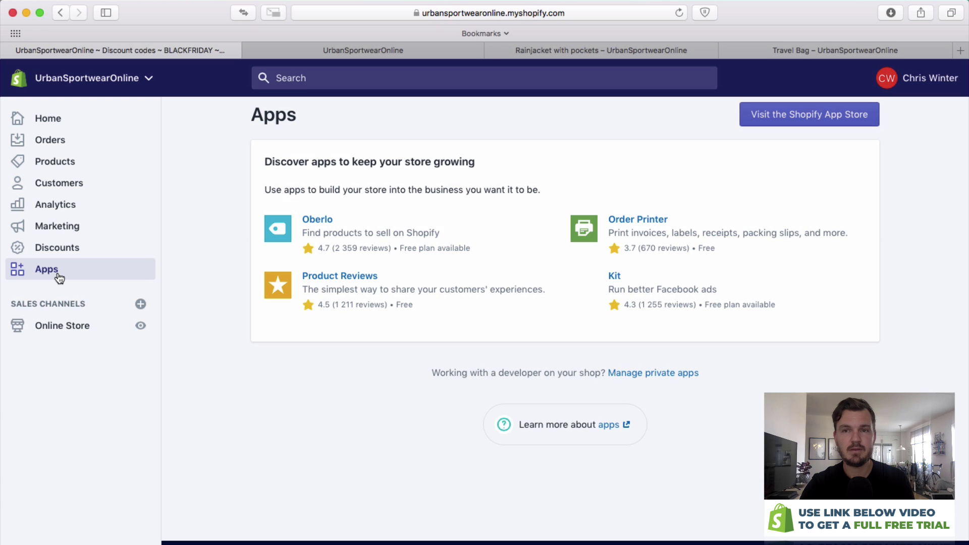
click(778, 116)
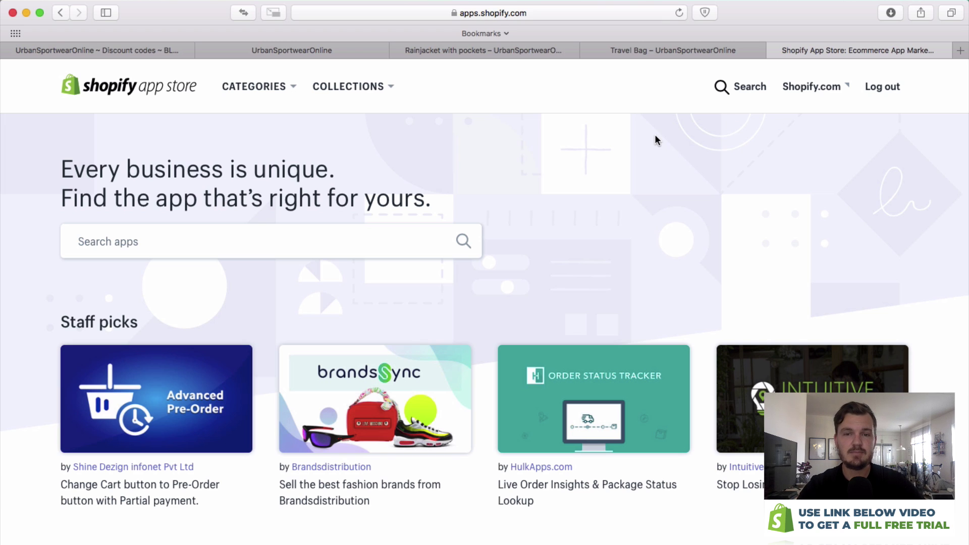
Browse the Sales and conversion category's Creating urgency subcategory in the App Store.
click(281, 90)
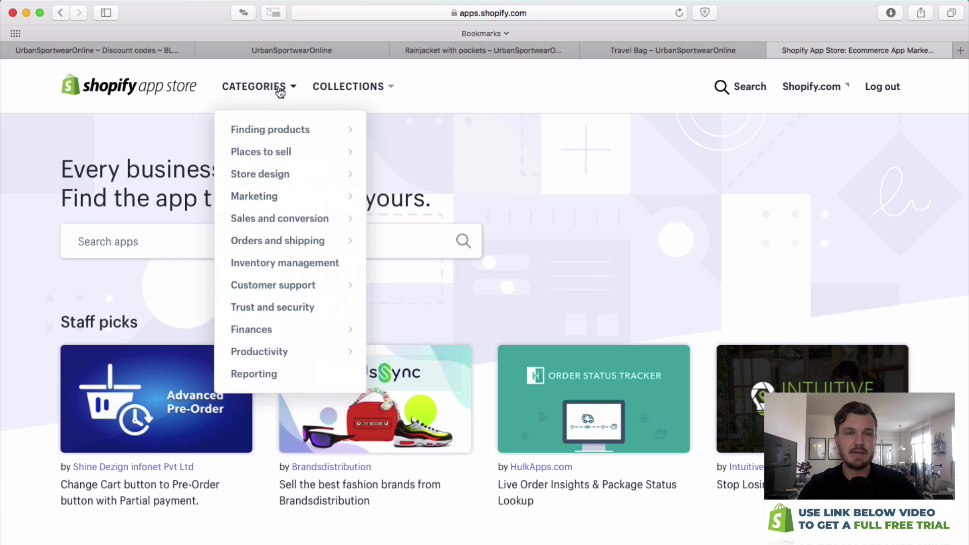
mouse_move(271, 158)
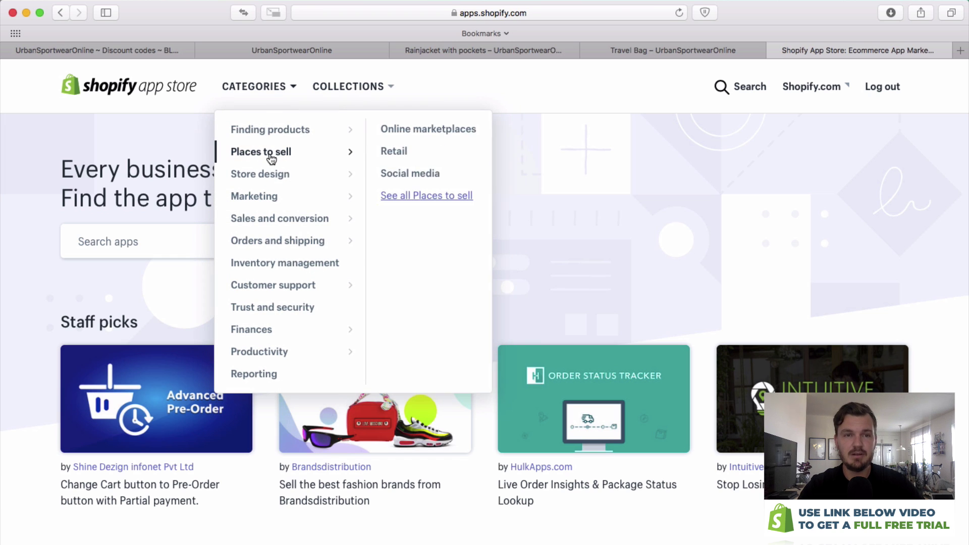
mouse_move(261, 201)
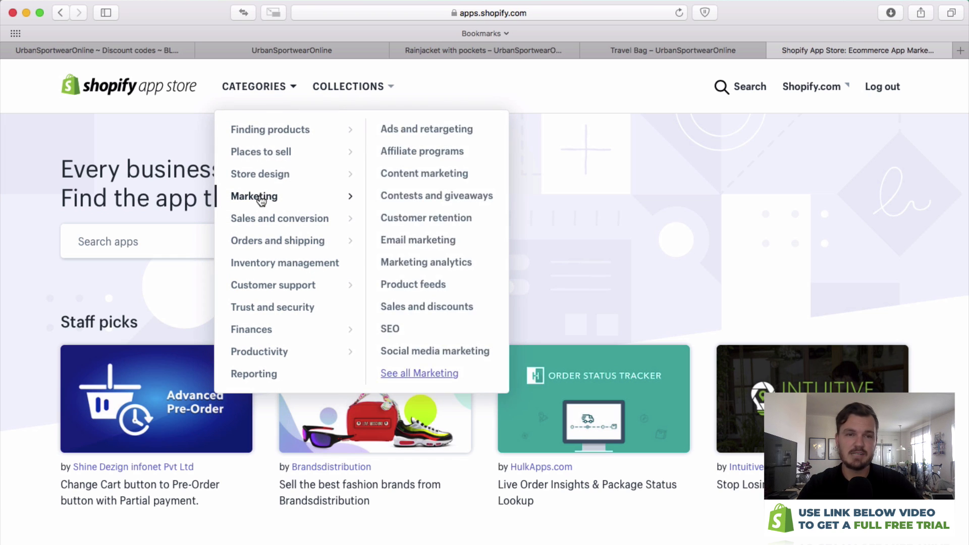
mouse_move(277, 226)
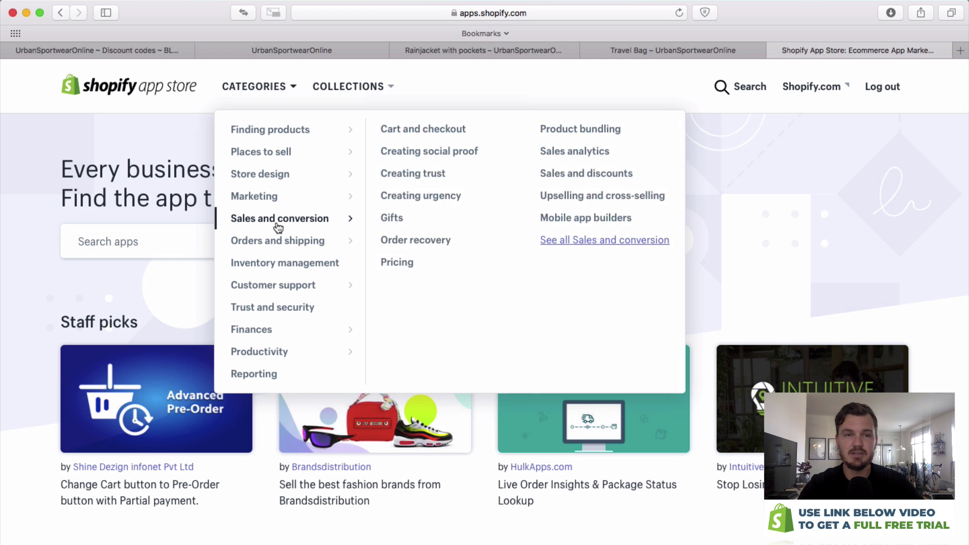
mouse_move(271, 249)
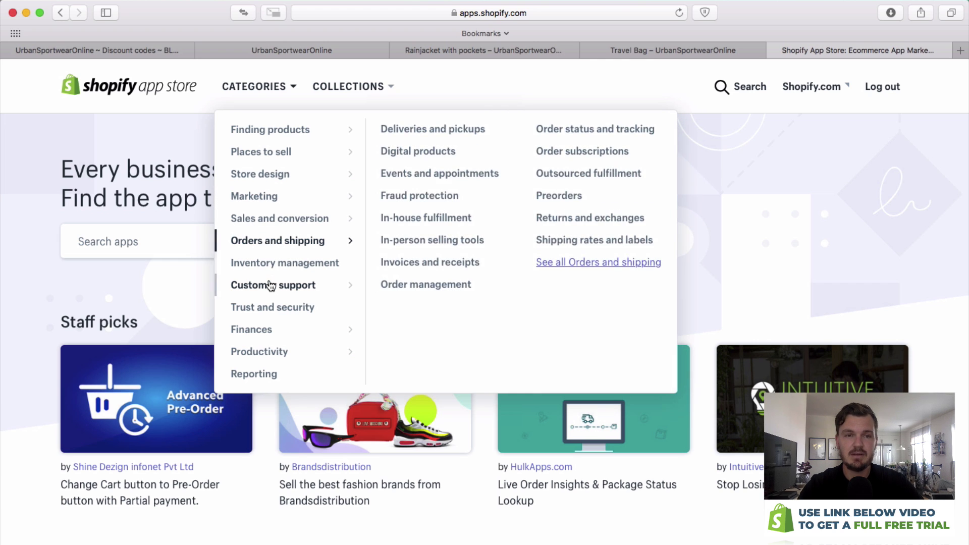
mouse_move(271, 287)
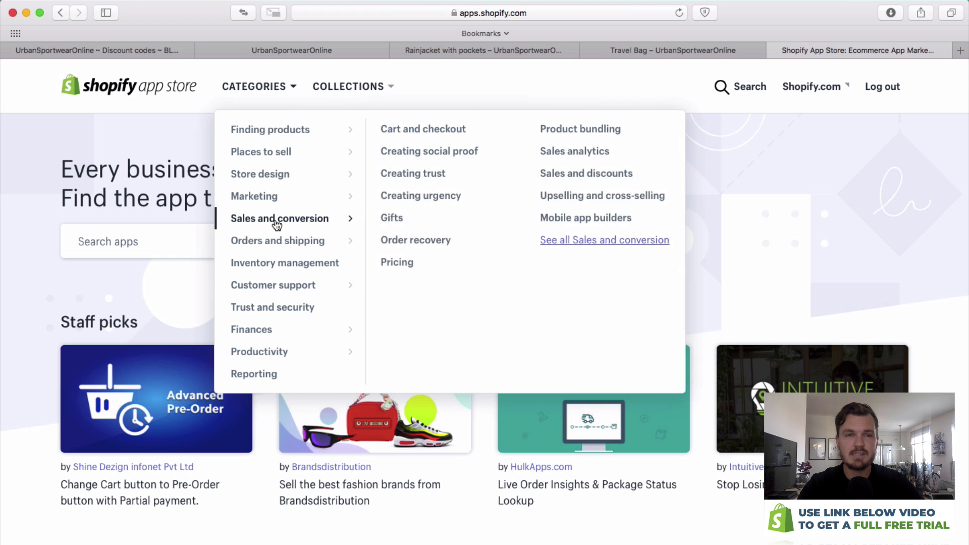
click(272, 219)
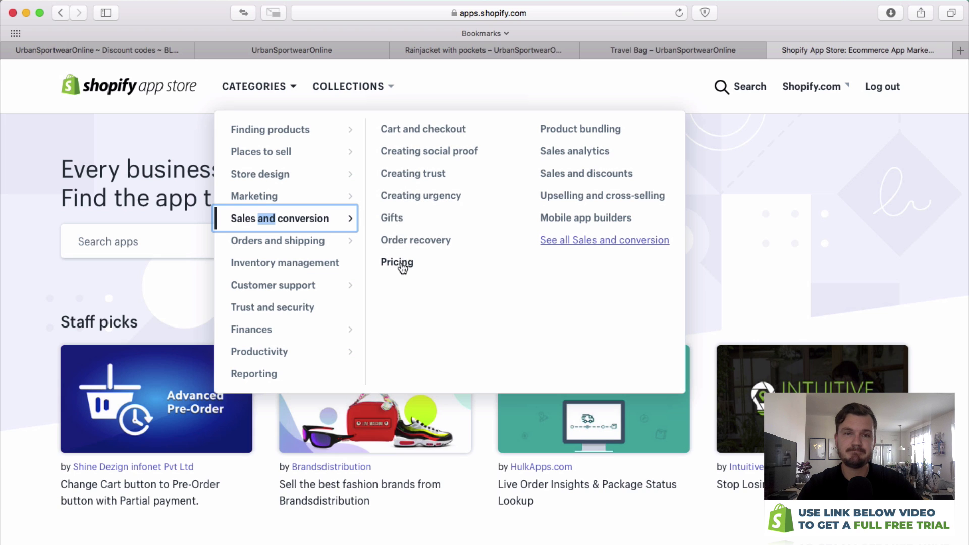
click(410, 193)
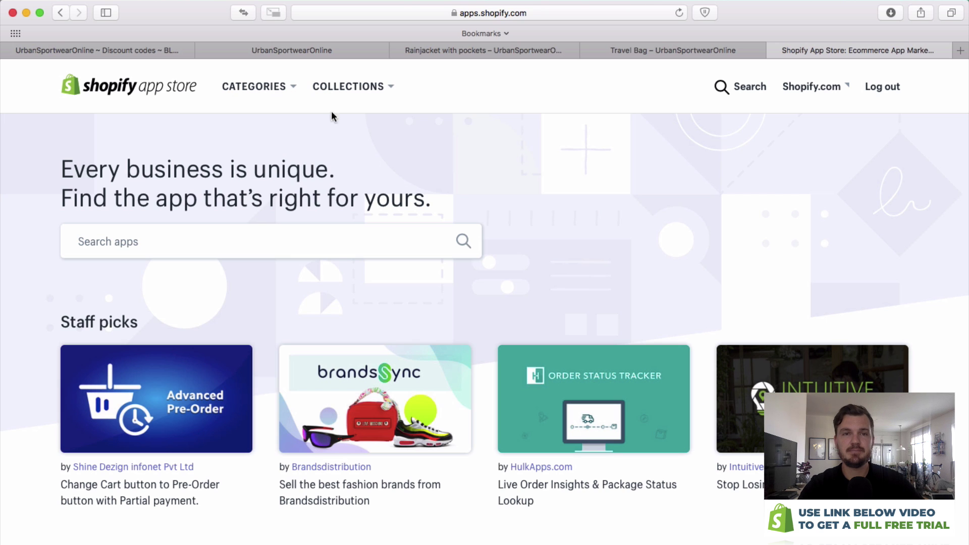
click(254, 86)
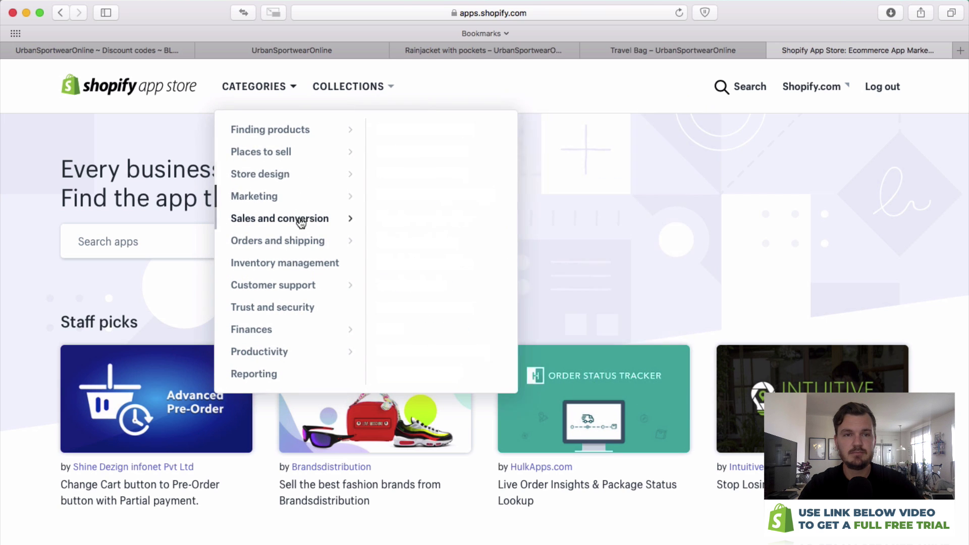
click(407, 197)
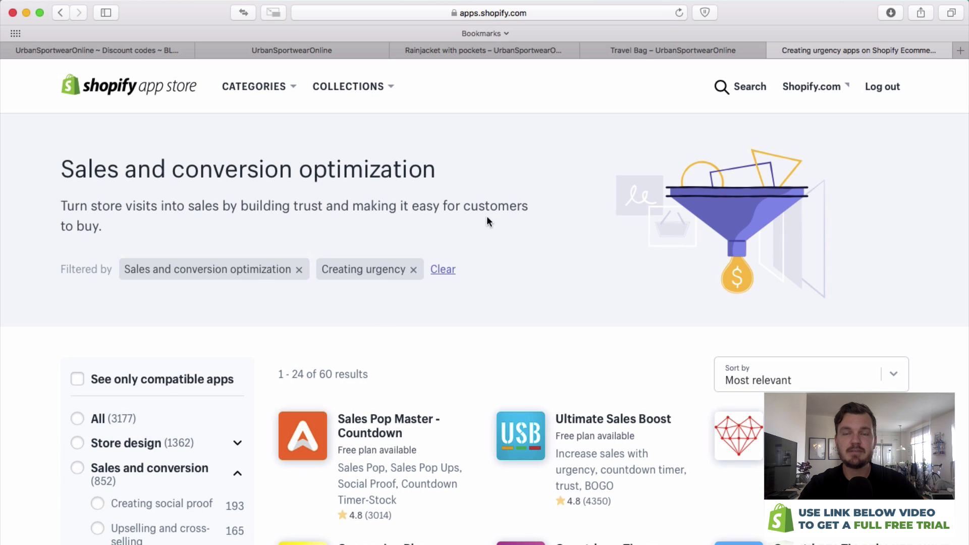
Open the Ultimate Sales Boost listing and launch its example store.
scroll(548, 251, down, 3)
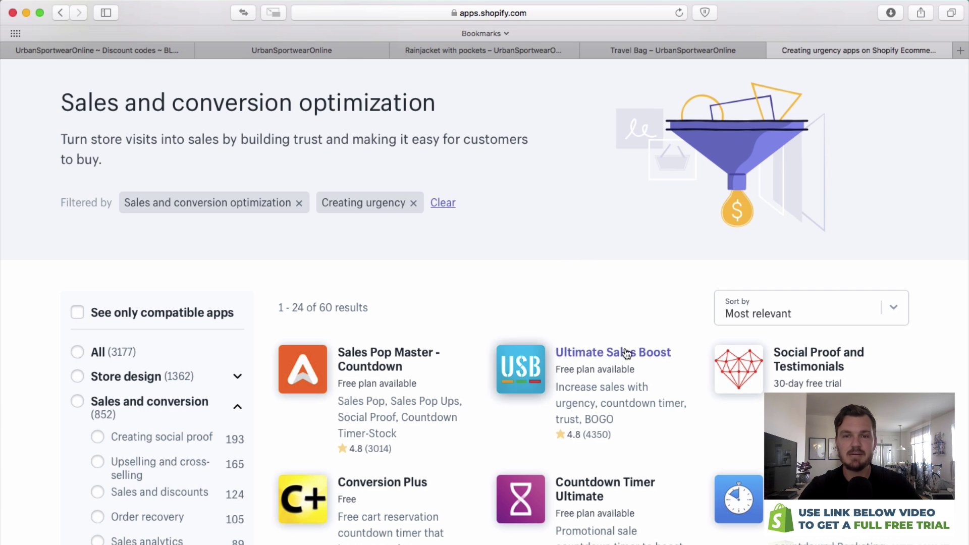
click(530, 372)
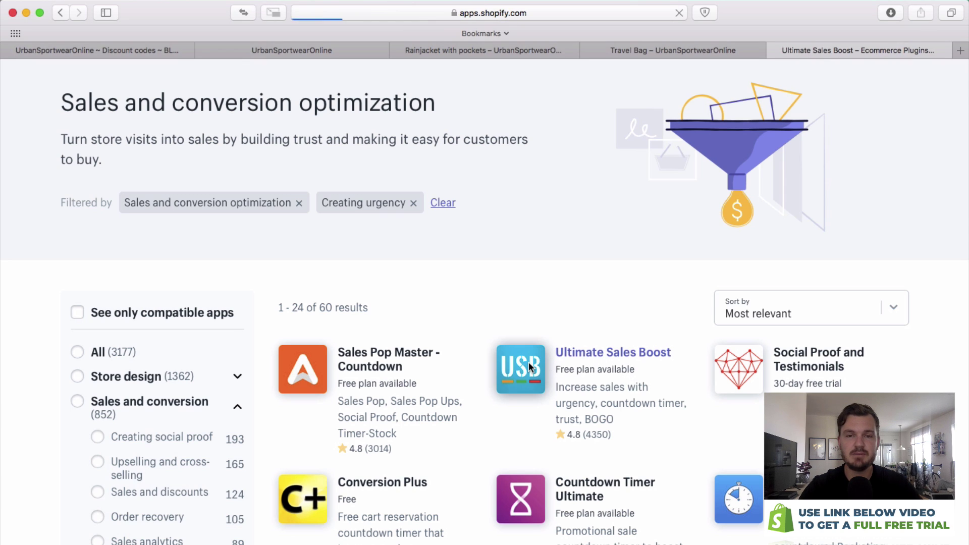
scroll(511, 323, down, 7)
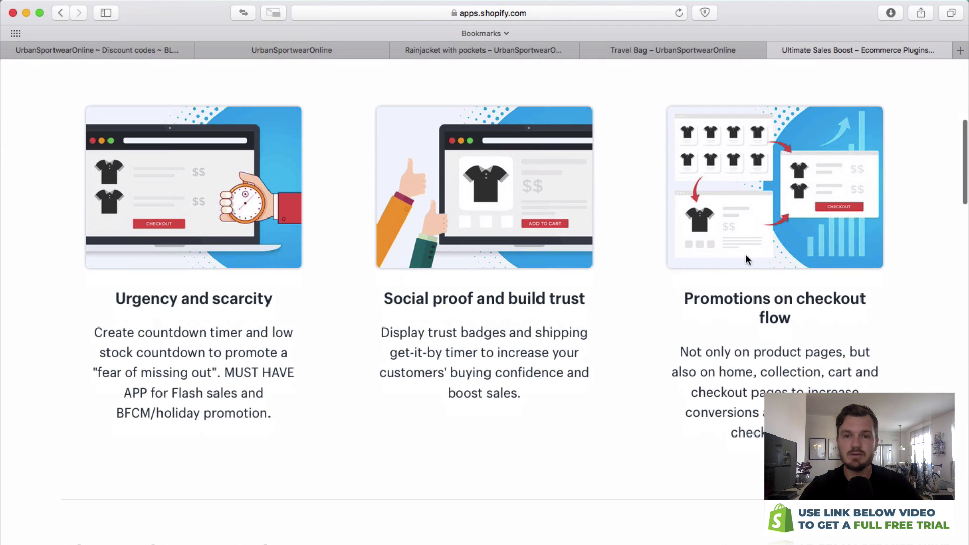
scroll(704, 255, down, 9)
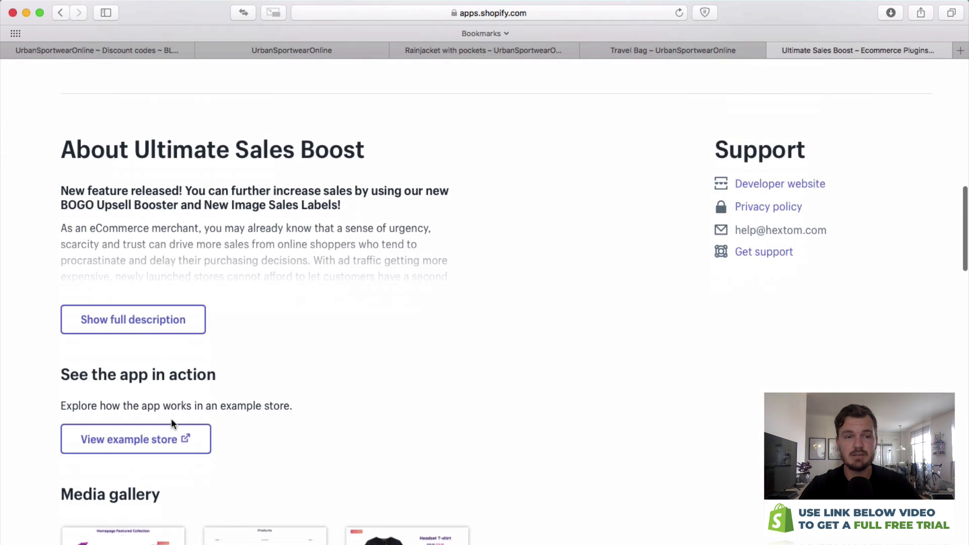
click(161, 443)
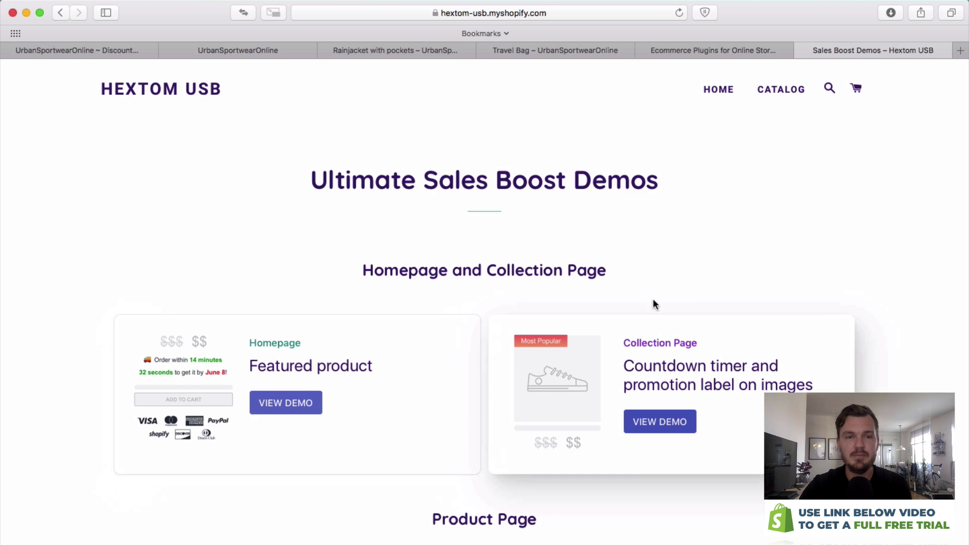
Open the Free shipping message demo and read 'Free shipping for orders over $50'.
scroll(698, 282, down, 6)
scroll(345, 338, down, 1)
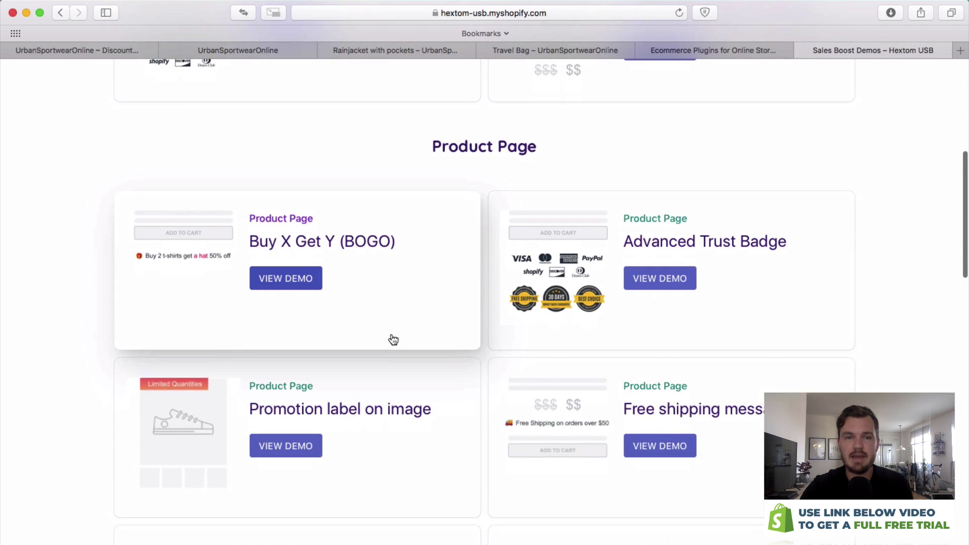
click(650, 450)
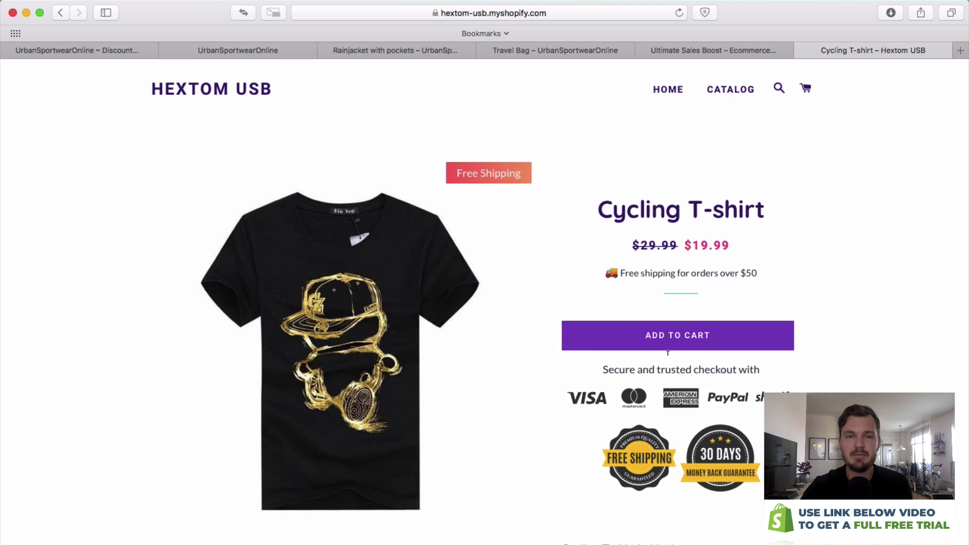
drag(614, 268, 753, 269)
click(769, 275)
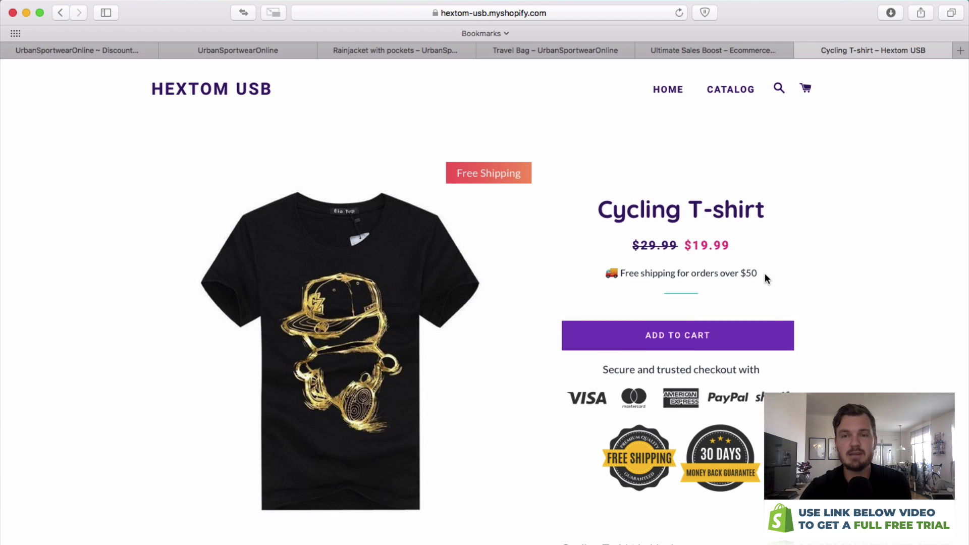
Check the Cycling T-shirt page's trust badges, then return to the Ultimate Sales Boost listing.
click(694, 52)
click(897, 48)
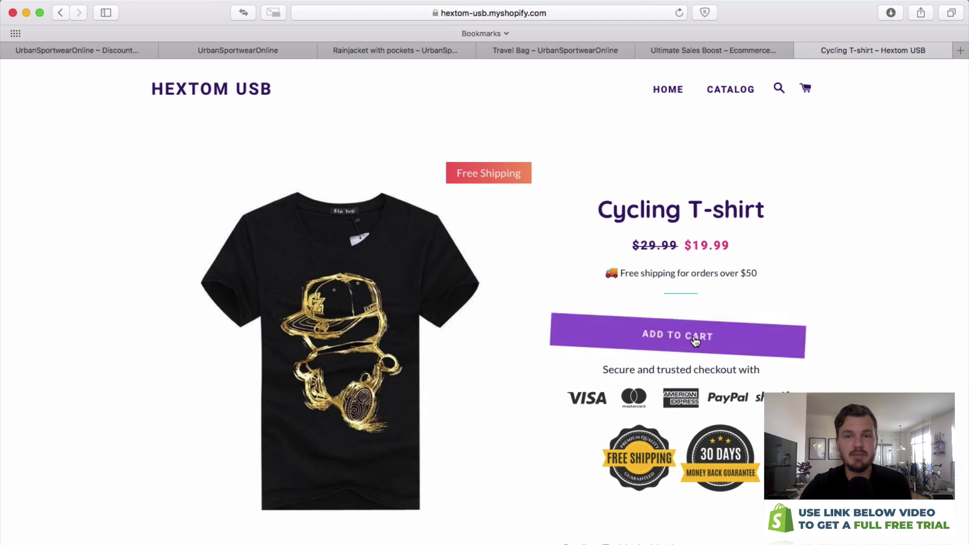
scroll(742, 353, down, 2)
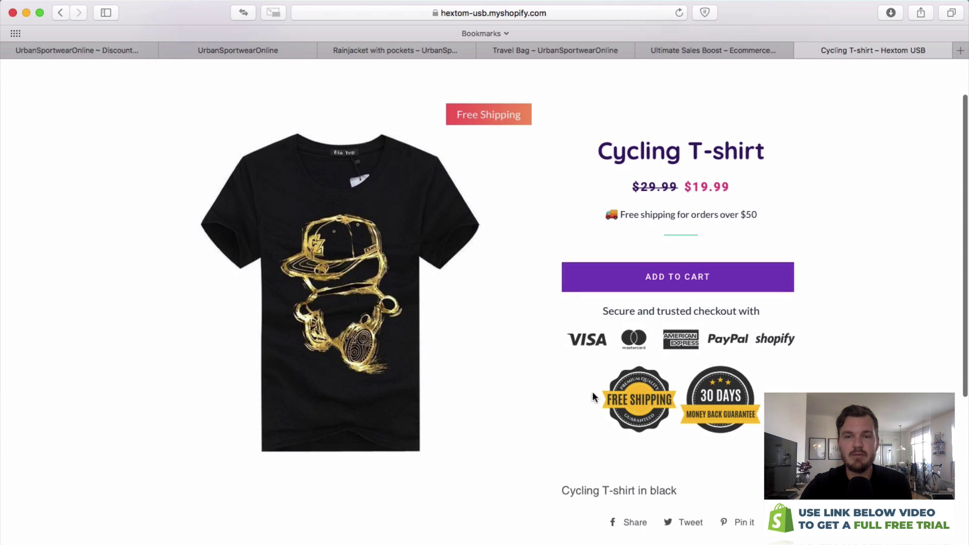
triple_click(553, 337)
click(583, 329)
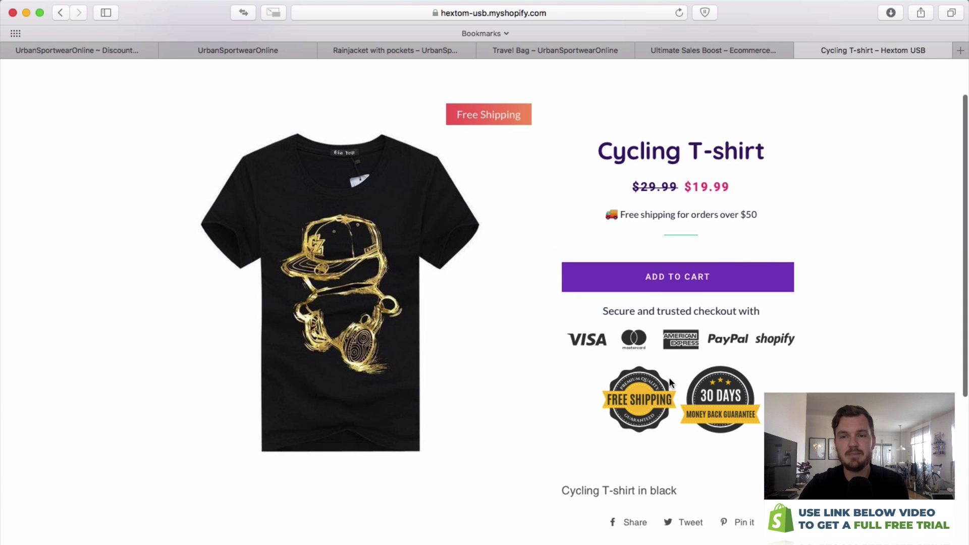
scroll(783, 347, up, 2)
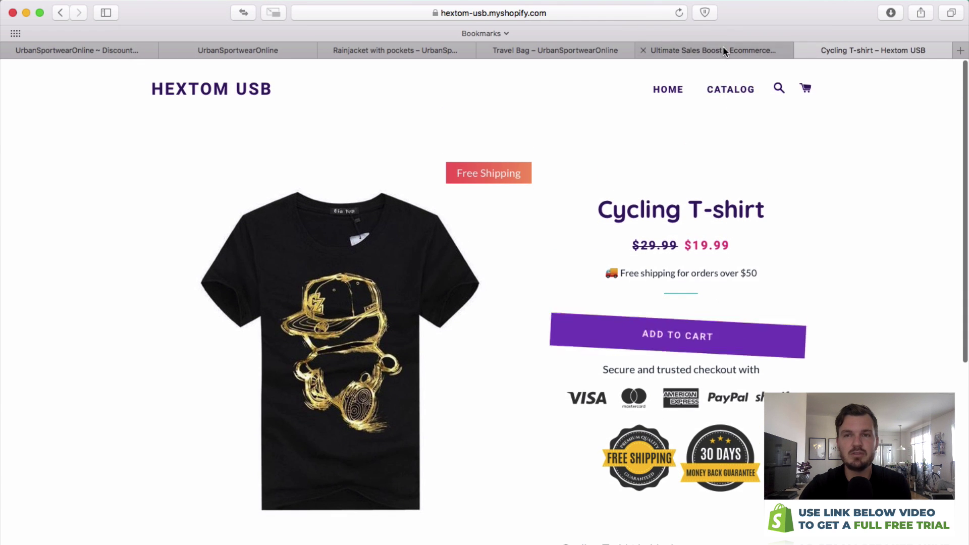
click(723, 46)
scroll(281, 162, up, 10)
Search the App Store for 'free shipping bar'.
mouse_move(349, 81)
click(739, 89)
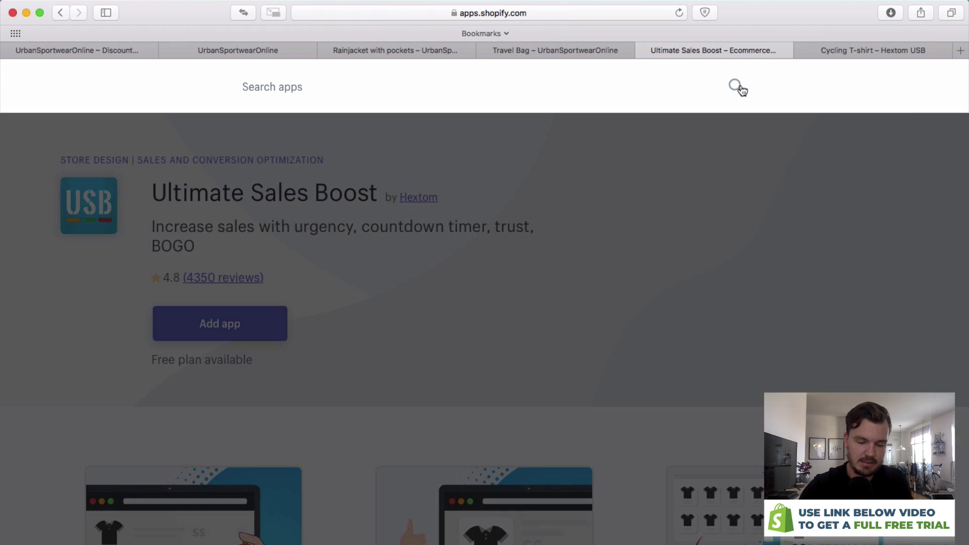
text(free shipping)
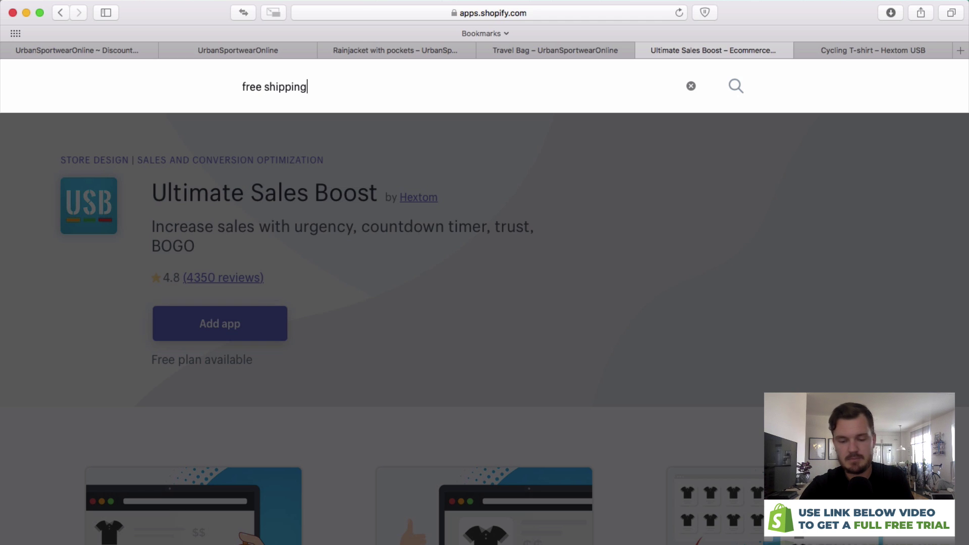
text( bar)
key(Return)
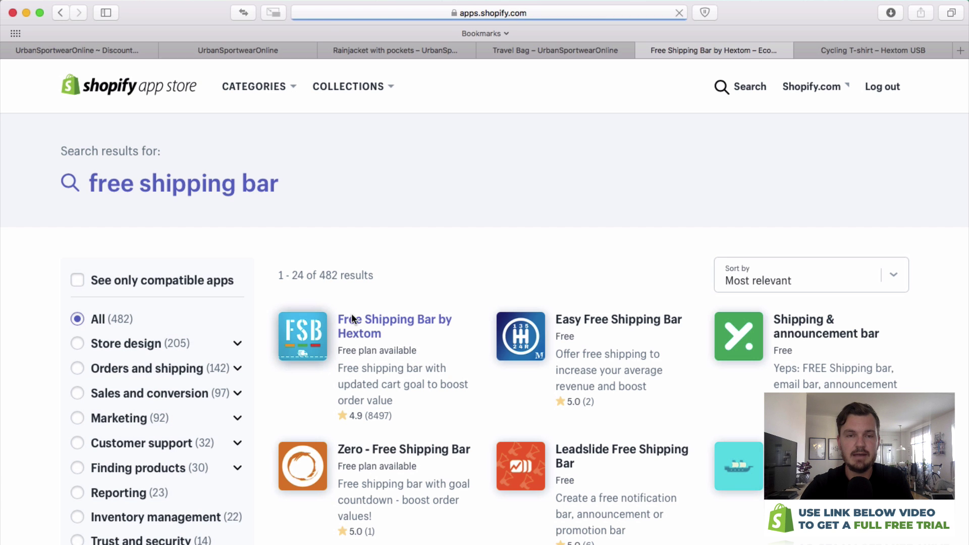
Open Free Shipping Bar by Hextom's example store and close the old Cycling T-shirt tab.
scroll(416, 290, down, 15)
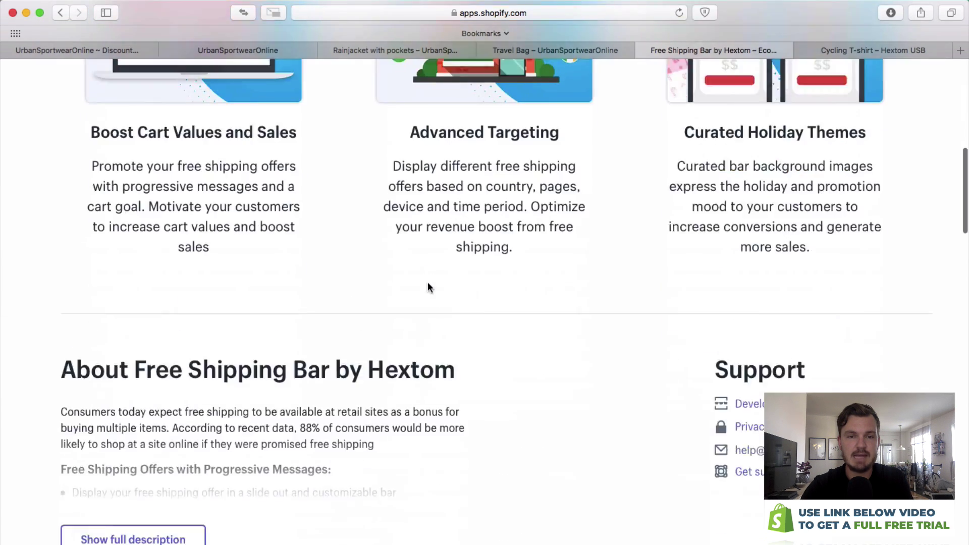
click(158, 469)
click(691, 51)
click(764, 50)
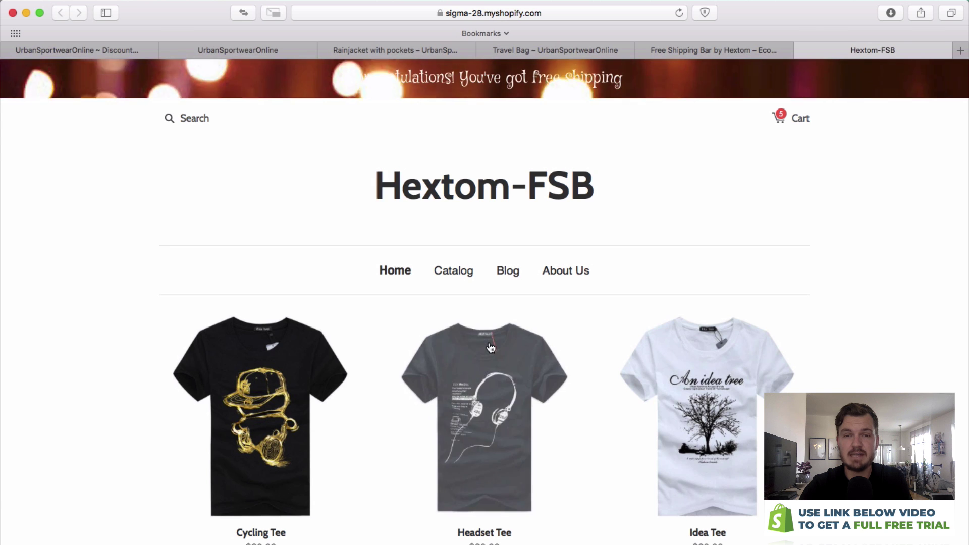
Open the demo store's cart, reload it empty, and read the free shipping banner.
scroll(518, 377, down, 3)
scroll(787, 215, up, 3)
click(797, 119)
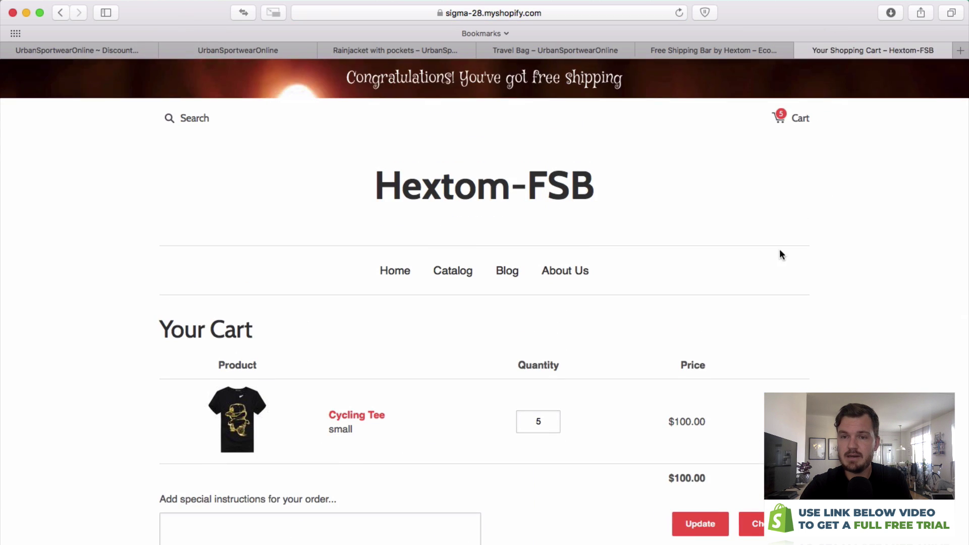
key(super+r)
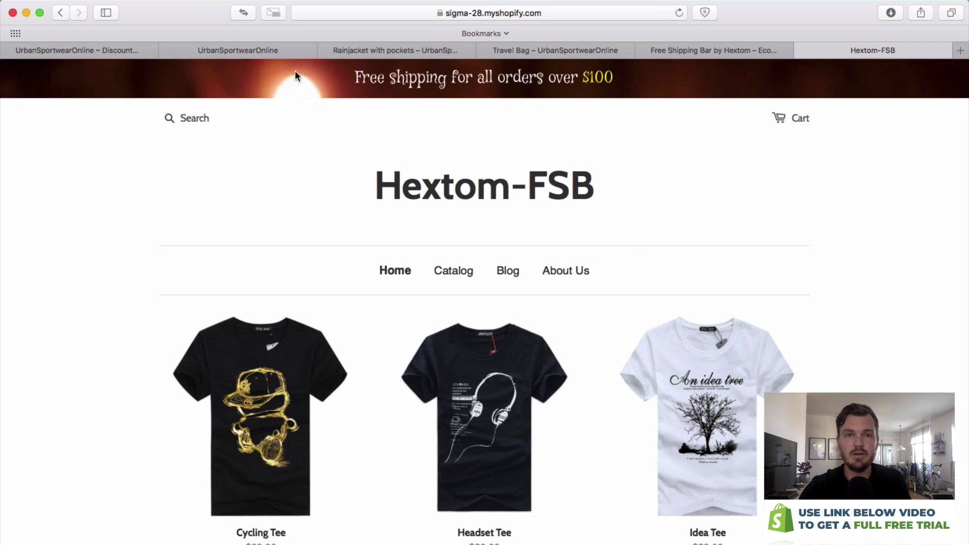
drag(348, 77, 477, 79)
click(512, 71)
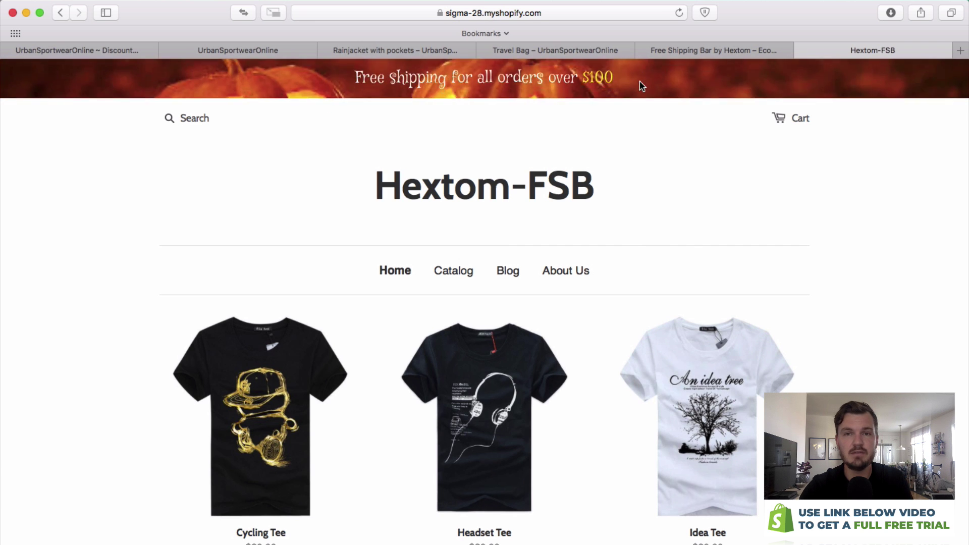
scroll(549, 263, down, 5)
scroll(550, 265, up, 3)
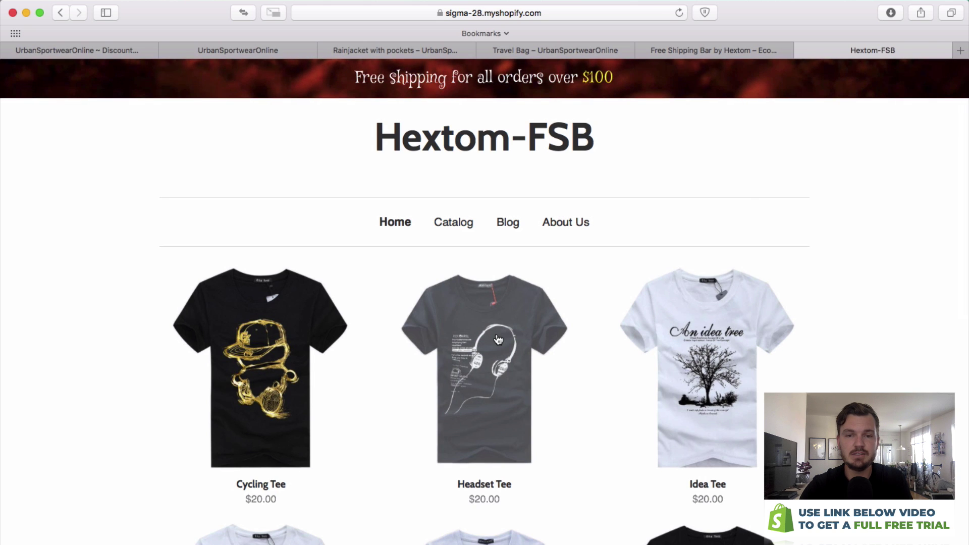
Add a Headset Tee to the cart and confirm the banner reads 'Only $80 away from free shipping'.
key(super+r)
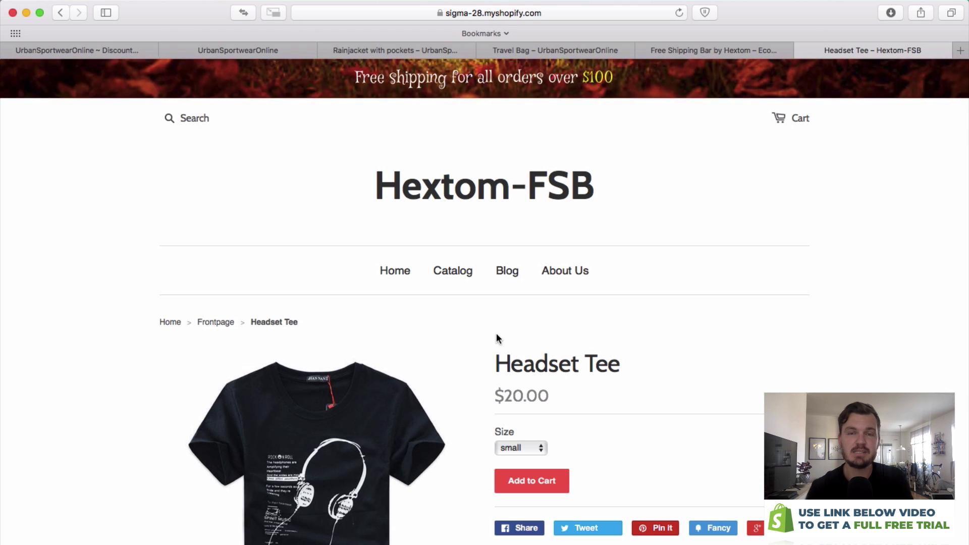
click(537, 477)
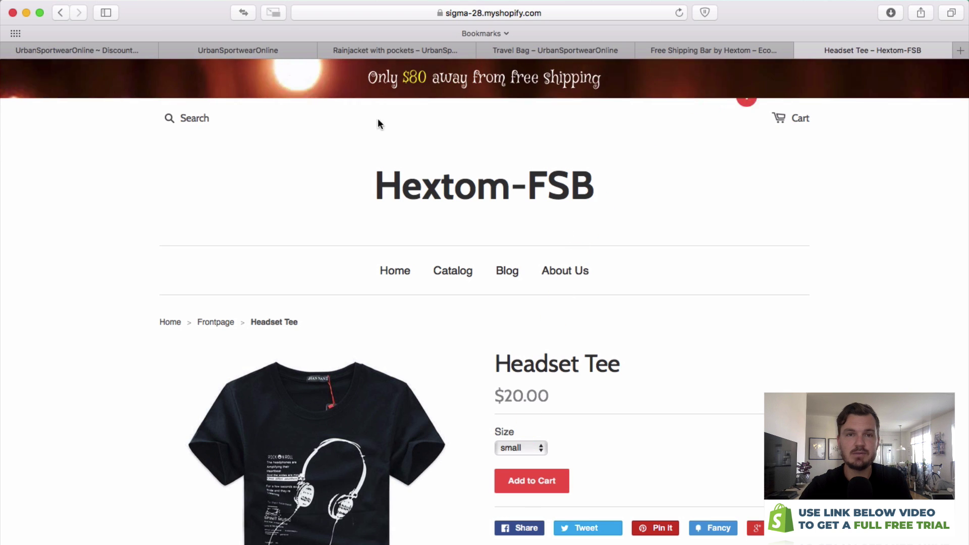
drag(363, 76, 597, 72)
click(586, 70)
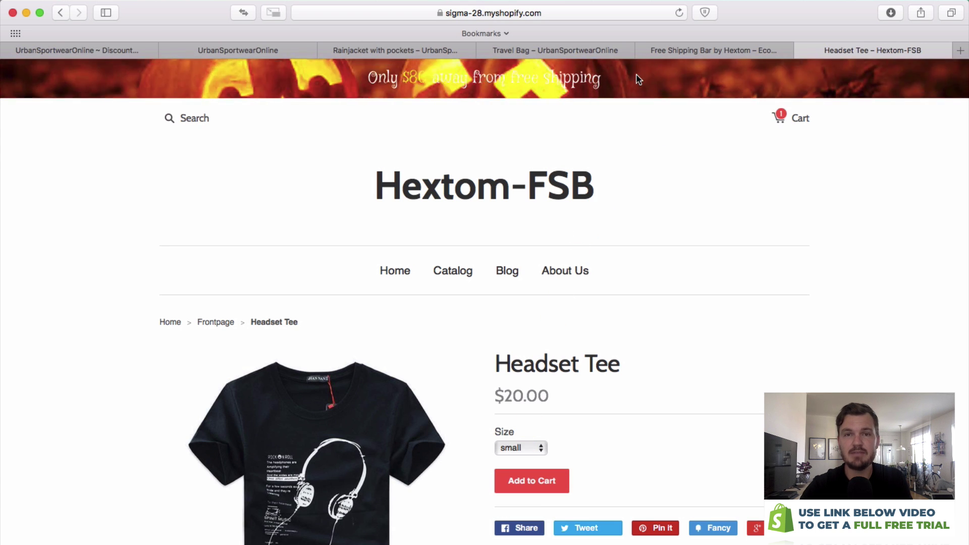
drag(631, 76, 366, 75)
click(367, 78)
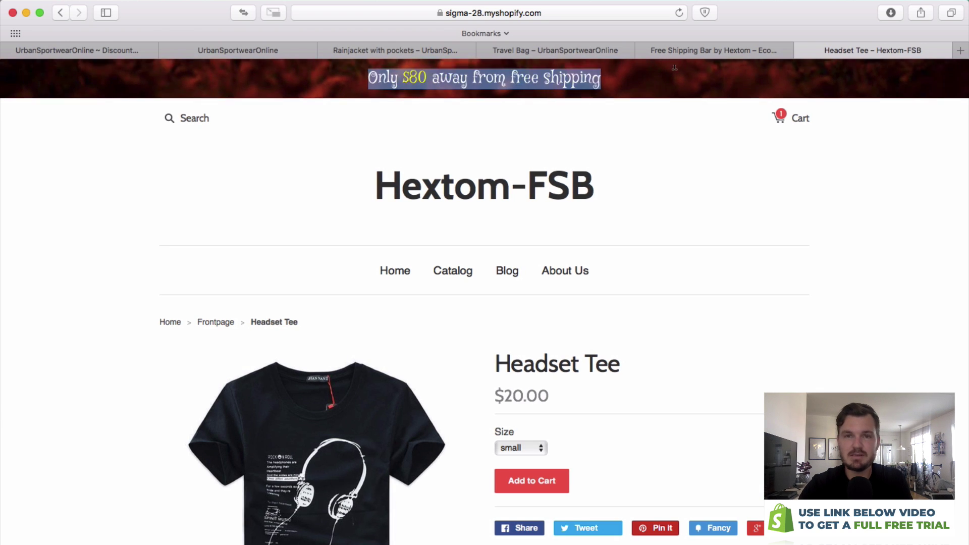
Add Free Shipping Bar by Hextom to UrbanSportwearOnline and approve the installation.
click(721, 52)
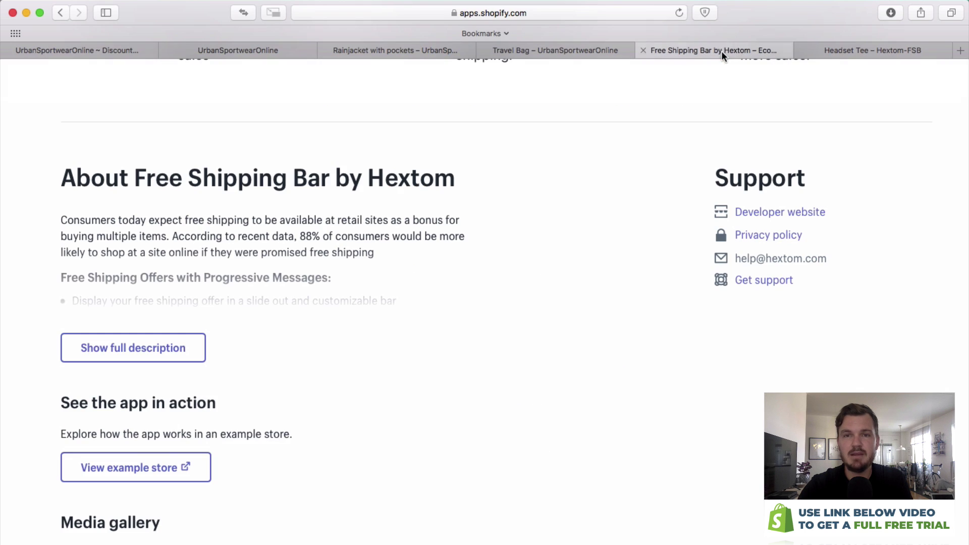
scroll(675, 108, up, 15)
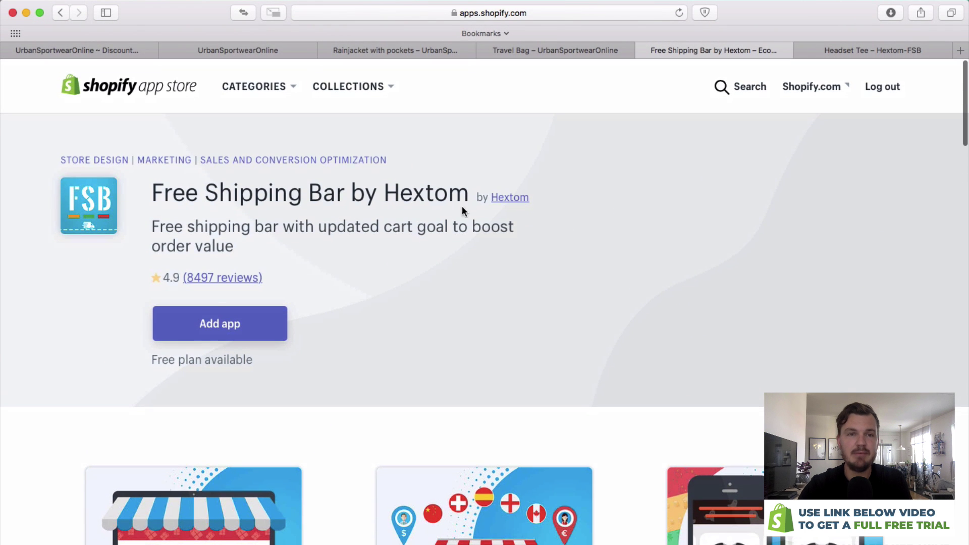
click(256, 323)
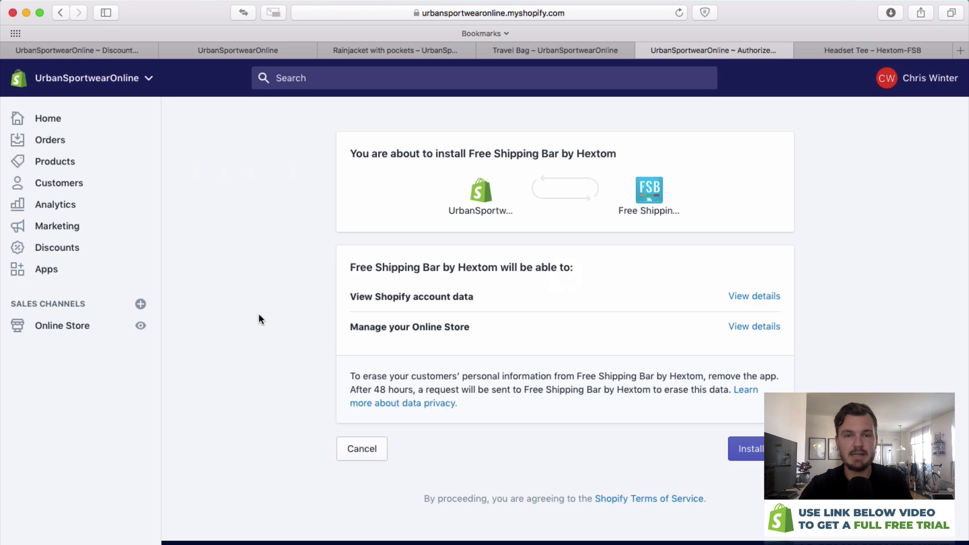
click(750, 451)
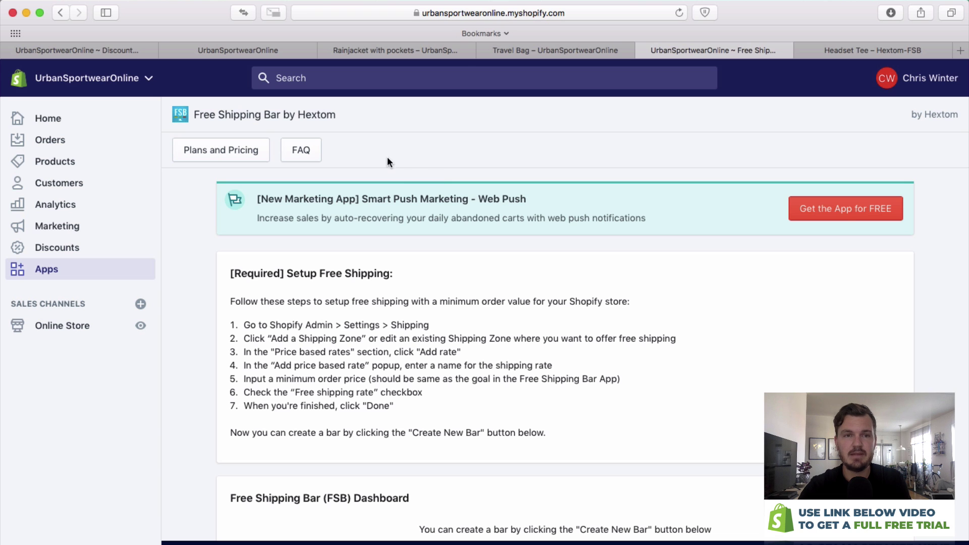
Create a new bar from the Bright and Elegant template and review its preview messages.
scroll(424, 235, down, 5)
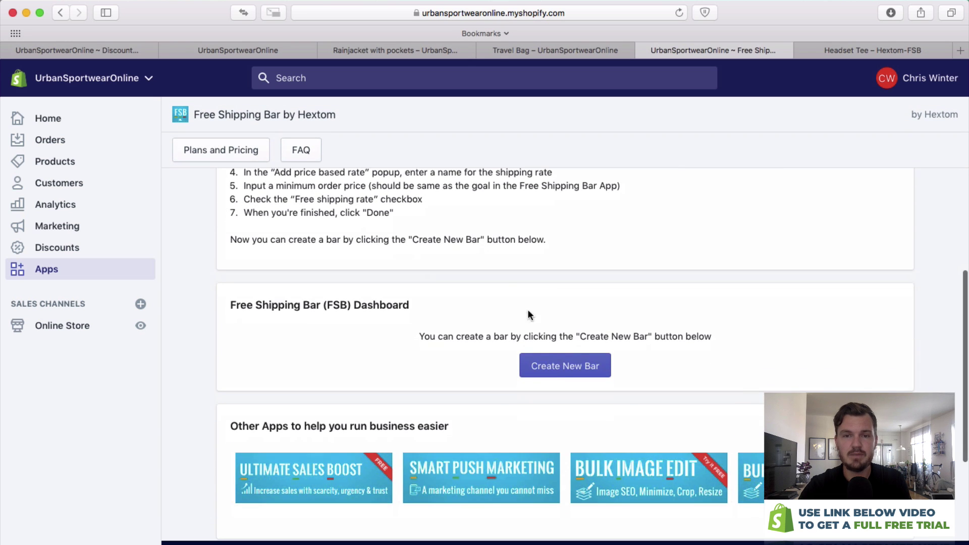
click(561, 367)
scroll(497, 316, down, 5)
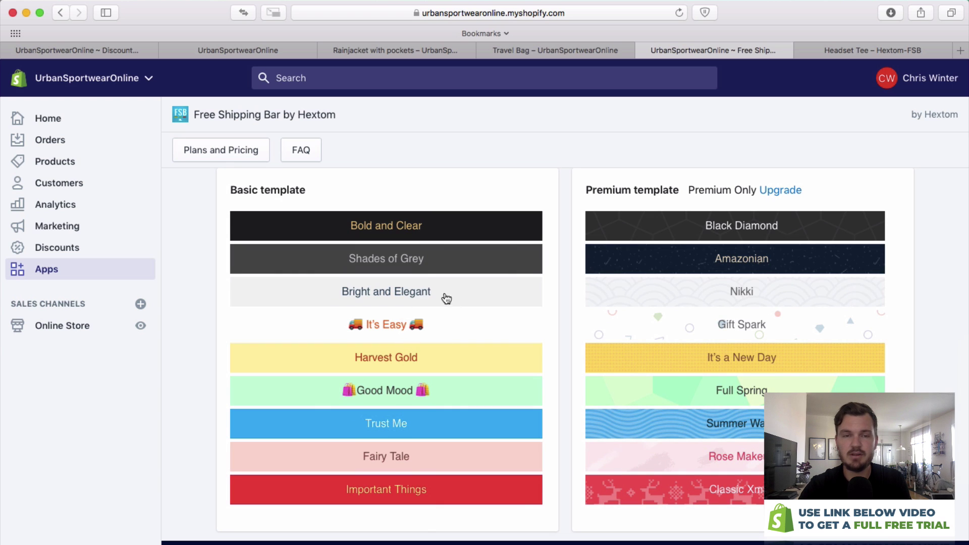
click(422, 293)
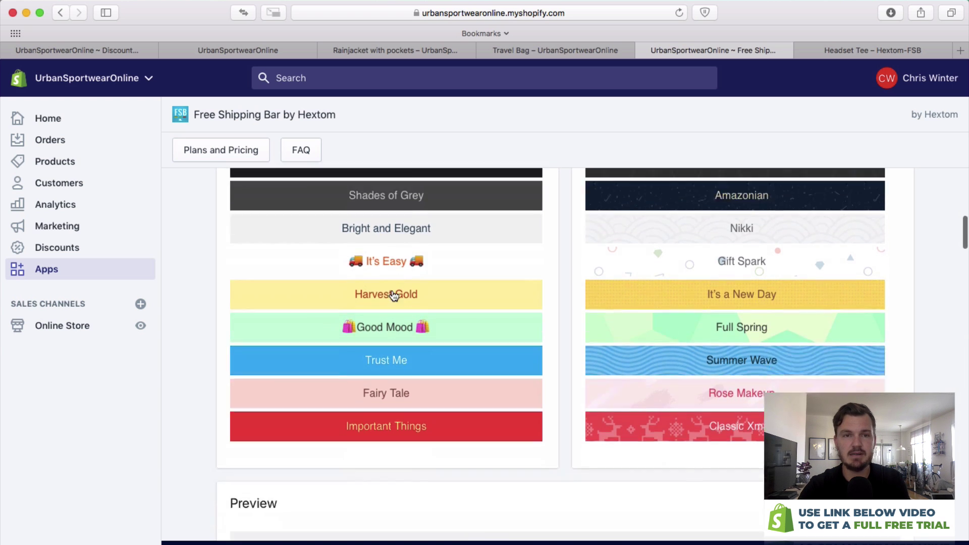
drag(480, 233, 663, 232)
click(669, 249)
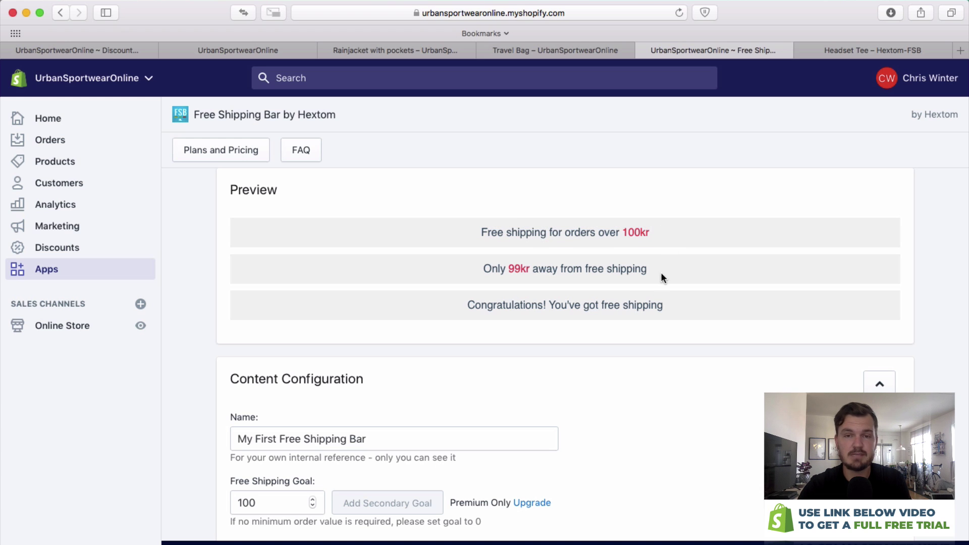
triple_click(553, 271)
click(481, 267)
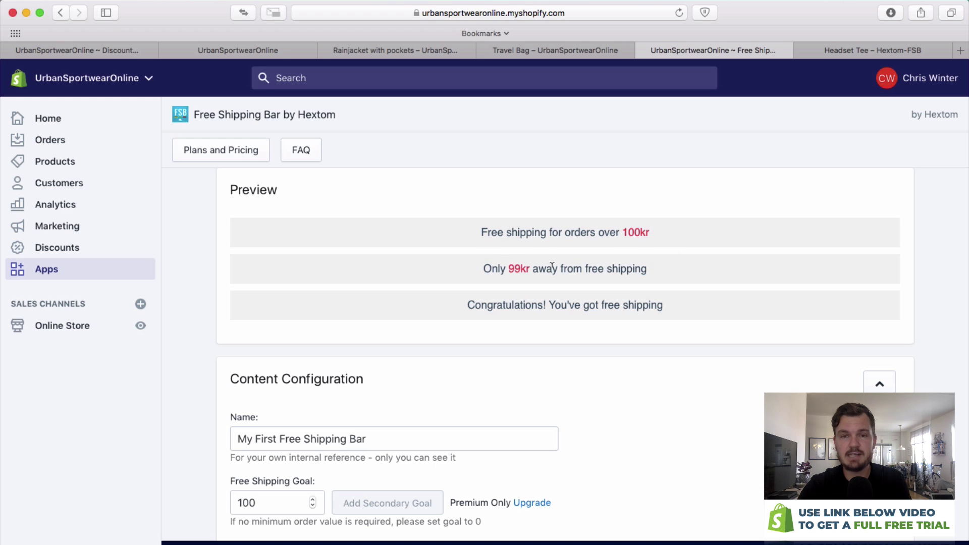
drag(468, 305, 683, 306)
scroll(656, 310, down, 2)
scroll(656, 310, down, 1)
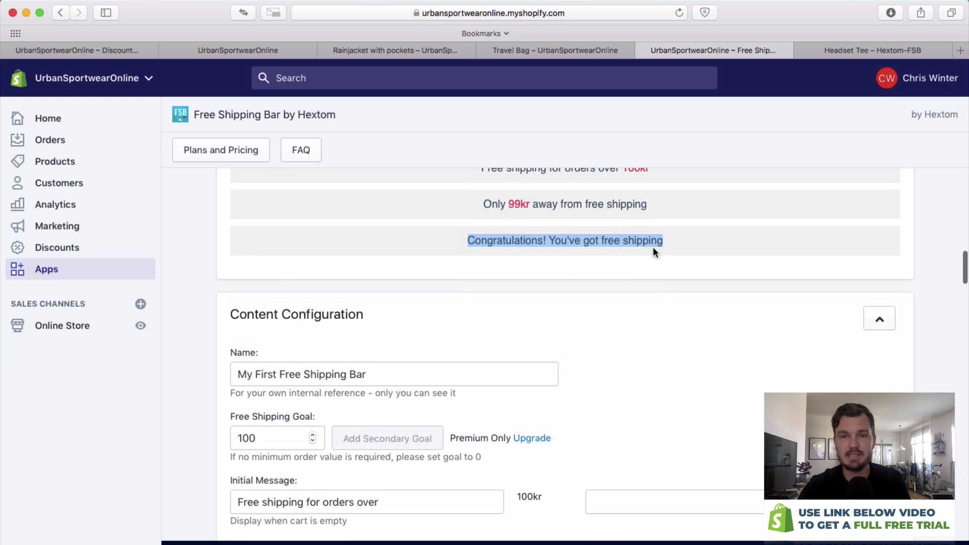
click(504, 311)
Set the free shipping goal to 200 and the success message to 'Wahoo, you got free shipping'.
scroll(389, 338, down, 2)
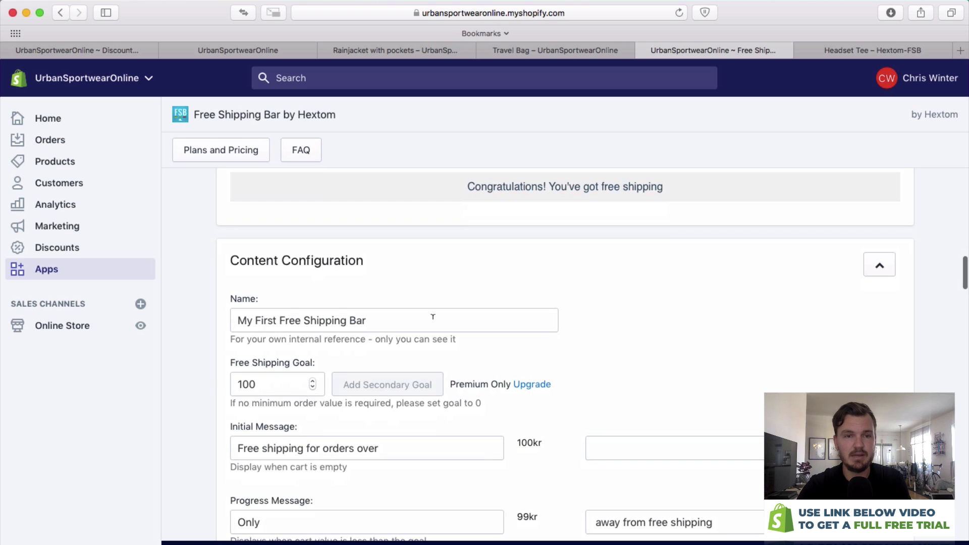
double_click(287, 377)
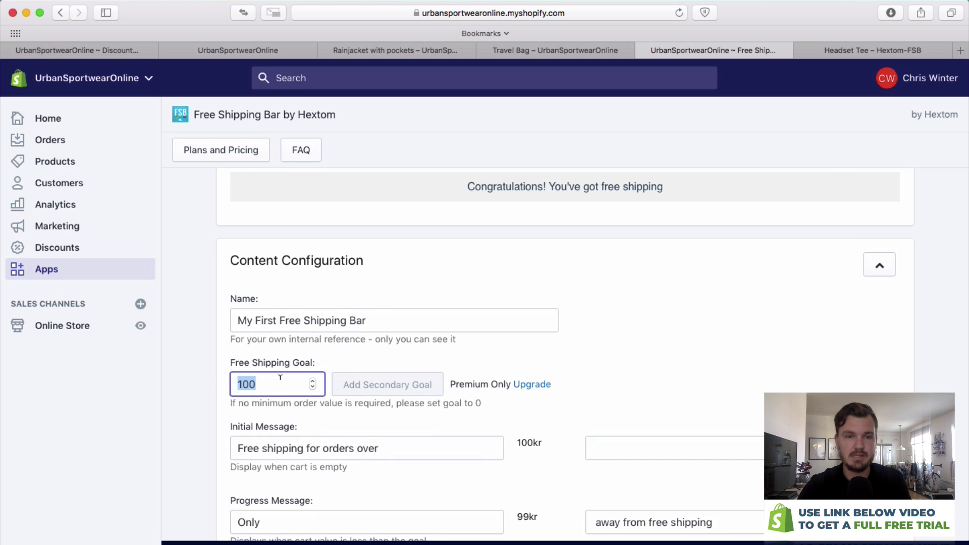
text(200)
click(595, 350)
scroll(577, 385, down, 2)
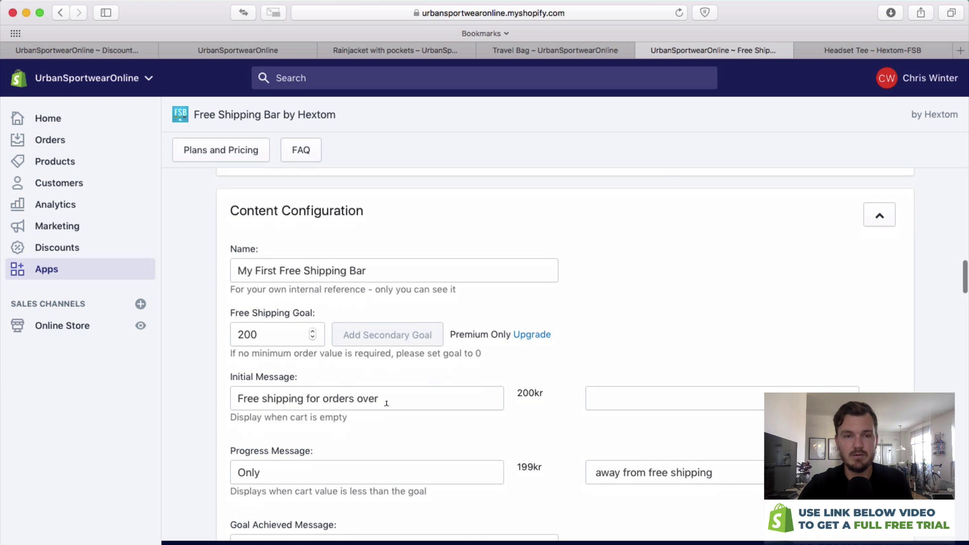
scroll(419, 399, down, 4)
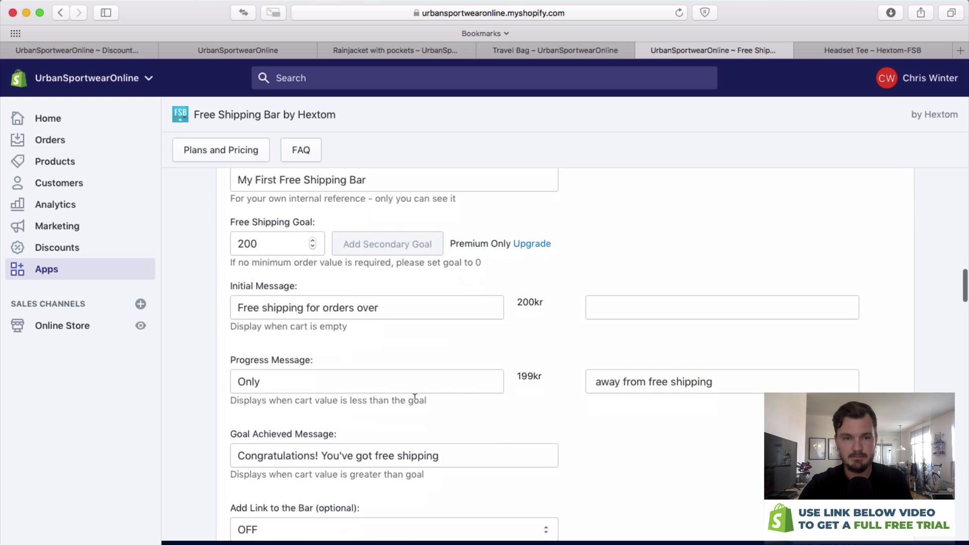
drag(440, 450, 157, 446)
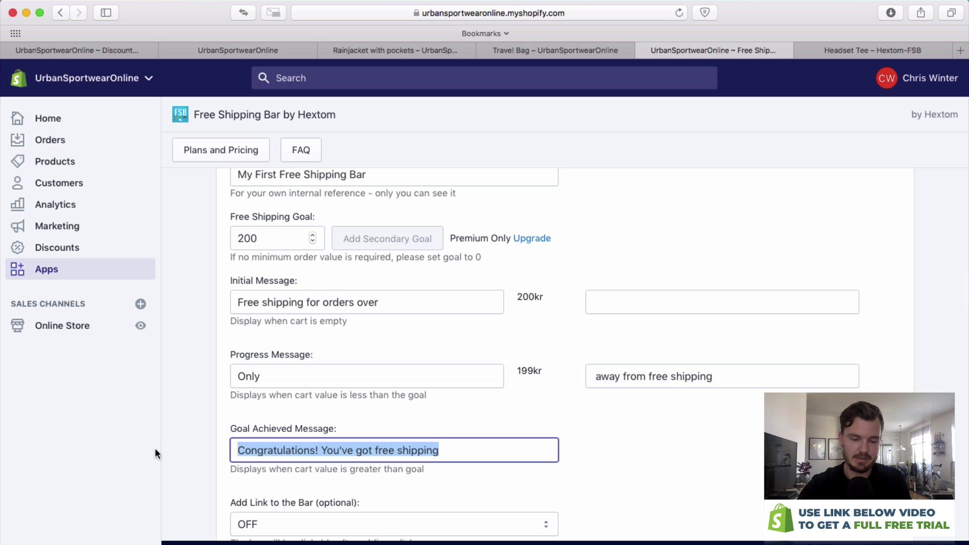
text(Wahoo, you got free shipping)
Change the bar's background colour to grey #dedede.
scroll(461, 328, up, 5)
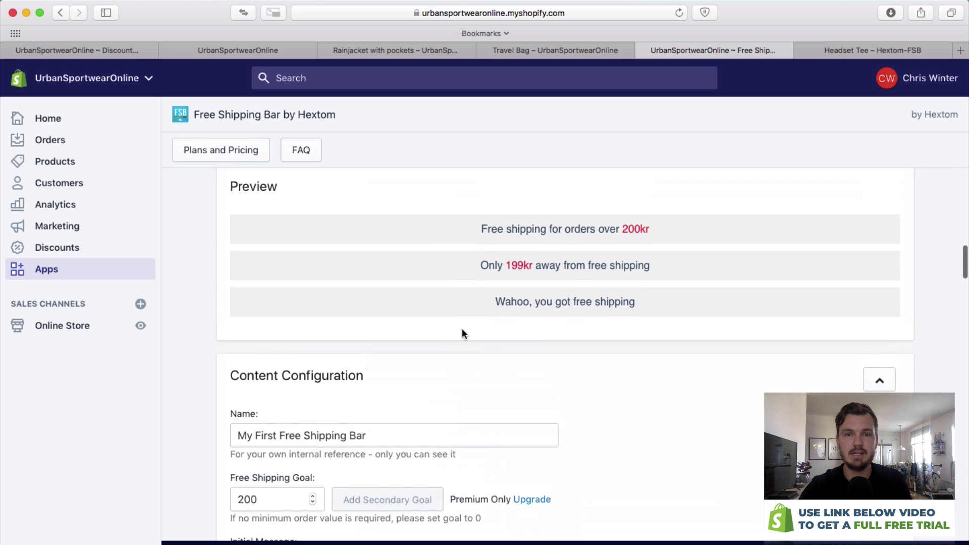
drag(496, 317, 648, 310)
scroll(647, 313, down, 10)
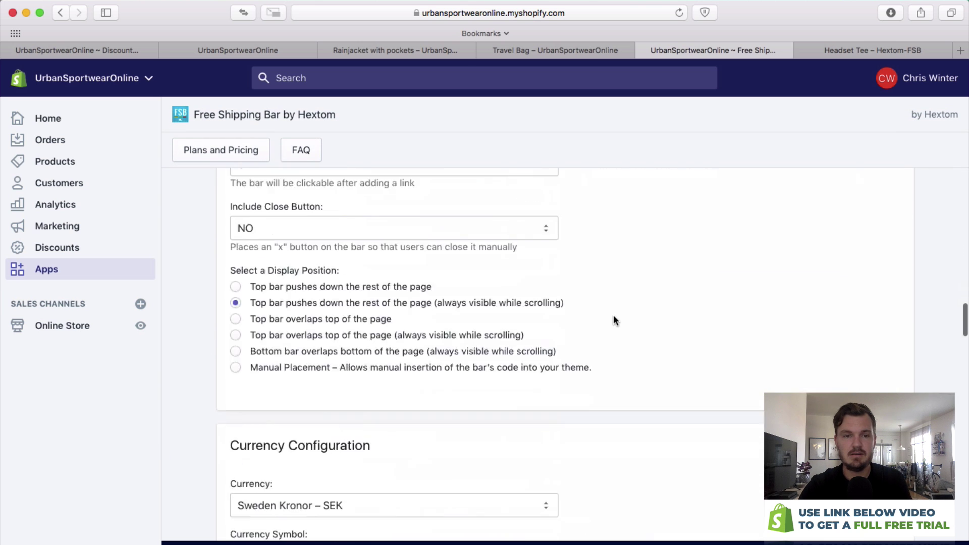
scroll(622, 316, up, 5)
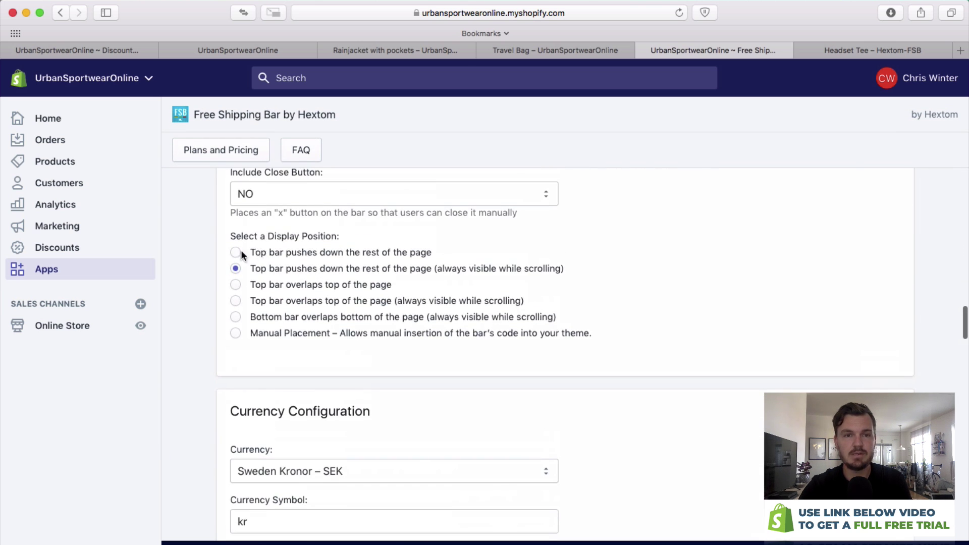
scroll(402, 337, down, 7)
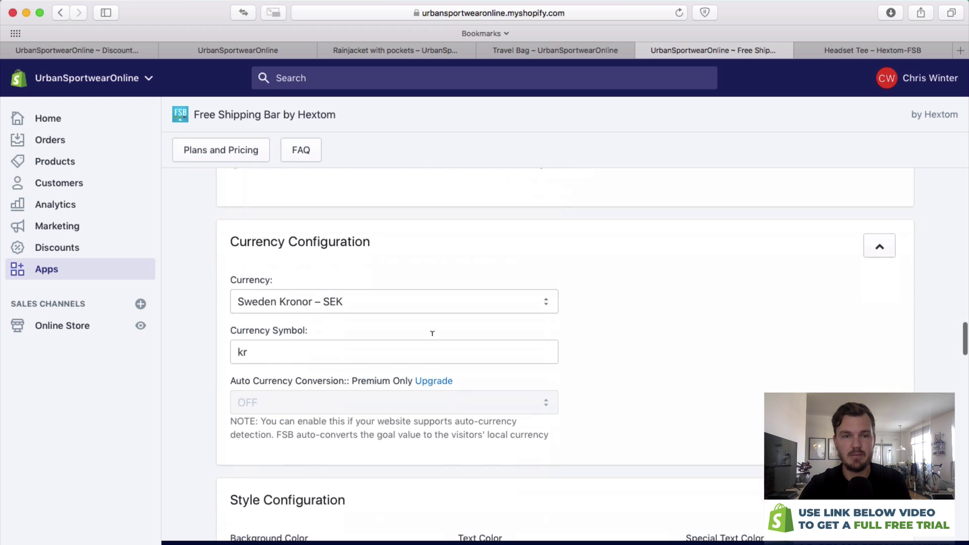
scroll(542, 313, down, 2)
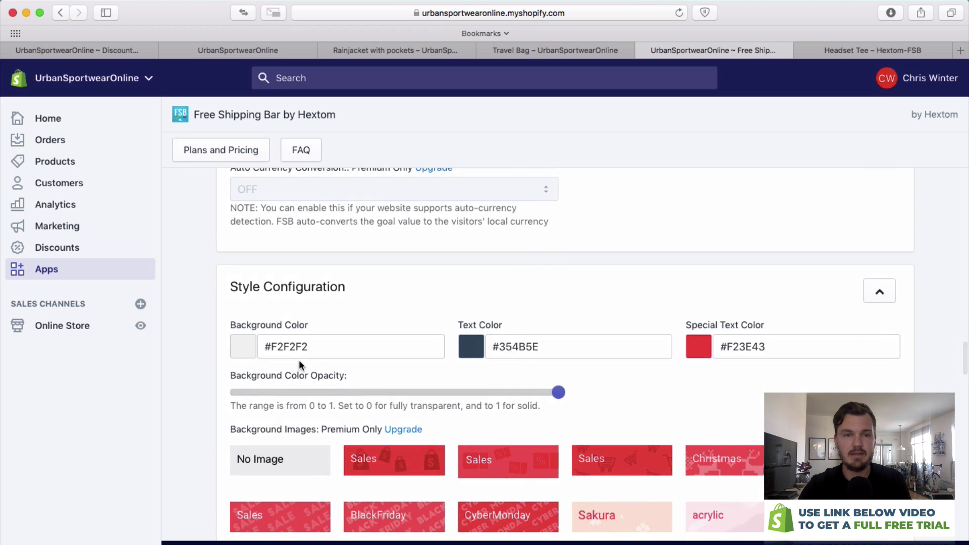
click(247, 347)
drag(269, 378, 223, 371)
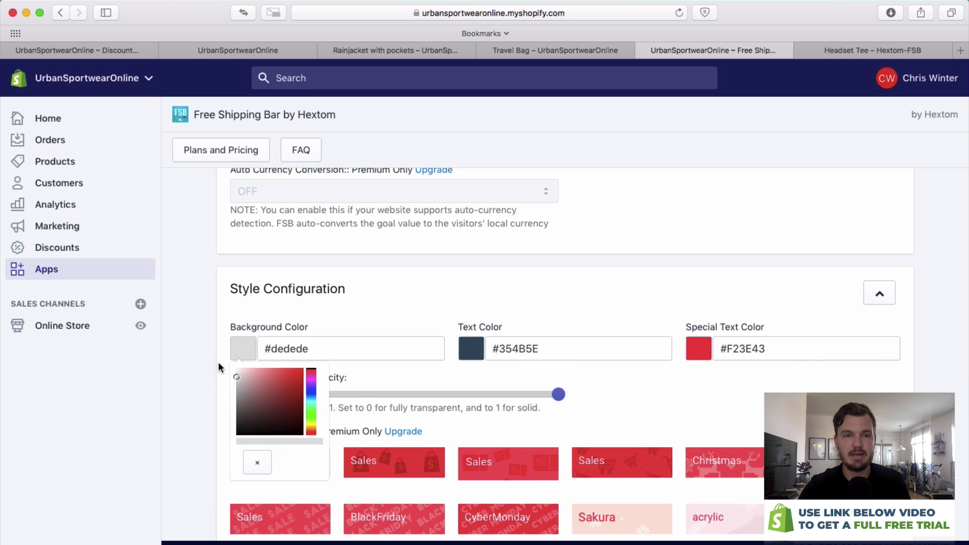
click(224, 371)
Save My First Free Shipping Bar and dismiss the creation confirmation.
scroll(523, 321, down, 5)
scroll(524, 321, down, 15)
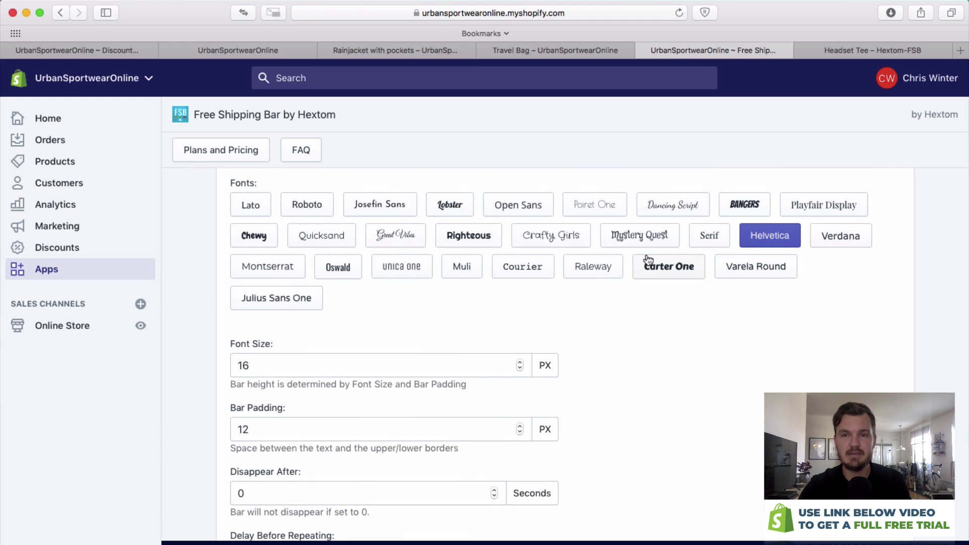
scroll(642, 266, down, 9)
scroll(640, 265, down, 12)
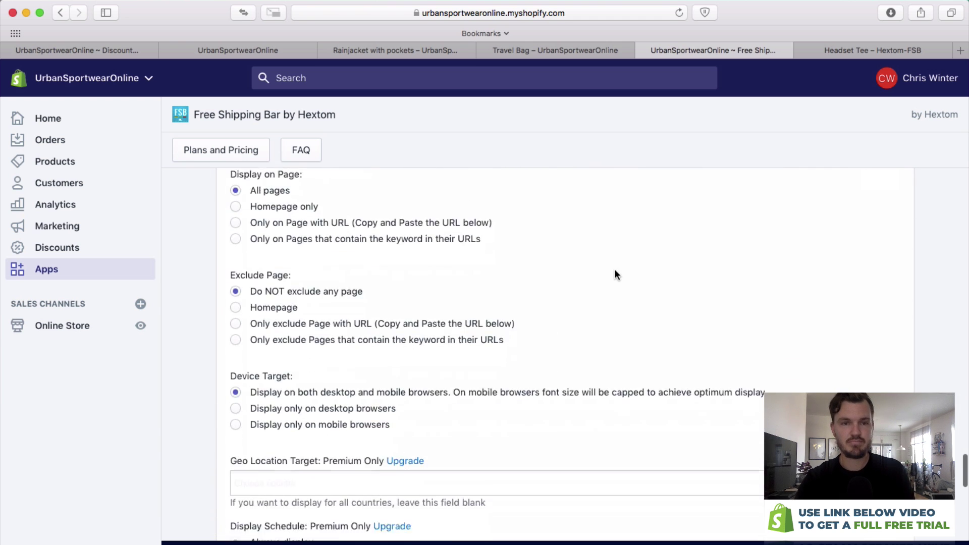
scroll(614, 276, down, 10)
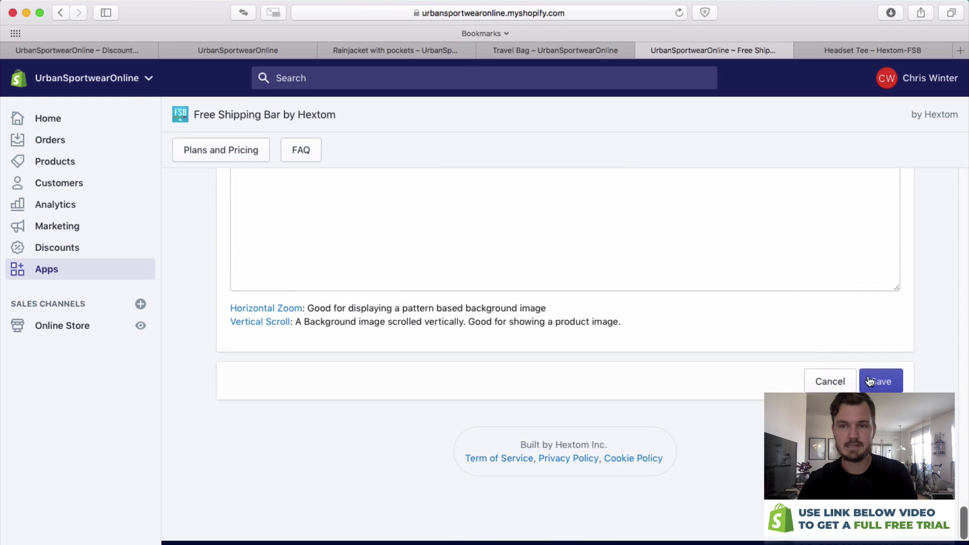
click(885, 384)
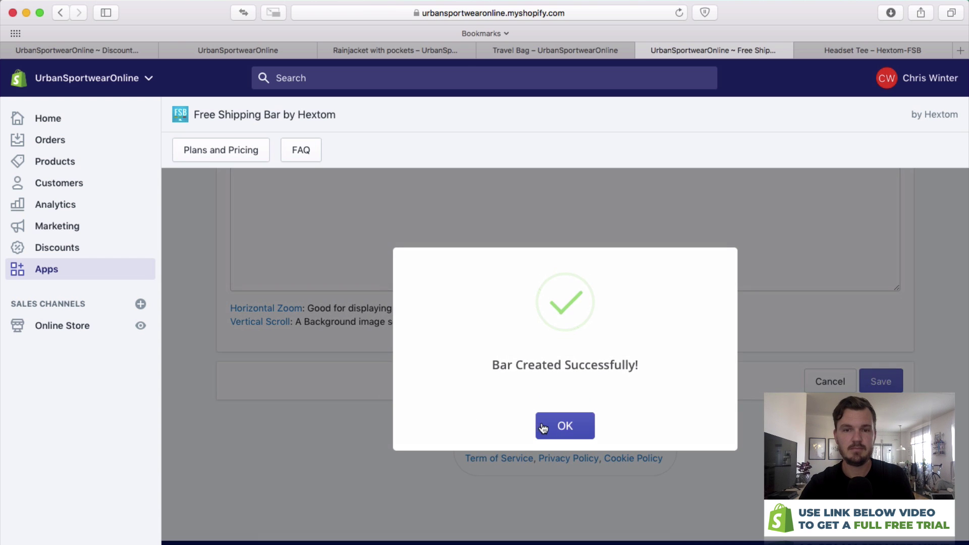
click(560, 429)
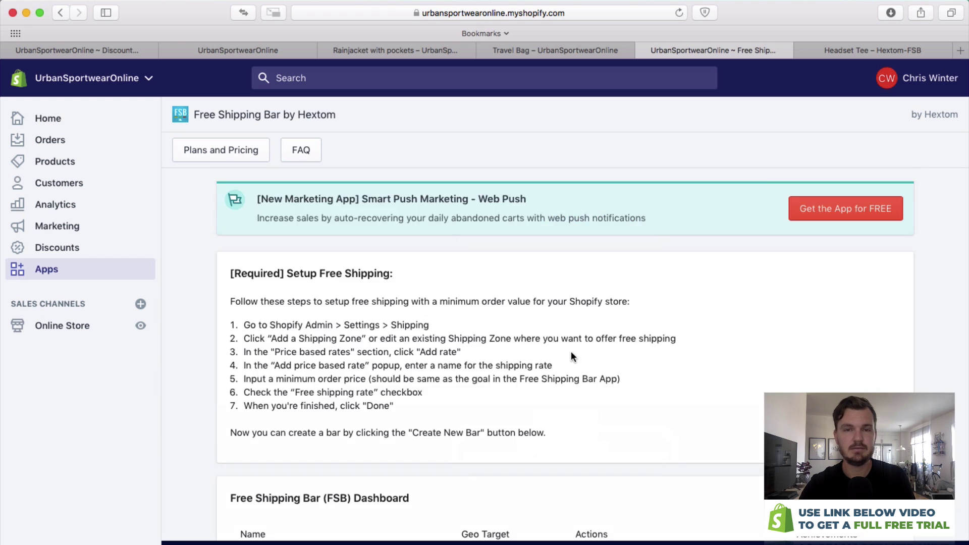
scroll(597, 339, down, 5)
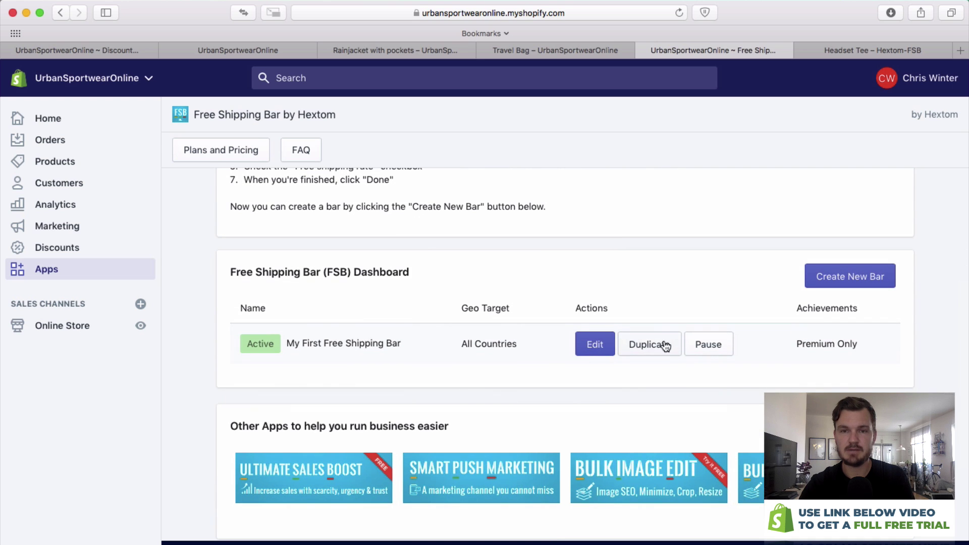
Empty the storefront cart by removing the Rainjacket with pockets.
click(599, 43)
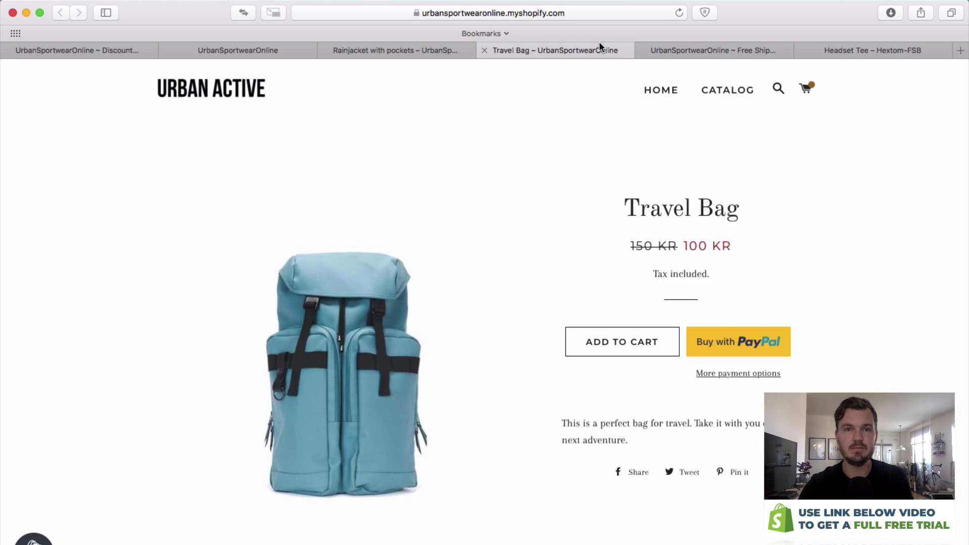
click(230, 94)
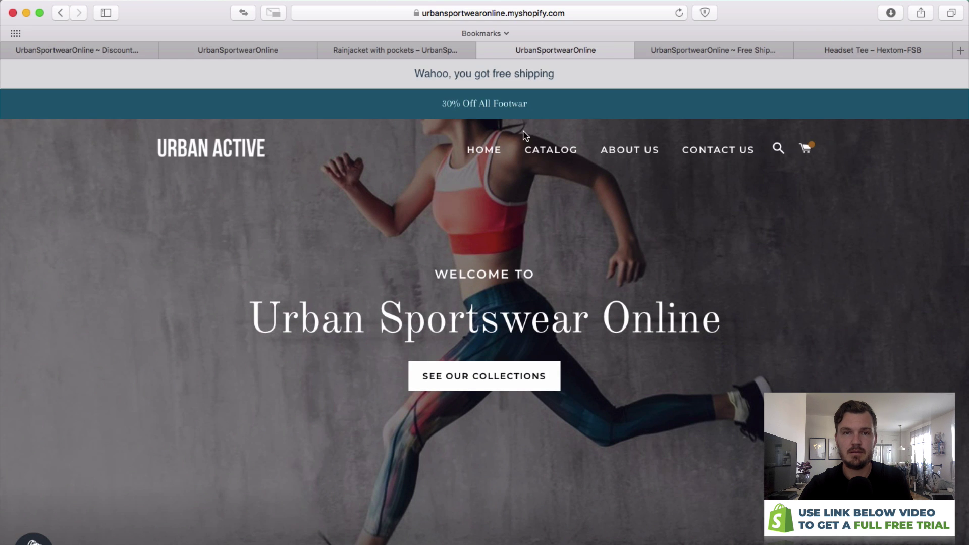
click(807, 145)
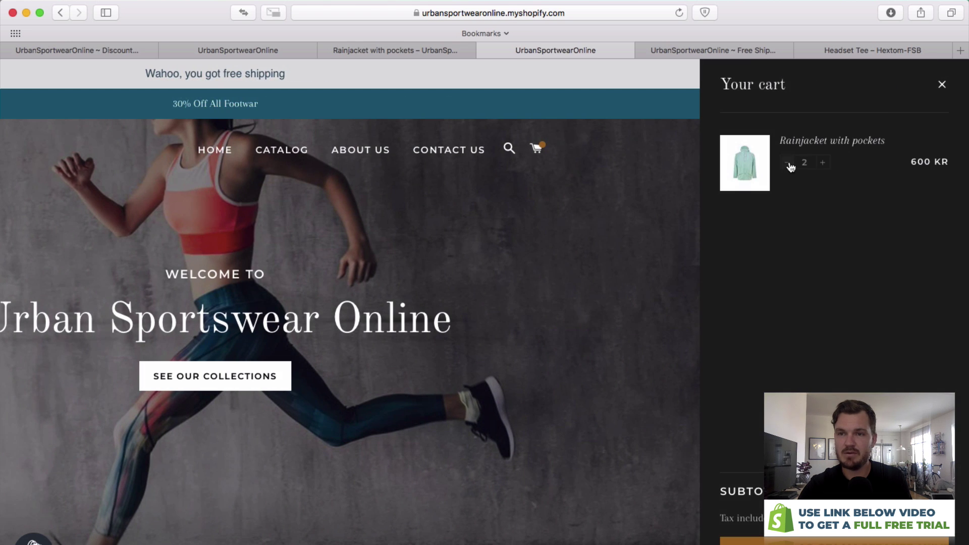
click(787, 163)
click(787, 163)
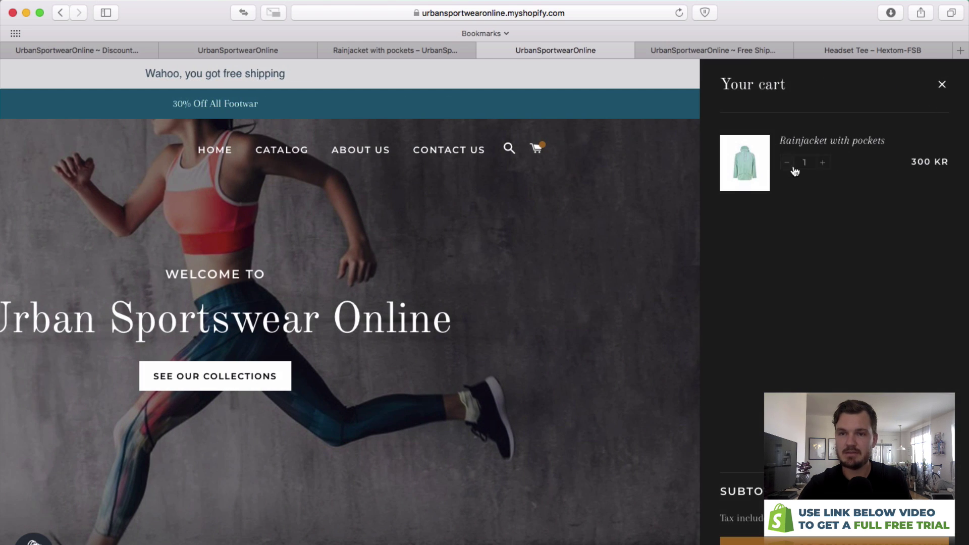
click(565, 244)
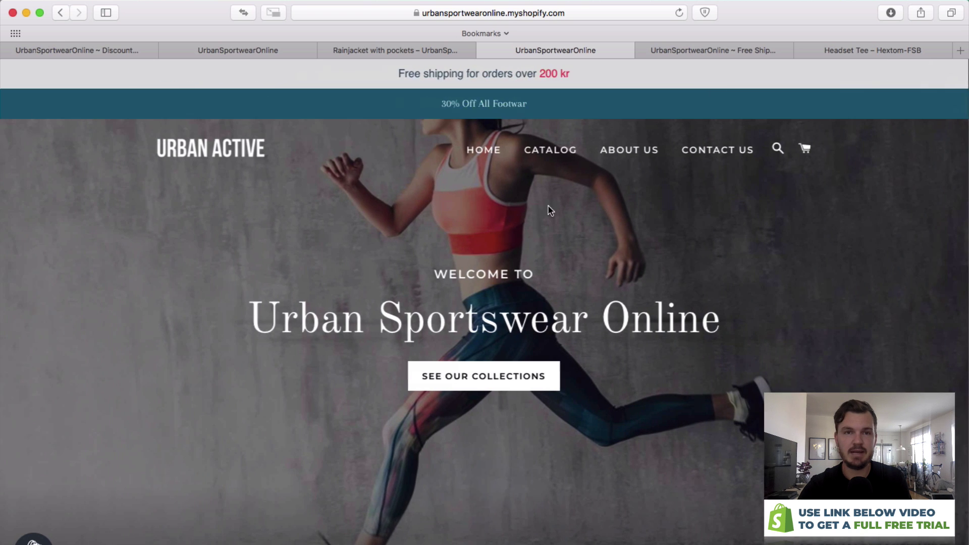
Check the free-shipping banner message on the home page and the About Us page.
drag(397, 74, 579, 73)
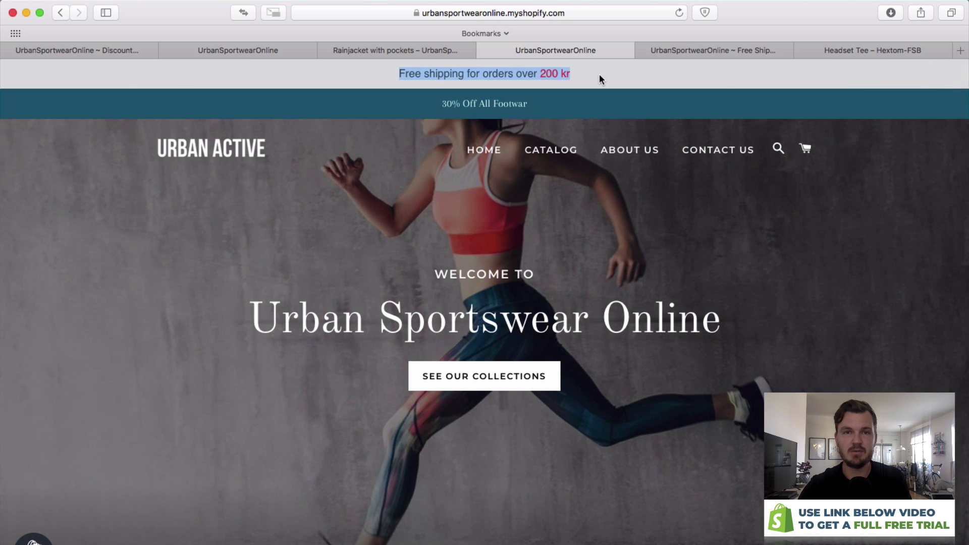
click(598, 74)
click(620, 152)
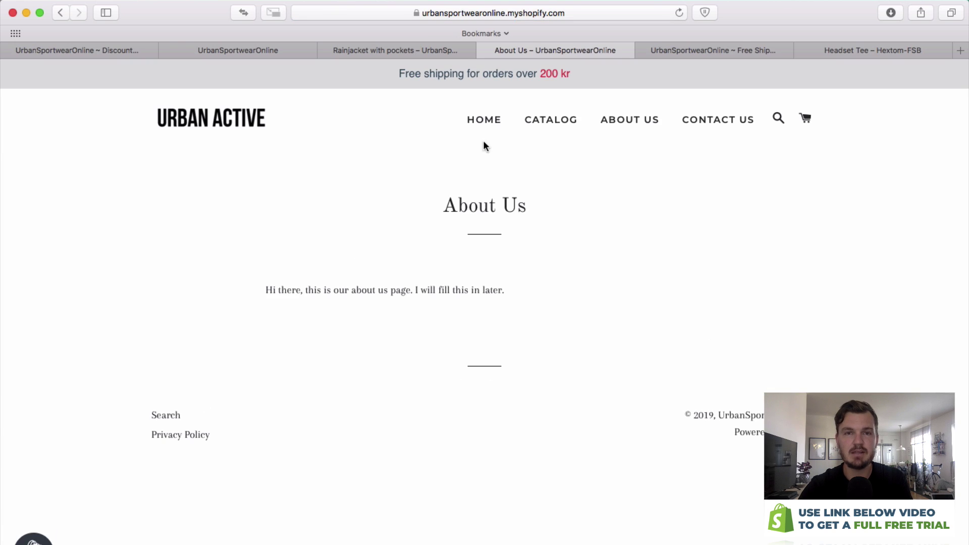
drag(364, 70, 391, 68)
click(597, 82)
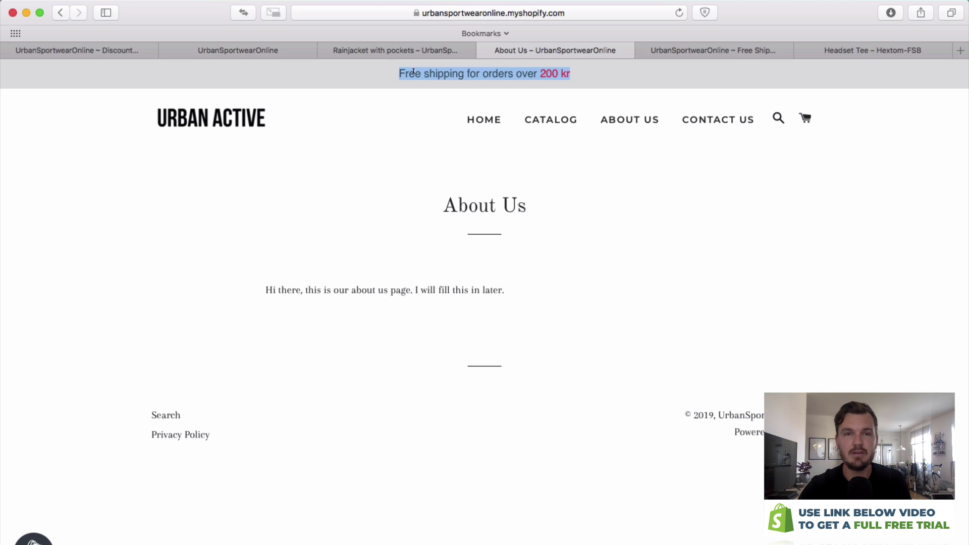
click(589, 82)
Add one Travel Bag from the Catalog to the cart and check the updated banner message.
click(566, 119)
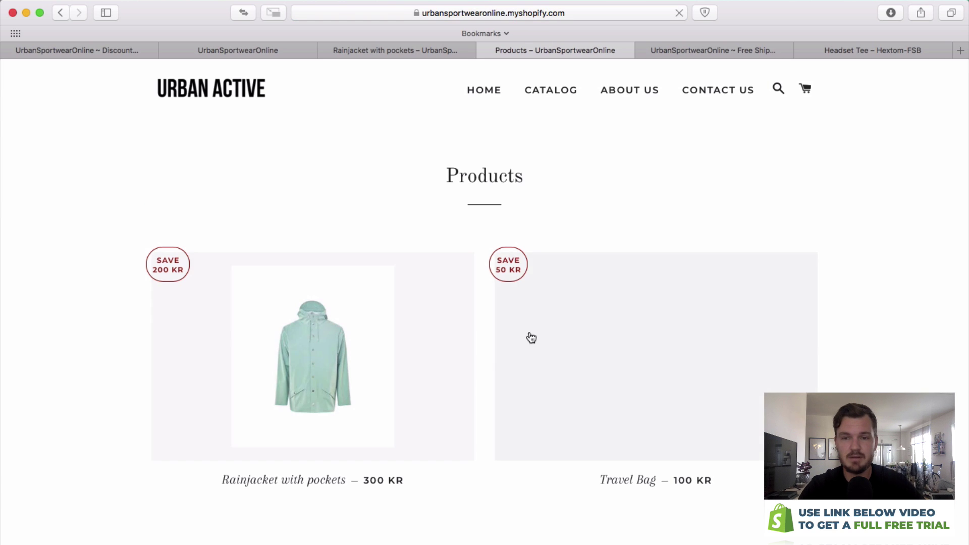
click(645, 325)
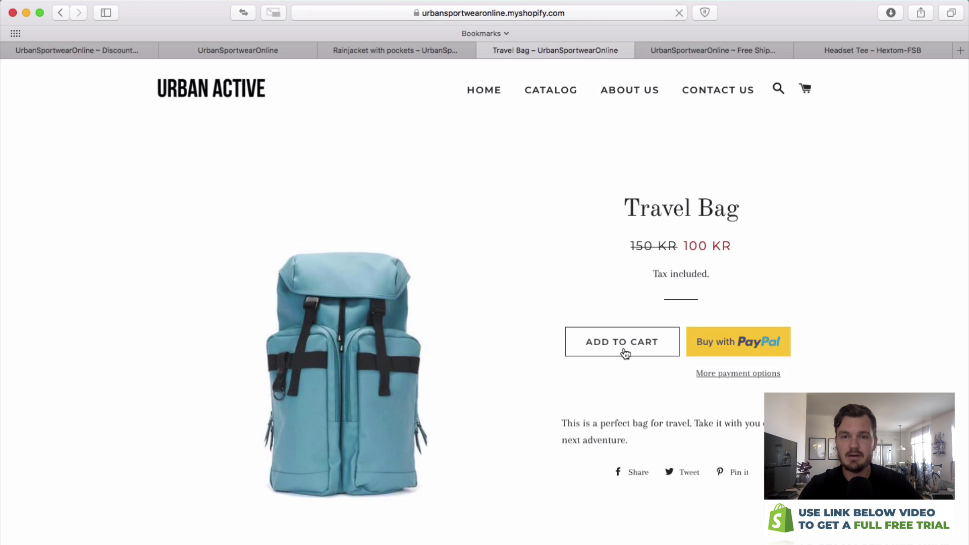
click(624, 345)
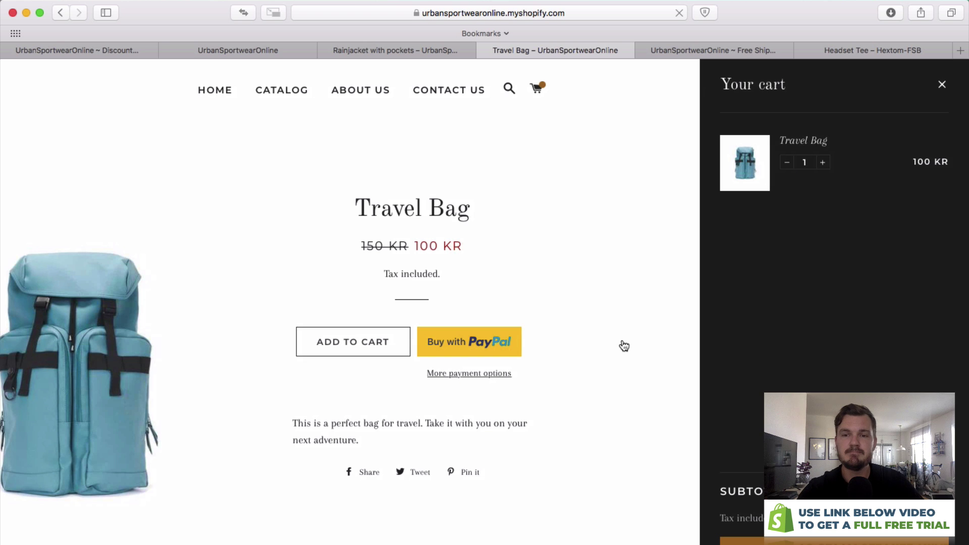
click(611, 311)
drag(399, 74, 612, 73)
click(614, 75)
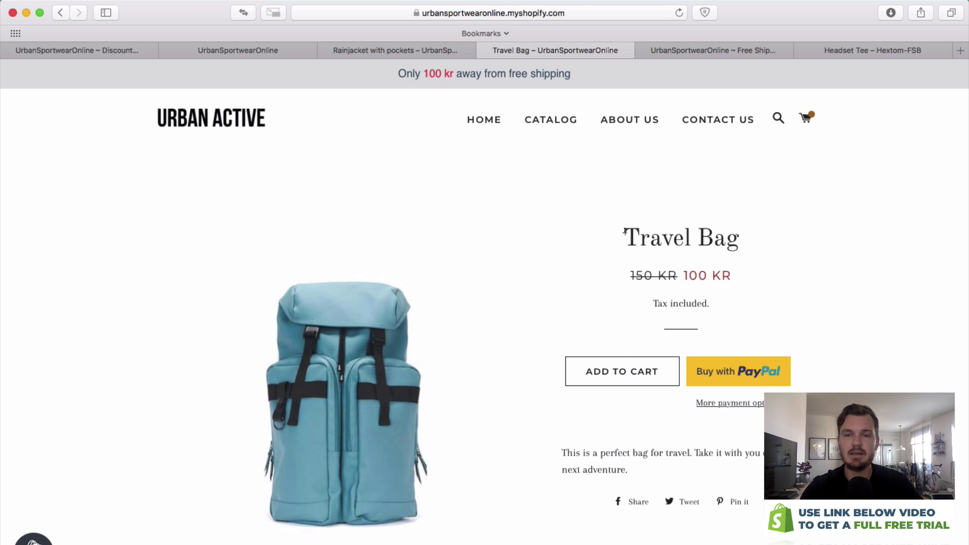
Add a second Travel Bag, bringing the cart to 200 kr, and confirm the 'Wahoo, you got free shipping' banner.
click(619, 372)
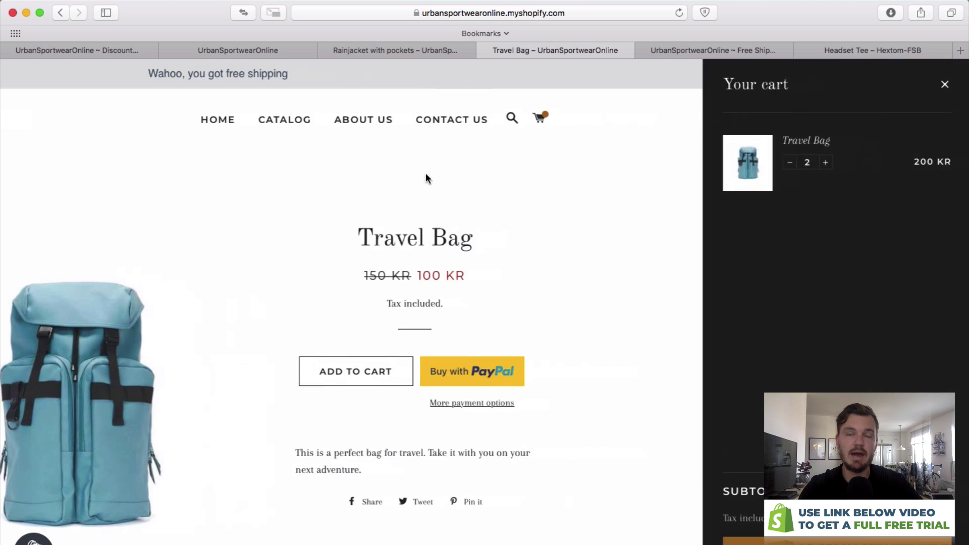
click(942, 84)
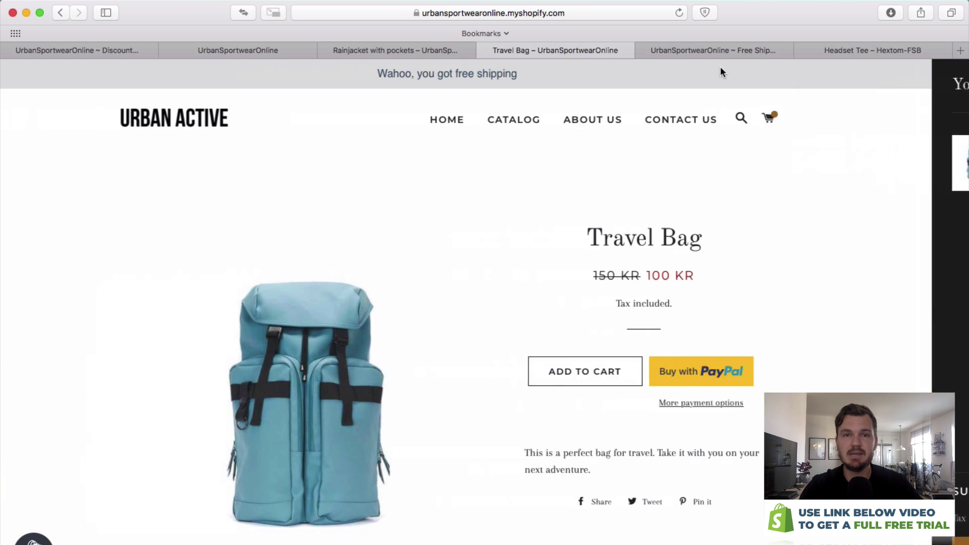
drag(589, 79, 411, 79)
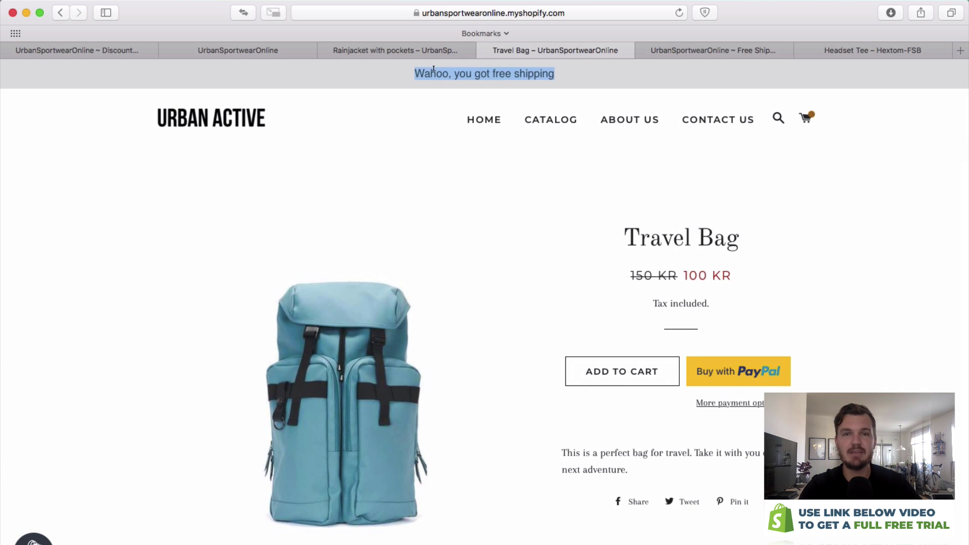
click(409, 81)
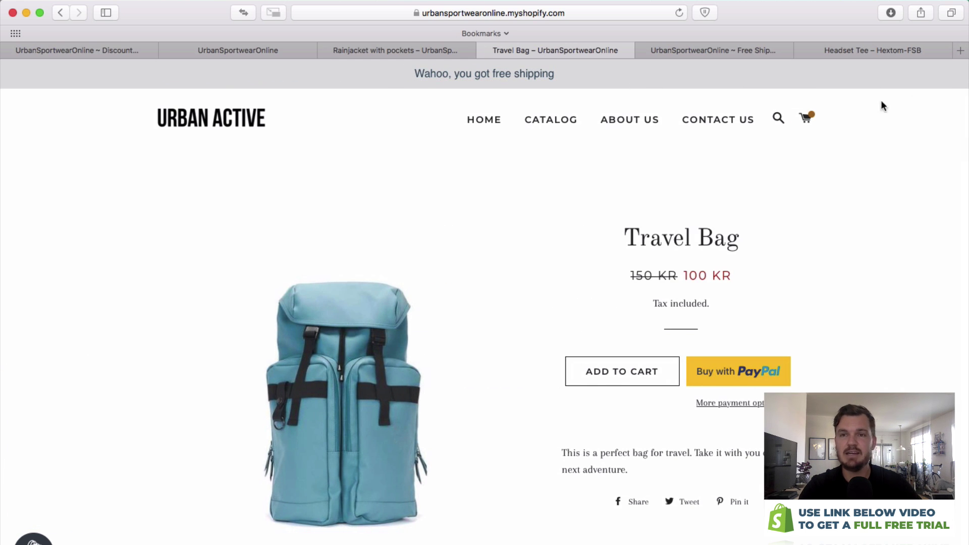
click(806, 118)
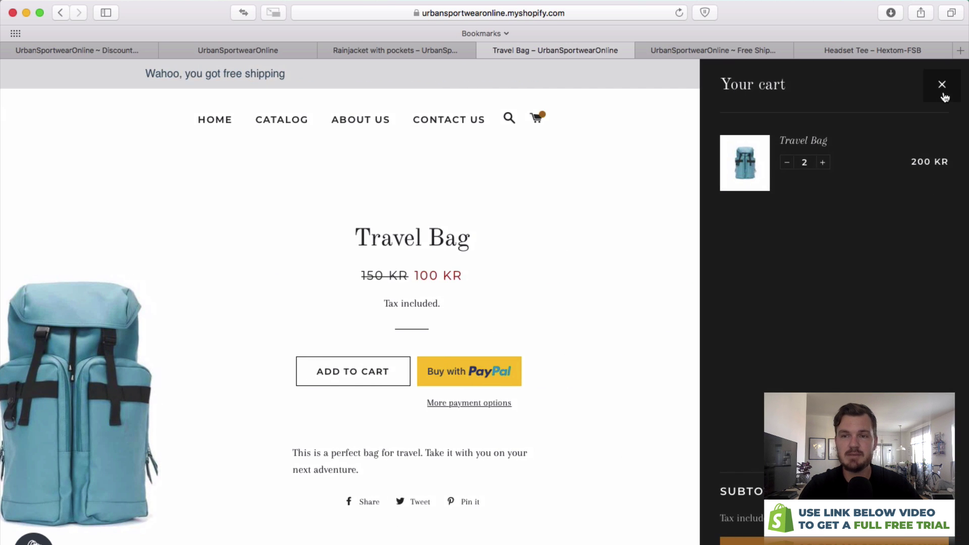
click(942, 86)
click(429, 50)
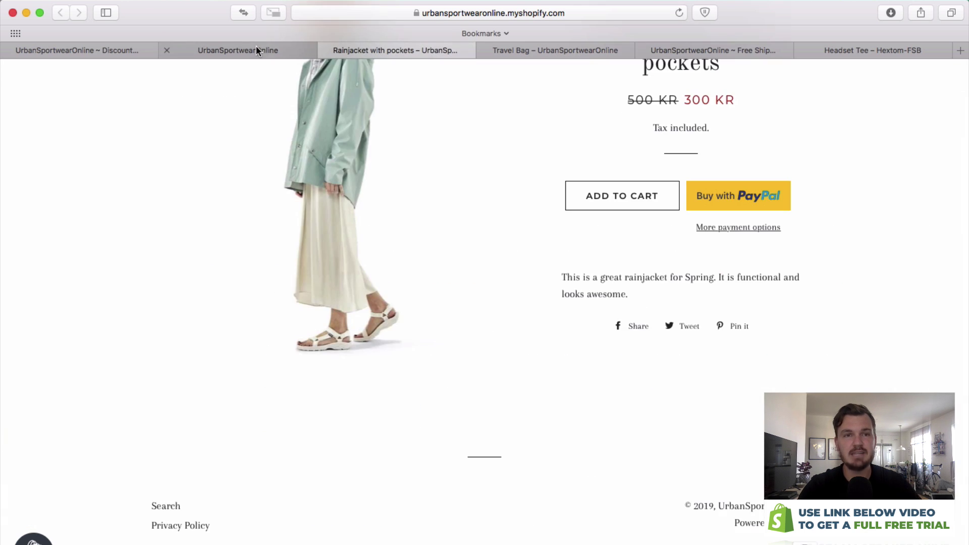
Return to the Shopify admin tab and open Settings from the sidebar.
click(256, 48)
click(54, 50)
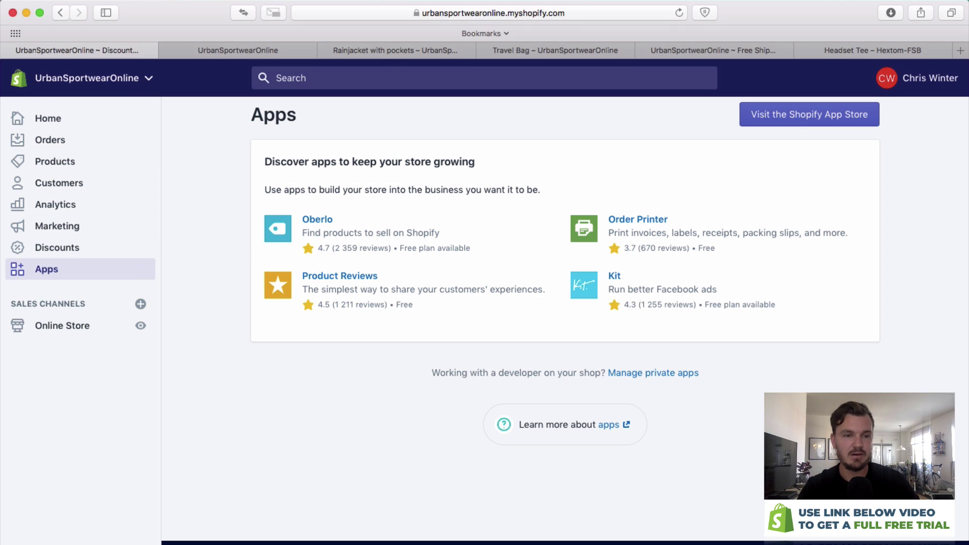
click(23, 499)
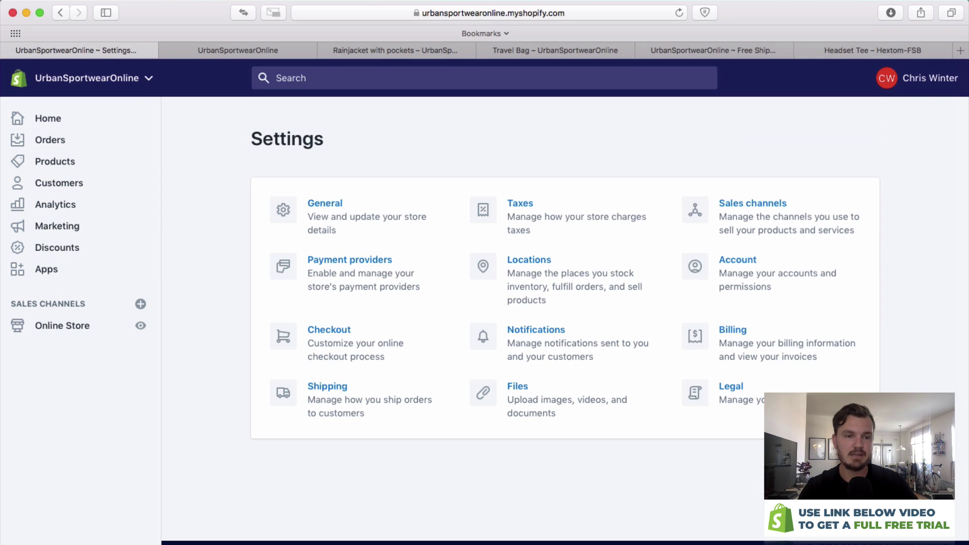
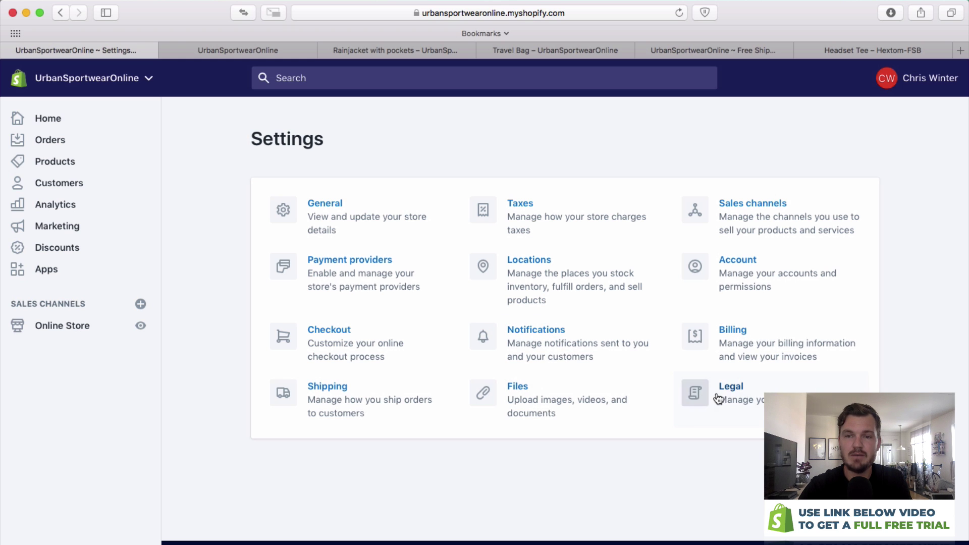
Open the General card to view the store details and store address.
click(369, 215)
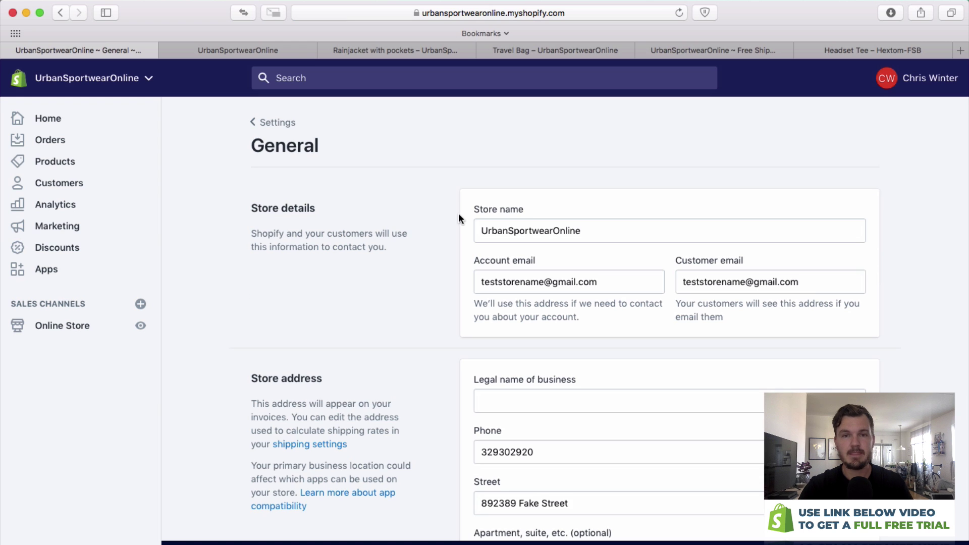
Rename the store from 'Urban Sportswear Online' to 'Urban Sports Online'.
click(511, 228)
drag(558, 228, 545, 228)
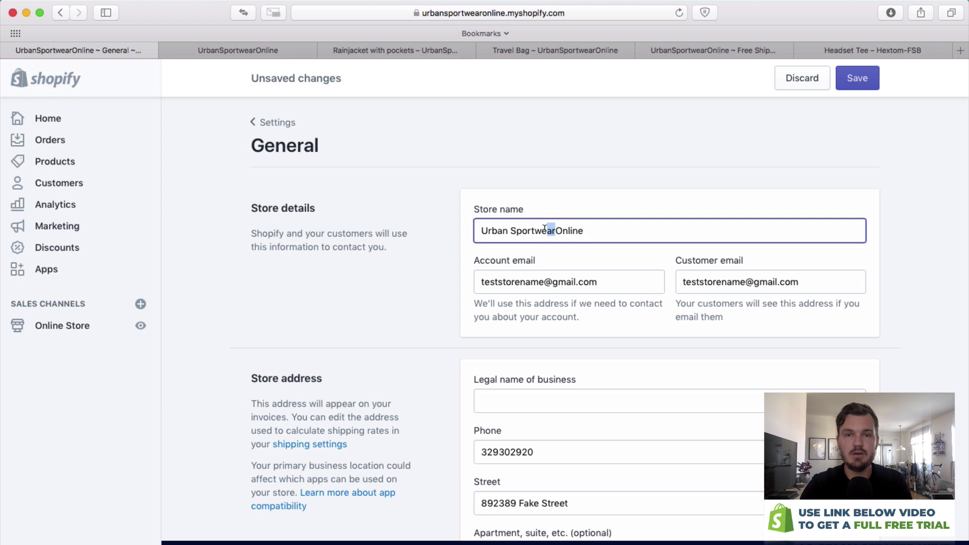
text(s)
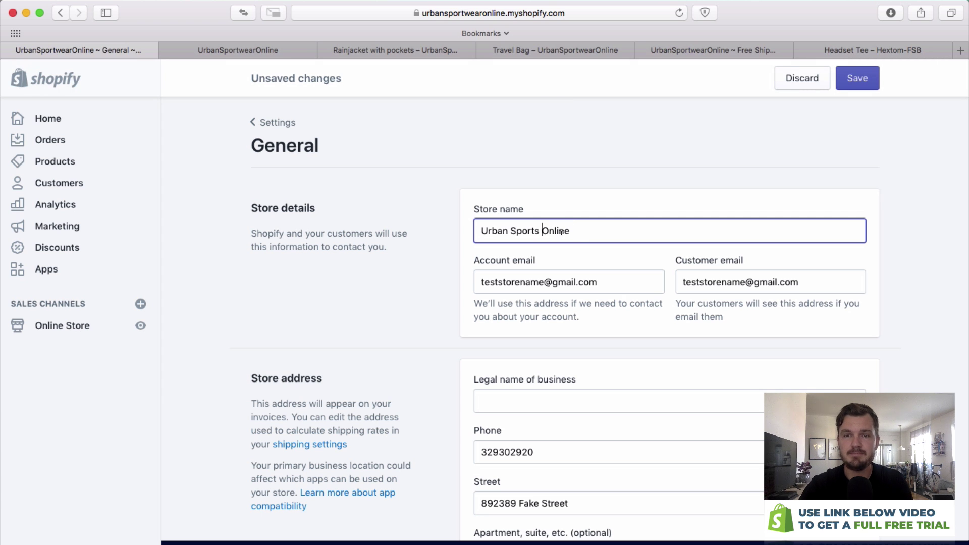
scroll(540, 360, down, 5)
click(559, 275)
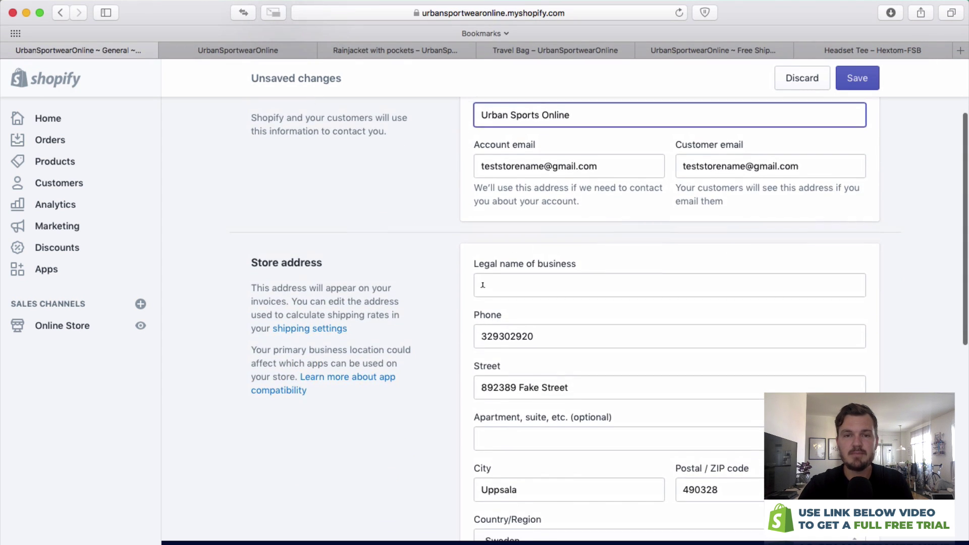
scroll(558, 273, down, 10)
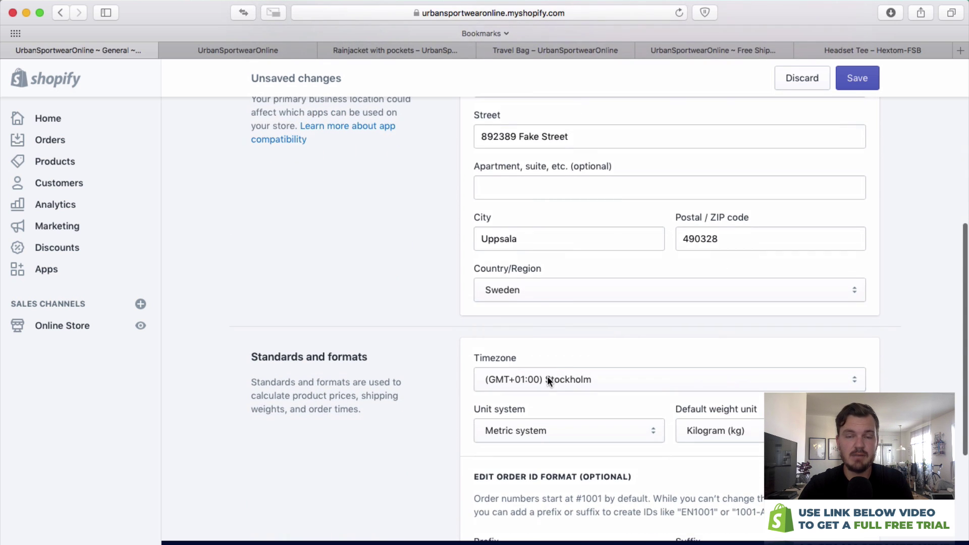
Set the store timezone to (GMT+09:30) Adelaide.
click(547, 380)
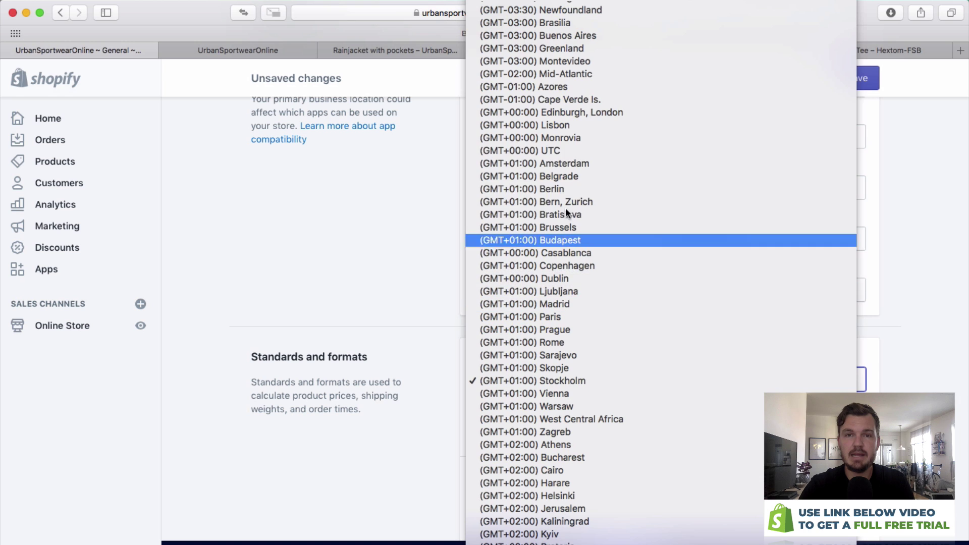
scroll(591, 404, down, 3)
scroll(597, 497, down, 15)
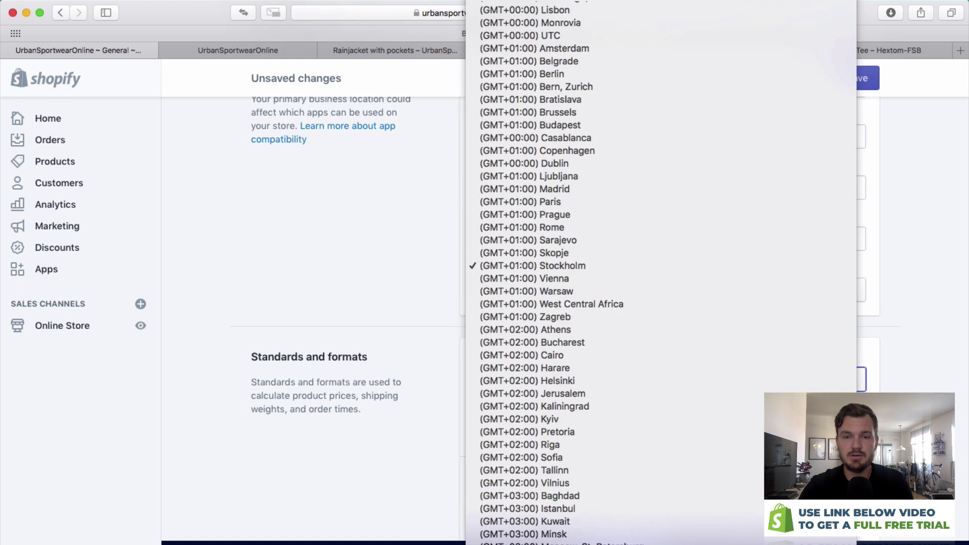
scroll(588, 513, down, 3)
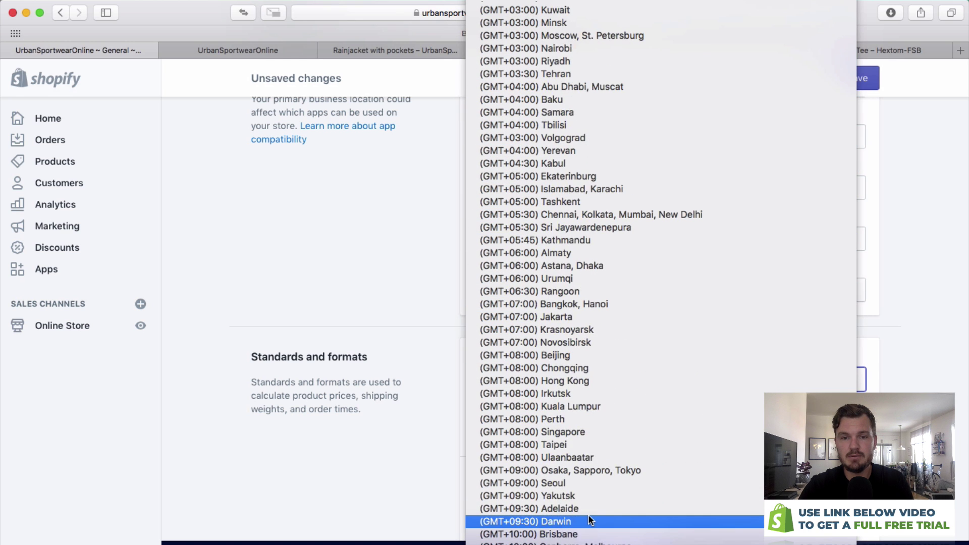
click(580, 509)
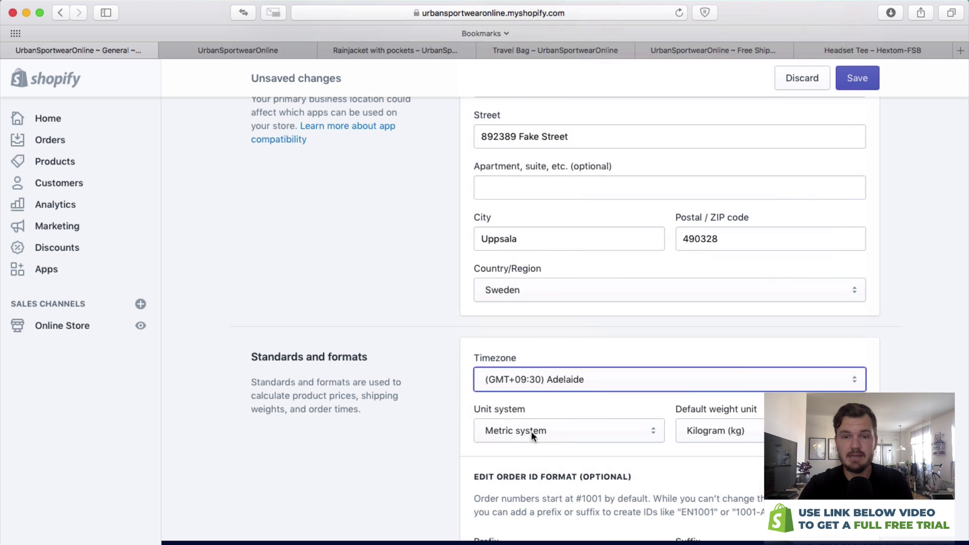
Keep the Metric unit system after reviewing the weight and unit options.
scroll(595, 398, down, 3)
click(713, 358)
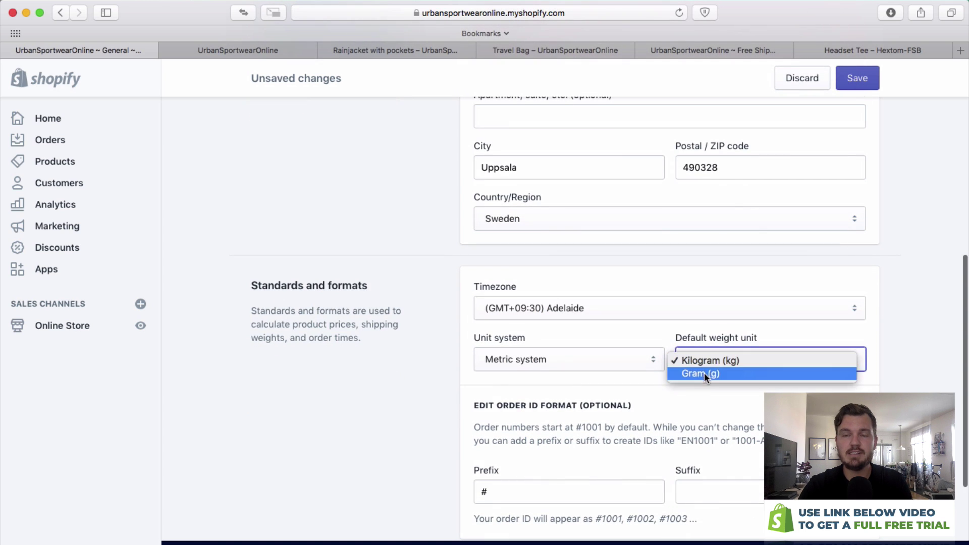
click(591, 356)
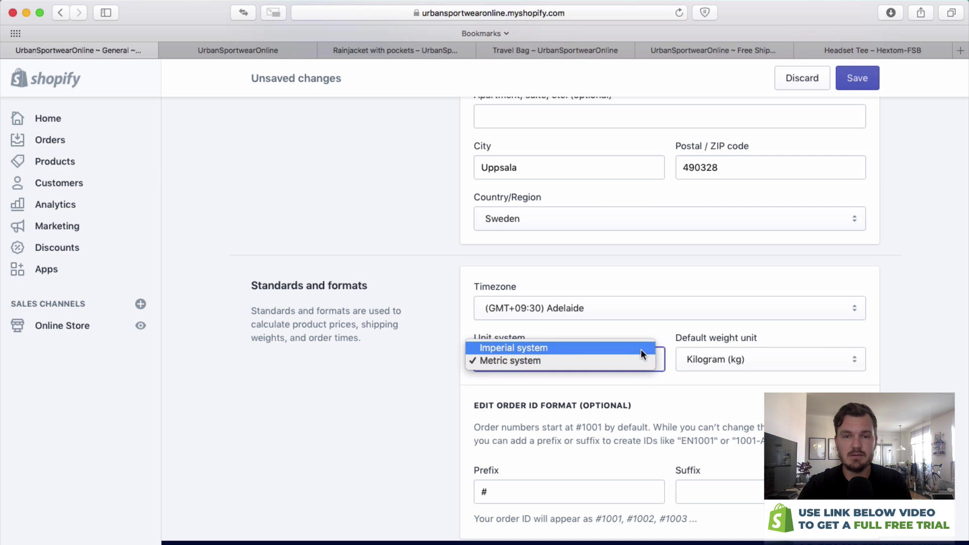
click(628, 393)
Change the store currency to US Dollar (USD) and save the general settings.
scroll(631, 391, down, 5)
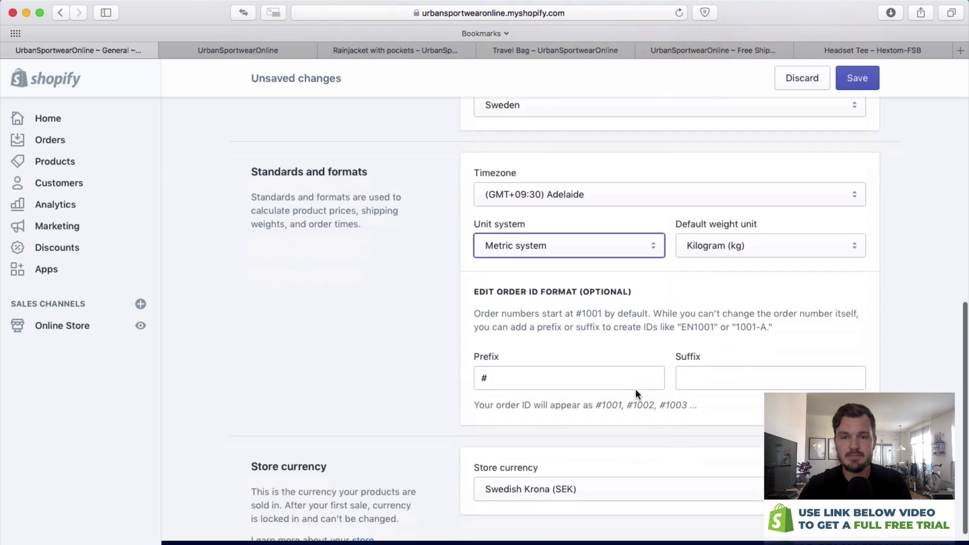
click(542, 376)
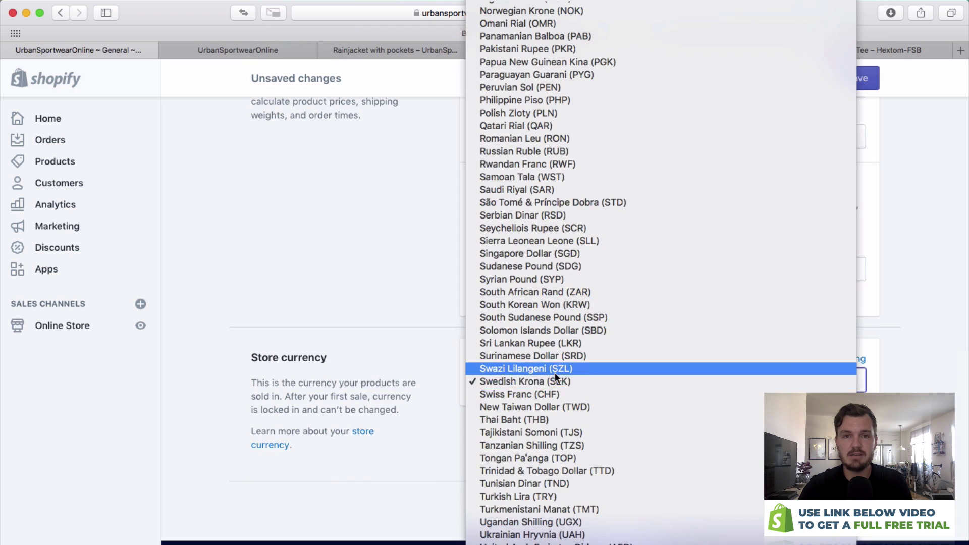
scroll(555, 373, up, 15)
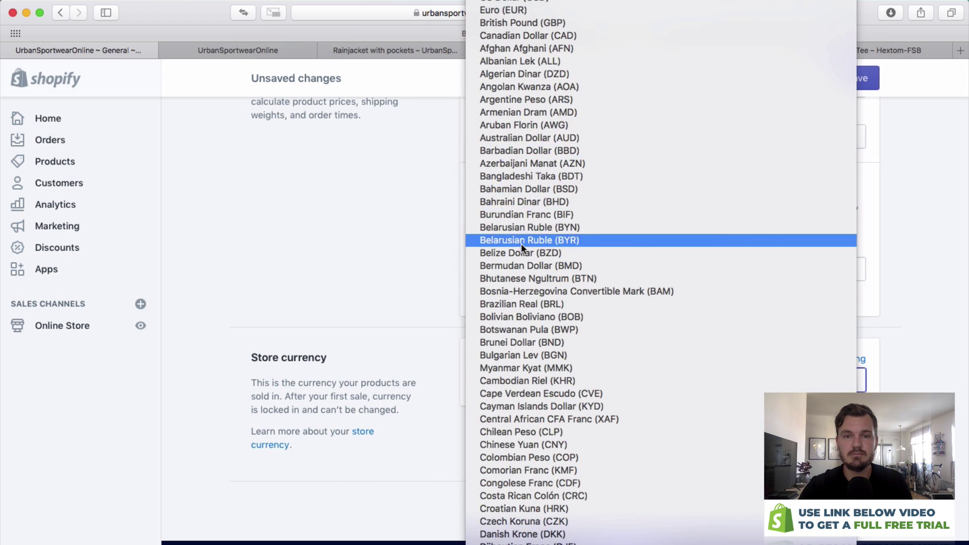
scroll(537, 253, down, 15)
scroll(537, 253, up, 18)
click(484, 2)
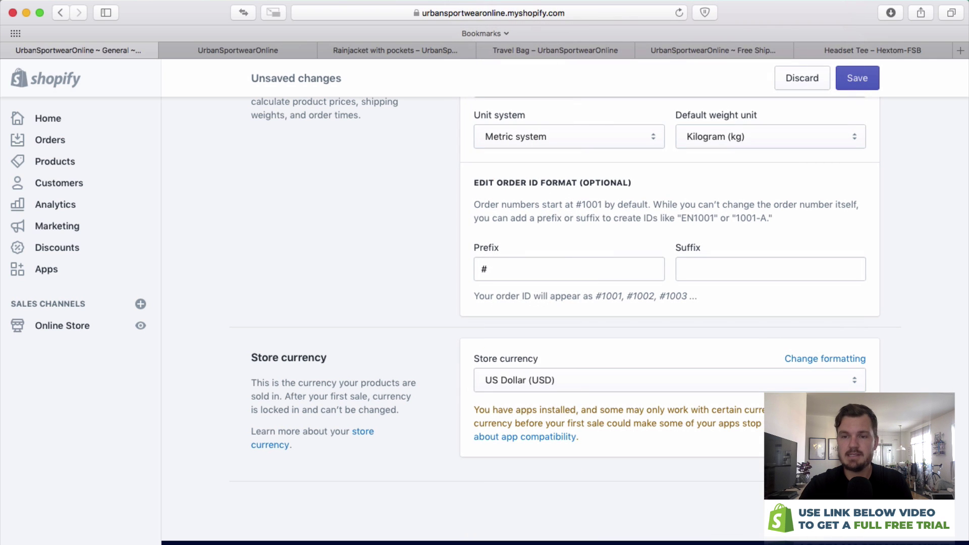
click(857, 78)
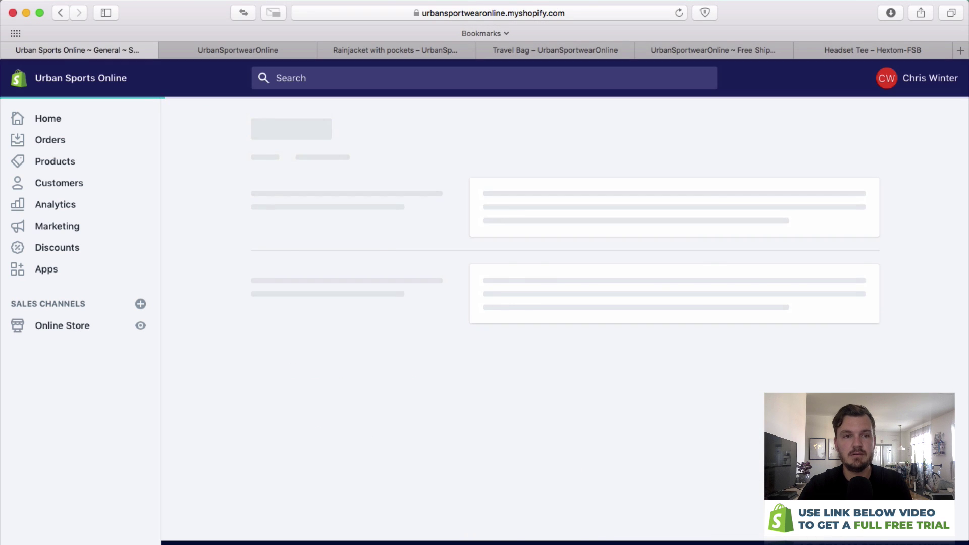
Browse addable sales channels, view Buy Button details, close without adding, and return to Settings.
click(280, 124)
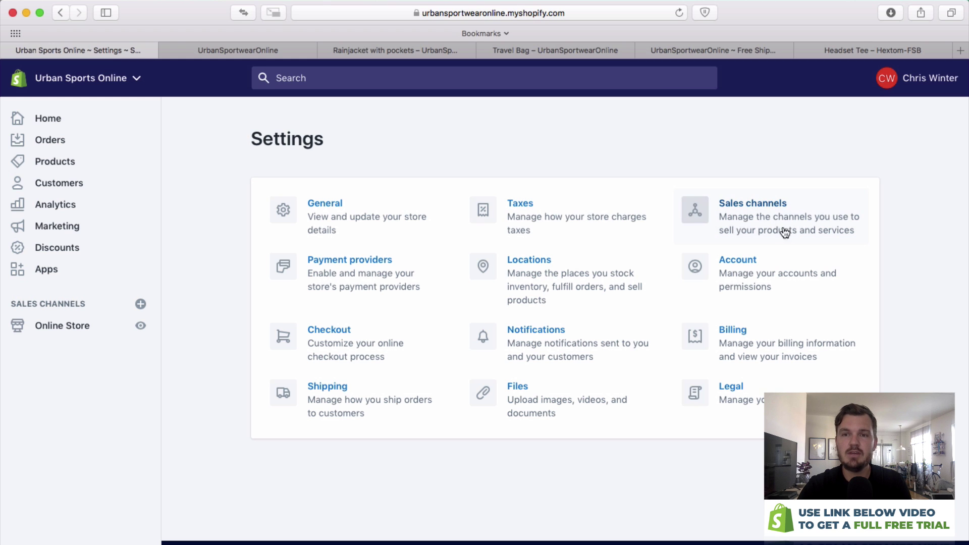
click(714, 223)
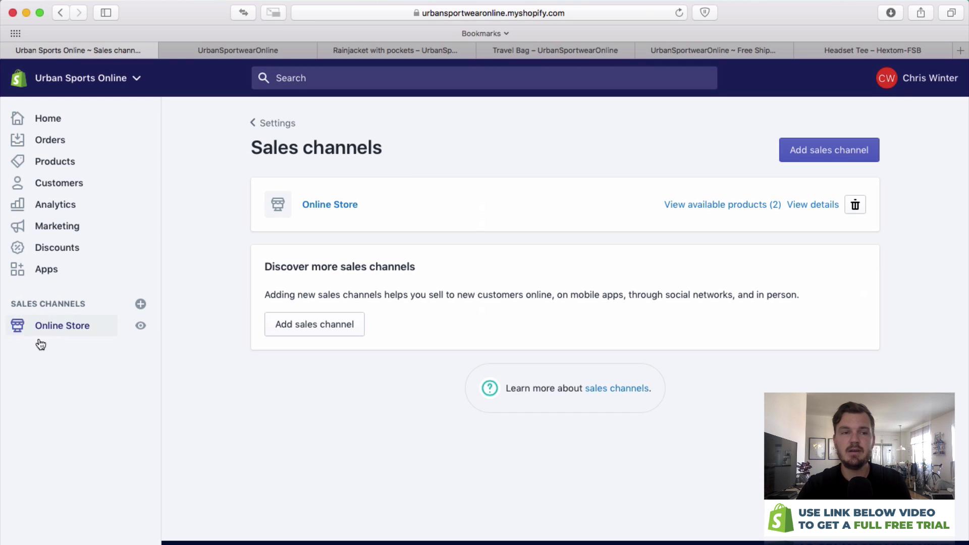
click(349, 325)
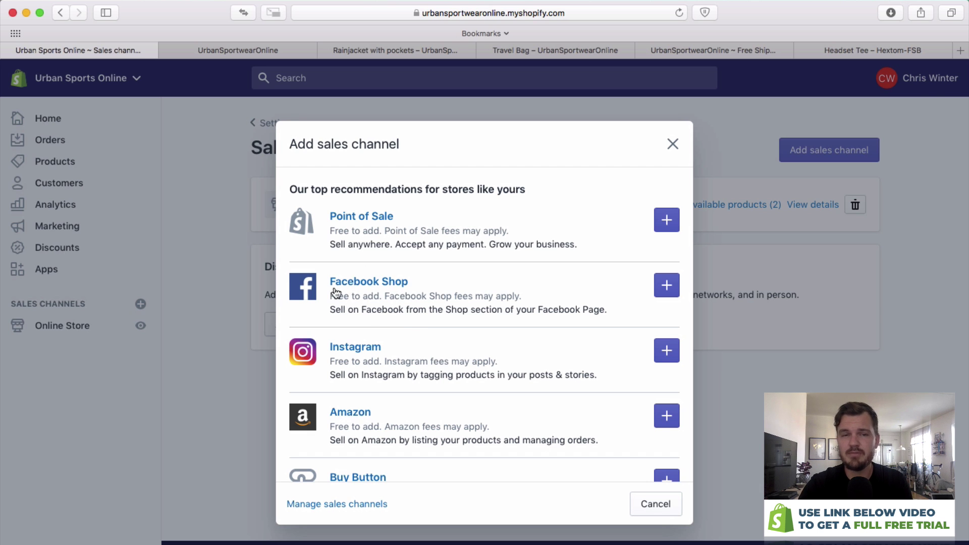
scroll(362, 328, down, 4)
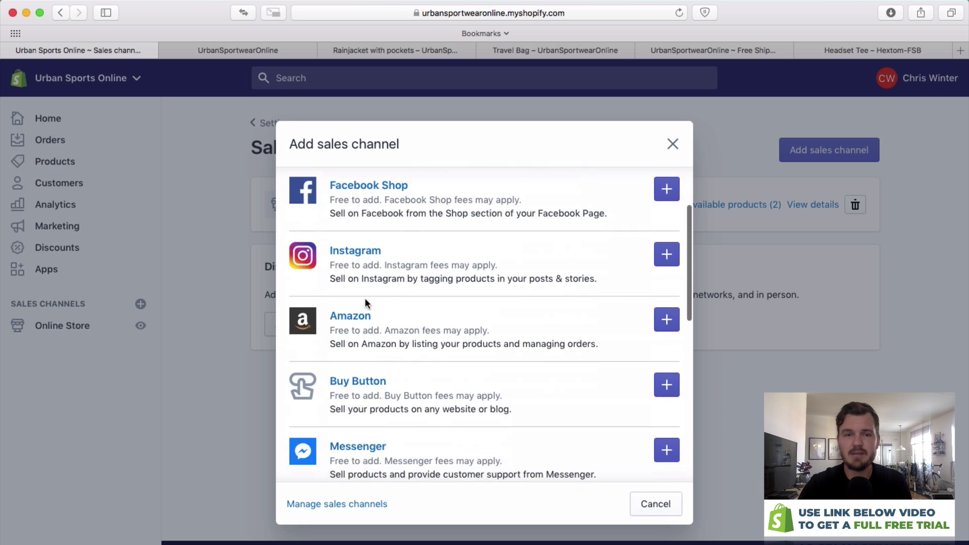
scroll(360, 301, down, 2)
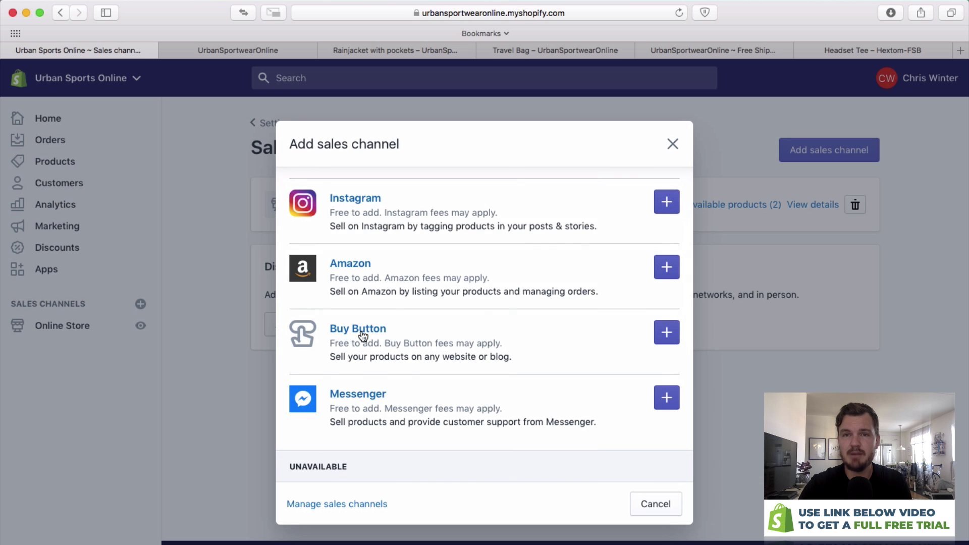
click(362, 333)
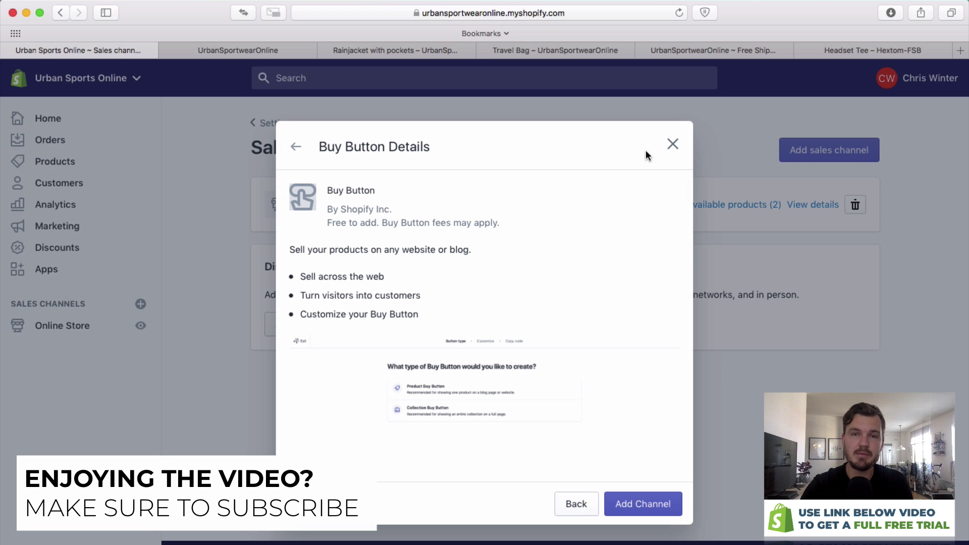
click(297, 147)
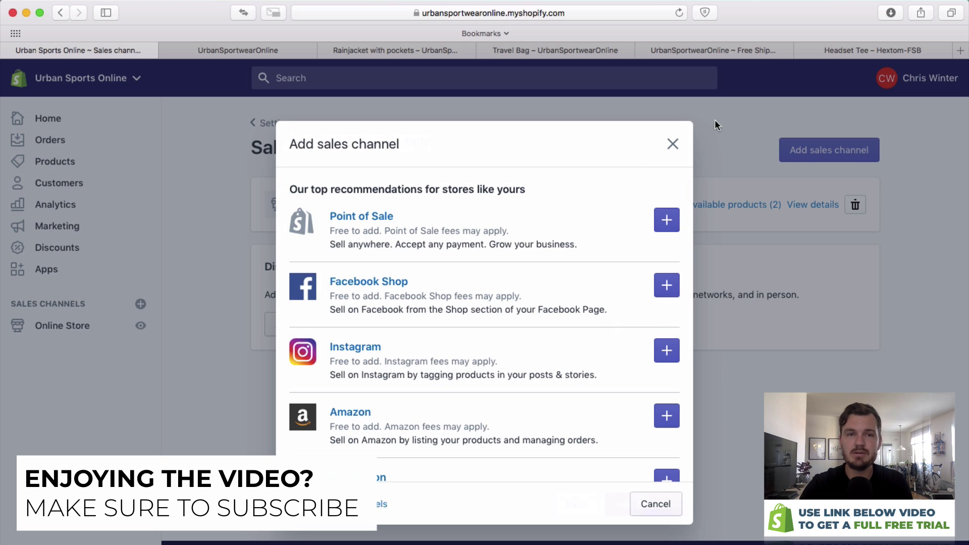
click(672, 145)
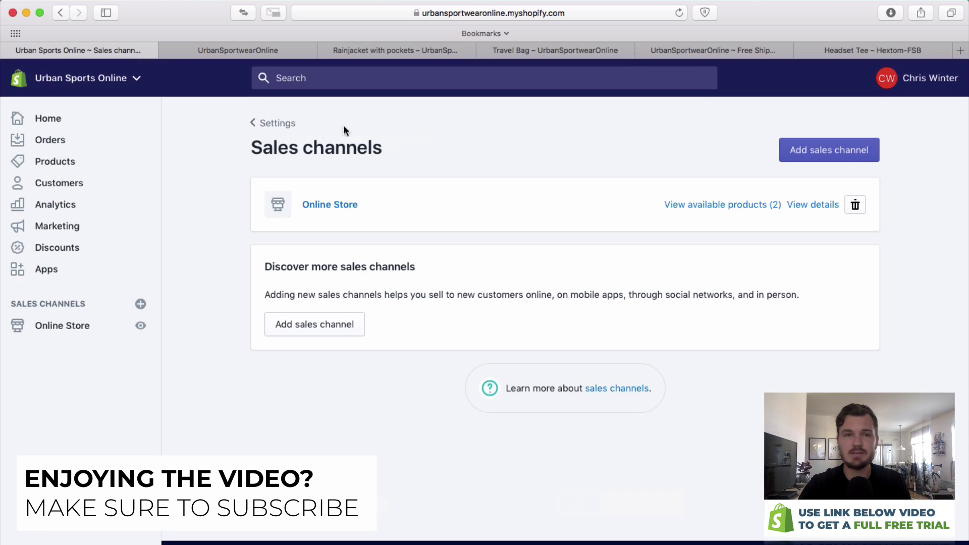
click(268, 123)
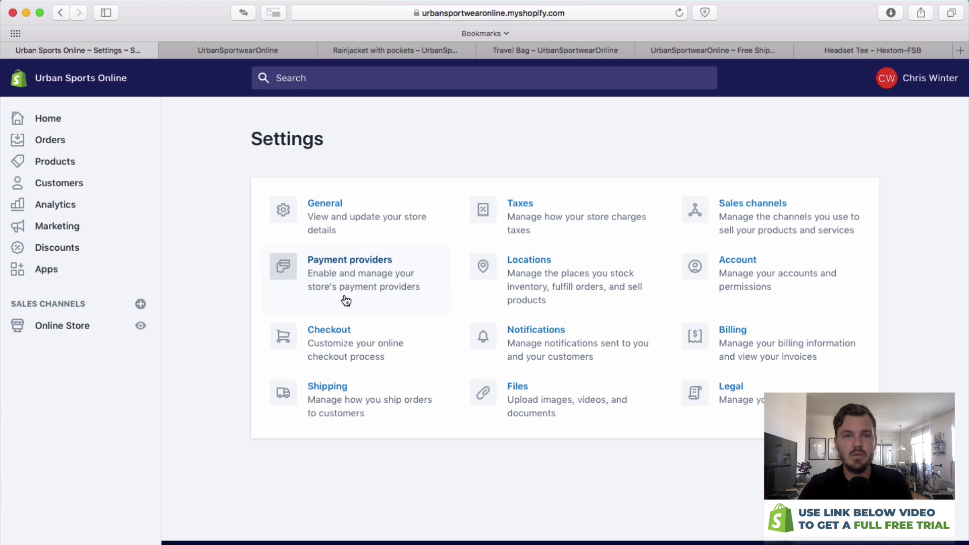
Review Payment providers, where PayPal Express Checkout is accepted, then go back to Settings.
click(343, 267)
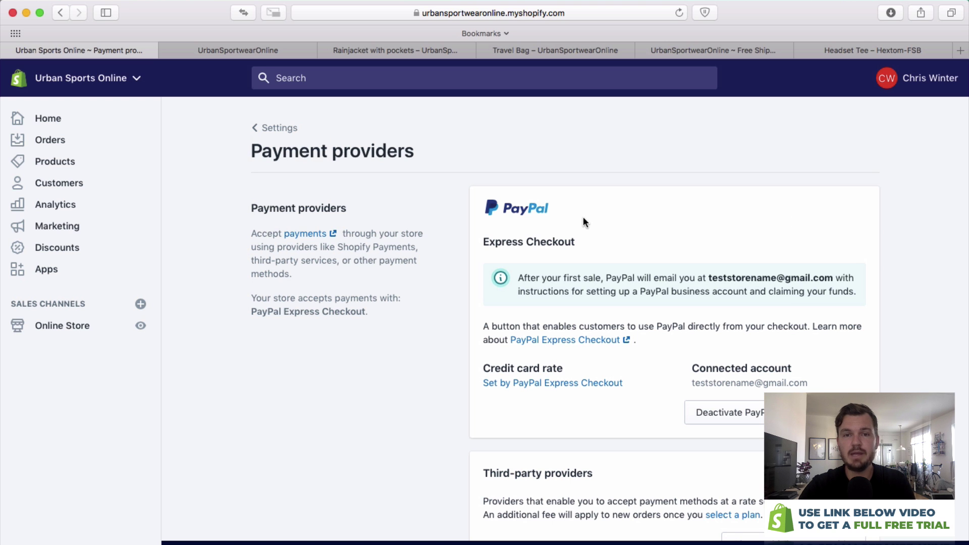
scroll(454, 209, down, 3)
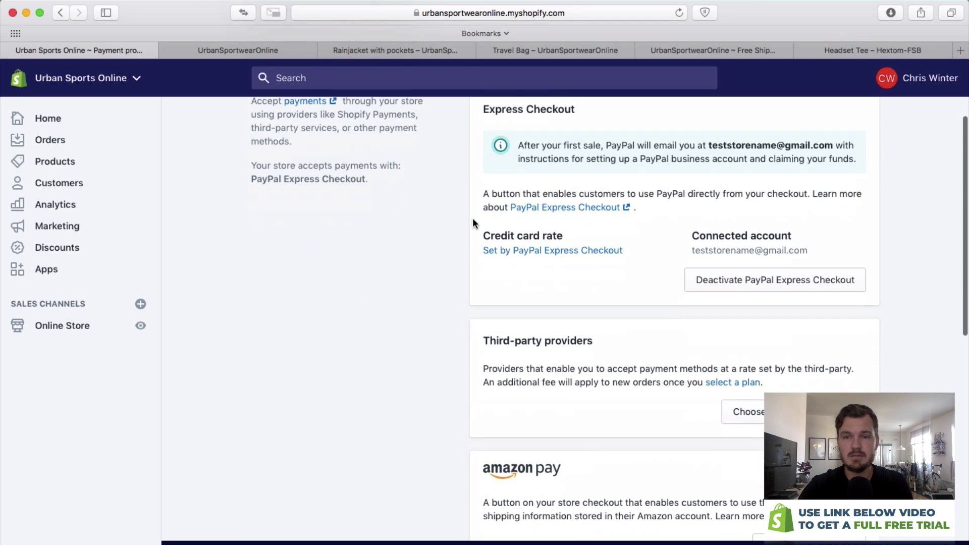
scroll(549, 222, down, 9)
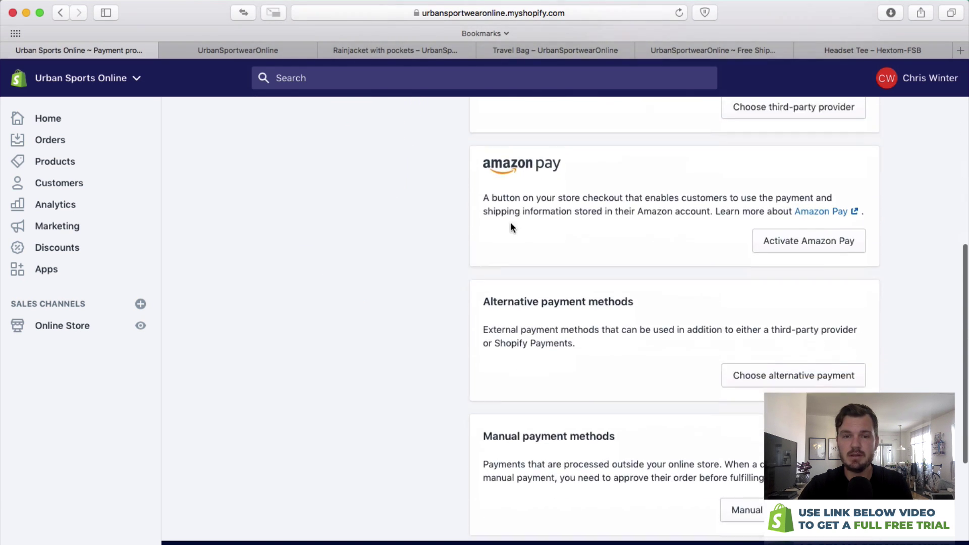
scroll(556, 287, down, 3)
scroll(493, 264, up, 12)
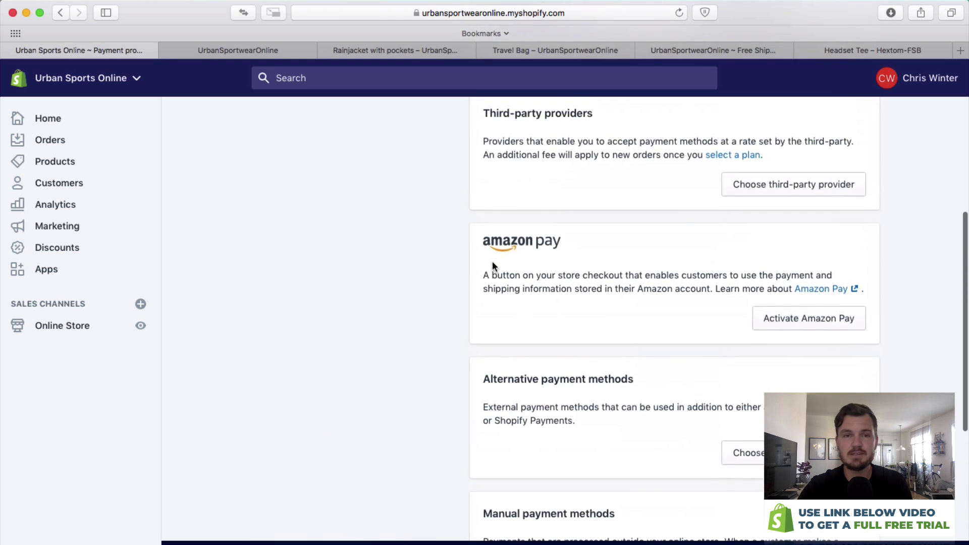
scroll(499, 263, up, 3)
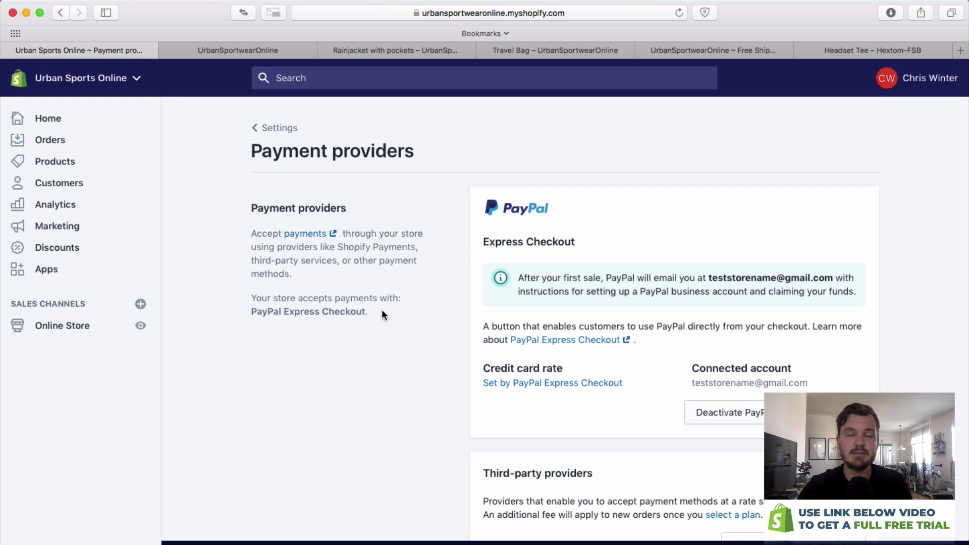
scroll(460, 276, down, 3)
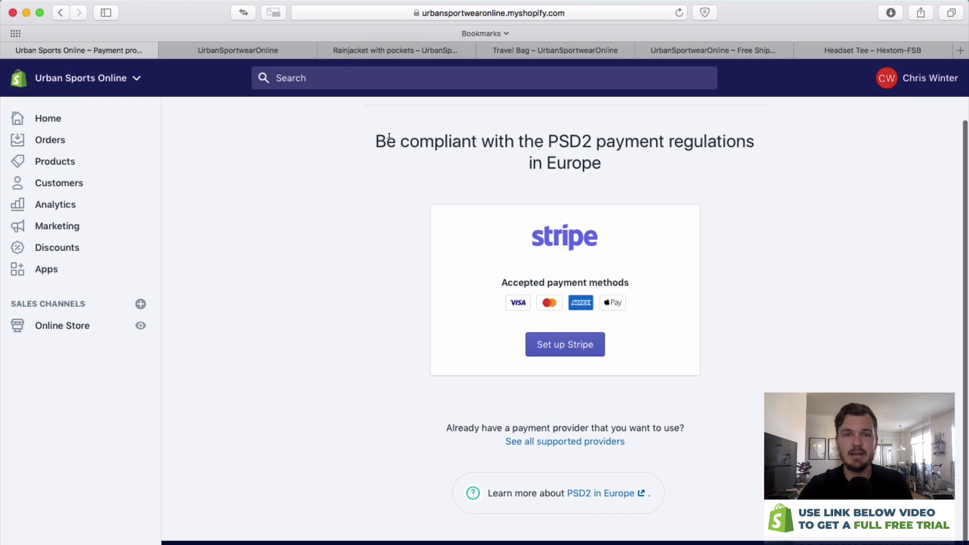
drag(659, 253, 503, 234)
click(497, 236)
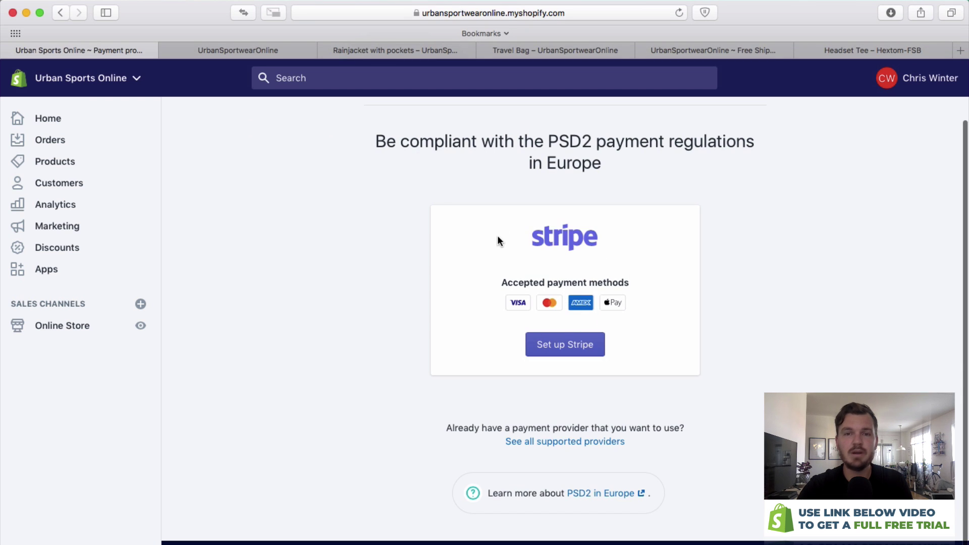
scroll(420, 222, up, 2)
click(402, 131)
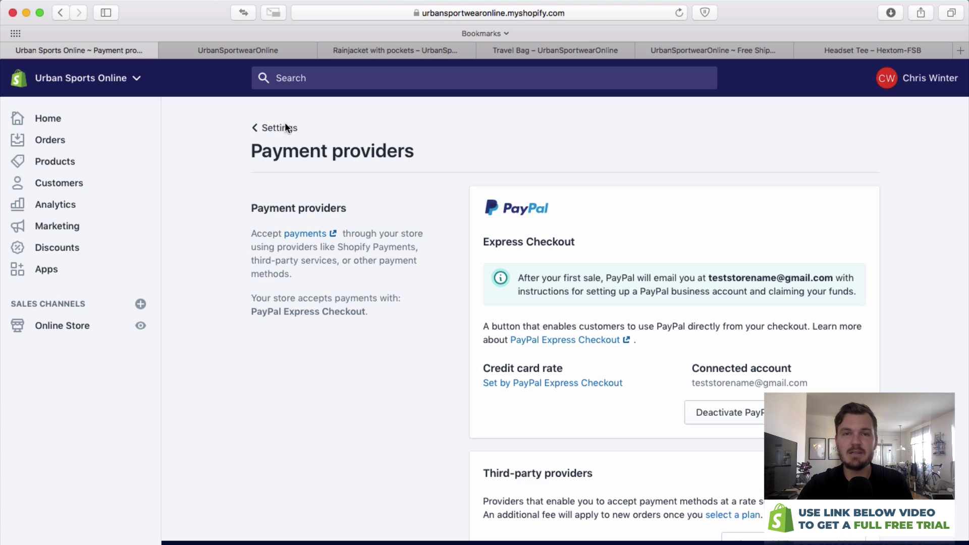
click(291, 127)
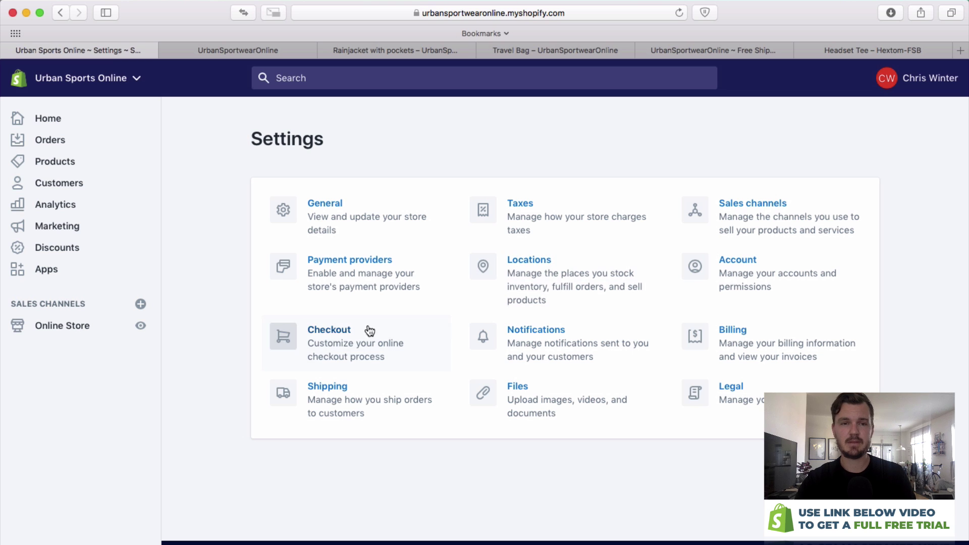
In Checkout settings, try optional and required accounts, then leave customer accounts disabled.
click(336, 340)
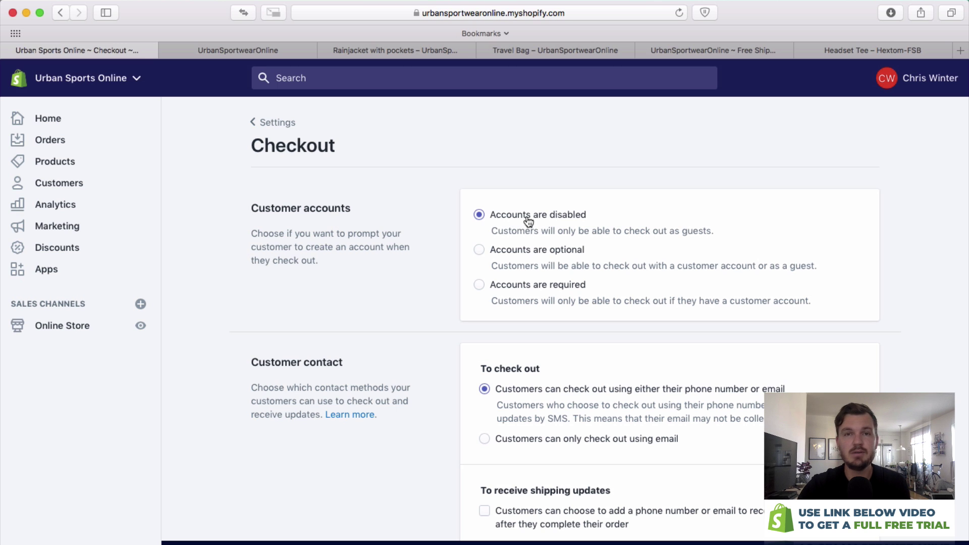
click(481, 250)
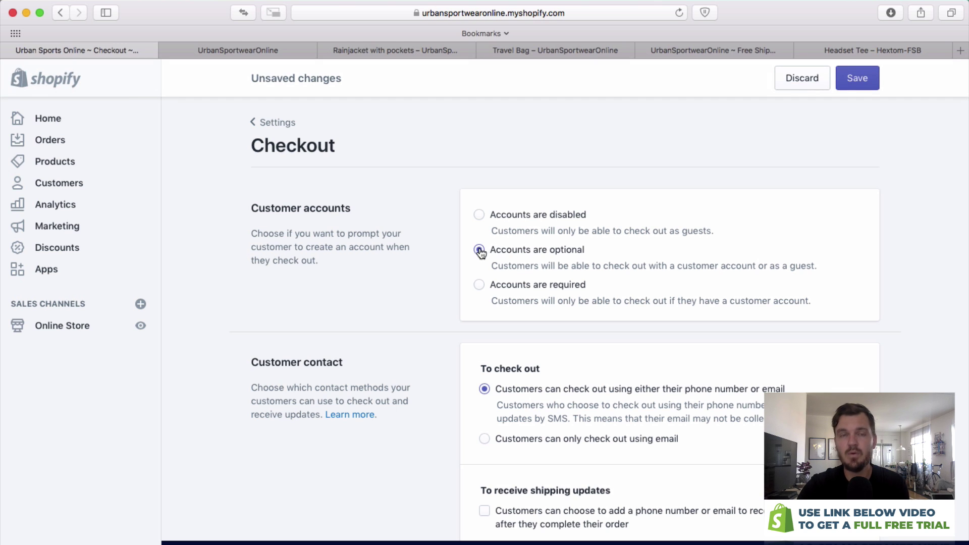
click(480, 284)
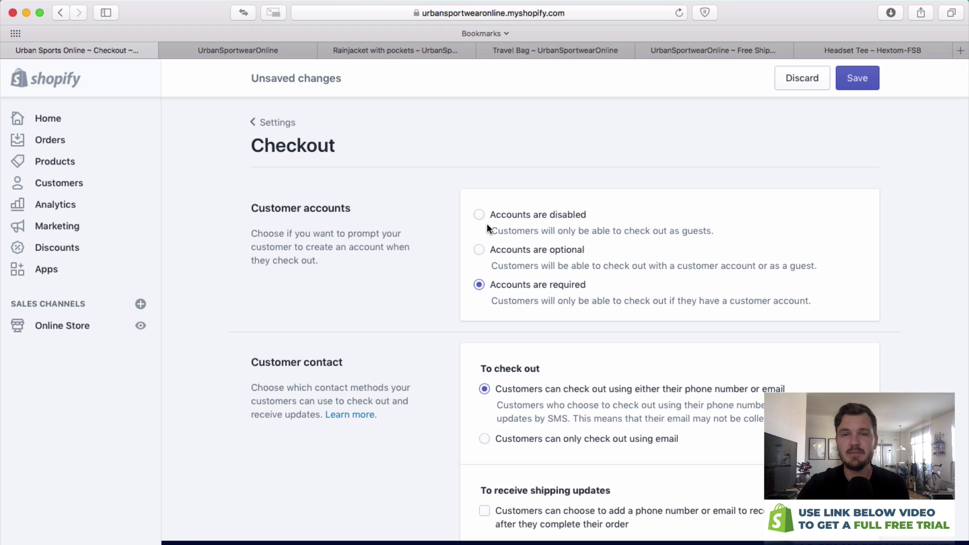
click(477, 250)
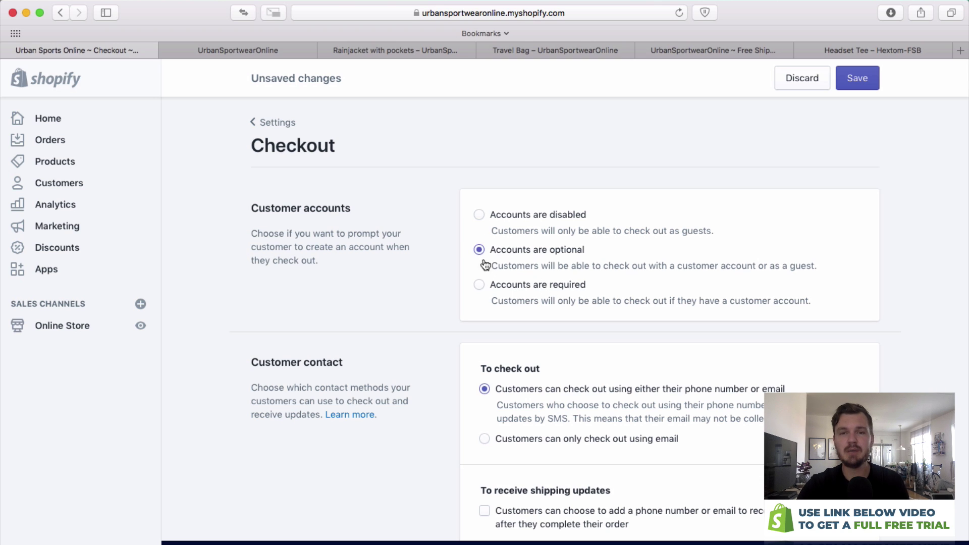
click(481, 217)
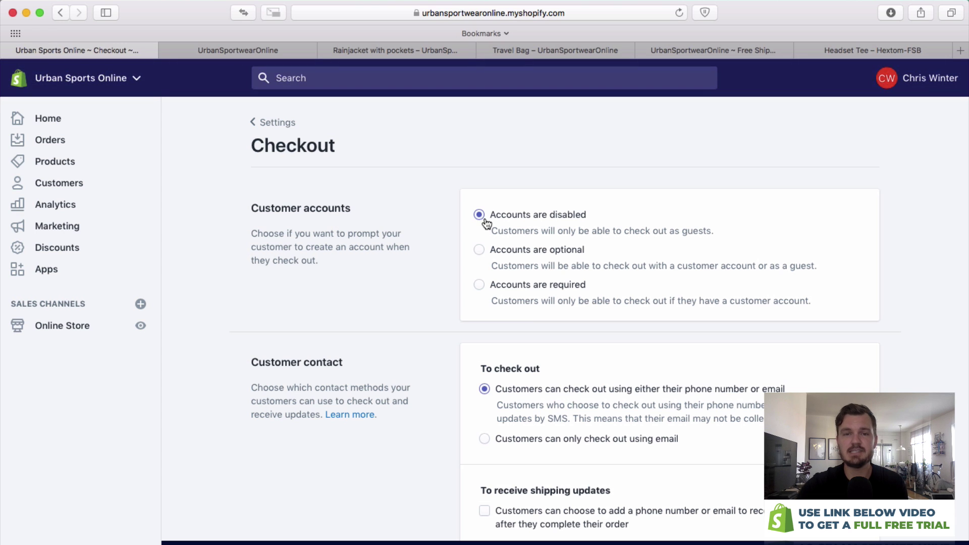
scroll(531, 374, down, 4)
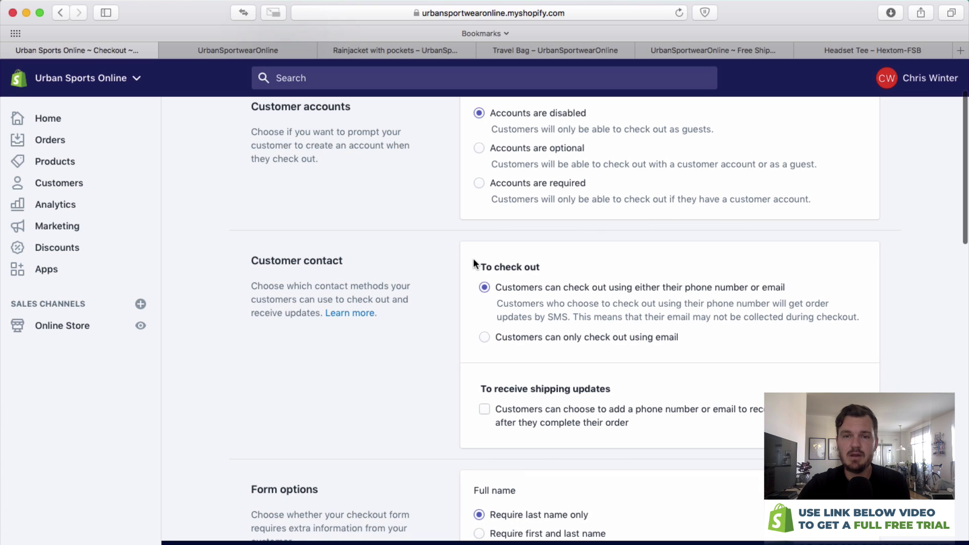
Make checkout email-only, offer shipping-update contact details, and require first and last names.
drag(474, 262, 829, 285)
click(834, 260)
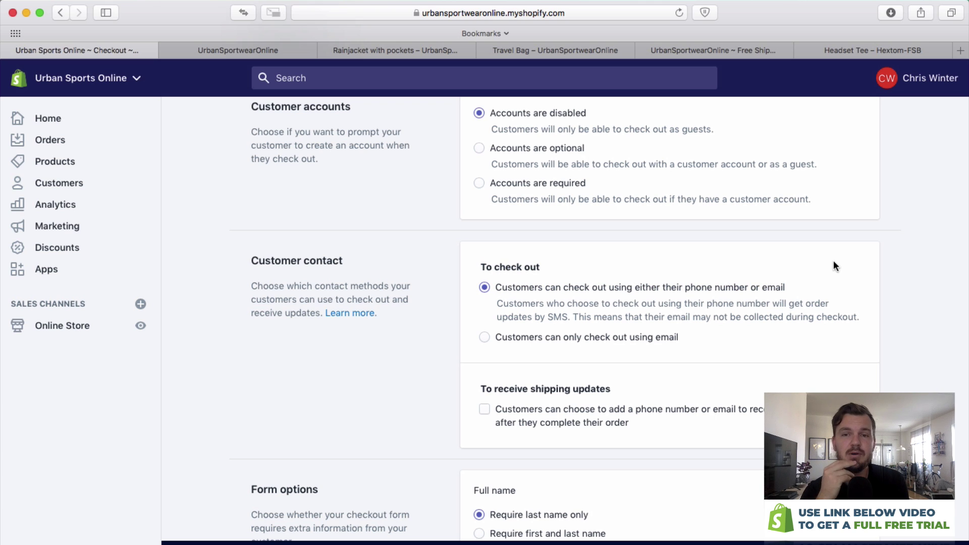
click(601, 335)
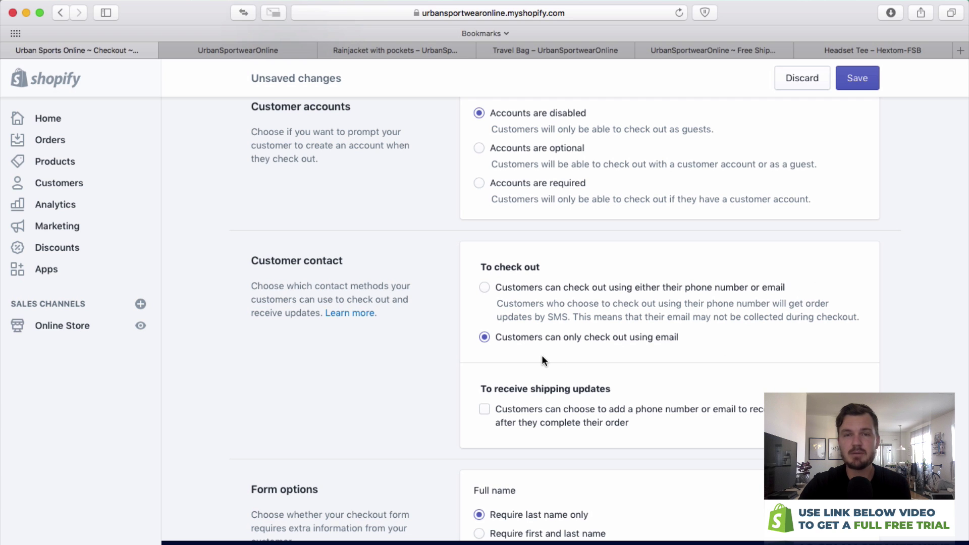
scroll(567, 354, down, 3)
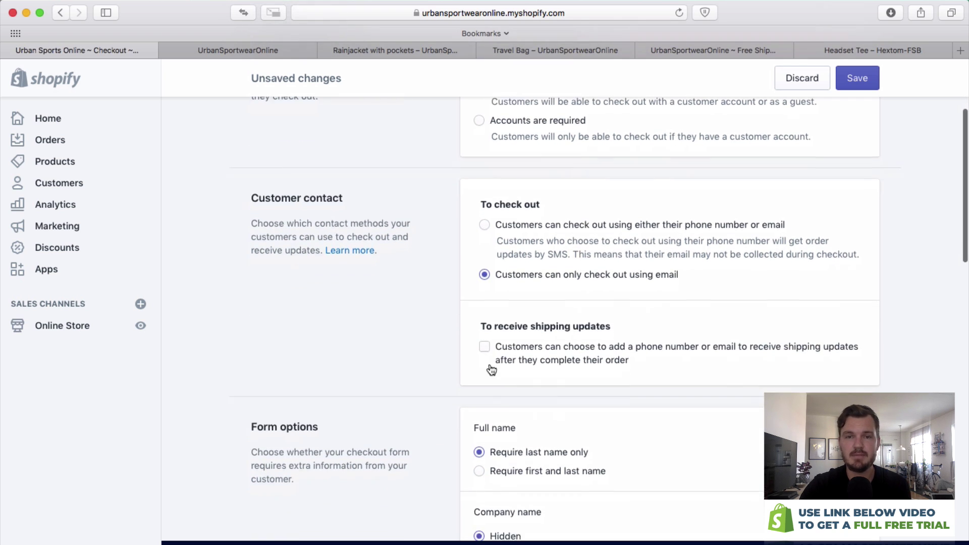
click(482, 345)
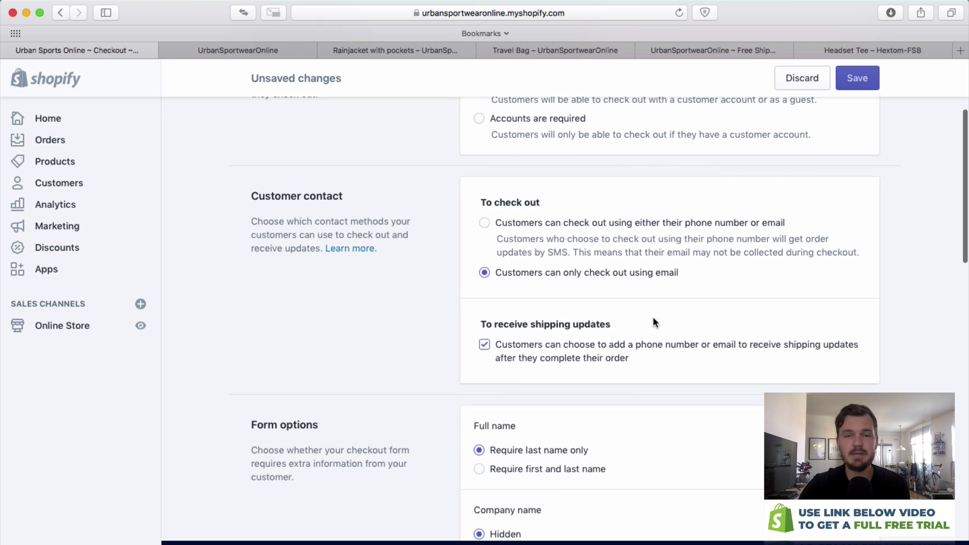
scroll(608, 313, down, 3)
scroll(530, 287, down, 3)
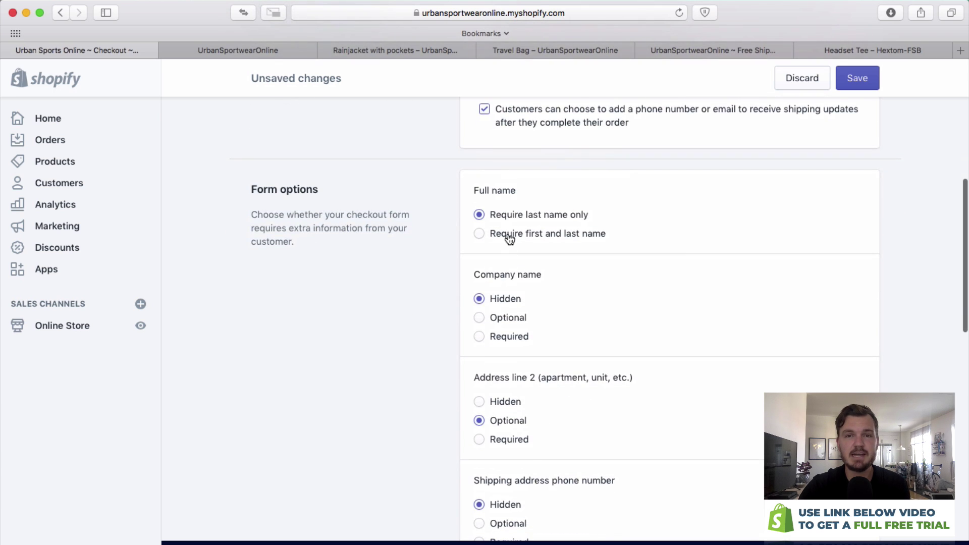
click(477, 235)
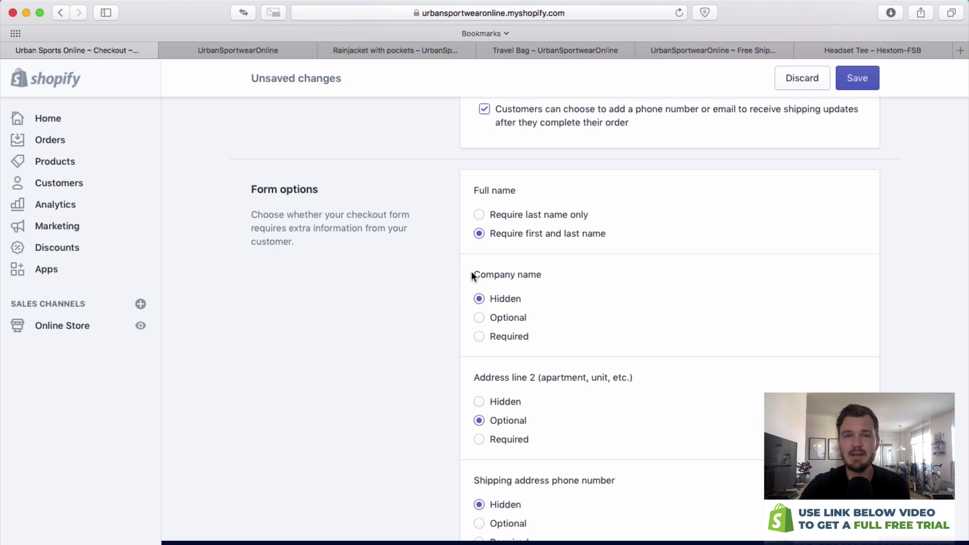
Preselect the email marketing sign-up option at checkout.
scroll(541, 328, down, 3)
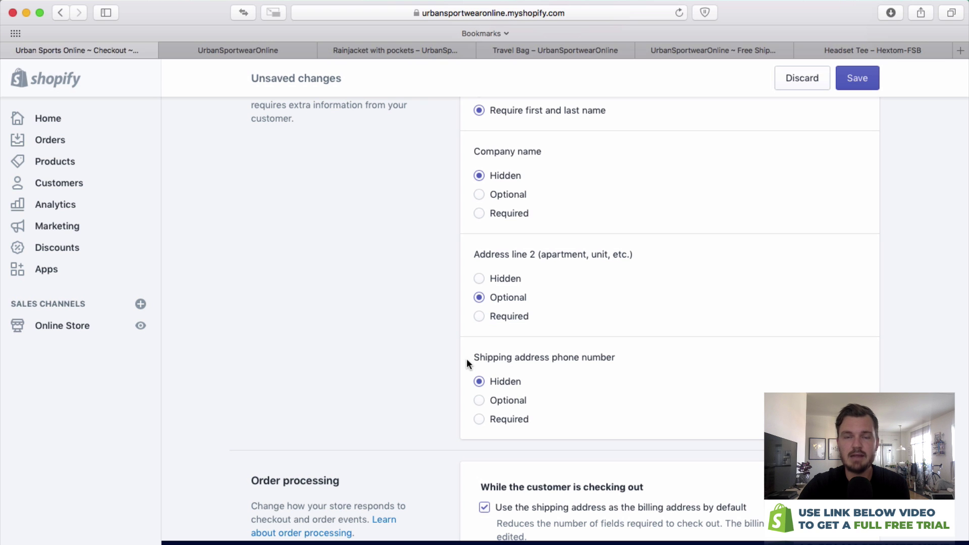
scroll(641, 356, down, 10)
drag(327, 389, 398, 327)
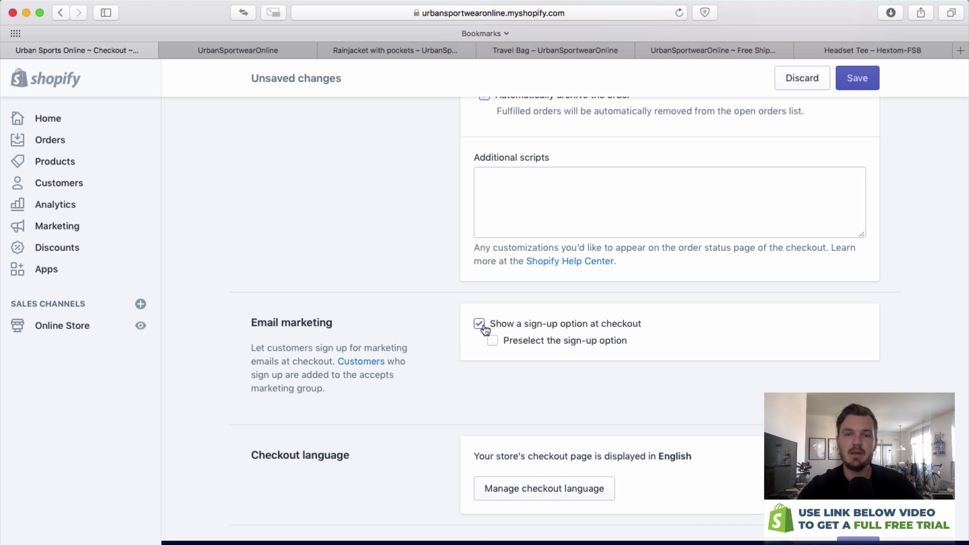
click(493, 343)
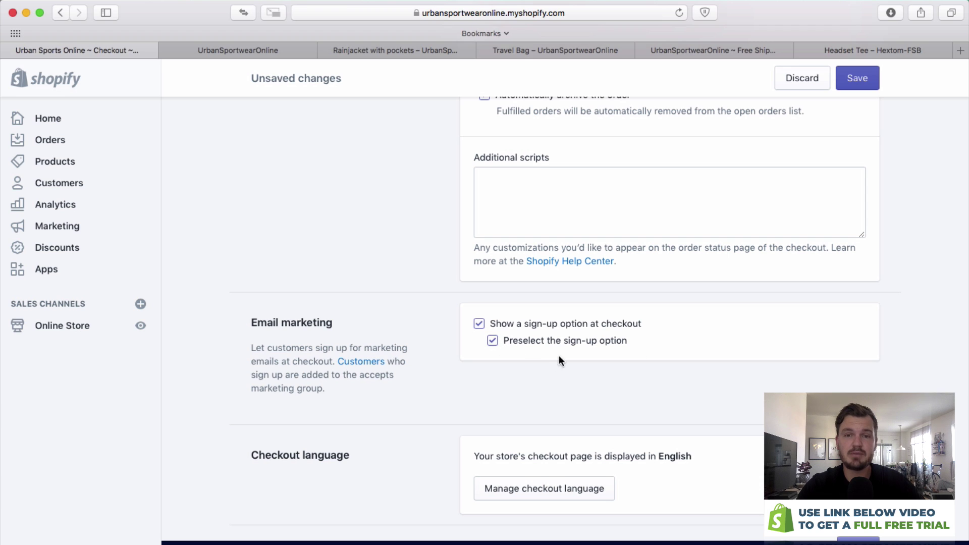
drag(676, 346, 630, 303)
click(629, 308)
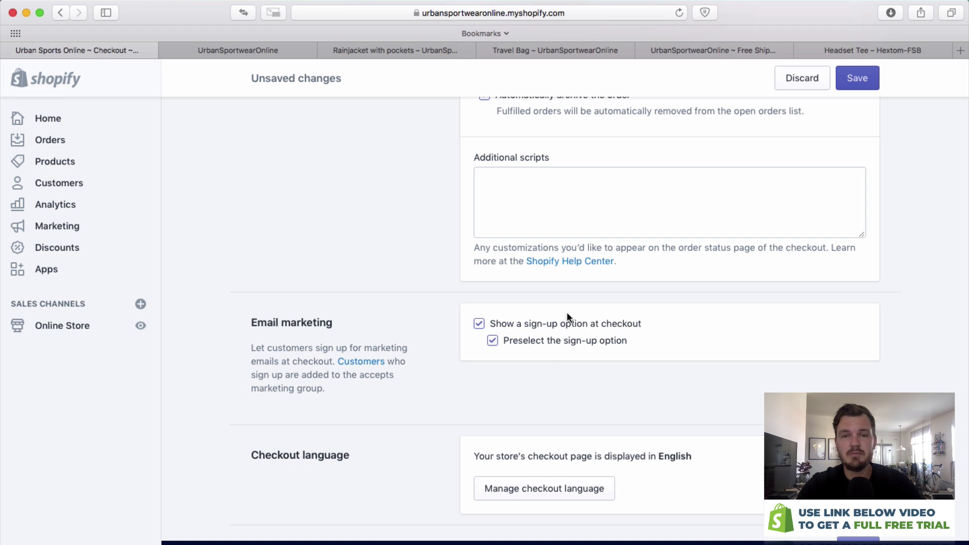
click(493, 341)
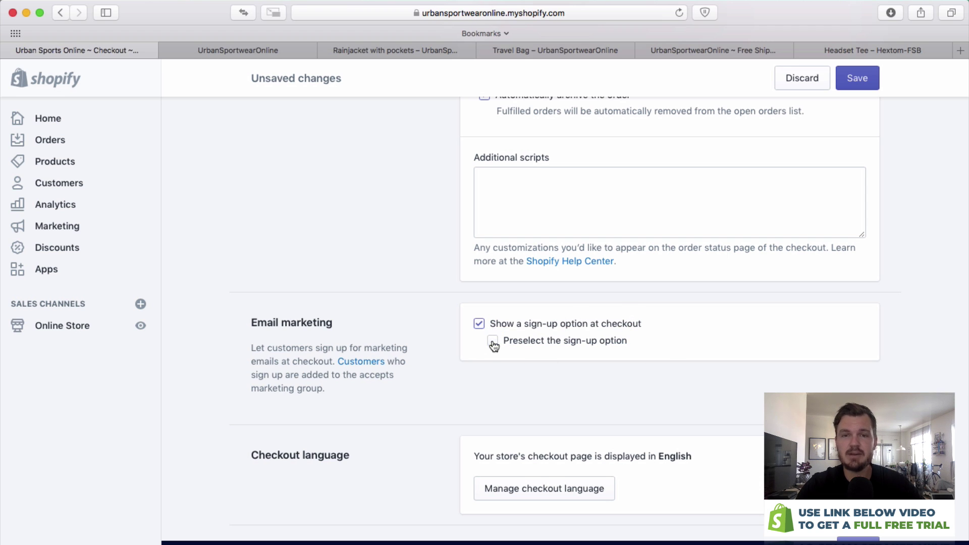
click(493, 344)
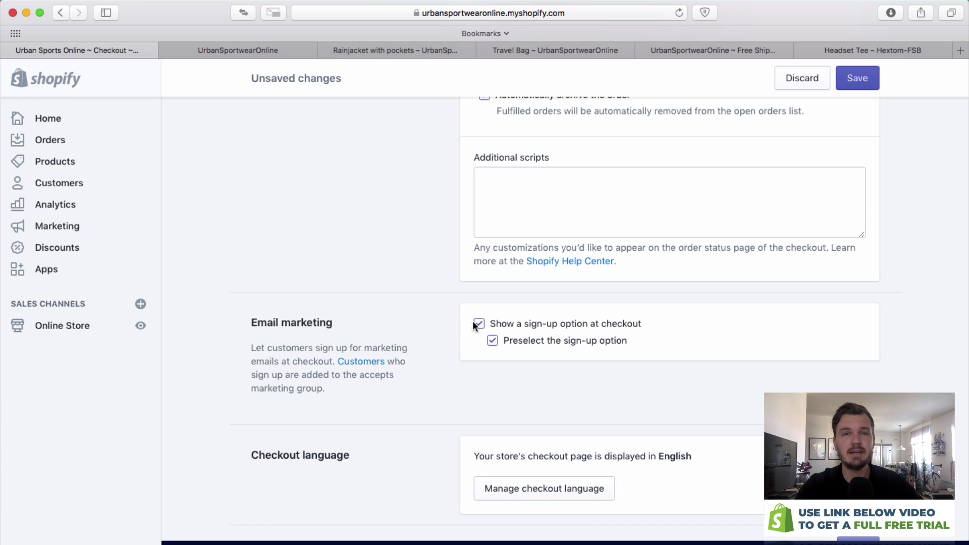
drag(465, 312, 666, 340)
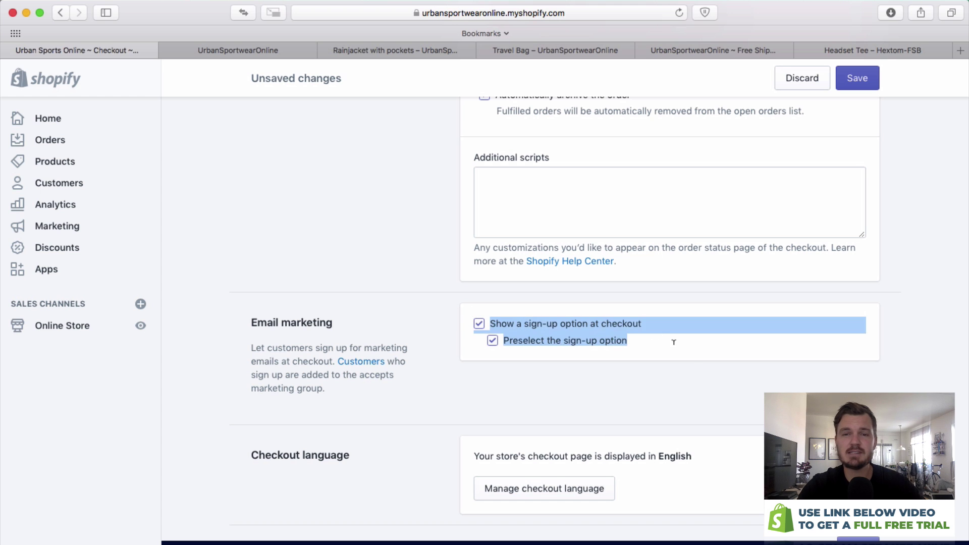
click(686, 347)
Highlight the checkout language sentence for reference.
scroll(637, 331, down, 2)
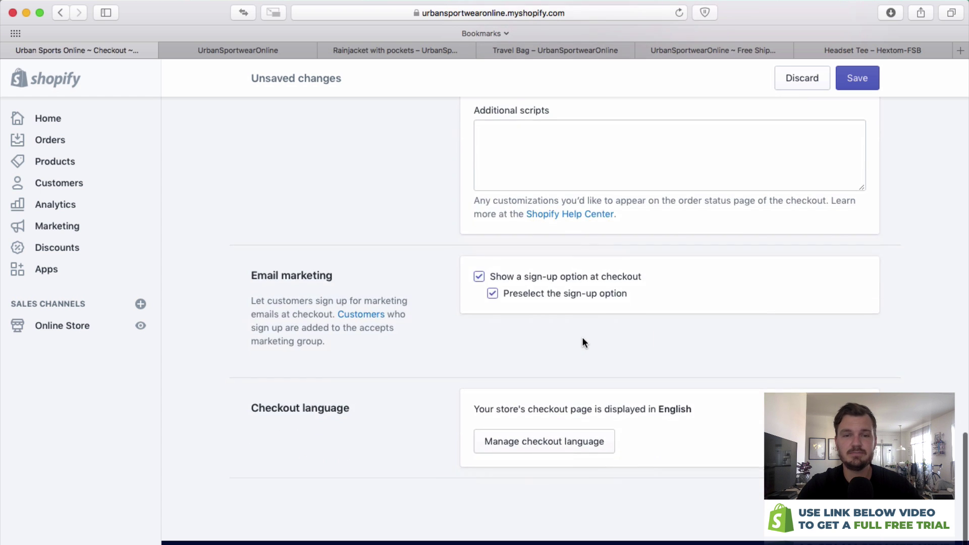
drag(477, 411, 706, 405)
click(704, 407)
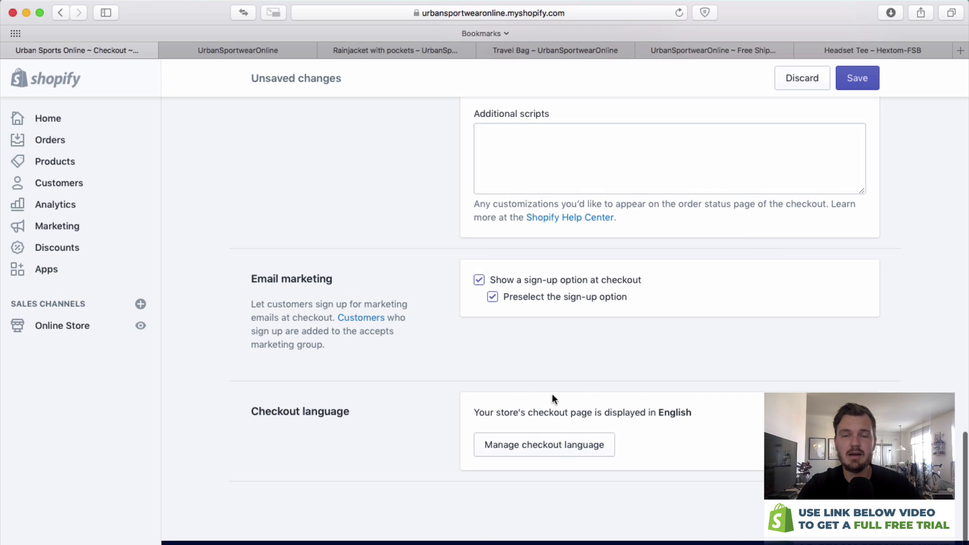
triple_click(684, 401)
click(742, 402)
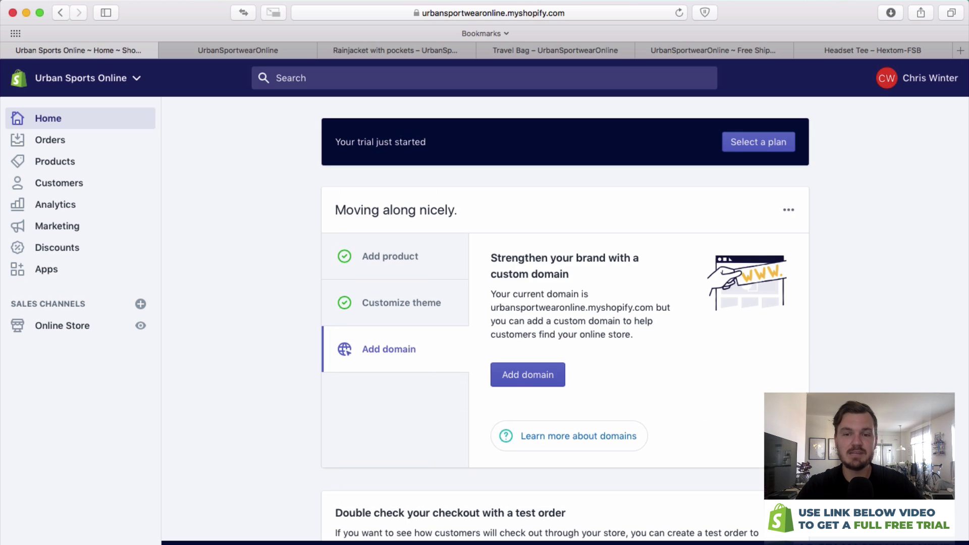
click(527, 374)
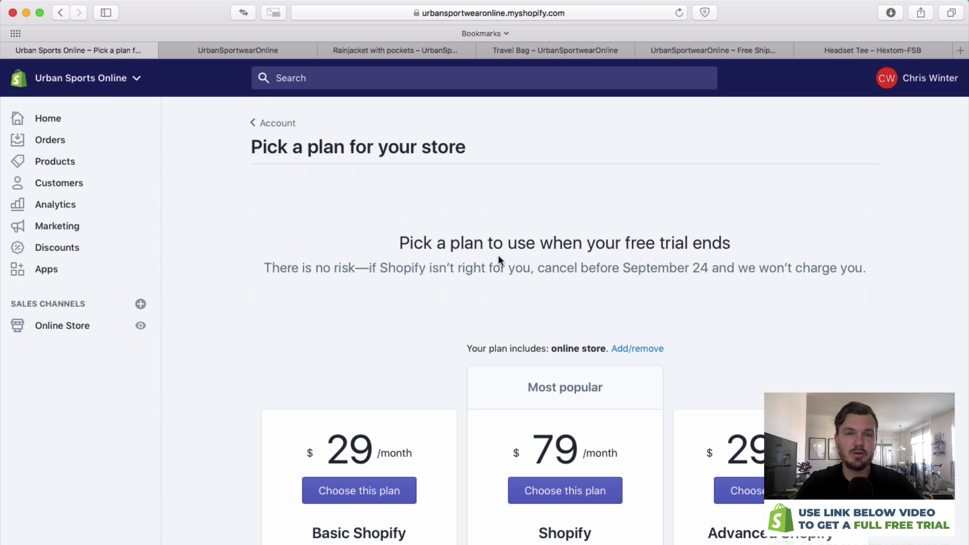
drag(243, 111, 627, 268)
click(634, 256)
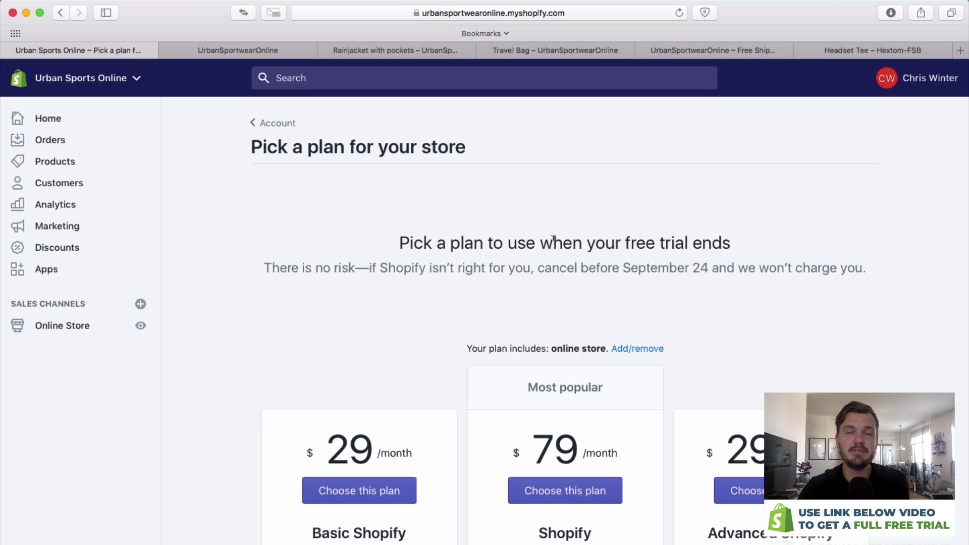
scroll(440, 240, down, 3)
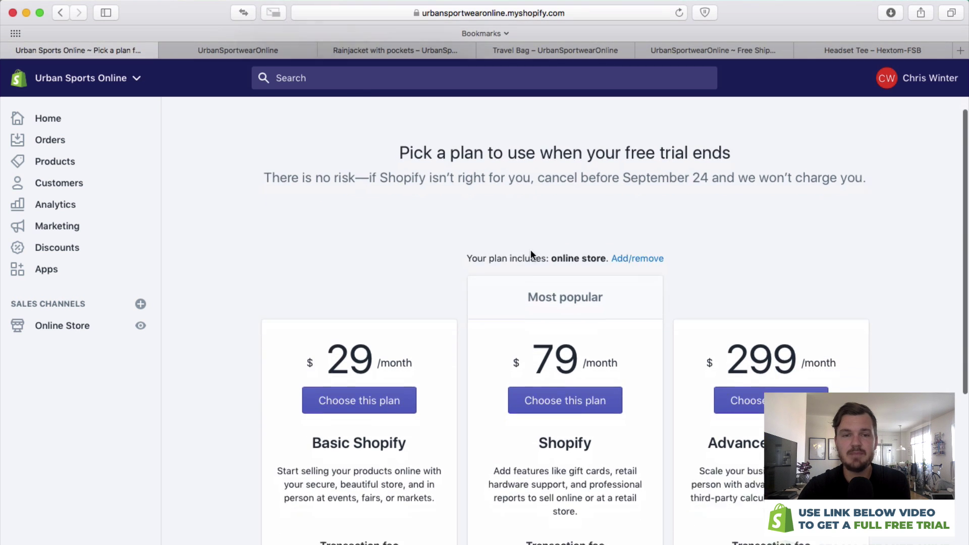
drag(295, 313, 434, 303)
click(434, 303)
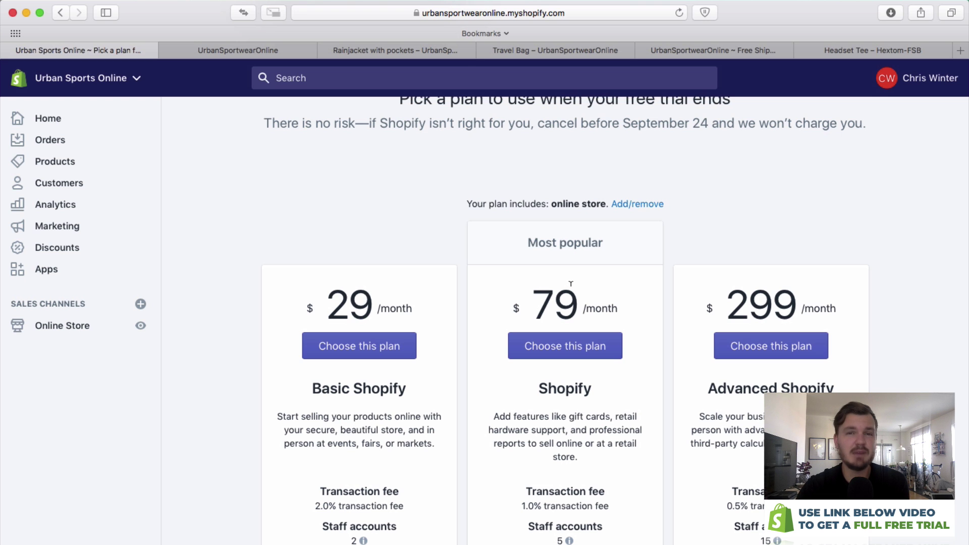
scroll(625, 303, down, 4)
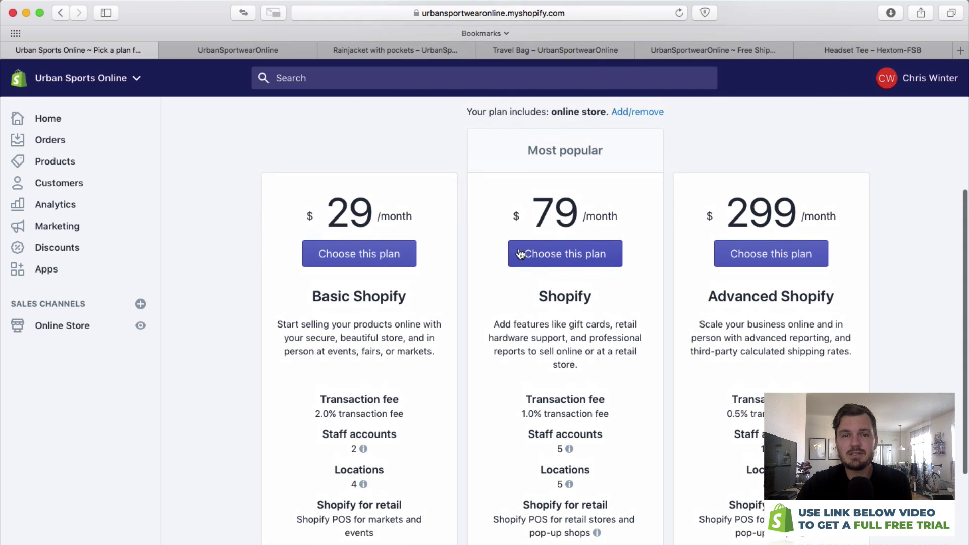
drag(306, 217, 426, 217)
click(428, 217)
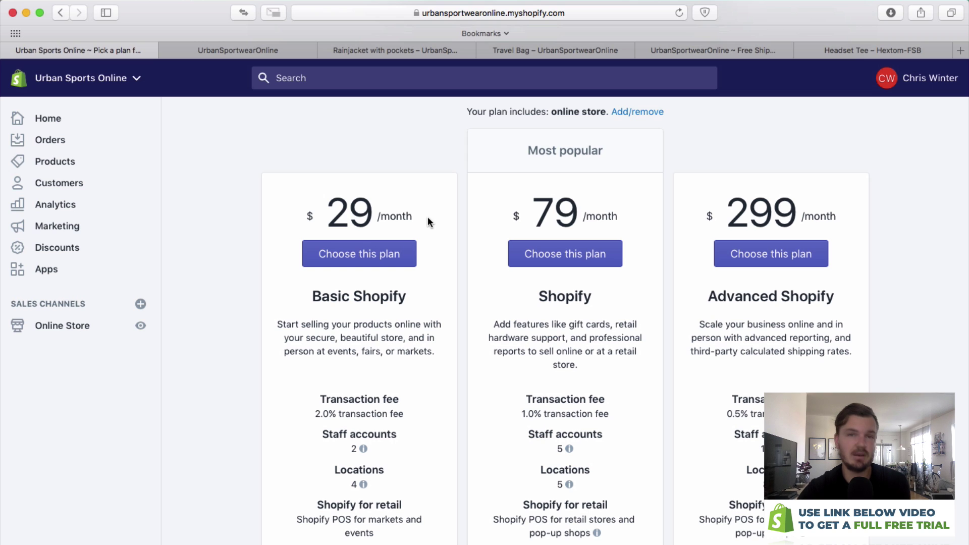
drag(489, 210, 625, 215)
click(623, 217)
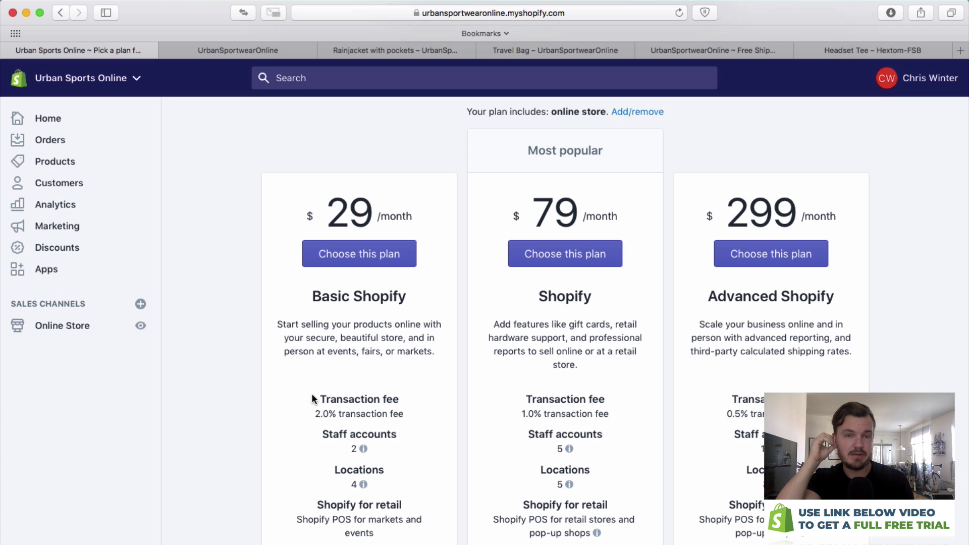
drag(313, 399, 409, 417)
click(416, 422)
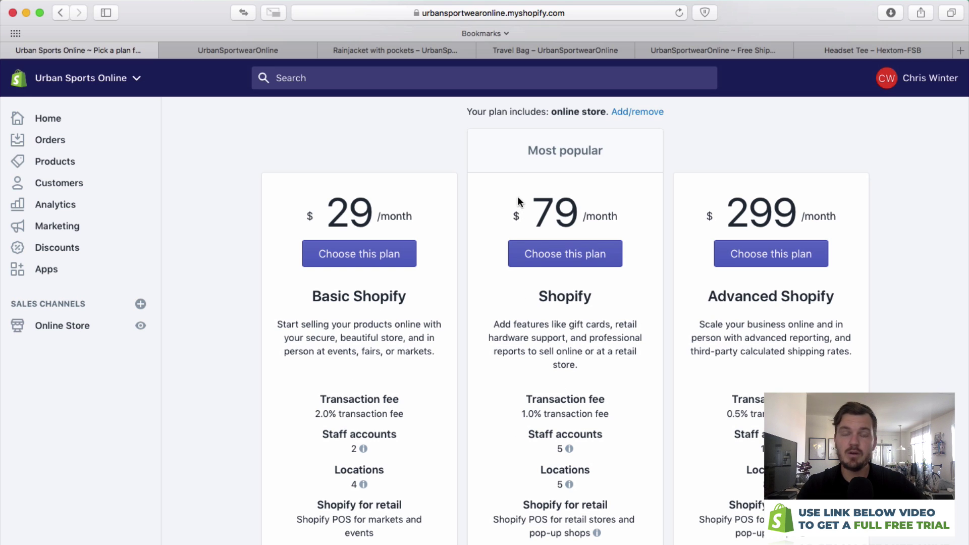
drag(523, 206, 620, 217)
click(620, 217)
drag(616, 422, 519, 398)
click(517, 399)
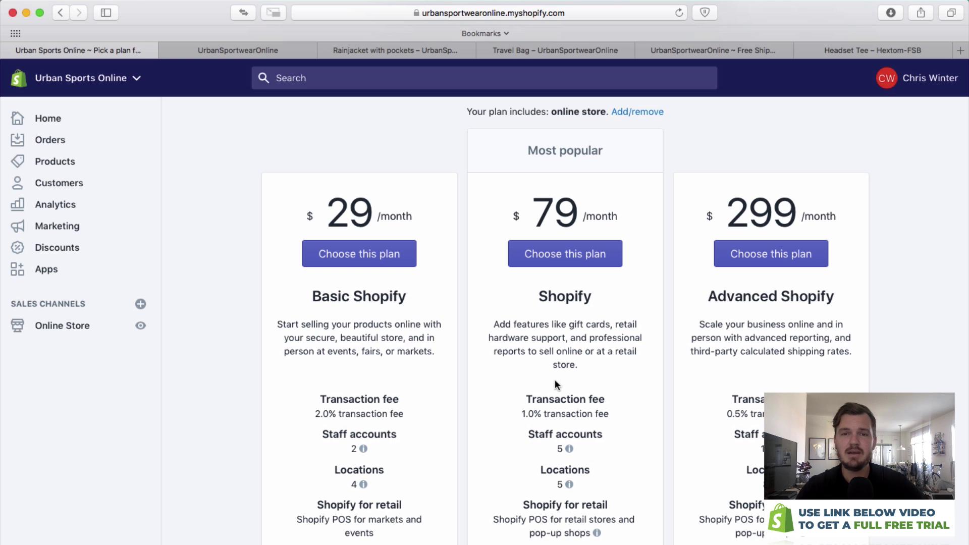
drag(493, 324, 603, 407)
click(602, 403)
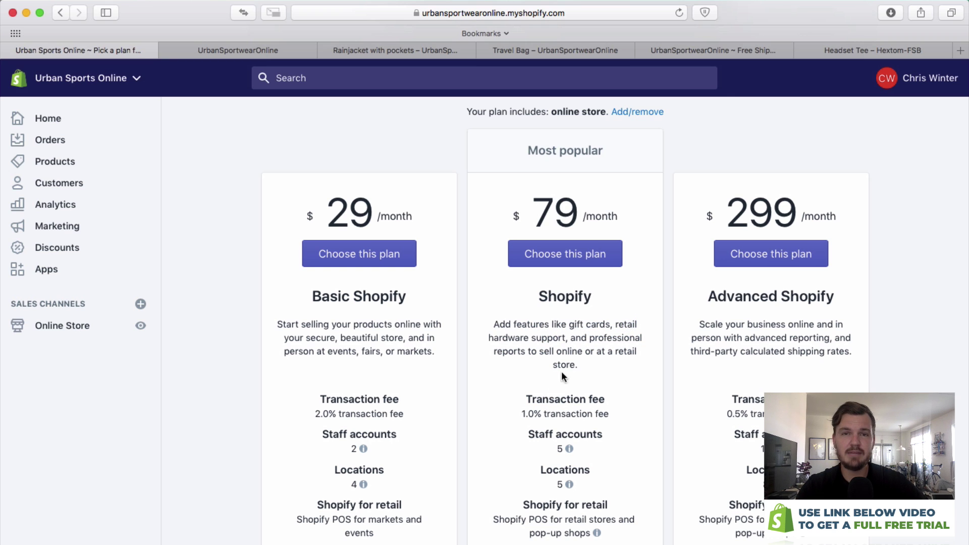
scroll(560, 389, up, 1)
scroll(570, 337, up, 1)
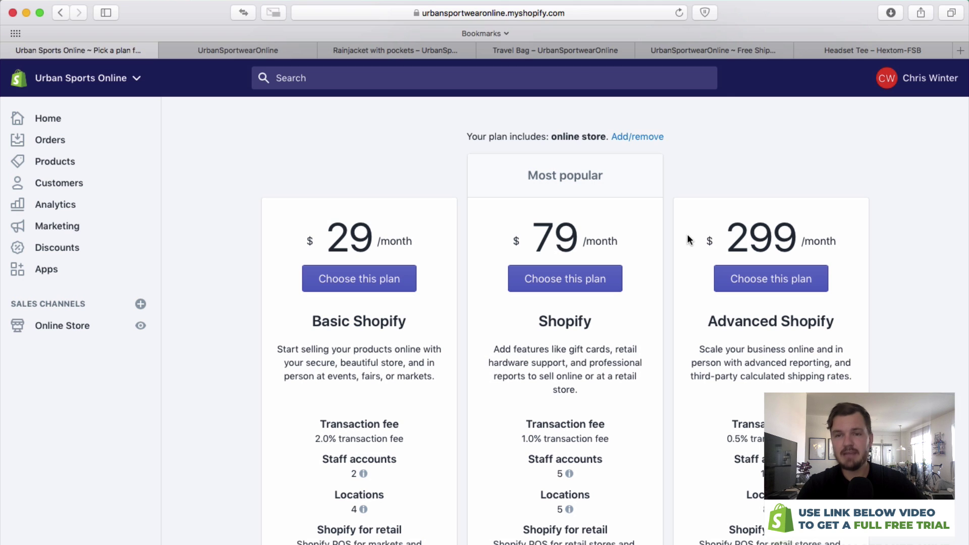
drag(711, 398, 808, 444)
click(808, 444)
scroll(565, 323, down, 1)
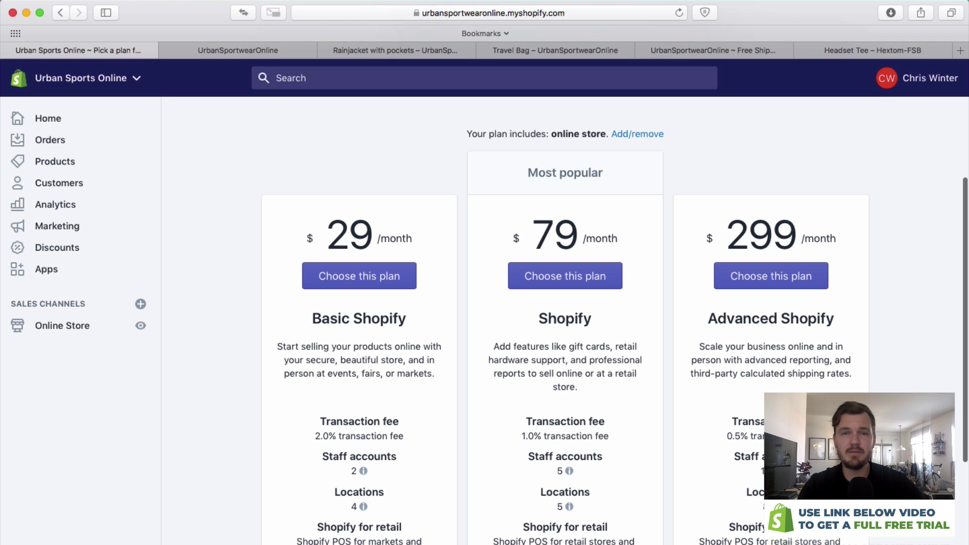
scroll(782, 393, down, 3)
mouse_move(777, 394)
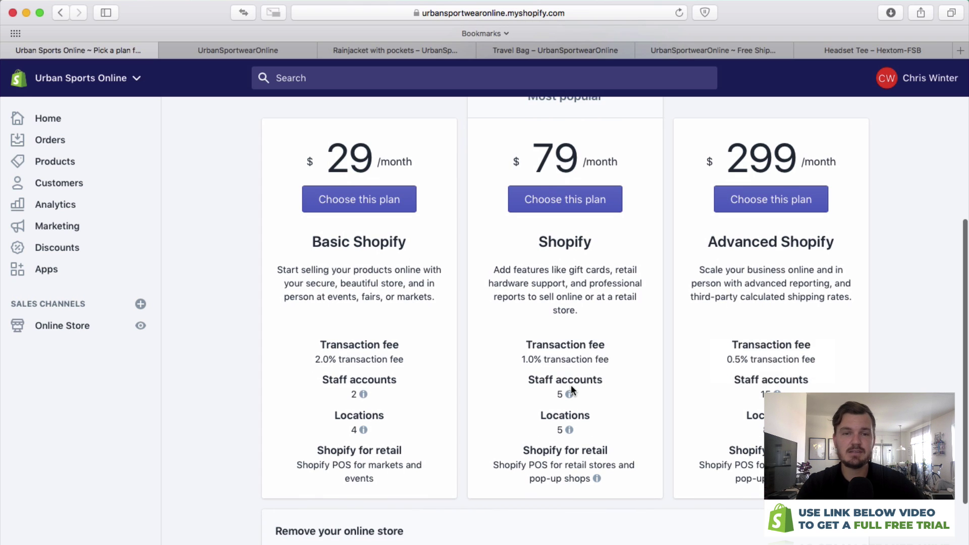
mouse_move(364, 394)
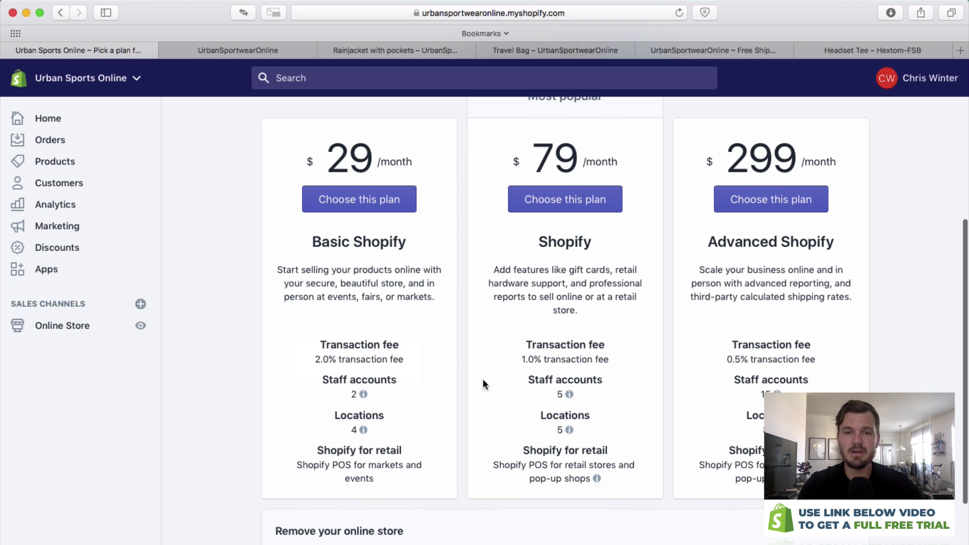
drag(506, 382, 614, 383)
click(615, 385)
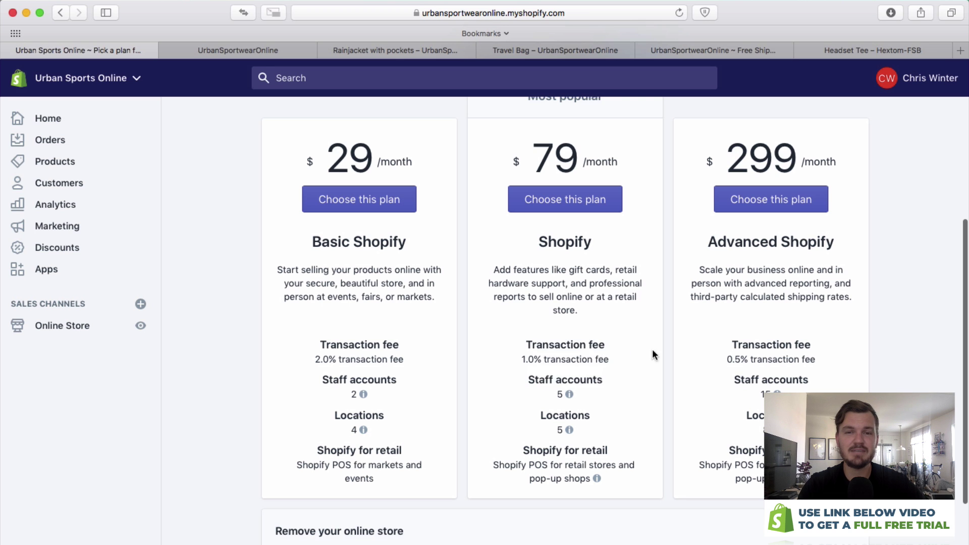
scroll(811, 360, down, 3)
scroll(812, 360, up, 10)
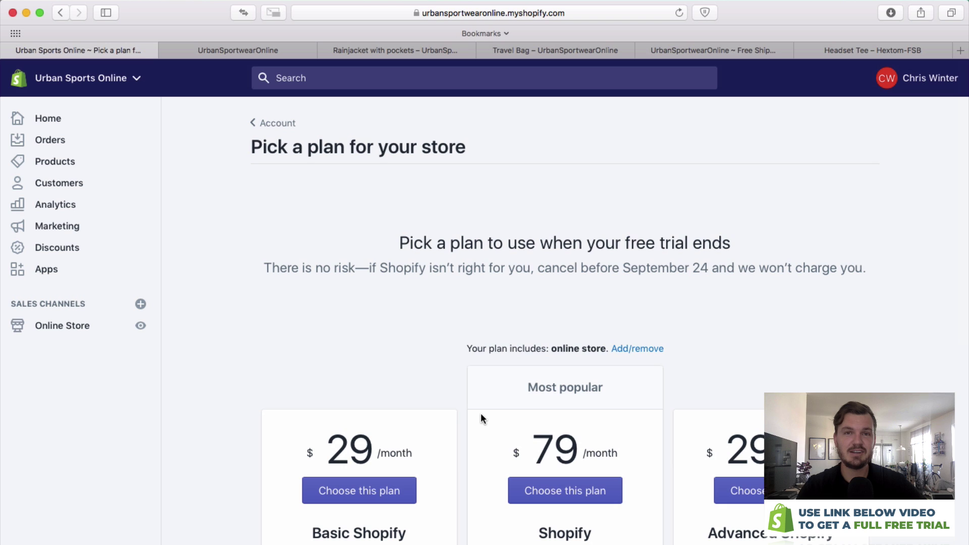
Choose the Basic Shopify plan and compare the yearly, 2-year and 3-year billing cycles.
click(382, 492)
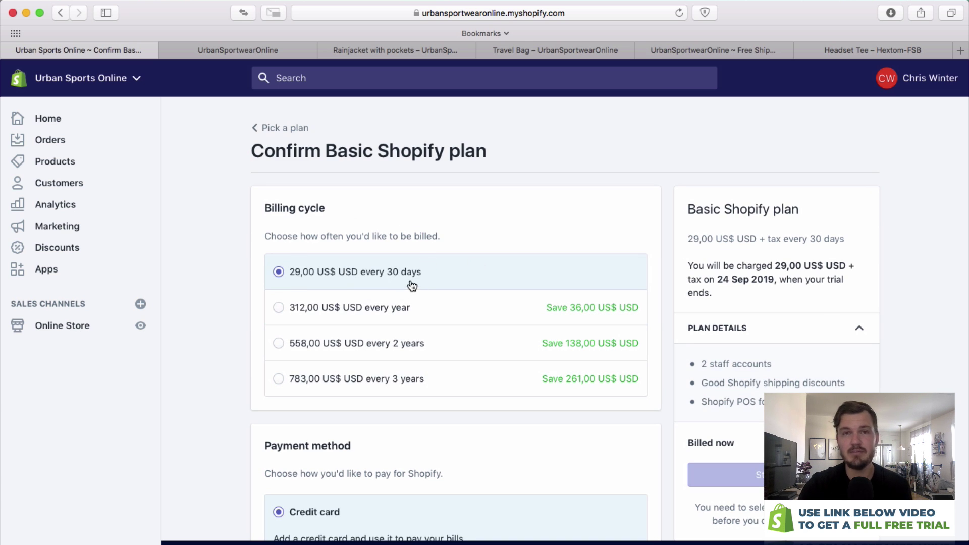
click(277, 309)
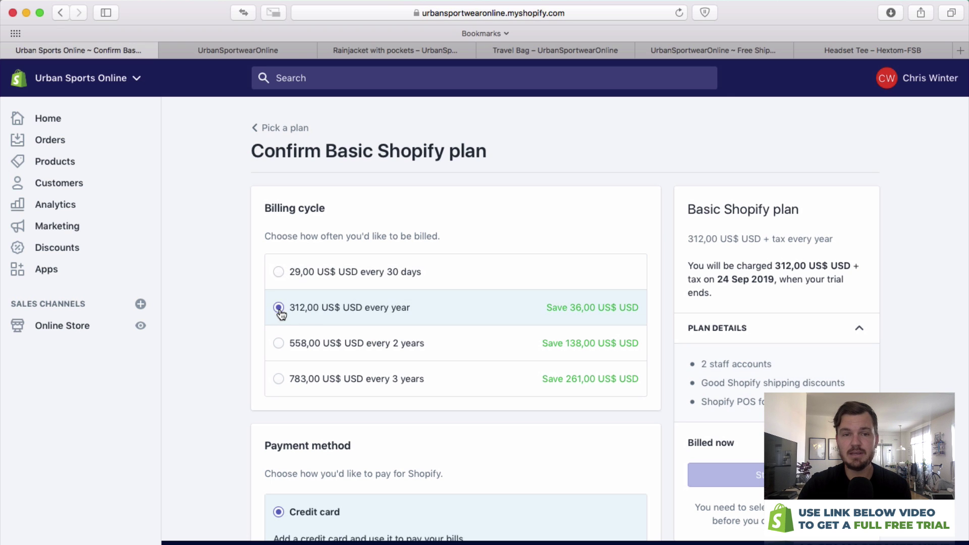
click(278, 345)
click(280, 389)
click(280, 314)
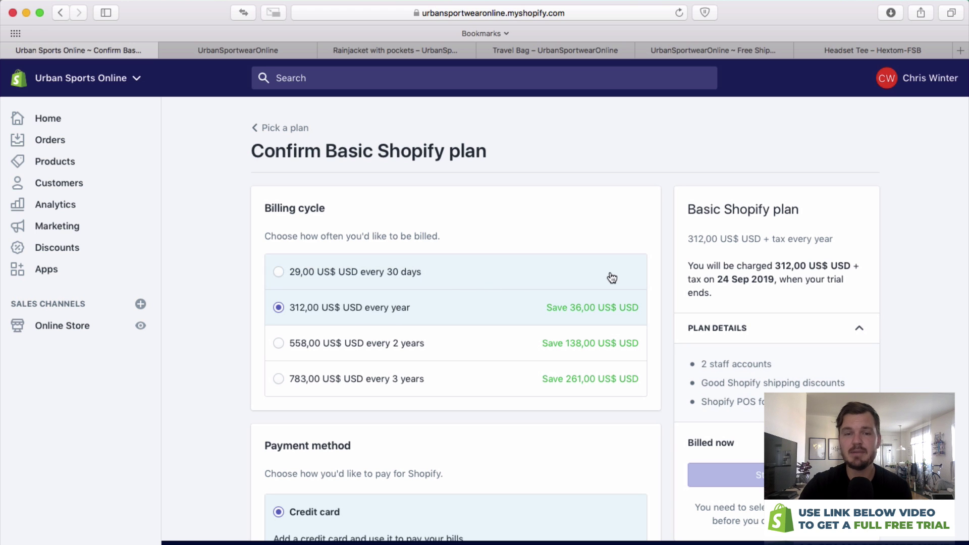
Set billing back to 29,00 US$ every 30 days.
scroll(590, 277, down, 3)
scroll(439, 267, up, 4)
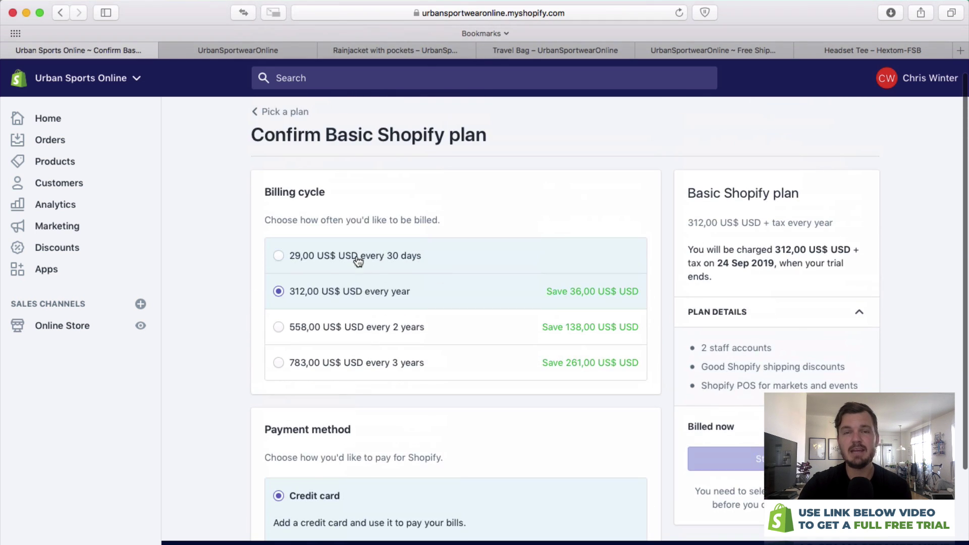
click(299, 260)
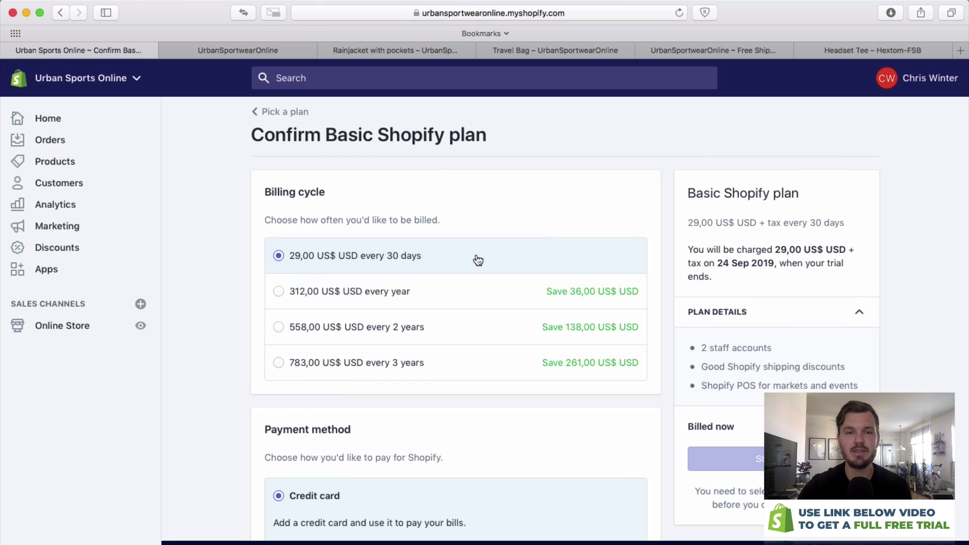
scroll(476, 258, down, 4)
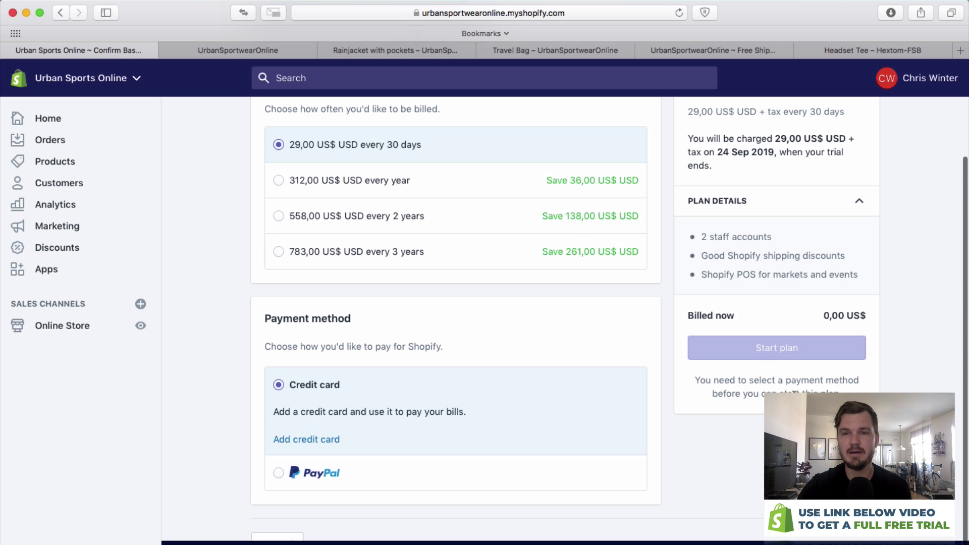
scroll(965, 329, up, 4)
scroll(358, 410, down, 3)
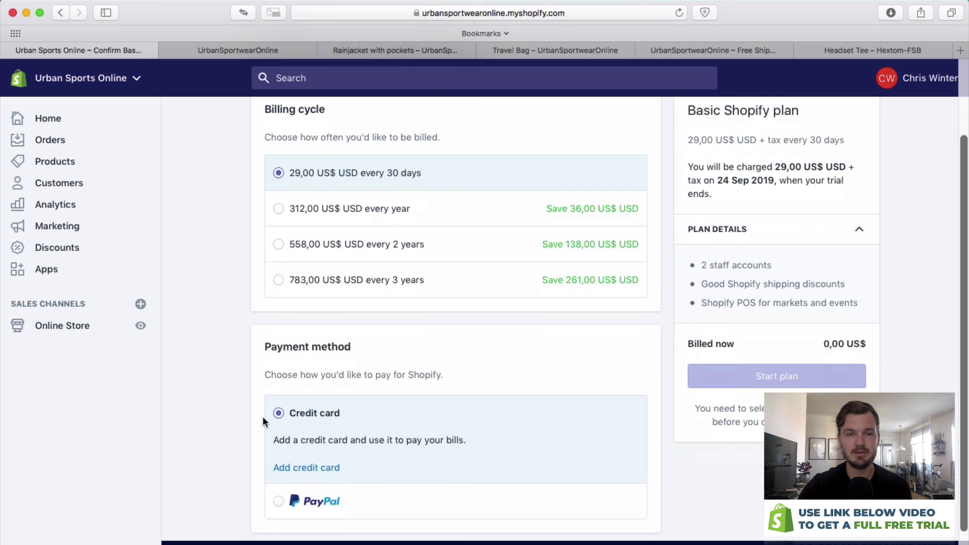
scroll(263, 416, up, 5)
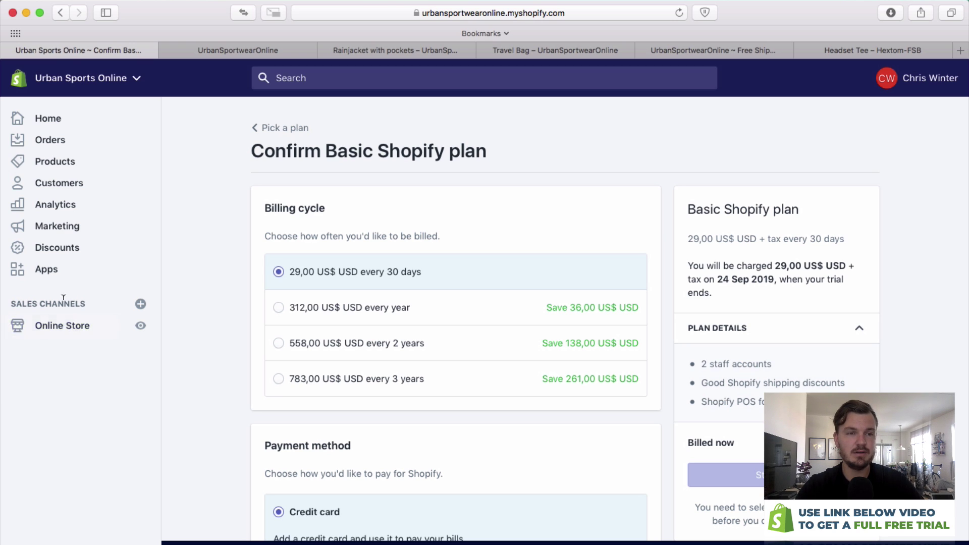
click(50, 326)
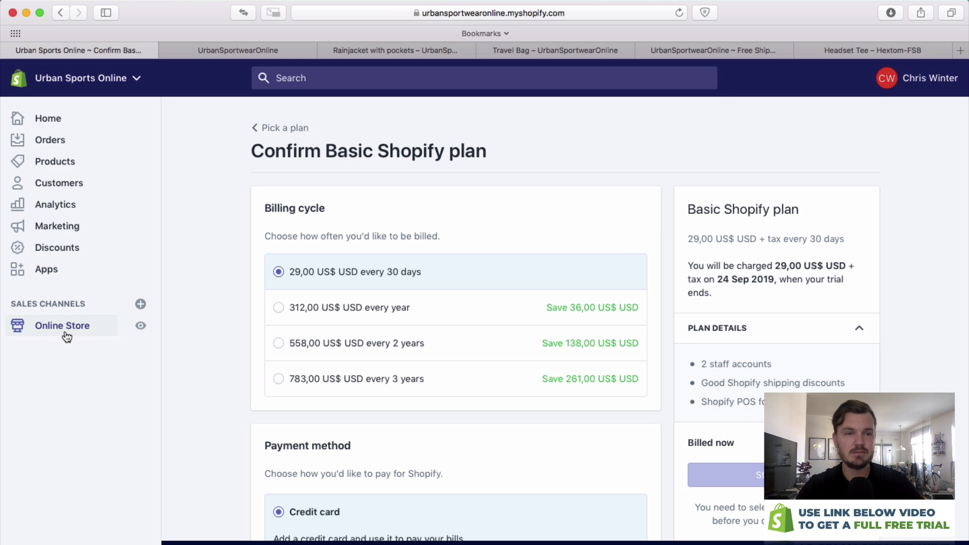
Open the live storefront preview and check its free shipping announcement.
click(141, 327)
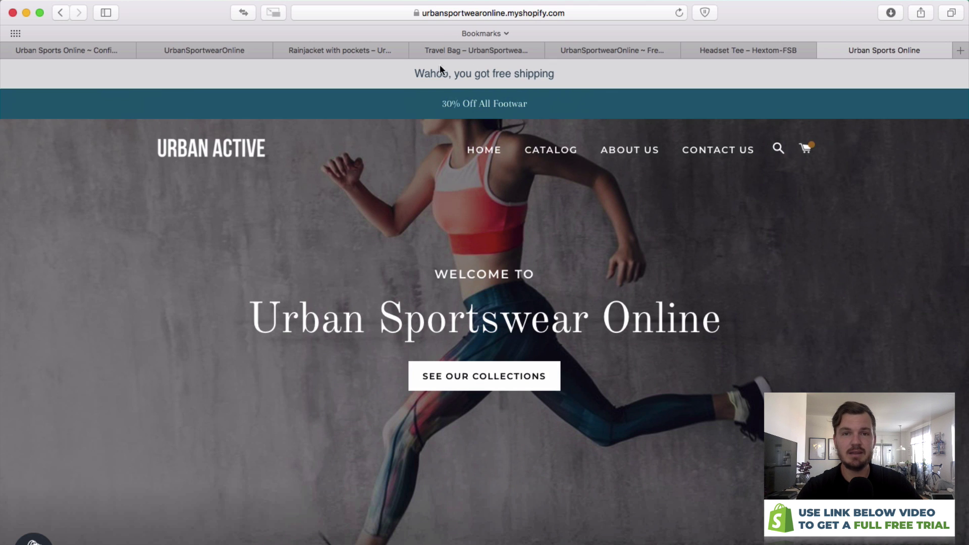
drag(400, 74, 620, 73)
click(620, 76)
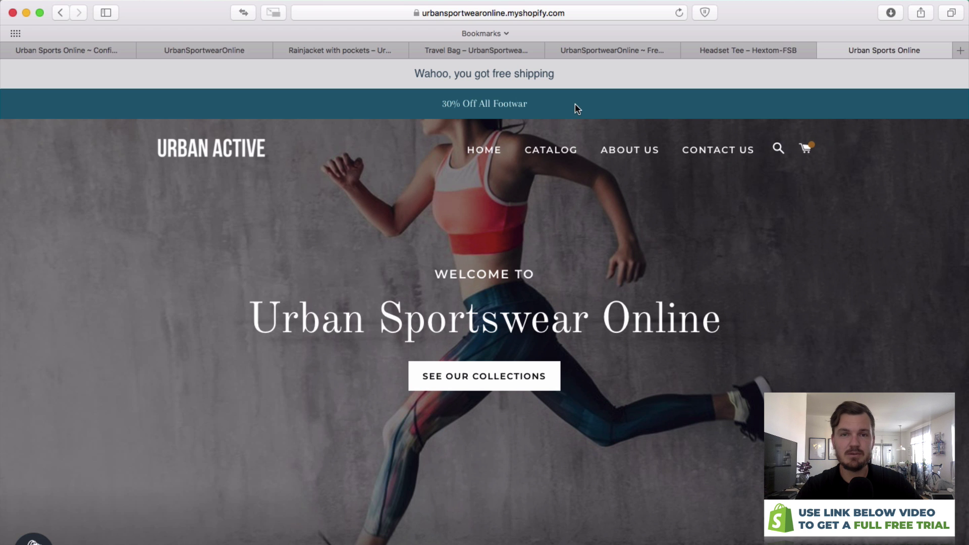
scroll(429, 98, down, 2)
scroll(446, 89, up, 1)
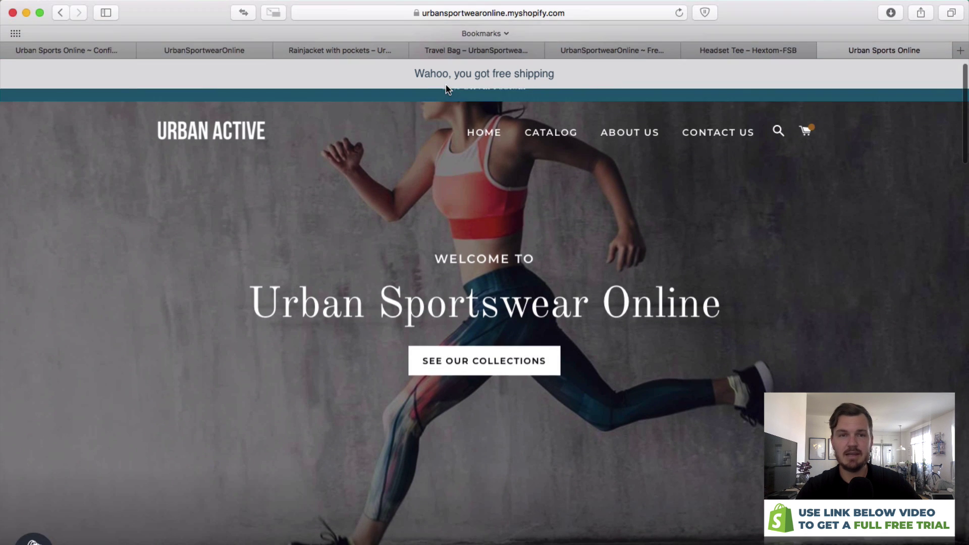
scroll(446, 89, down, 1)
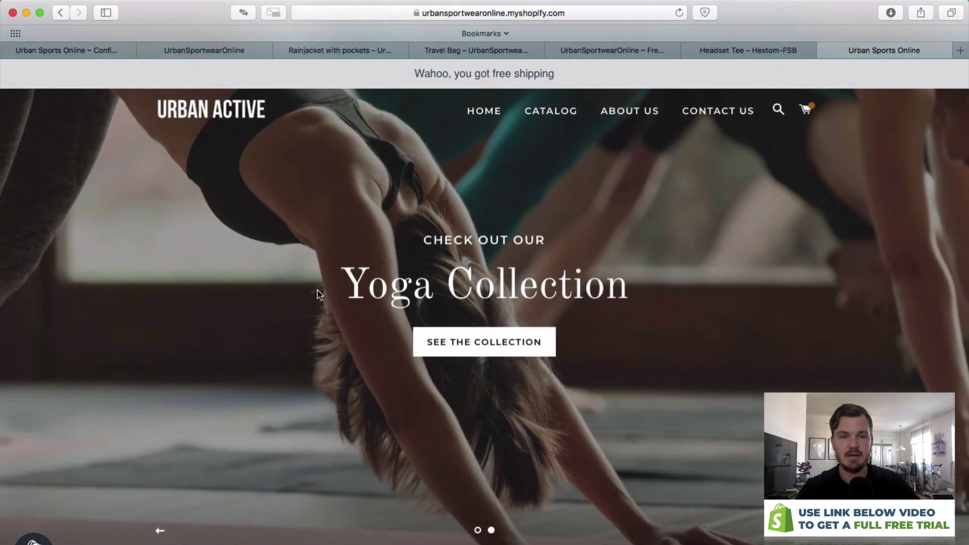
scroll(353, 295, down, 4)
scroll(361, 294, down, 2)
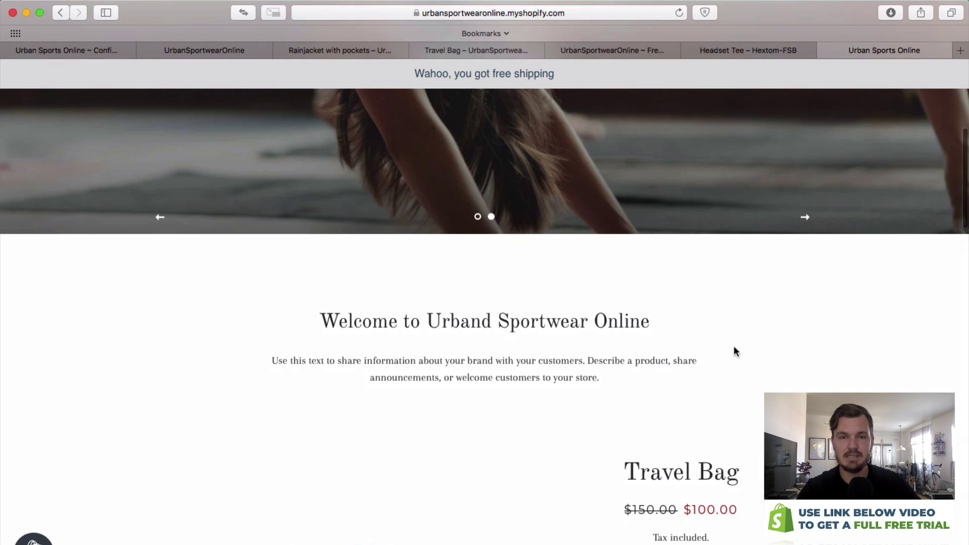
scroll(544, 352, down, 5)
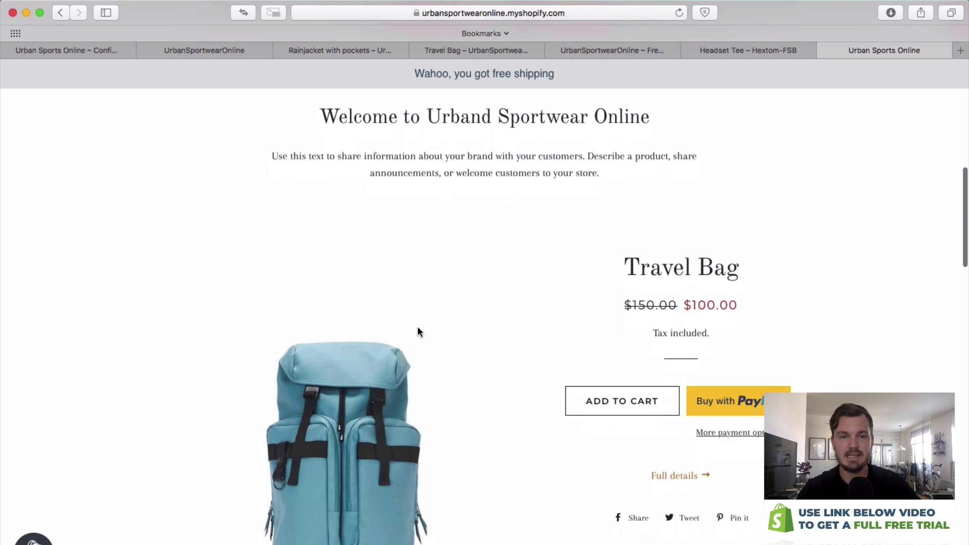
Add the Travel Bag to the cart from its full product page.
click(682, 444)
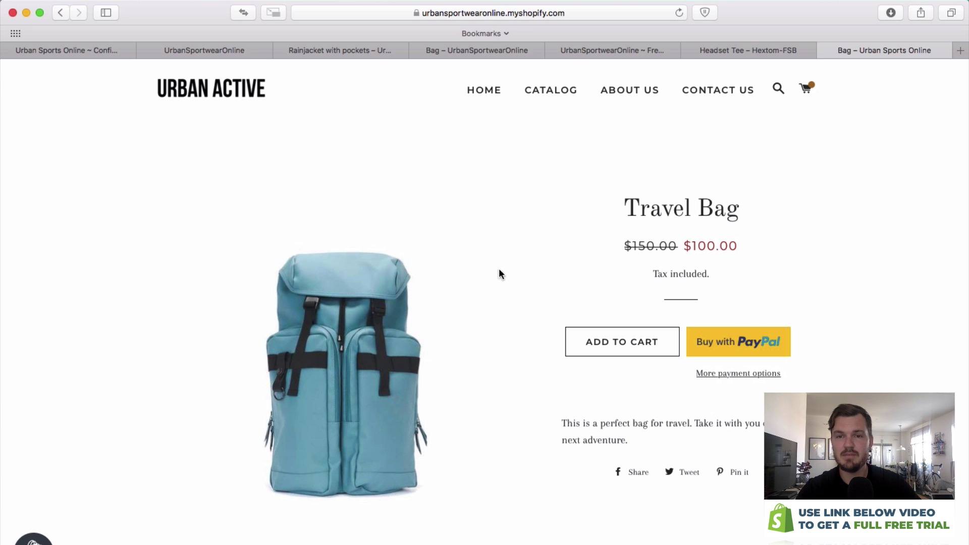
click(644, 376)
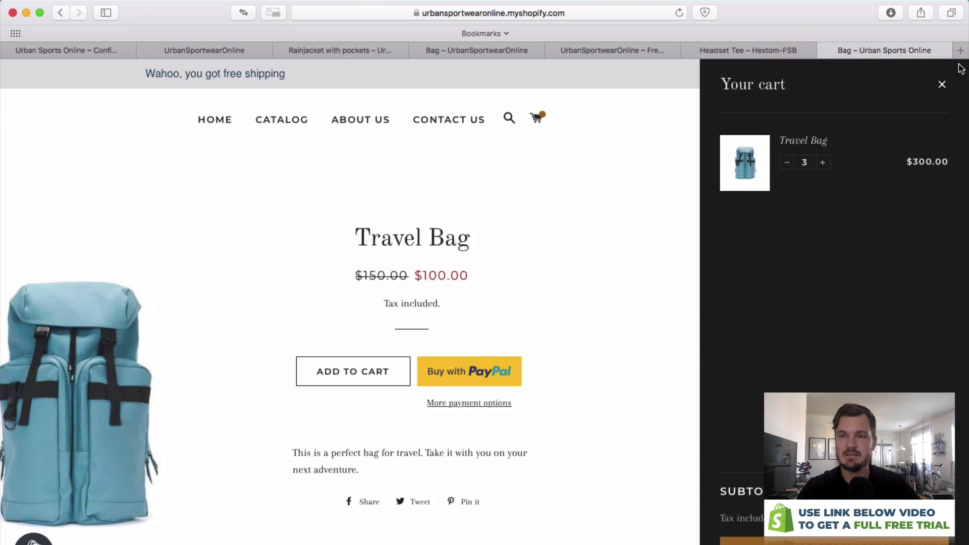
click(942, 85)
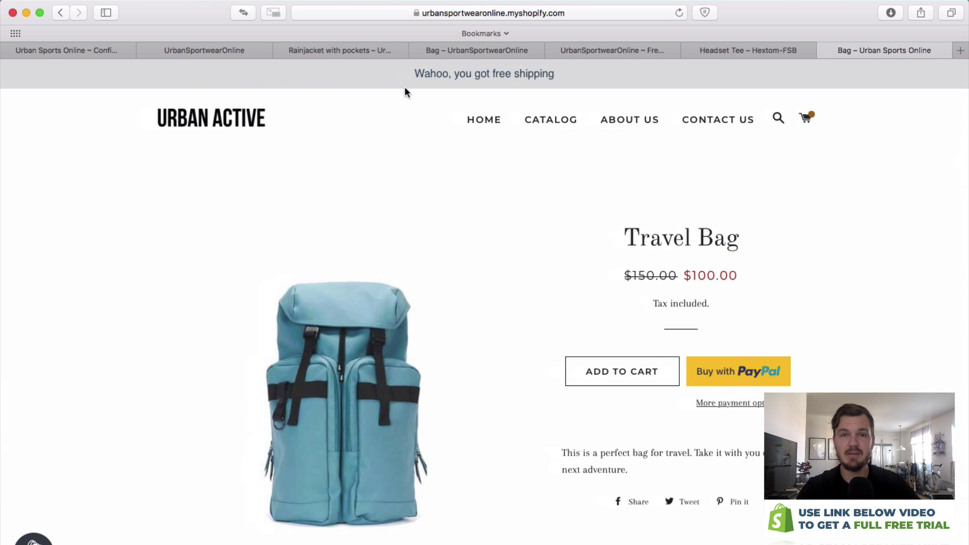
scroll(597, 88, down, 3)
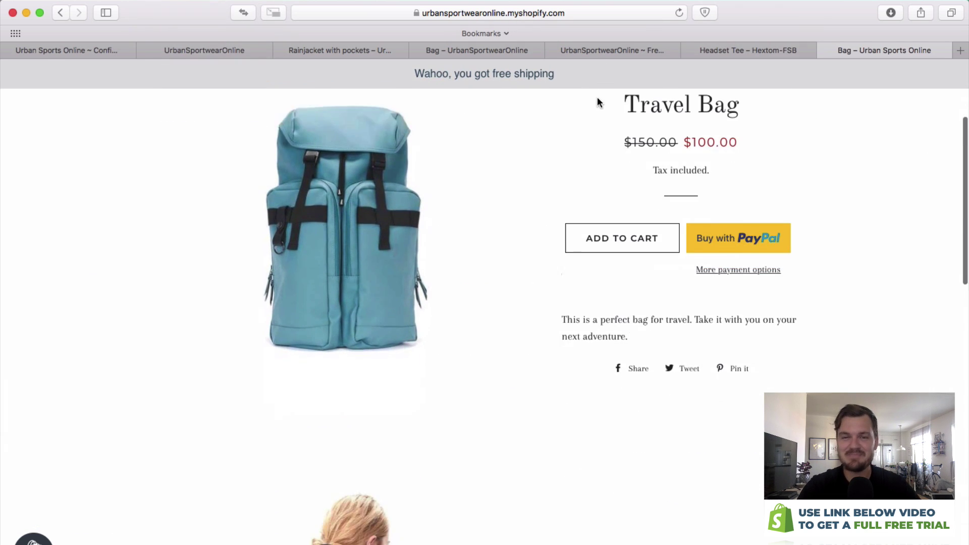
scroll(605, 132, up, 3)
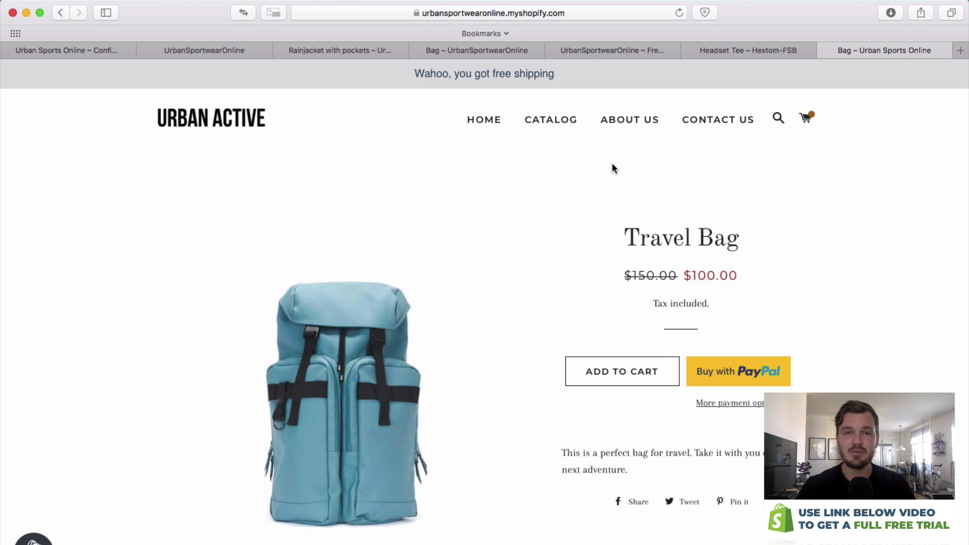